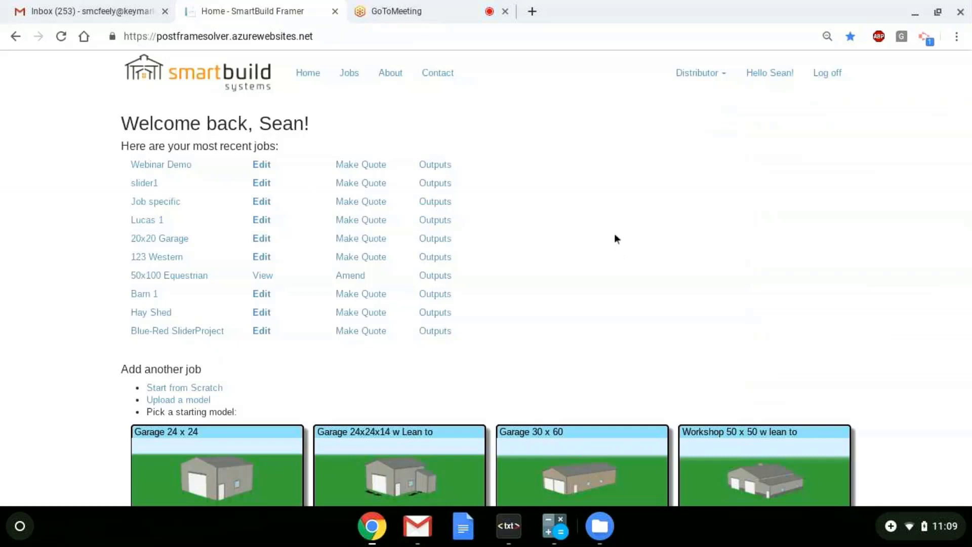
Step: Open the recent job "Webinar Demo" for editing
scroll(615, 236, down, 6)
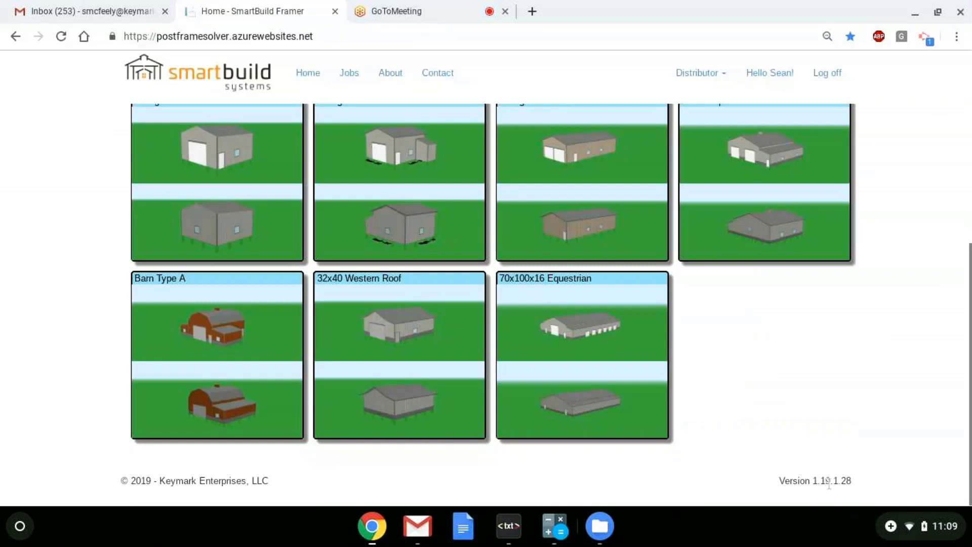
scroll(809, 449, up, 6)
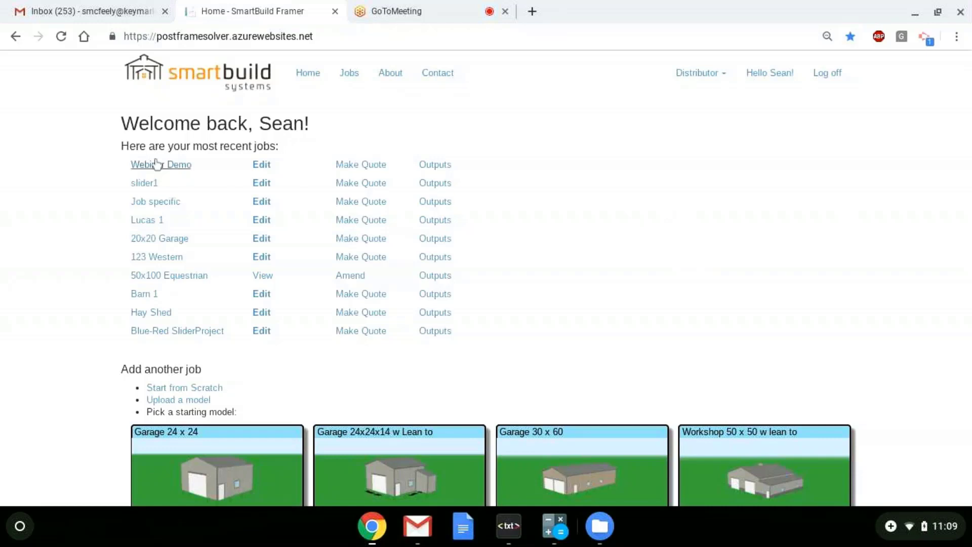
click(261, 165)
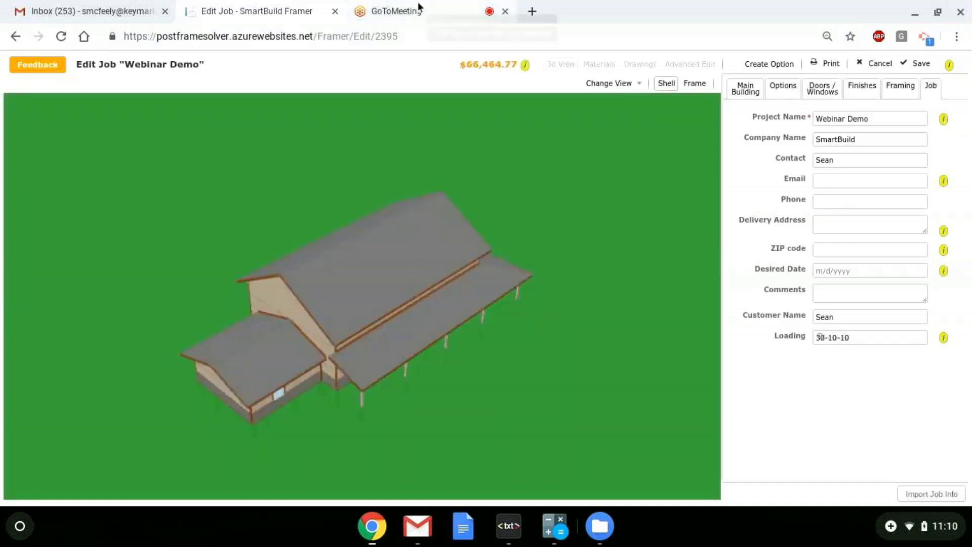
Step: Switch to GoToMeeting to check the meeting chat and return to the SmartBuild job
click(418, 11)
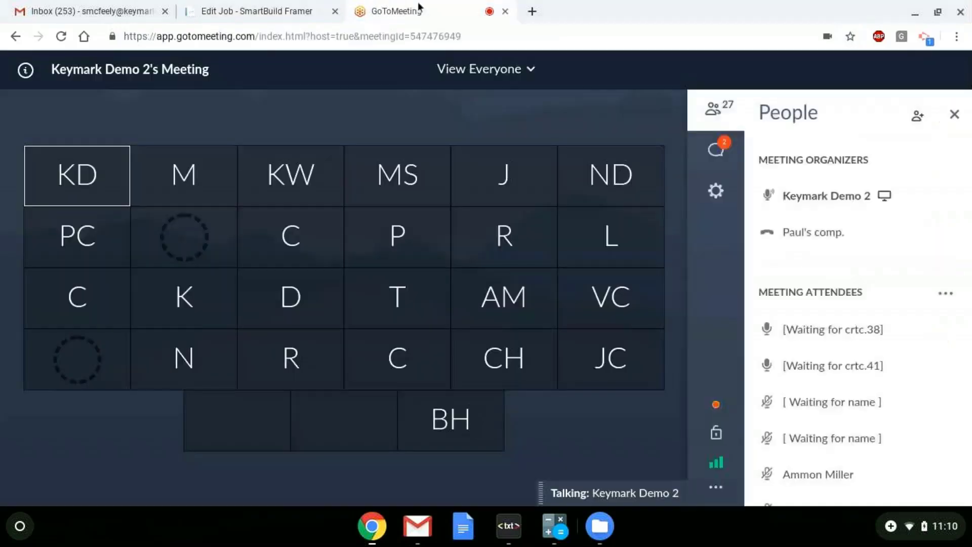
click(715, 149)
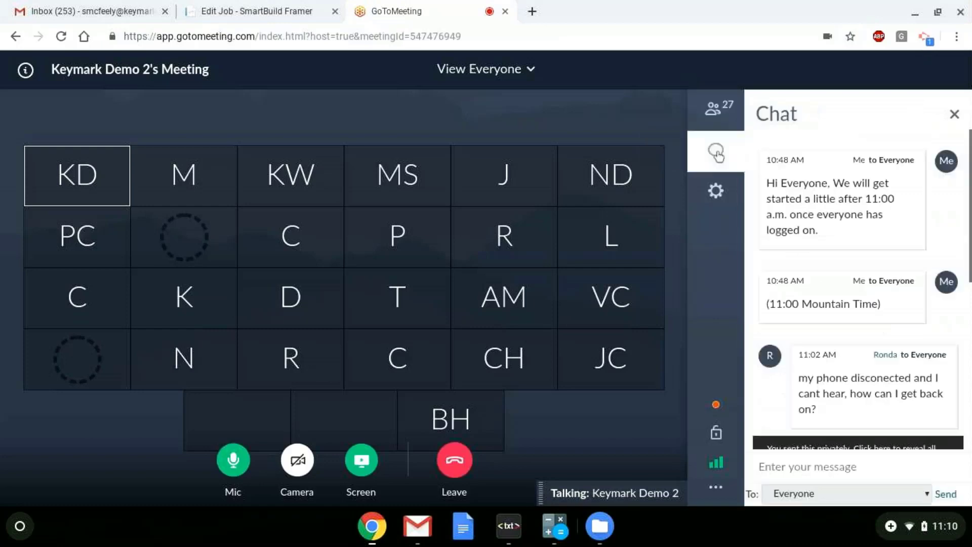
click(239, 11)
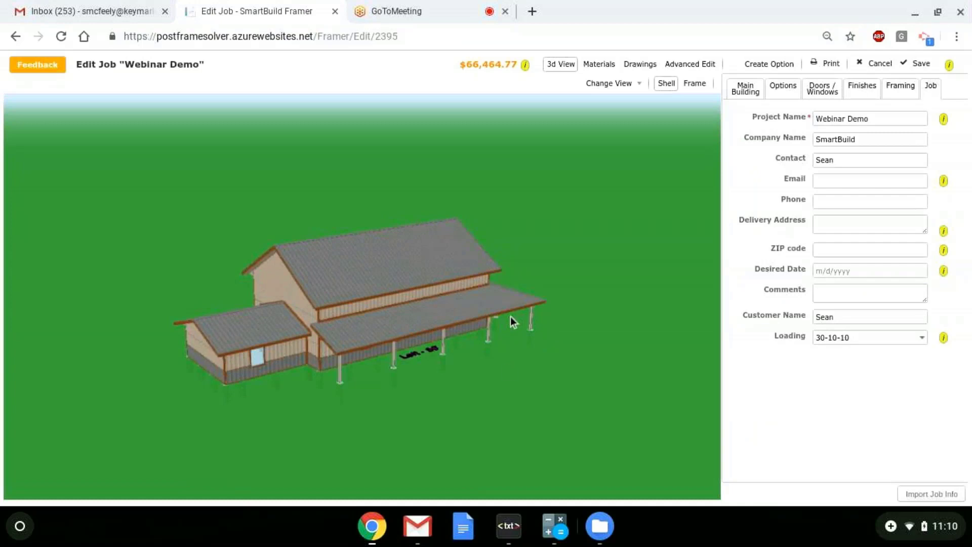
Step: Examine the building's shell in 3D, including the side lean-to and the smaller end wing
drag(506, 367, 454, 383)
scroll(458, 382, up, 2)
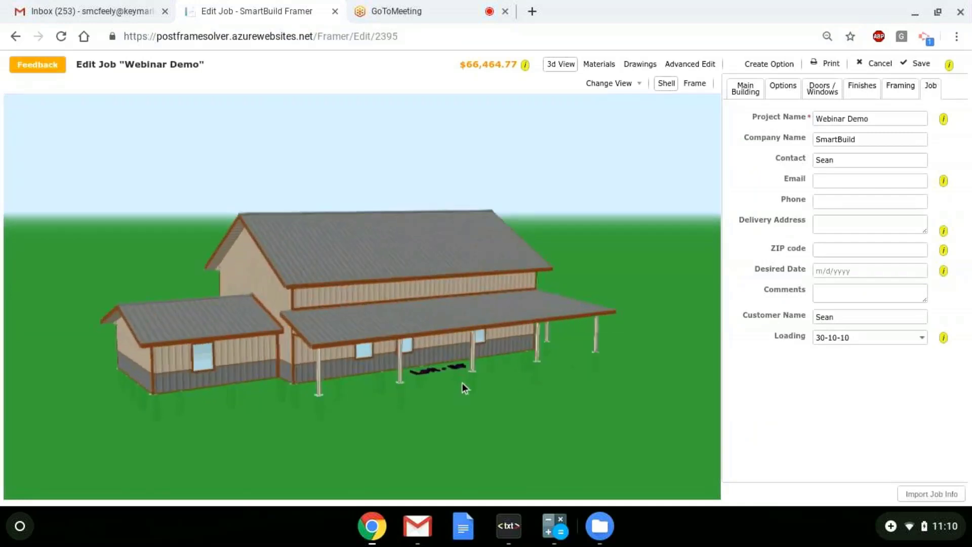
drag(323, 387, 490, 373)
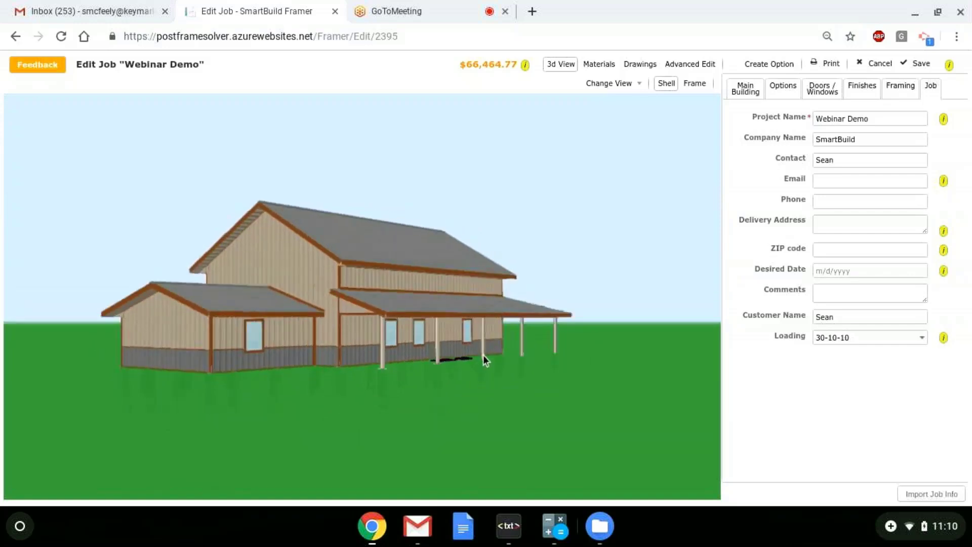
scroll(472, 373, up, 2)
scroll(433, 363, up, 1)
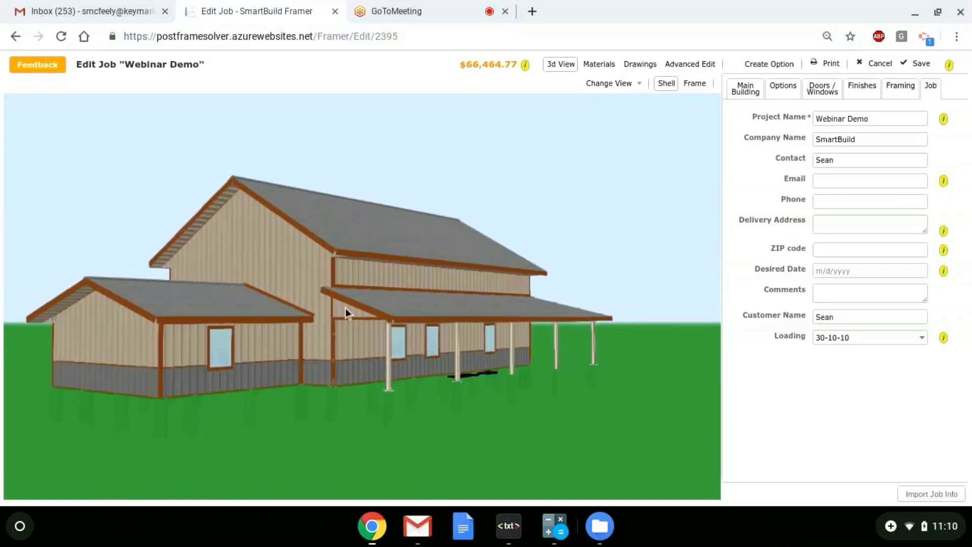
drag(475, 357, 485, 363)
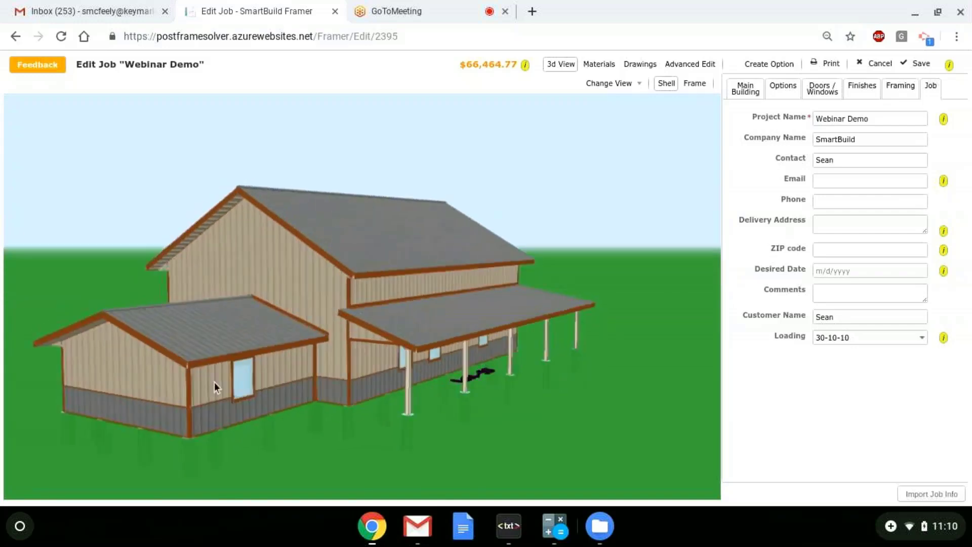
drag(499, 406, 451, 394)
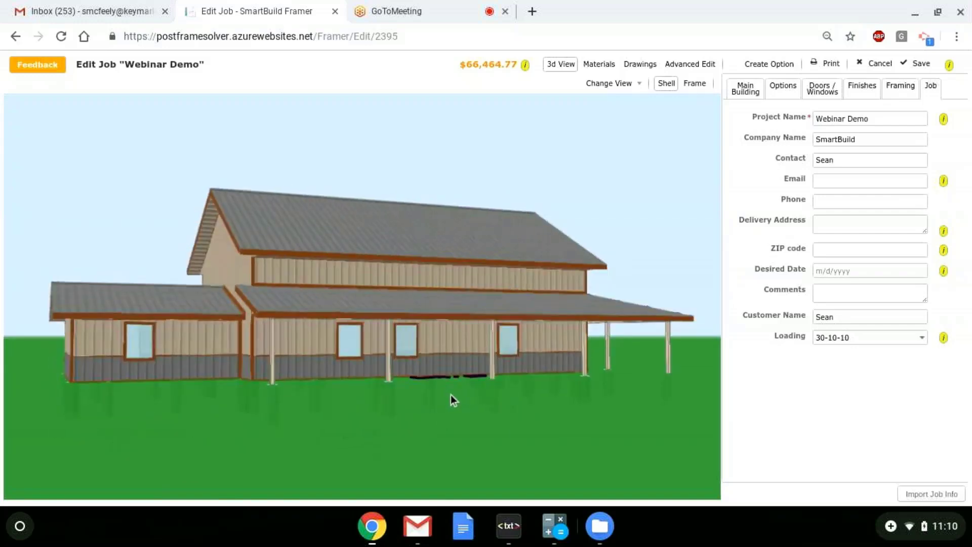
Step: Display the building's frame and examine the posts, girts, purlins and trusses in 3D
click(696, 83)
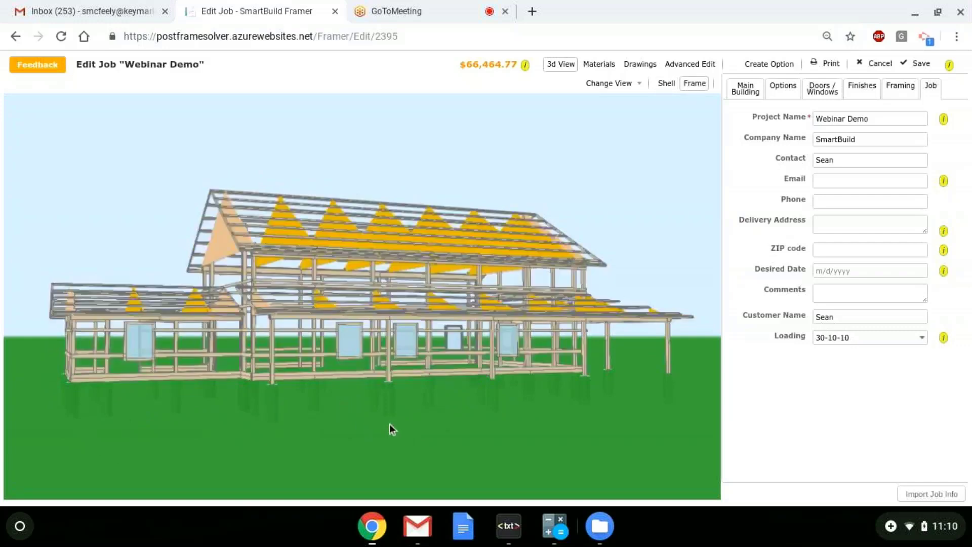
drag(390, 424, 332, 423)
drag(359, 295, 366, 298)
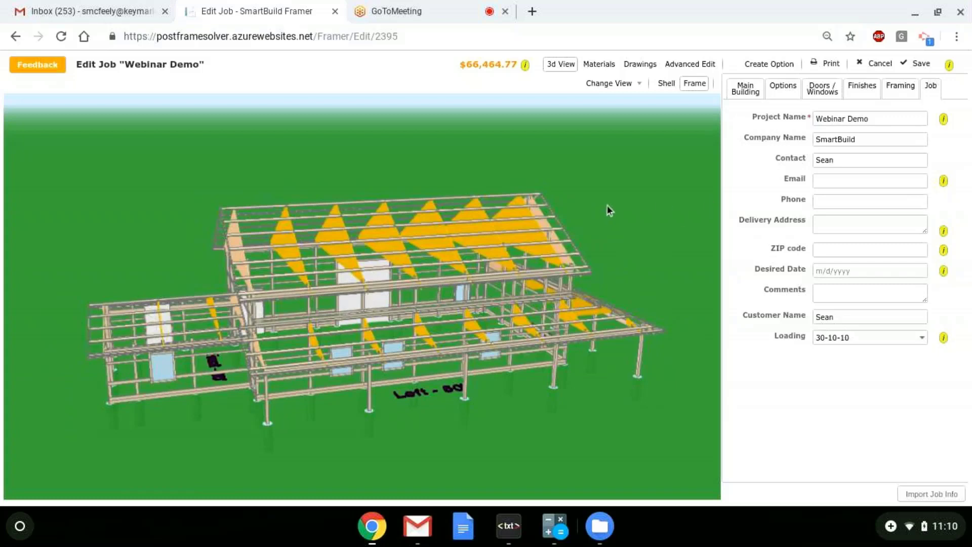
drag(623, 256, 650, 242)
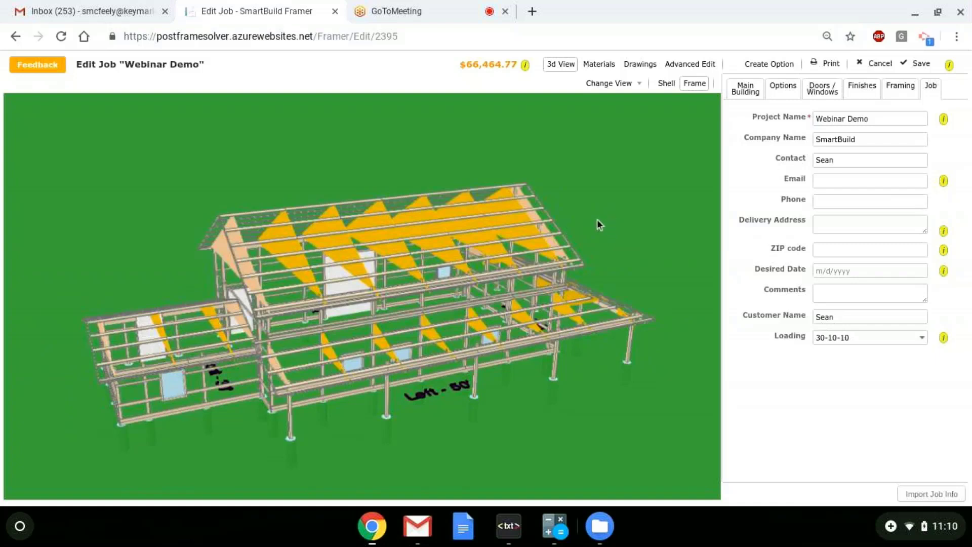
Step: Review the job's framing settings for Girts and Skirt Board
click(904, 83)
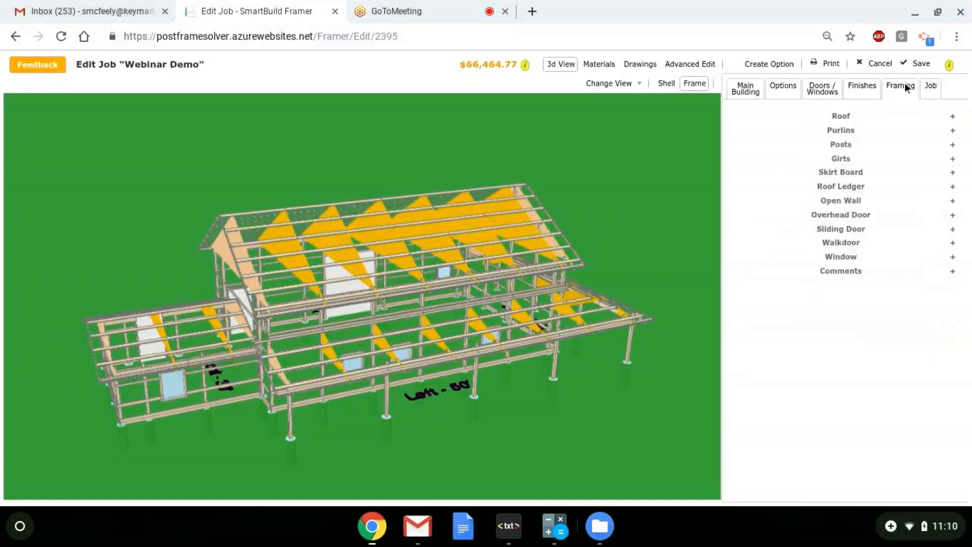
click(880, 158)
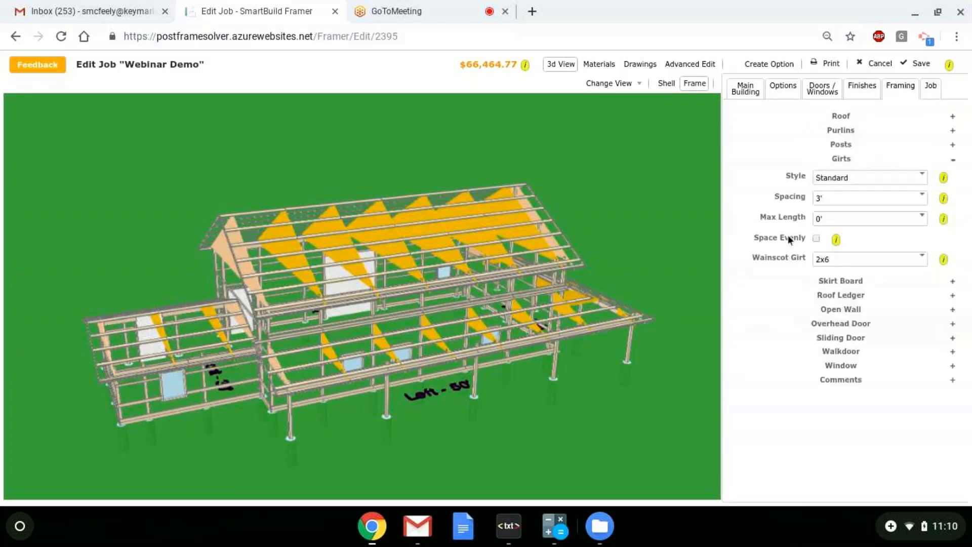
click(866, 281)
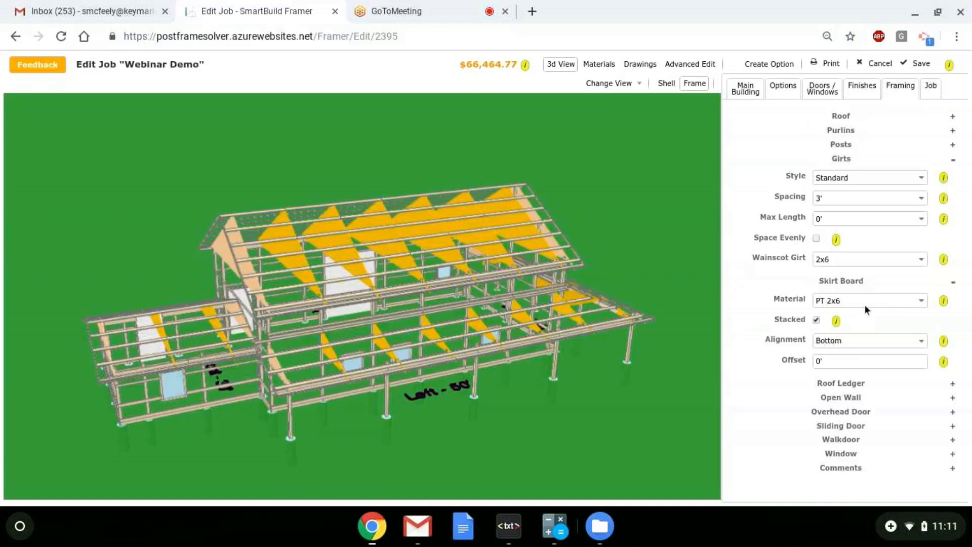
Step: Examine the framed model closely from the lean-to side and from above
drag(474, 364, 527, 268)
click(598, 64)
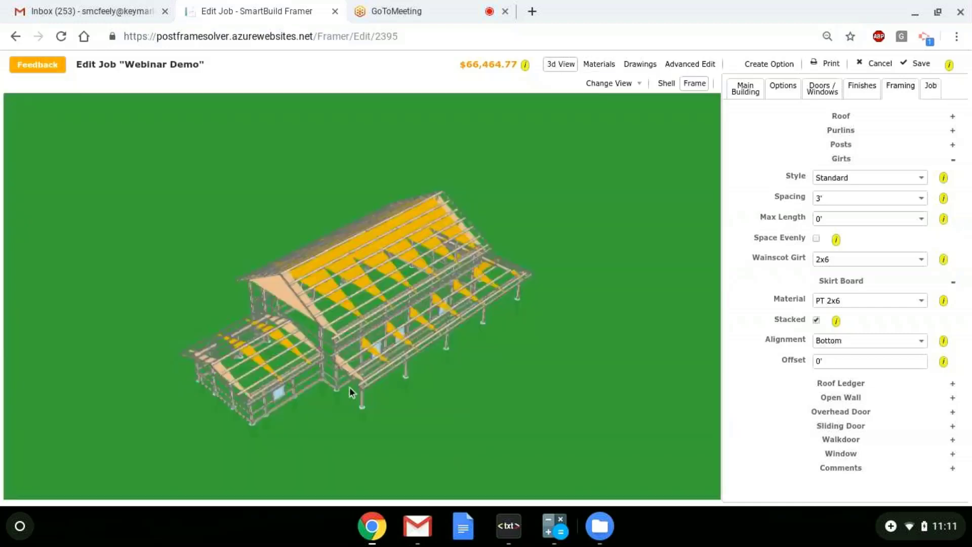
drag(349, 387, 403, 365)
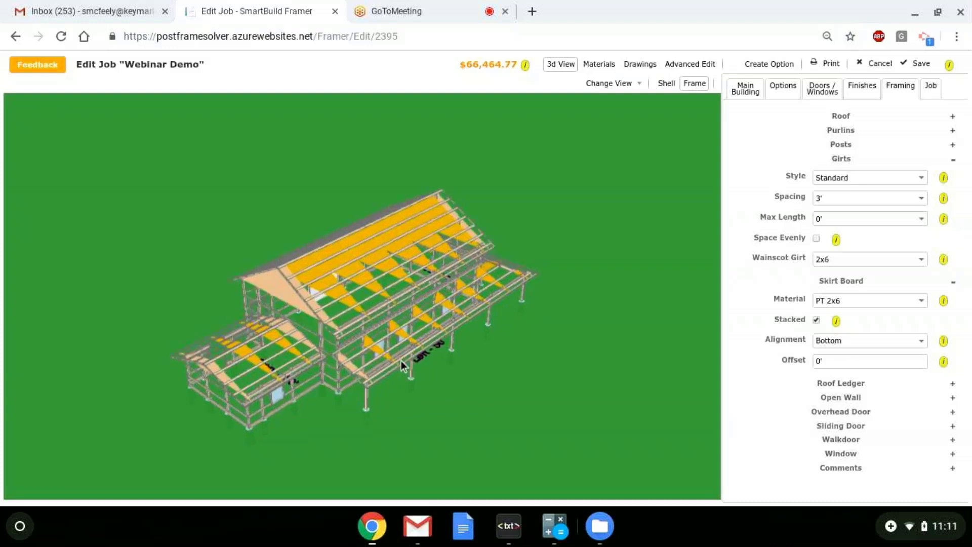
scroll(397, 360, up, 3)
scroll(499, 372, up, 2)
drag(477, 363, 472, 360)
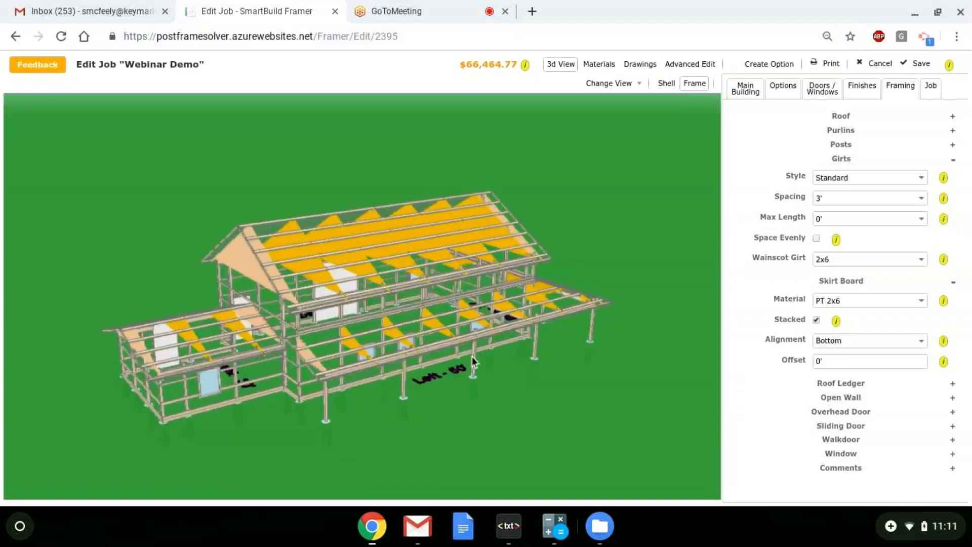
drag(555, 283, 585, 292)
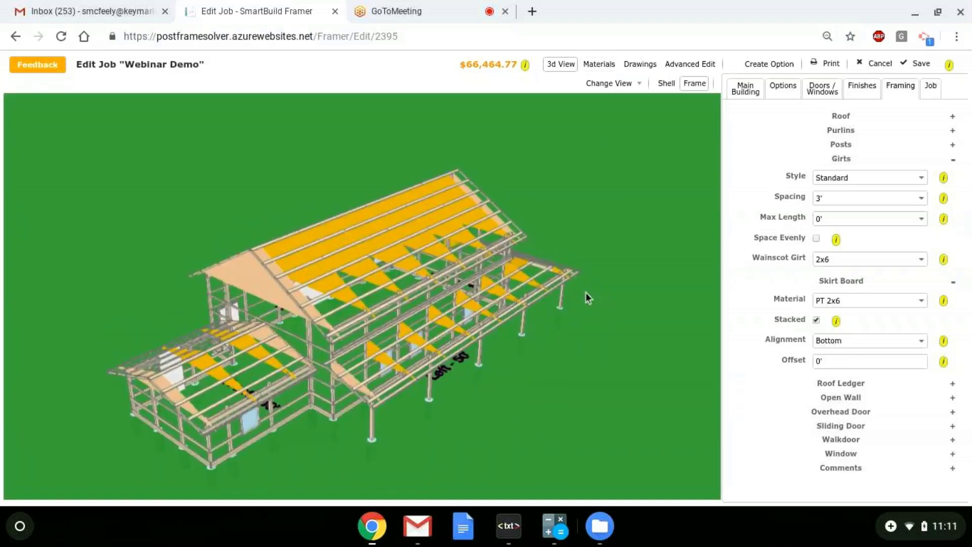
drag(553, 331, 414, 380)
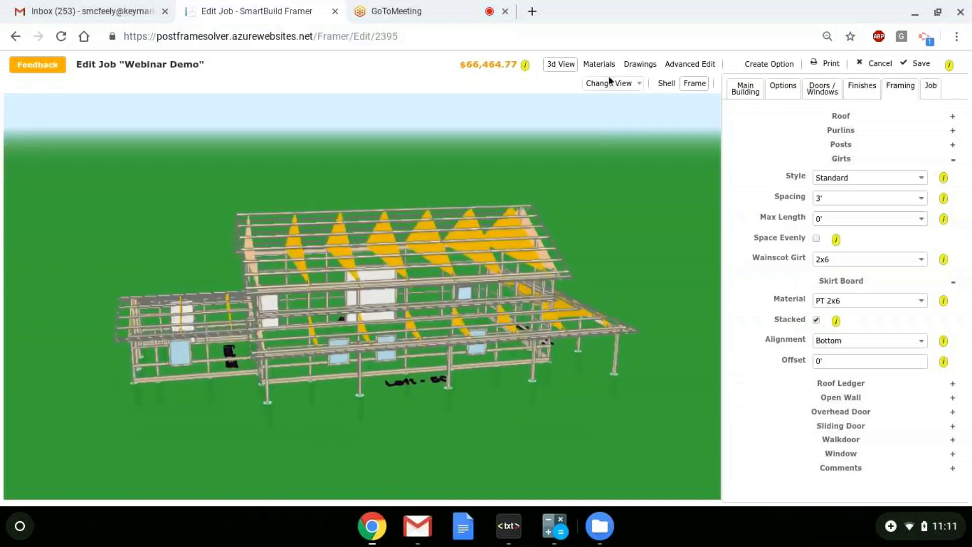
Step: Review the job's material cost summary and its Framing and Accessories lists, including the corner bracing line
click(600, 63)
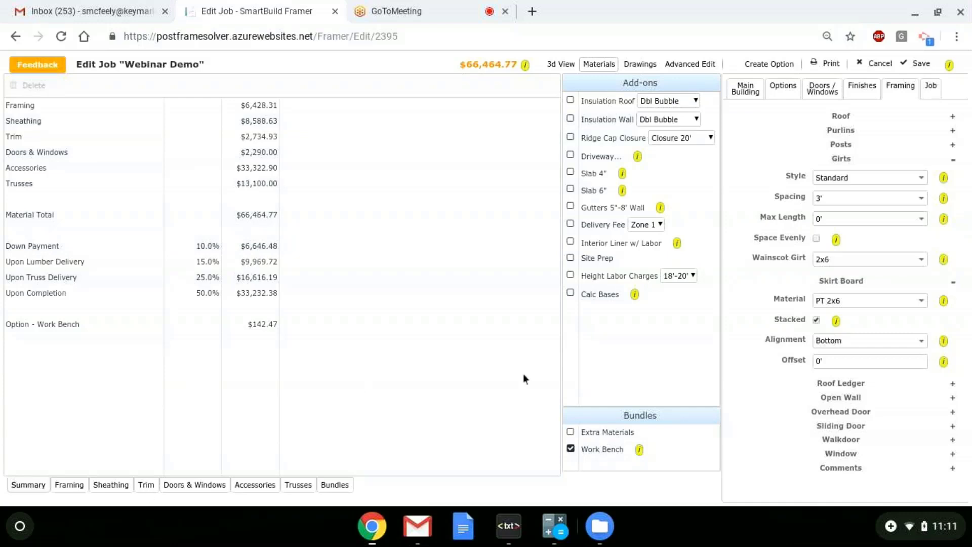
click(271, 487)
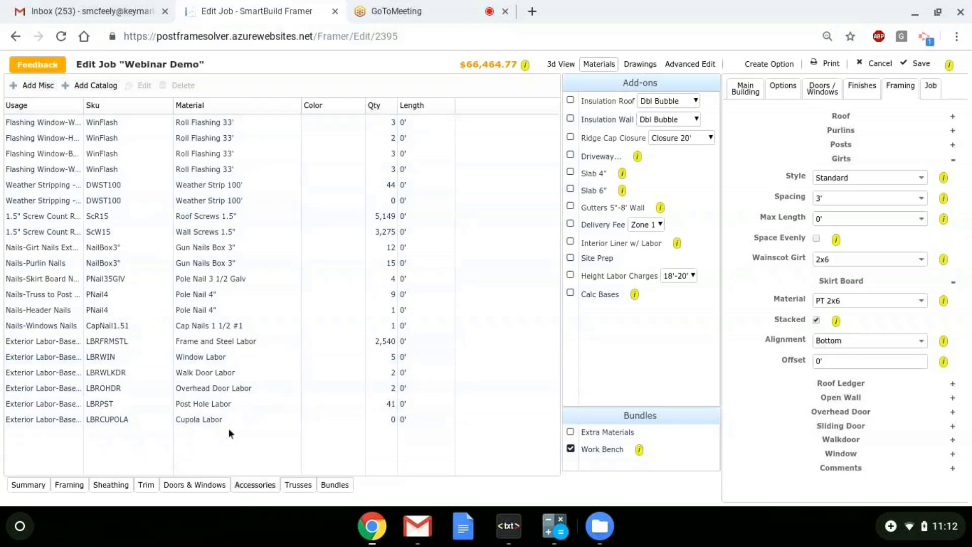
click(69, 485)
scroll(157, 365, down, 5)
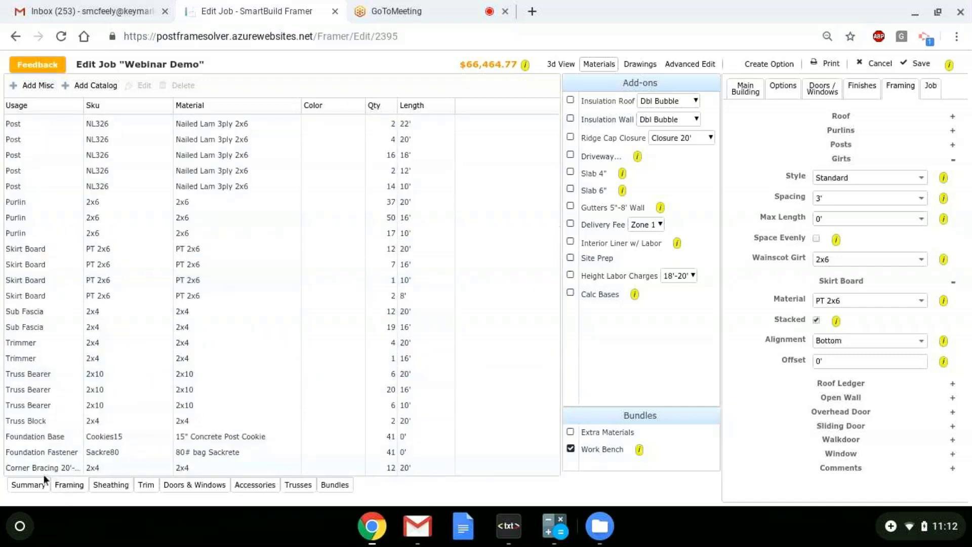
click(62, 468)
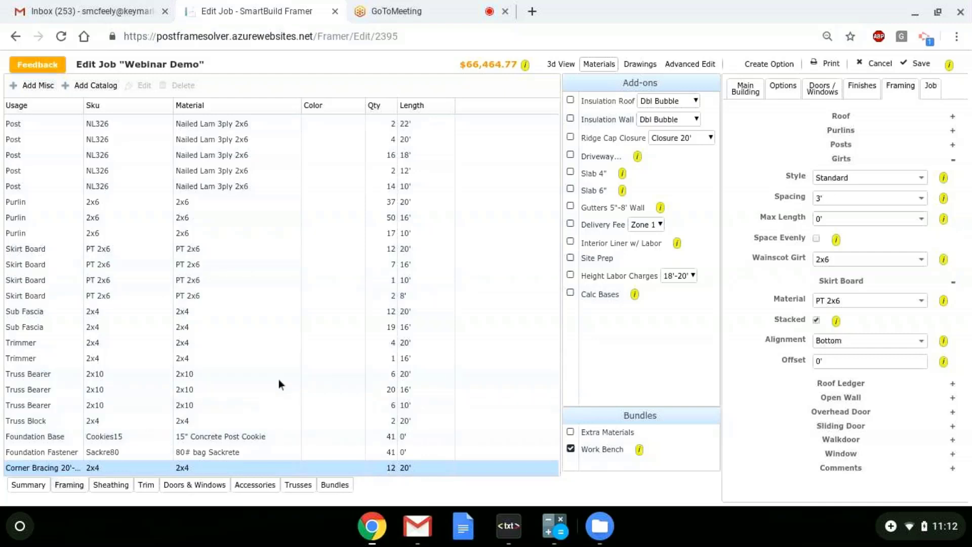
click(256, 485)
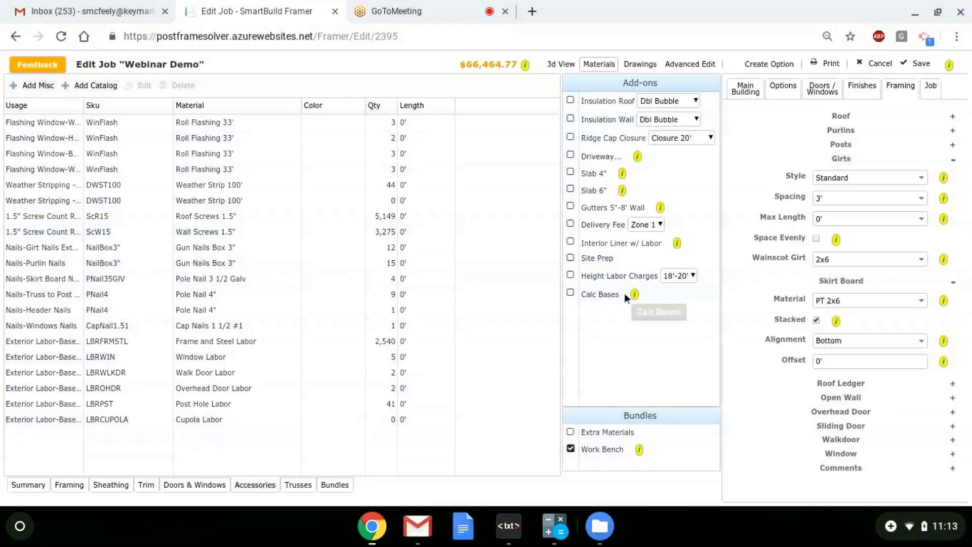
Step: Add the Insulation Wall add-on to the job with the ThermaSheath option
click(570, 118)
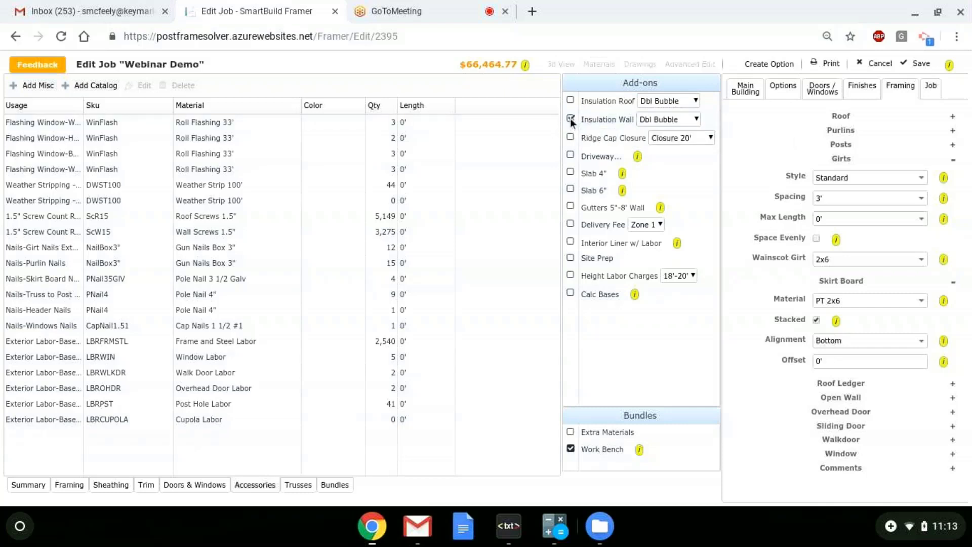
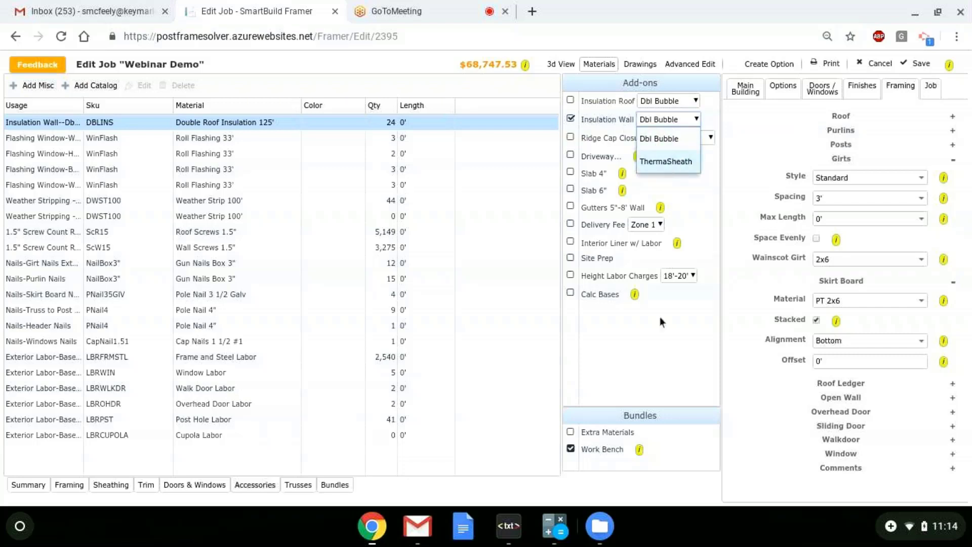
click(671, 160)
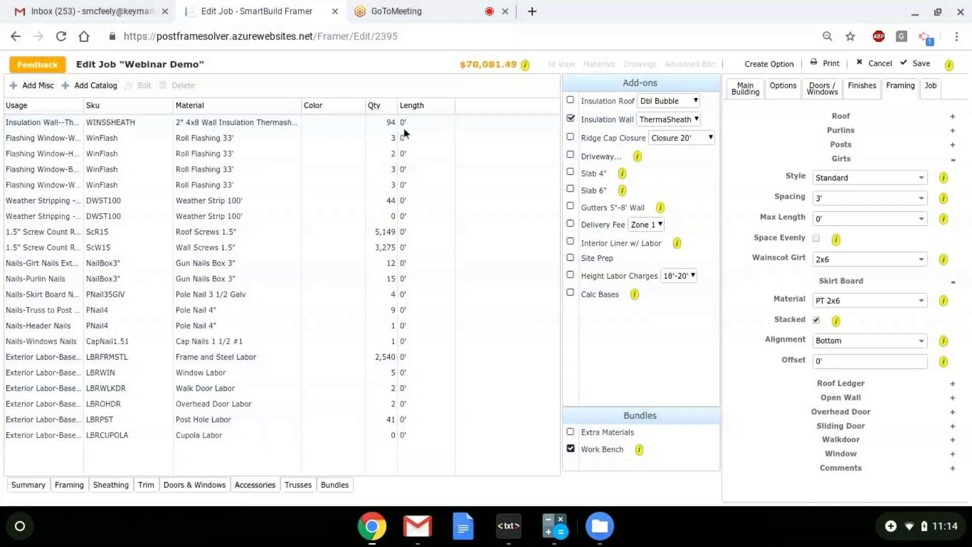
Step: Narrow the Material column, reveal the cost and price columns, and check the wall insulation line's total price
click(278, 124)
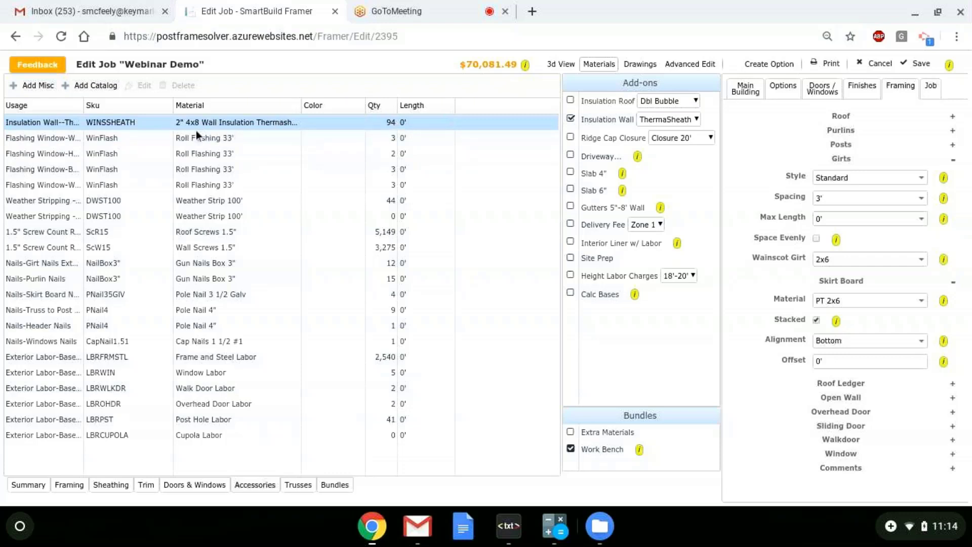
drag(303, 105, 255, 106)
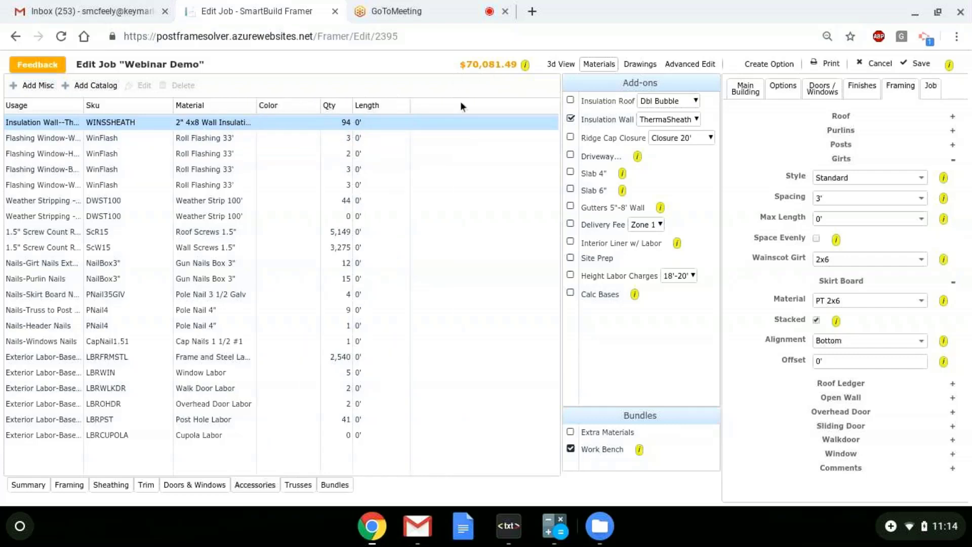
click(491, 67)
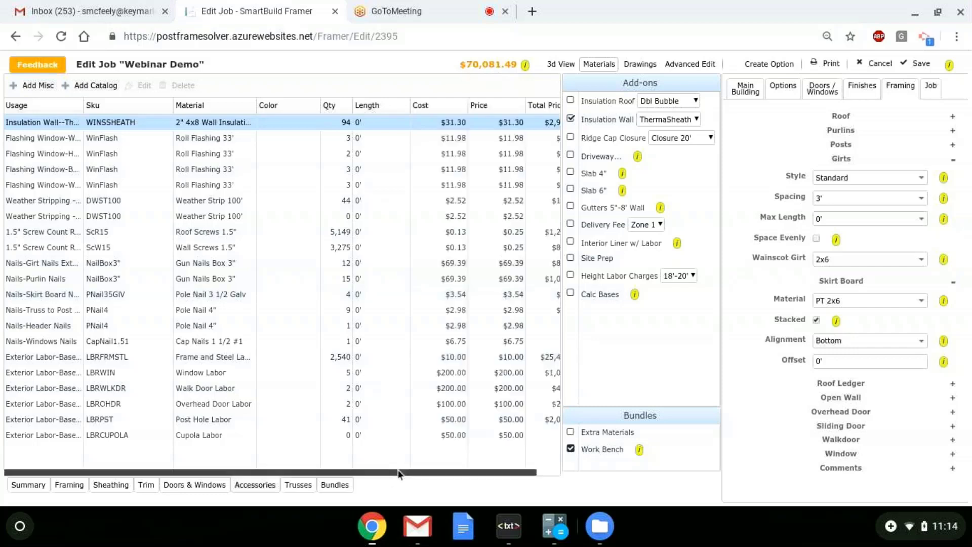
drag(397, 471, 423, 471)
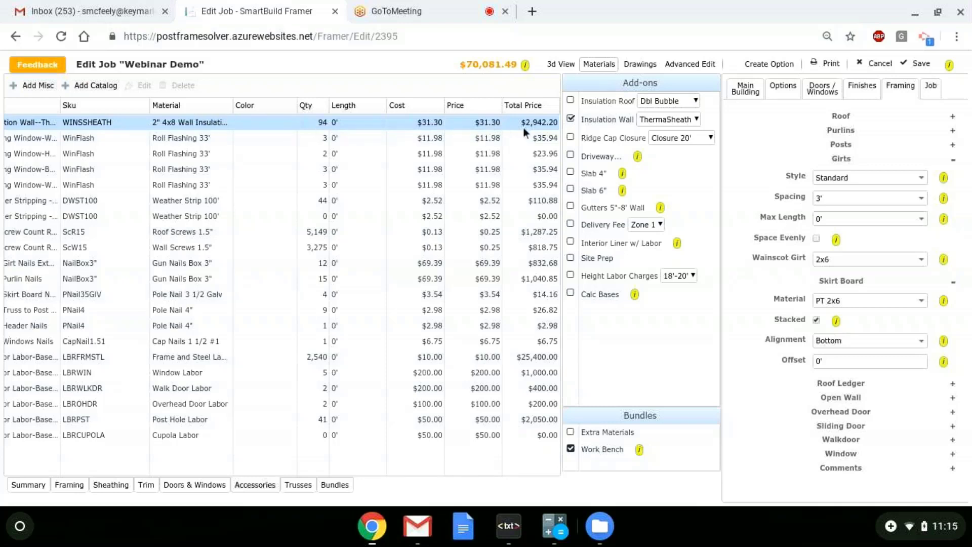
Step: Change the Insulation Wall add-on to Dbl Bubble
click(689, 121)
click(672, 143)
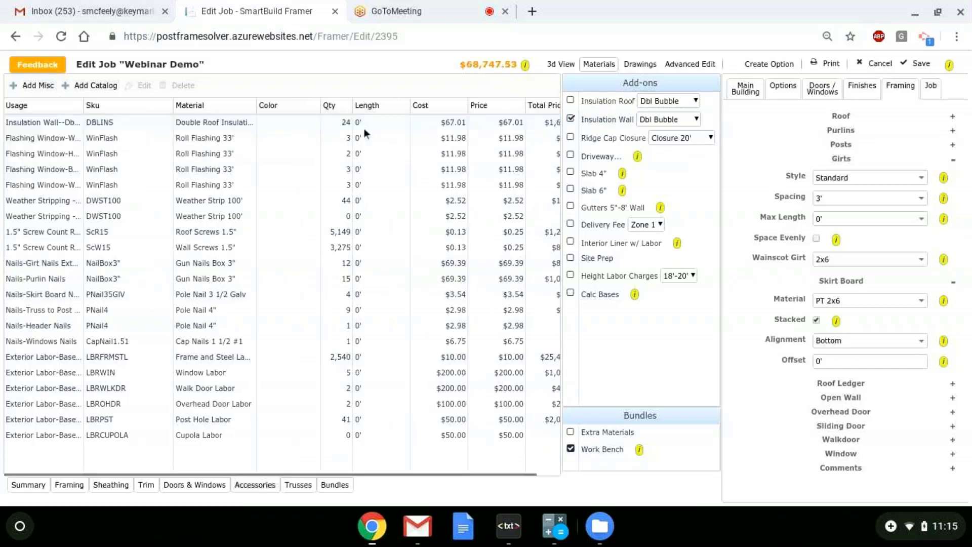
Step: Narrow the Color column to bring the full Total Price column into view, and look at the Insulation Wall add-on's options
drag(321, 107, 278, 107)
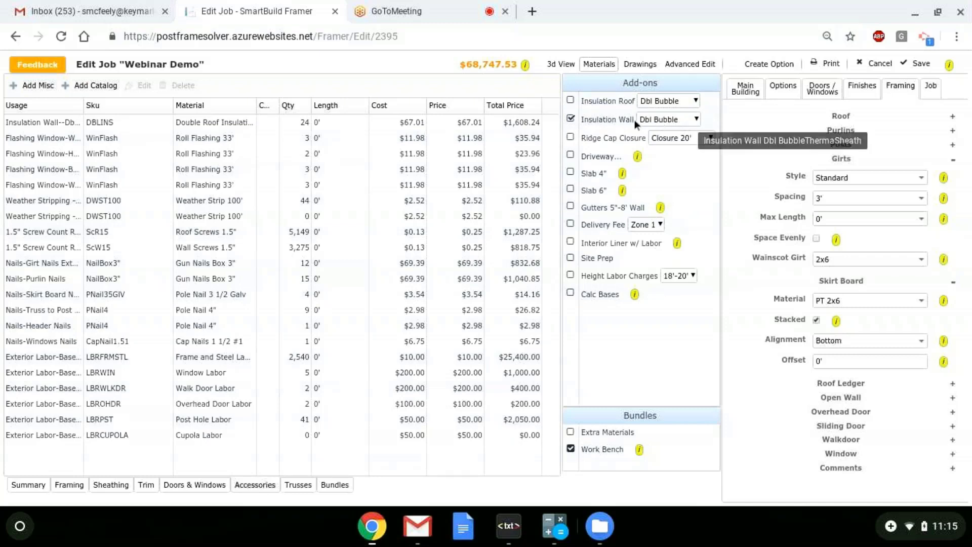
click(696, 121)
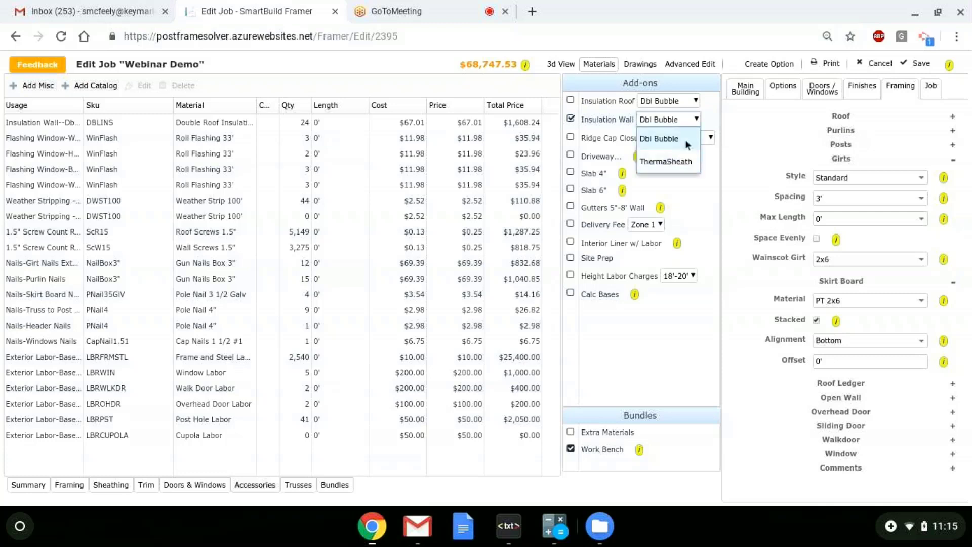
Step: Add the Delivery Fee add-on for Zone 1 with 3 deliveries
click(660, 224)
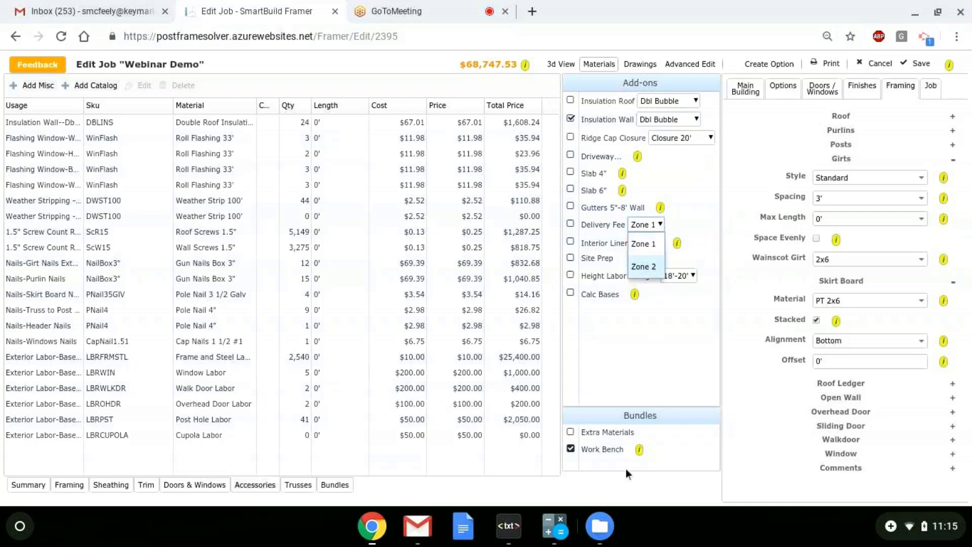
click(571, 224)
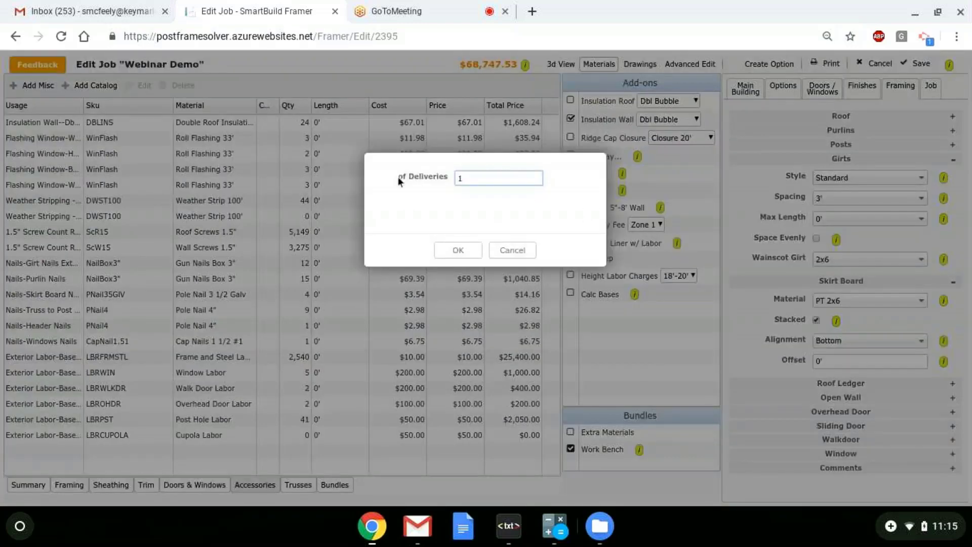
click(482, 179)
key(BackSpace)
text(3)
click(458, 250)
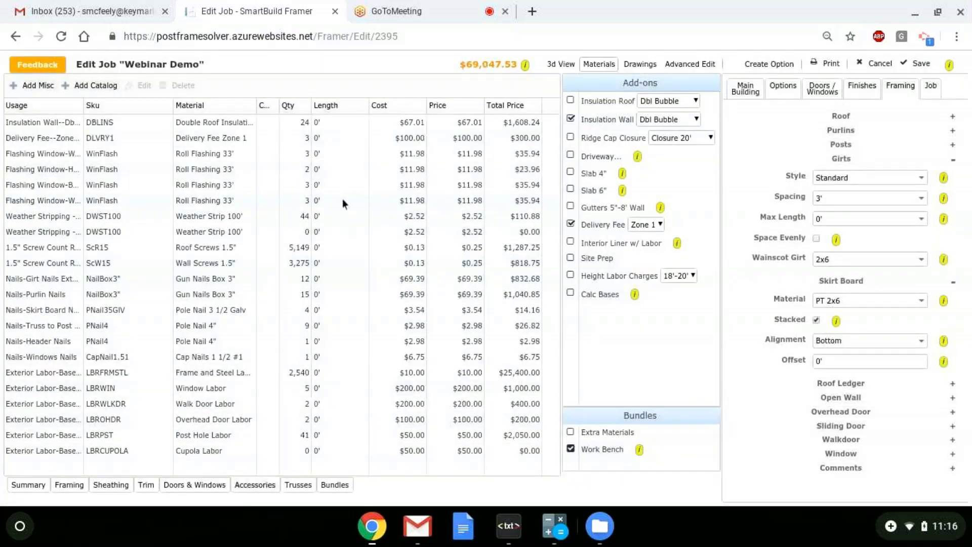
Step: Check the delivery fee line, narrowing the Sku column and slightly widening the Material column
click(226, 137)
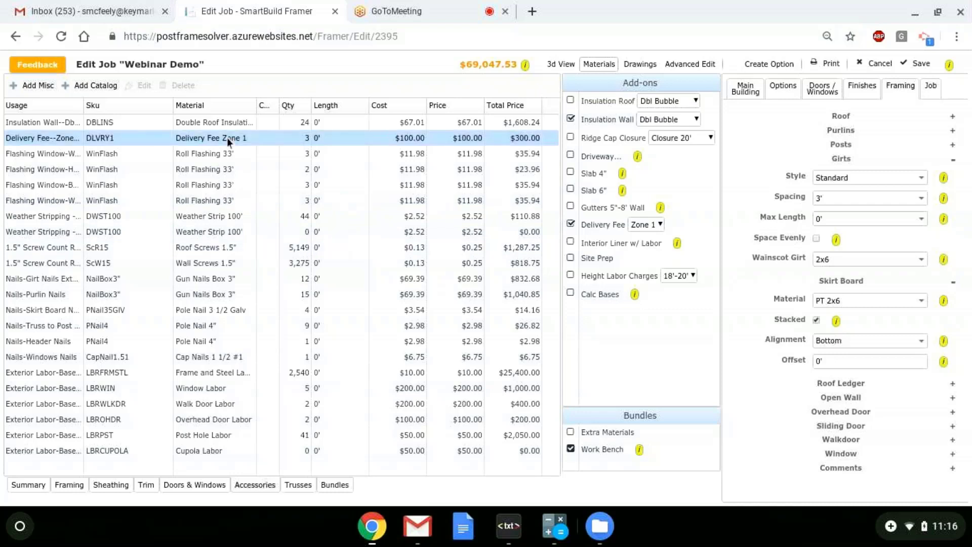
drag(170, 105, 128, 118)
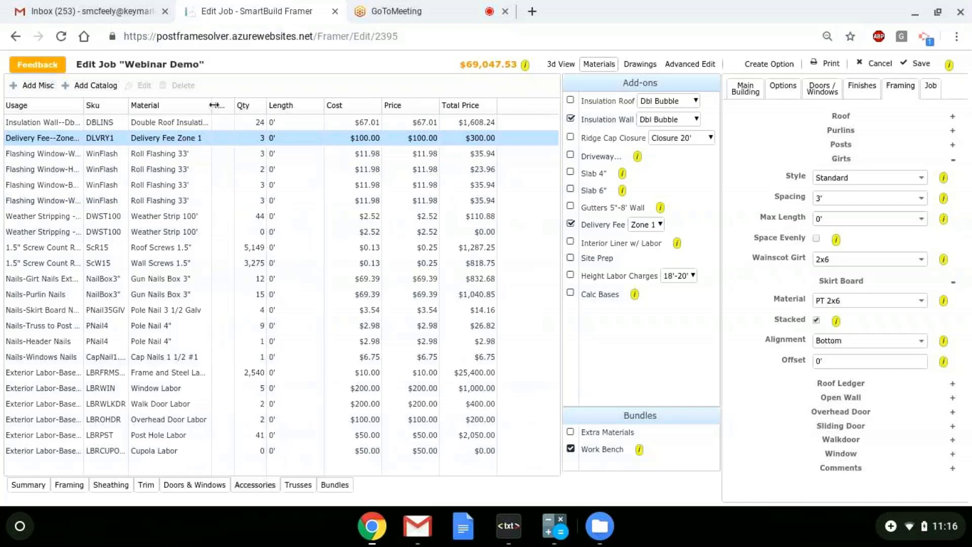
drag(215, 105, 226, 109)
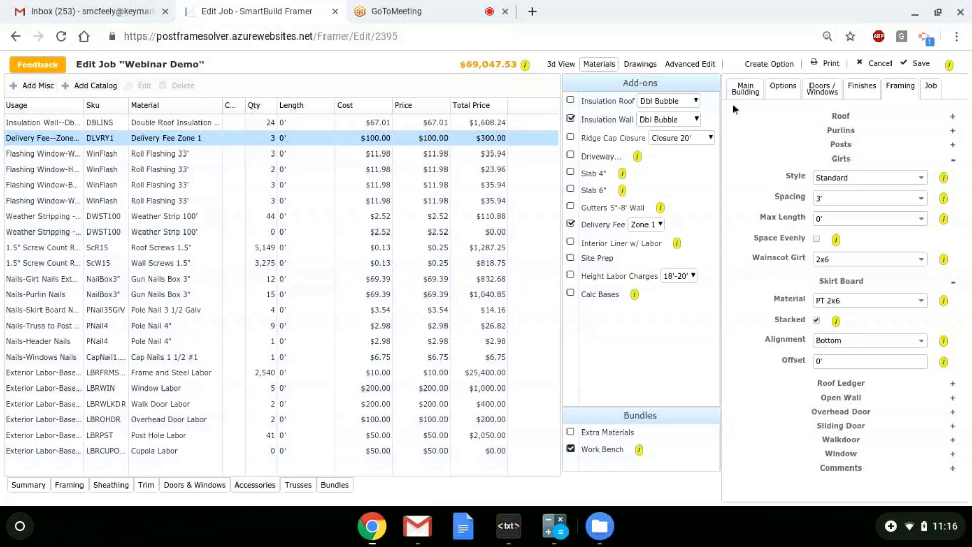
Step: Switch to GoToMeeting, apply an option for all meeting attendees from the people list, and return to the SmartBuild job
click(396, 10)
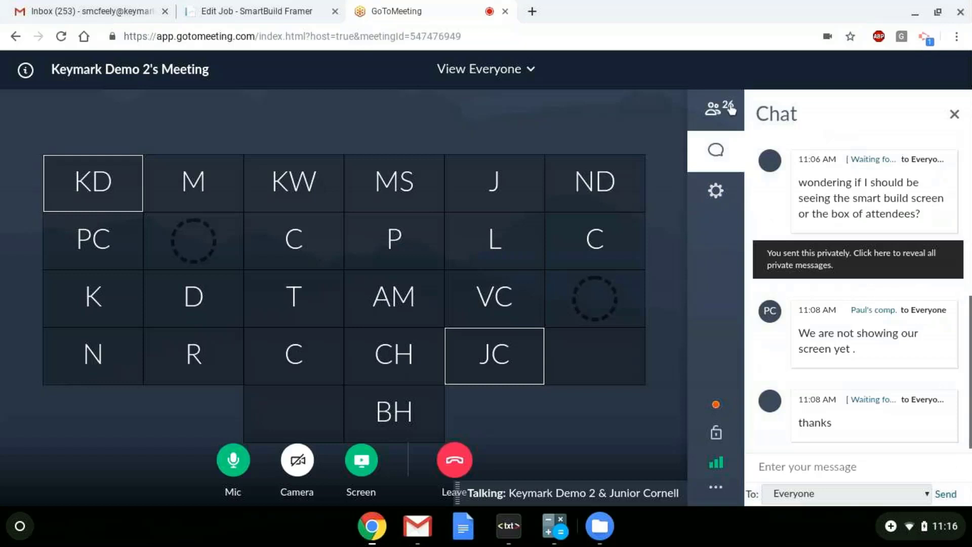
click(714, 107)
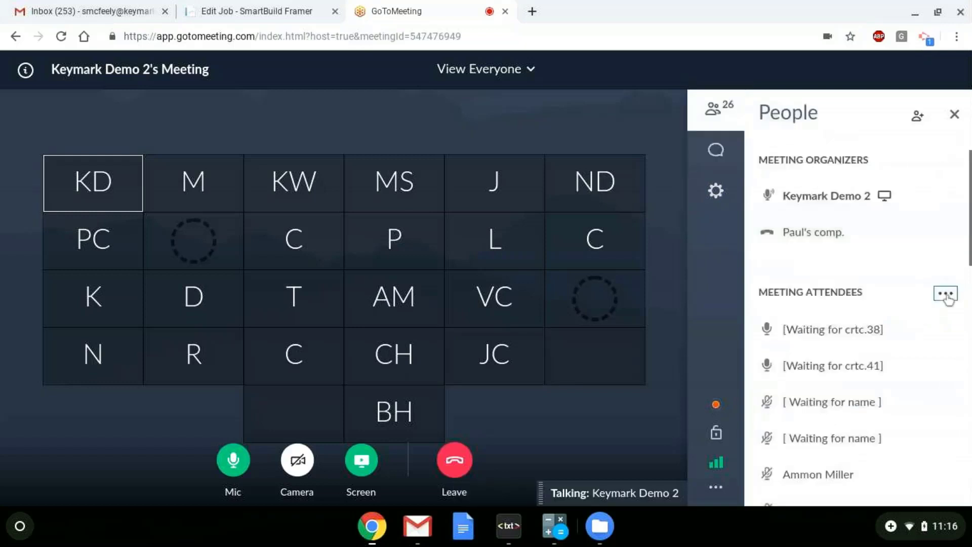
click(946, 293)
click(917, 322)
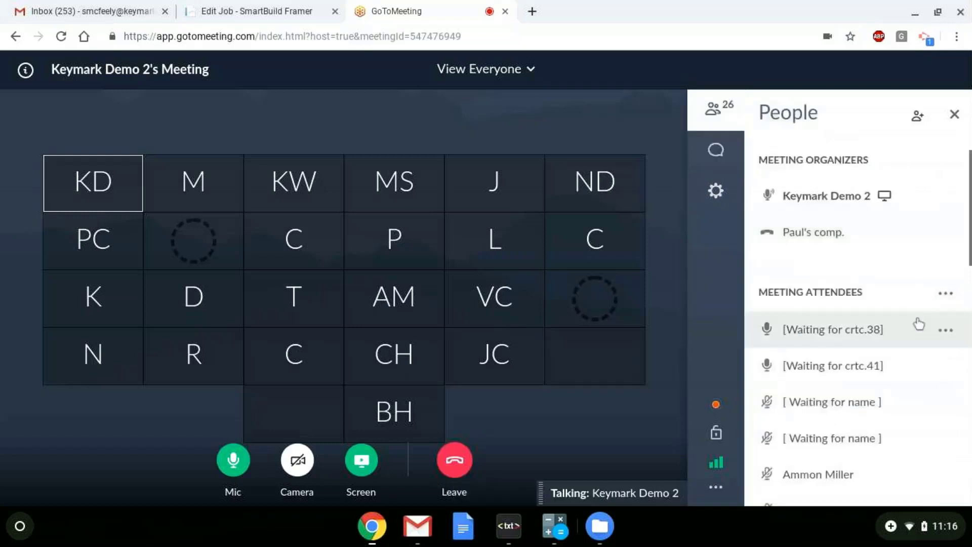
click(249, 11)
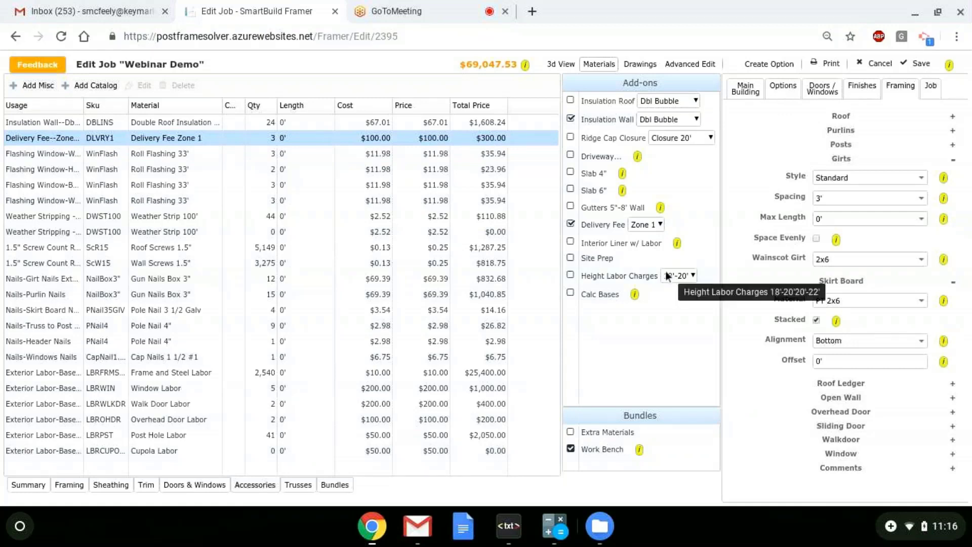
Step: Add the Driveway add-on at 4 inches thick, 20 ft wide and 30 ft long
click(570, 156)
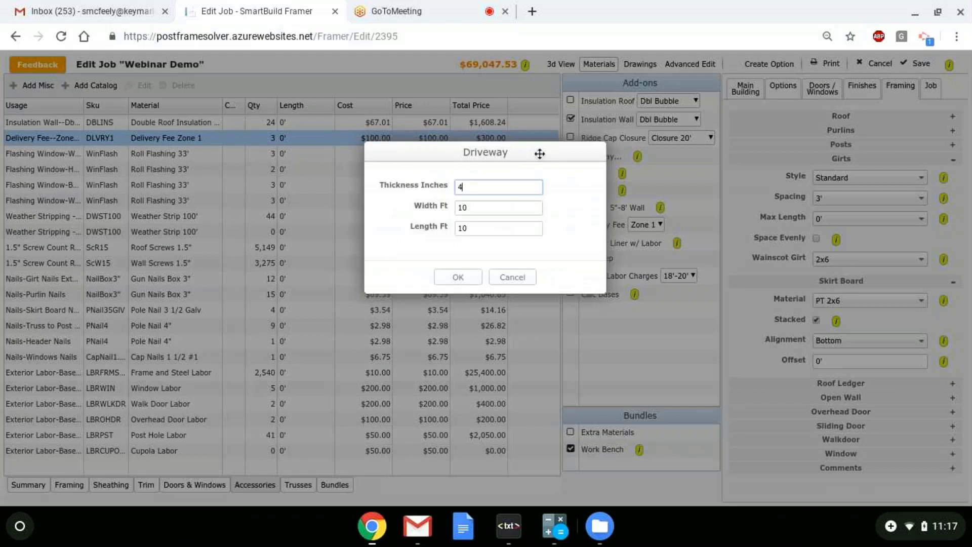
drag(540, 153, 415, 120)
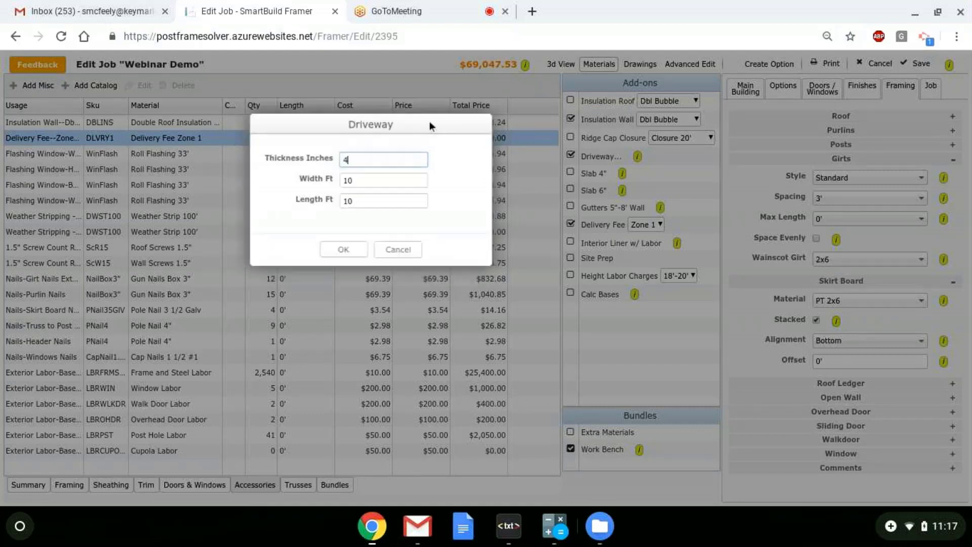
click(363, 182)
key(BackSpace)
key(BackSpace)
text(2)
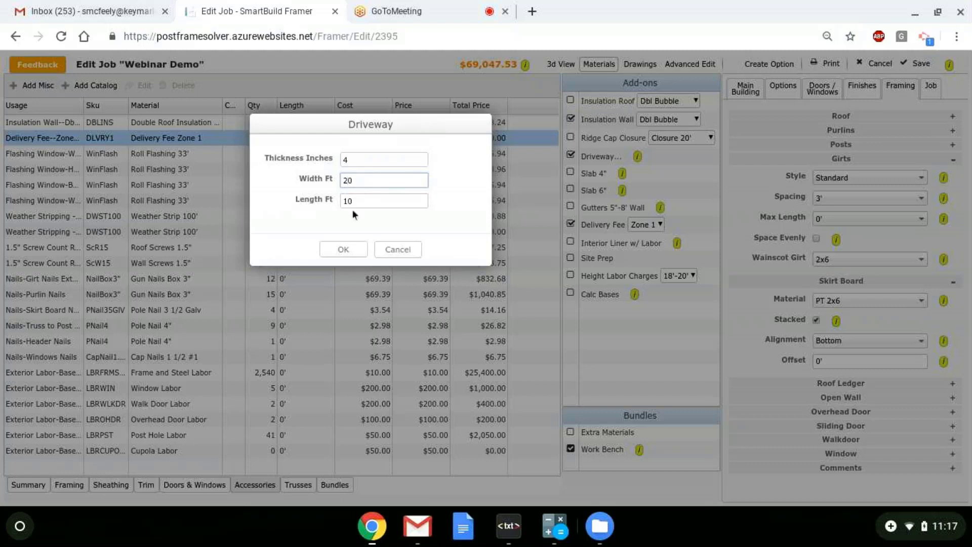
click(377, 202)
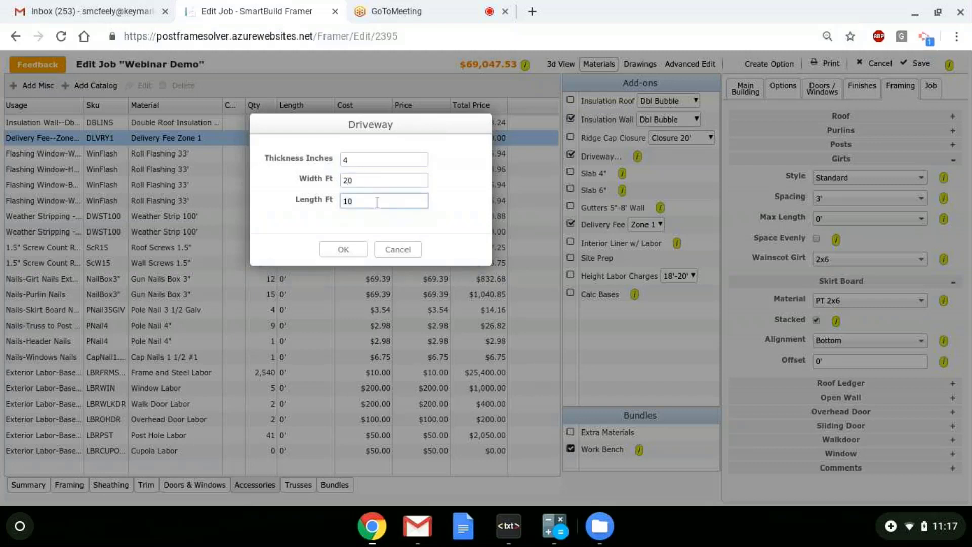
key(BackSpace)
key(BackSpace)
text(30)
click(344, 250)
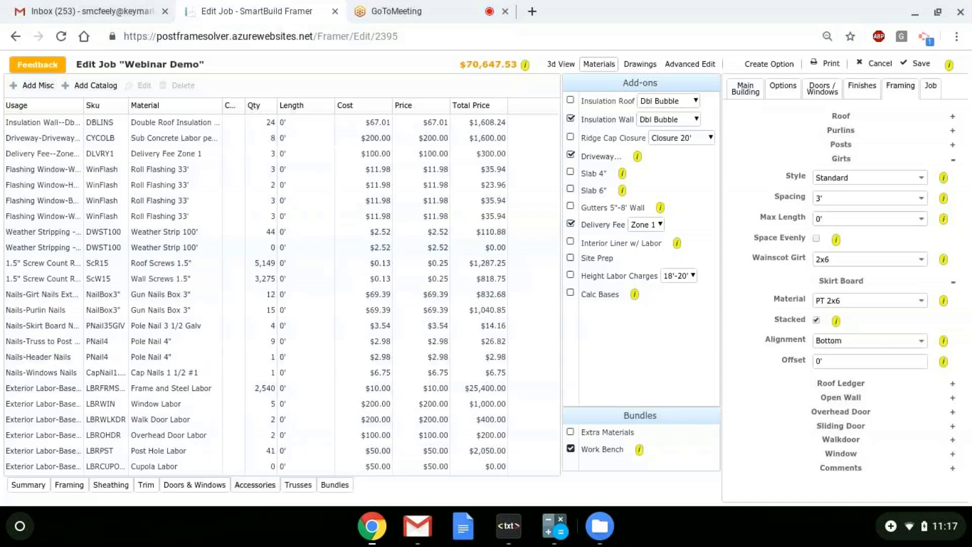
Step: Inspect the driveway's concrete labor line, fitting the Material column to its full description and narrowing it again
click(315, 137)
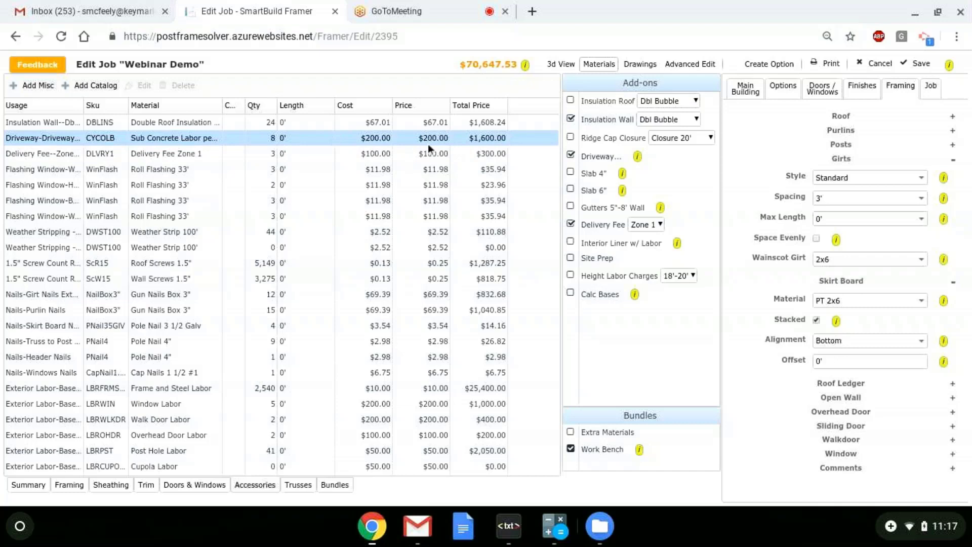
double_click(248, 105)
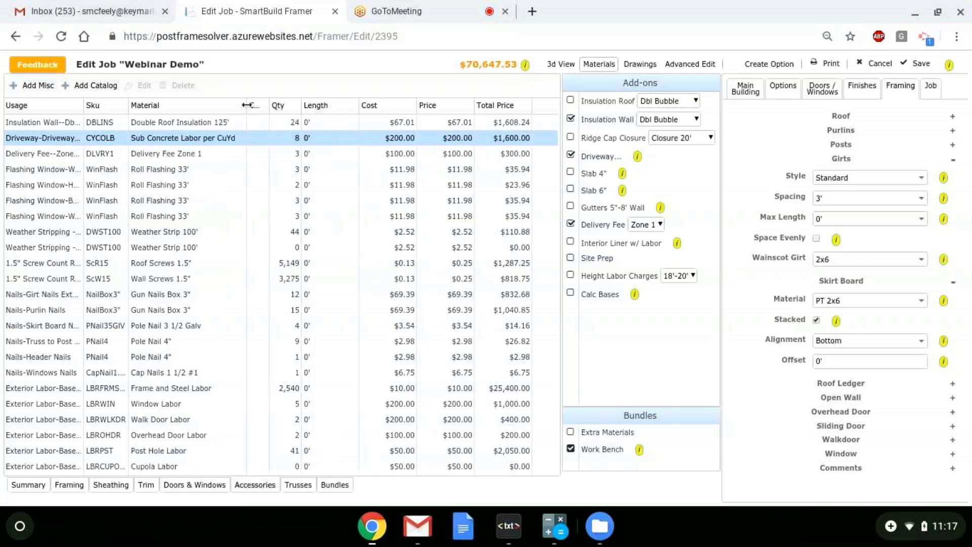
drag(247, 104, 215, 107)
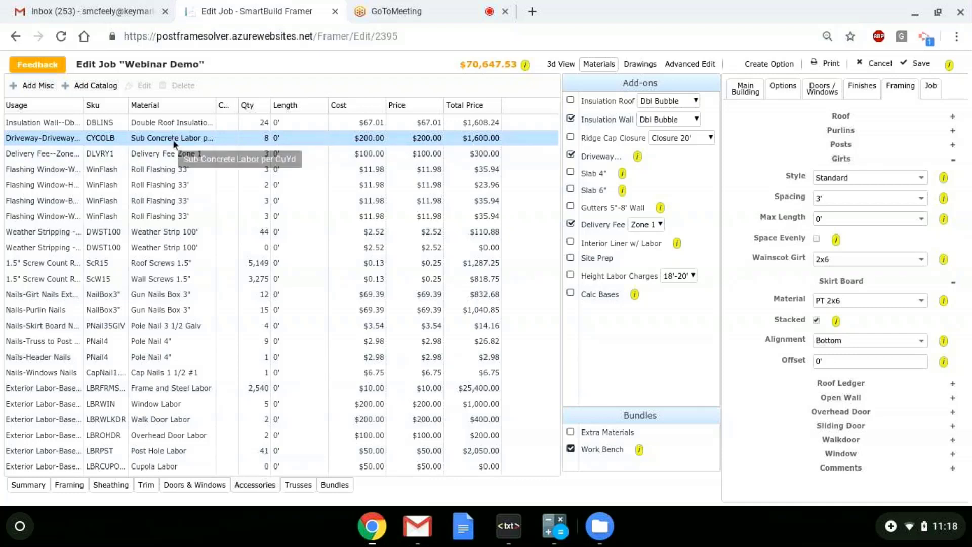
double_click(214, 112)
drag(238, 105, 208, 126)
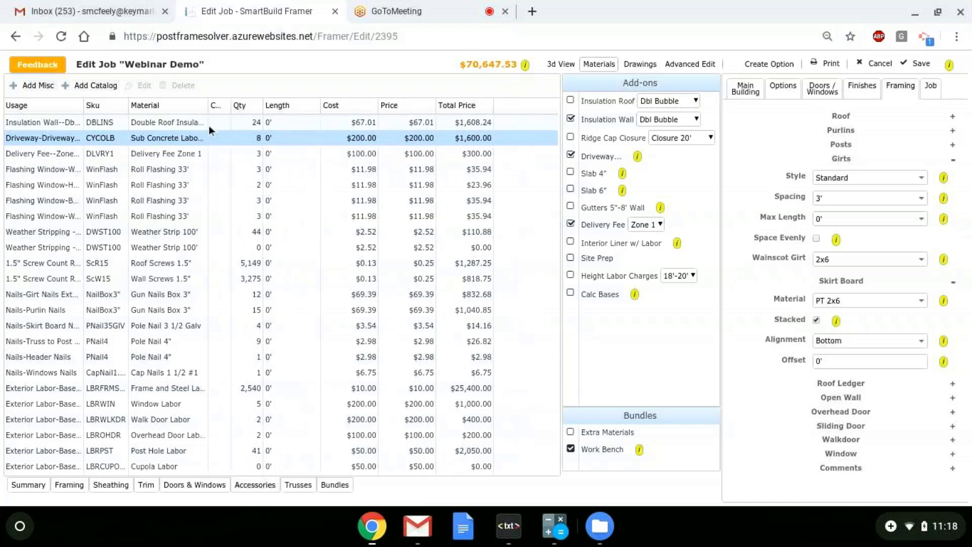
double_click(208, 125)
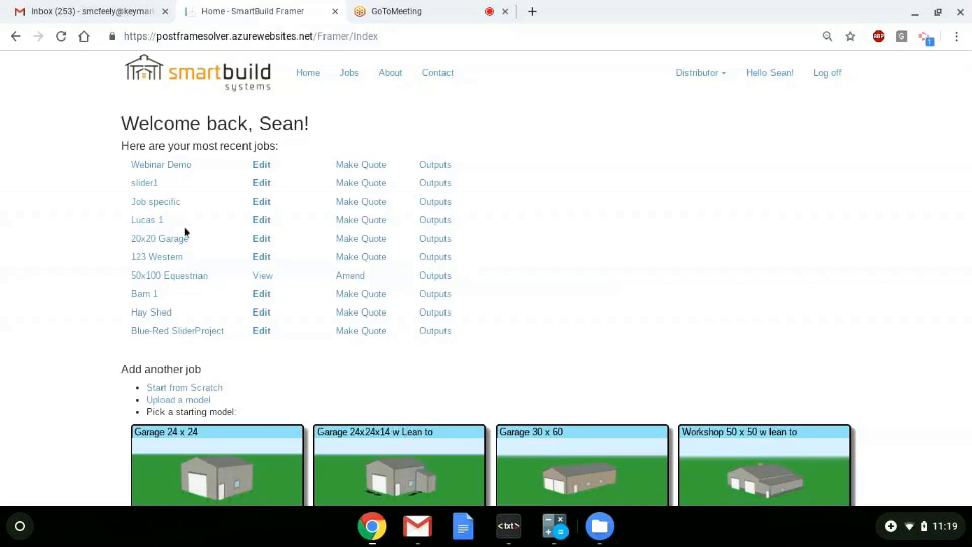
Step: Open the distributor's Packages setup and look through the list of add-on packages
click(708, 81)
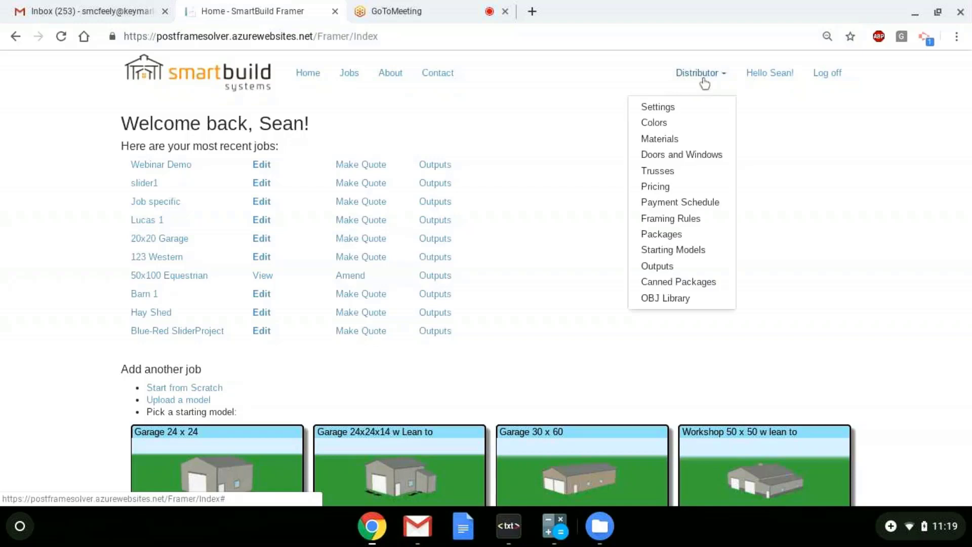
click(679, 236)
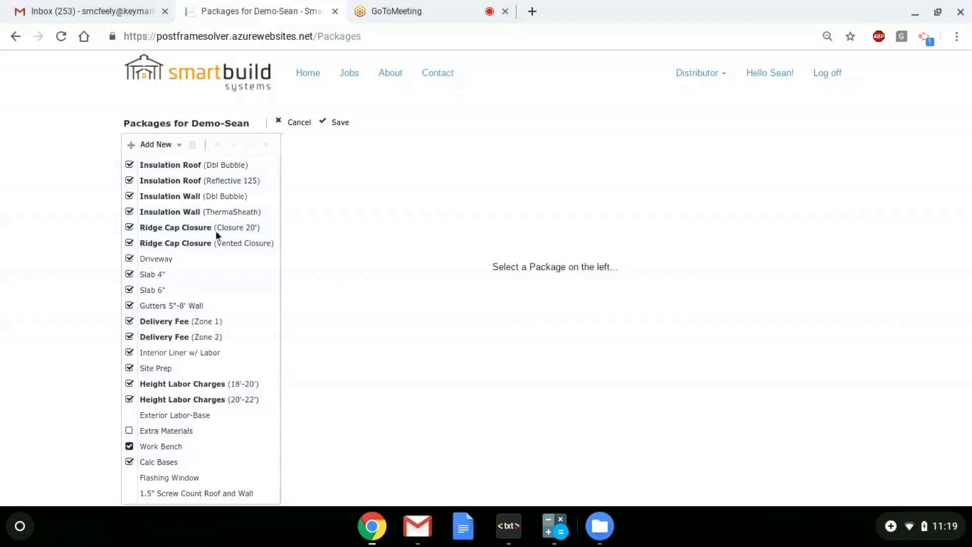
scroll(223, 248, down, 1)
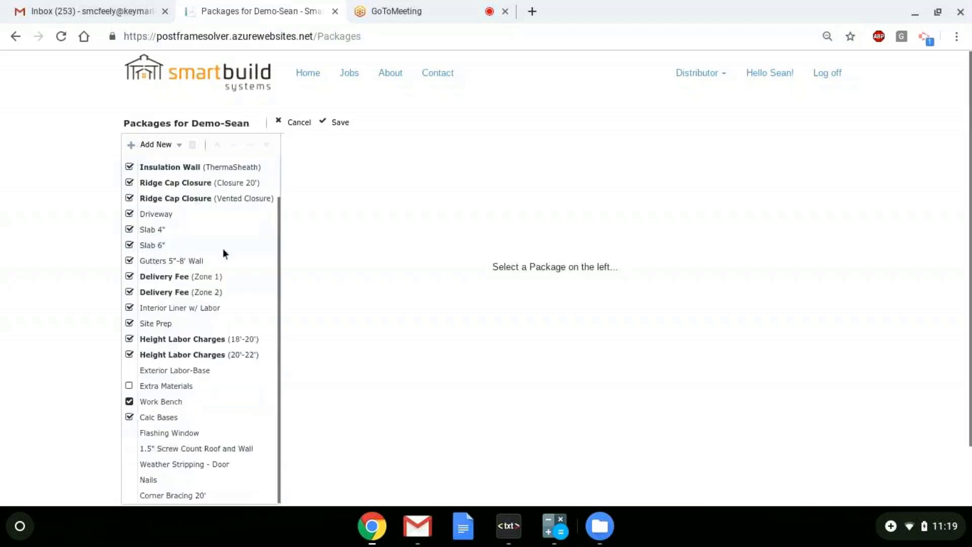
scroll(219, 257, up, 1)
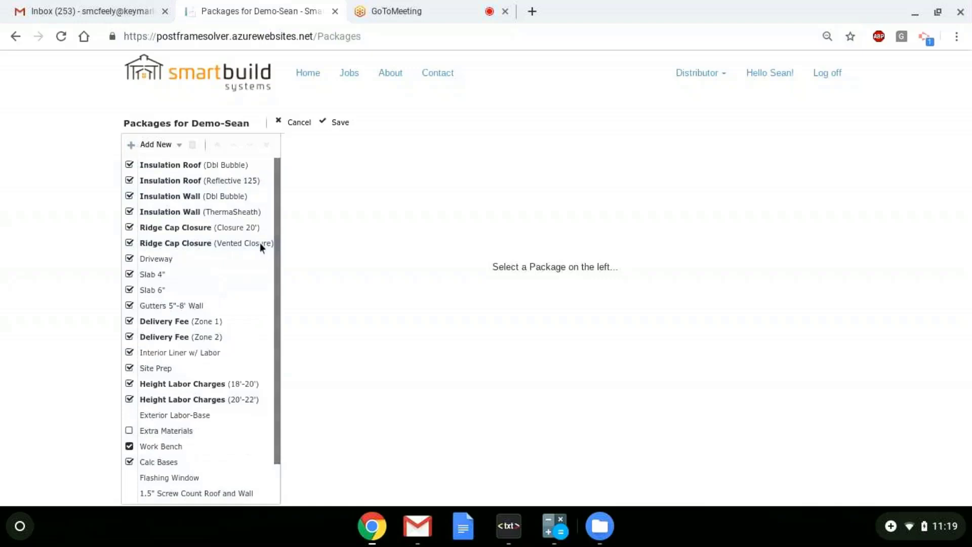
Step: Open the distributor's Materials catalog and review its Framing, Sheathing and Trim lists
click(696, 83)
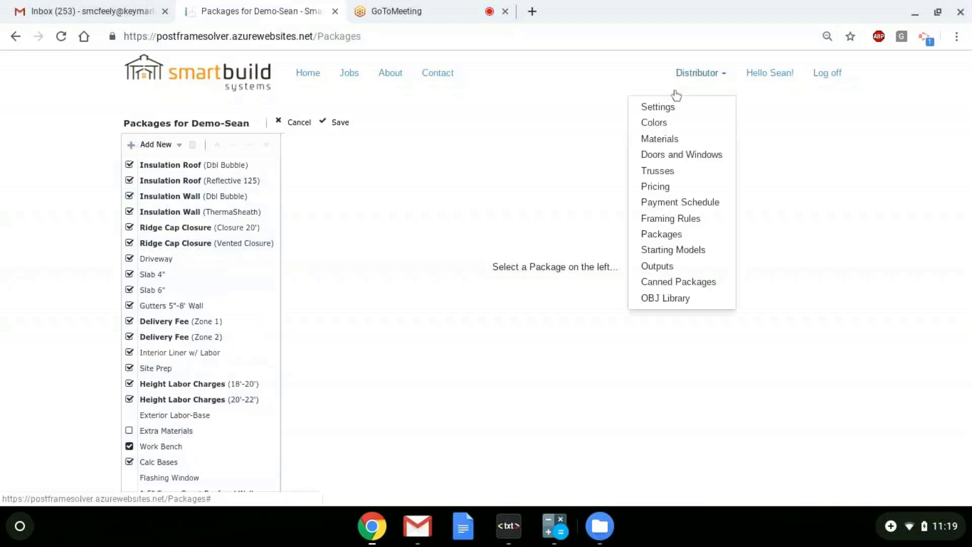
click(685, 143)
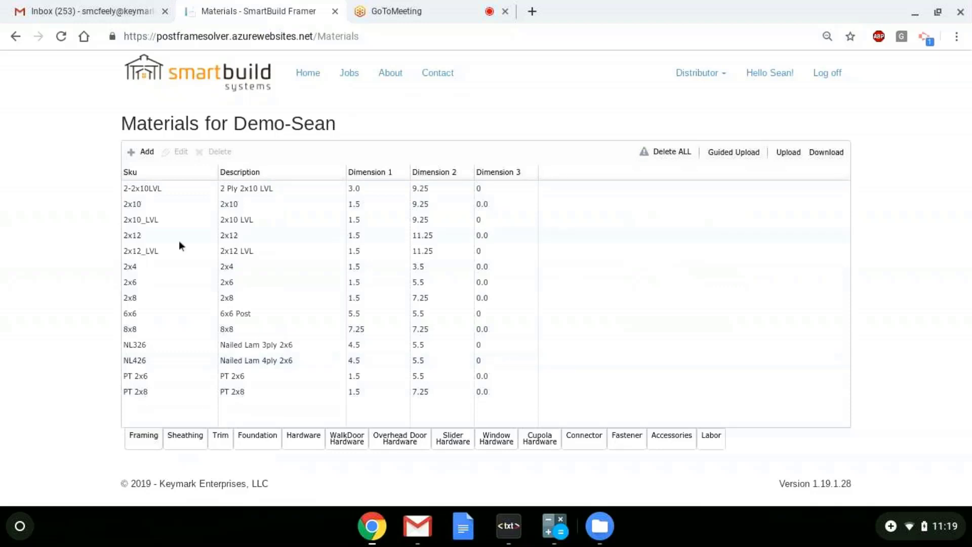
click(184, 438)
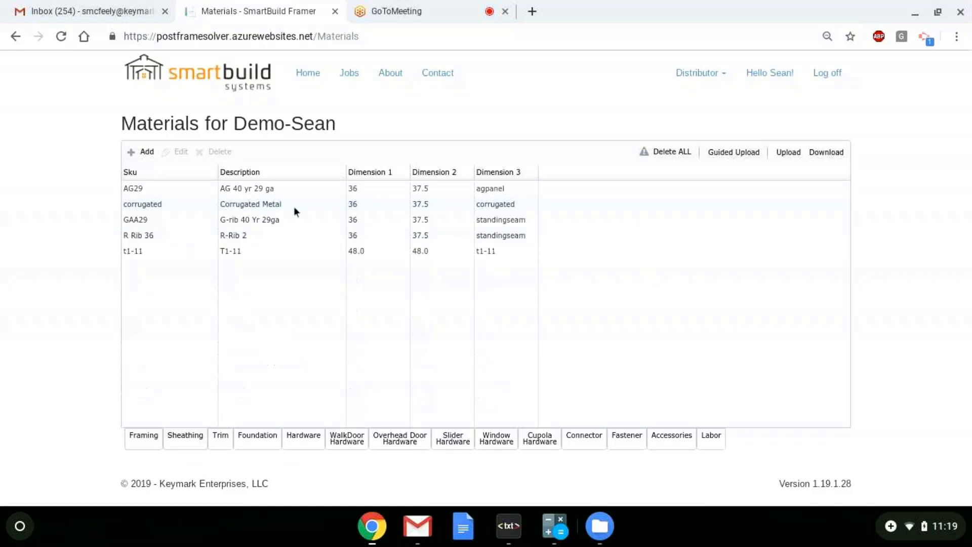
click(219, 439)
click(185, 439)
click(144, 439)
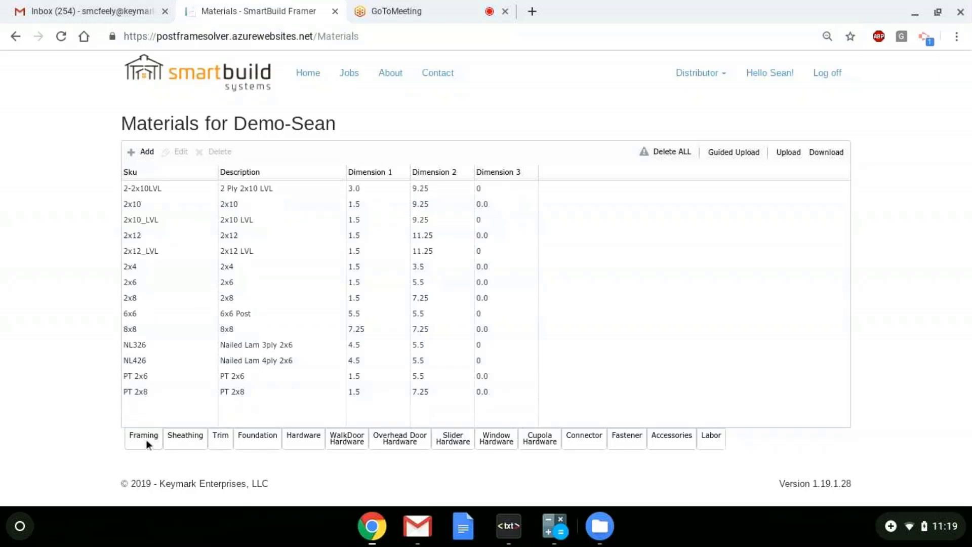
click(185, 439)
click(217, 439)
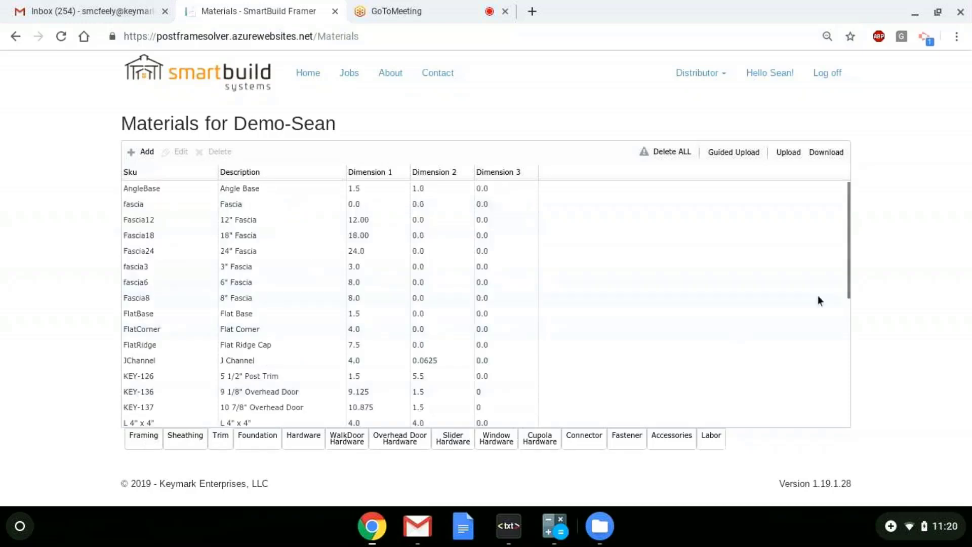
click(150, 444)
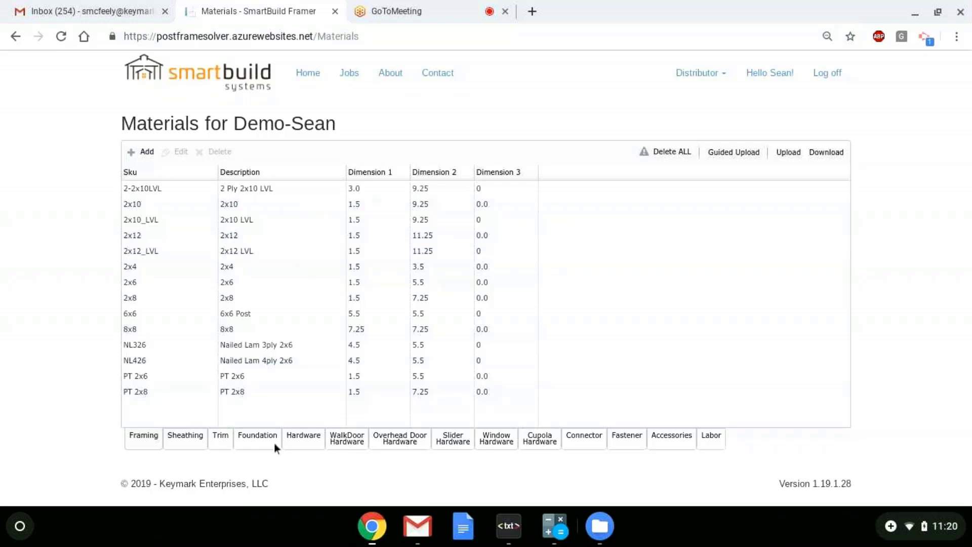
Step: Review the catalog's Hardware, Overhead Door Hardware and Slider Hardware lists, and return to the Framing materials
click(303, 440)
click(408, 441)
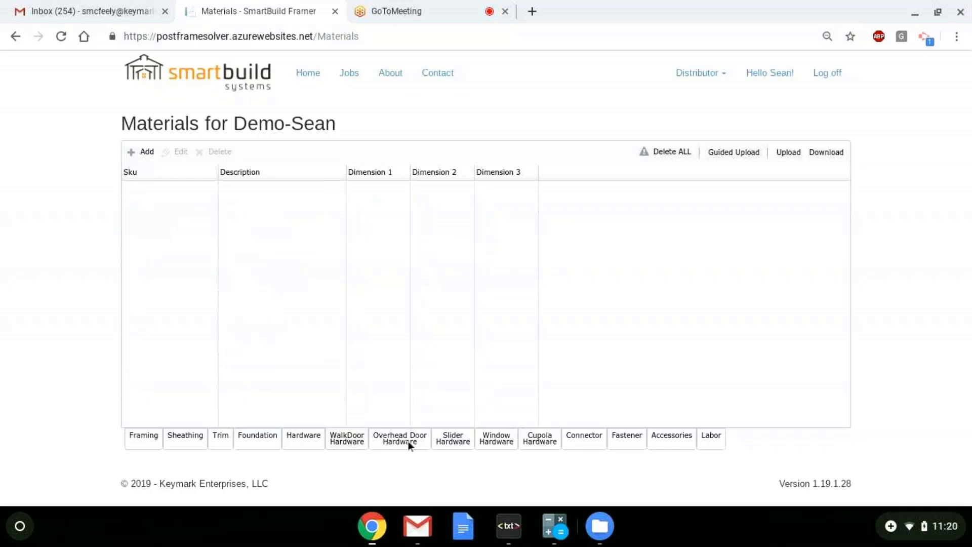
click(454, 443)
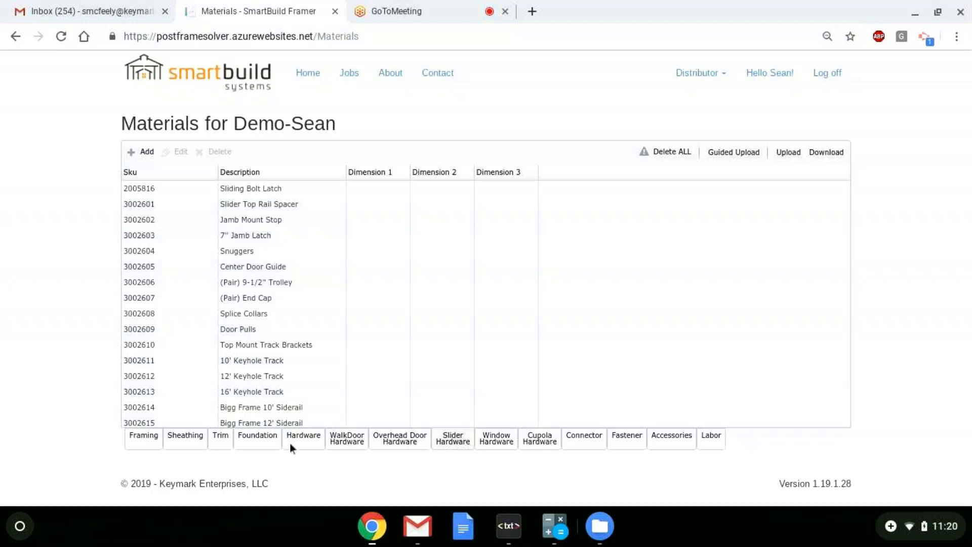
click(155, 441)
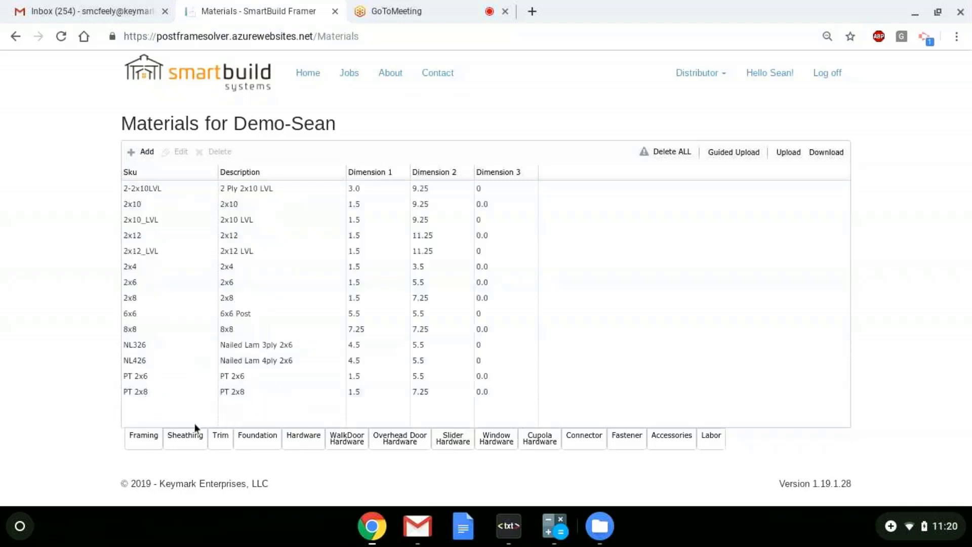
Step: Review the catalog's Hardware and WalkDoor Hardware lists, examining the ridge closures, roof screws and double roof insulation items
click(308, 439)
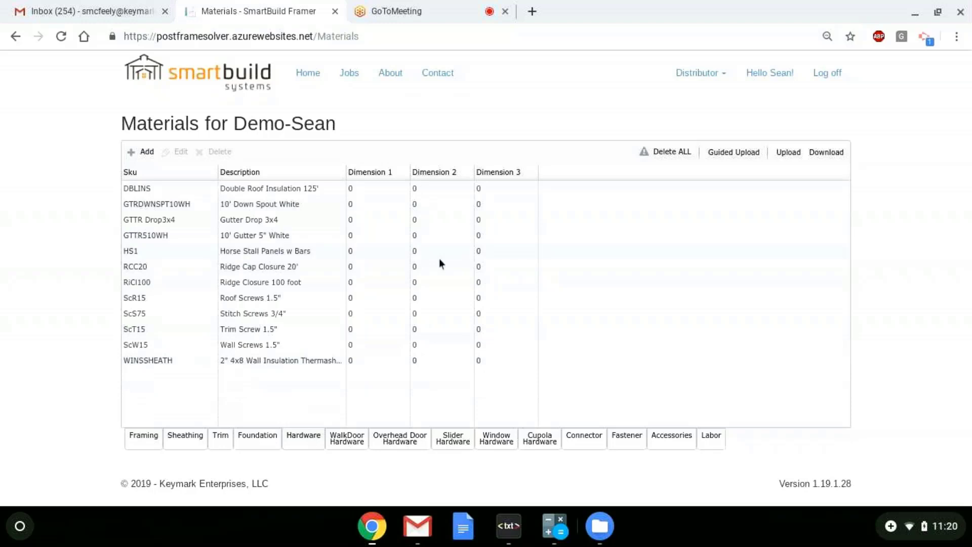
click(354, 440)
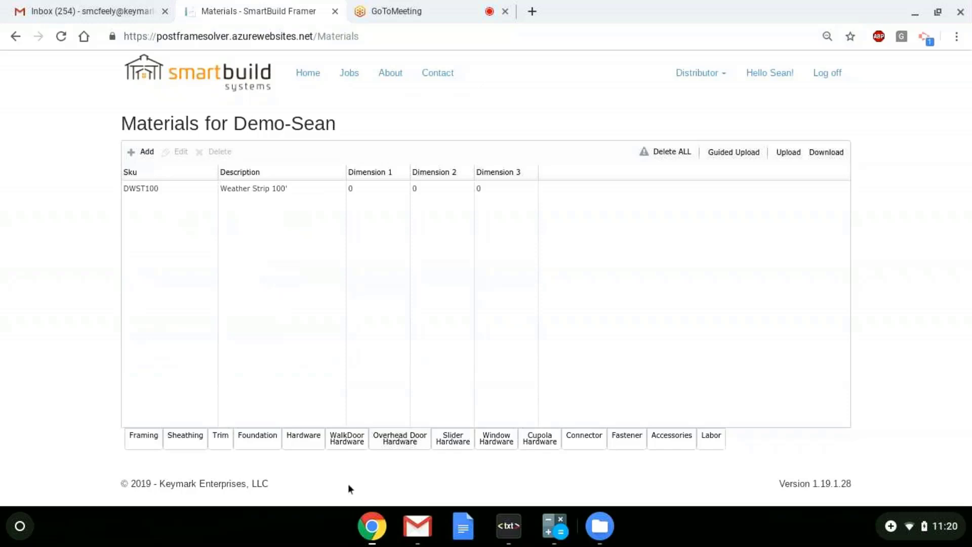
click(354, 439)
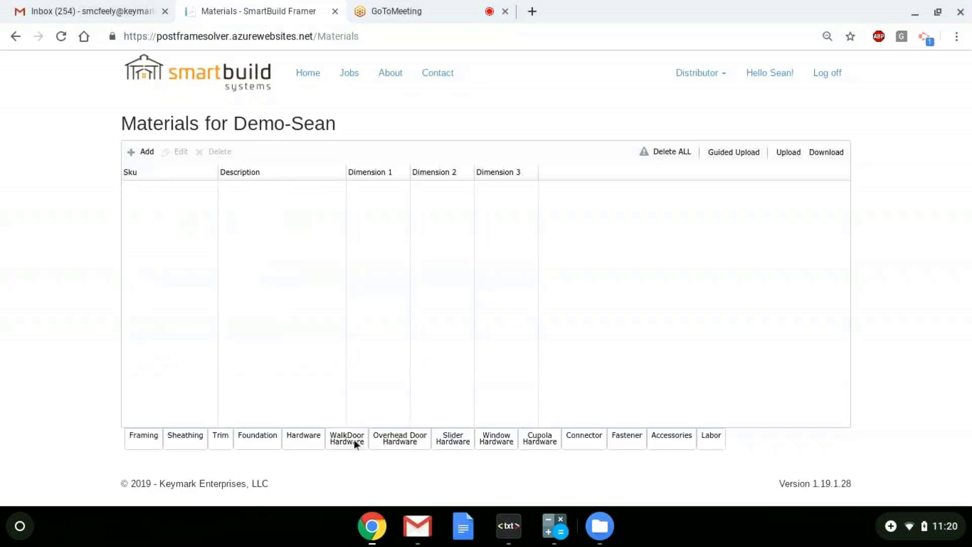
click(306, 443)
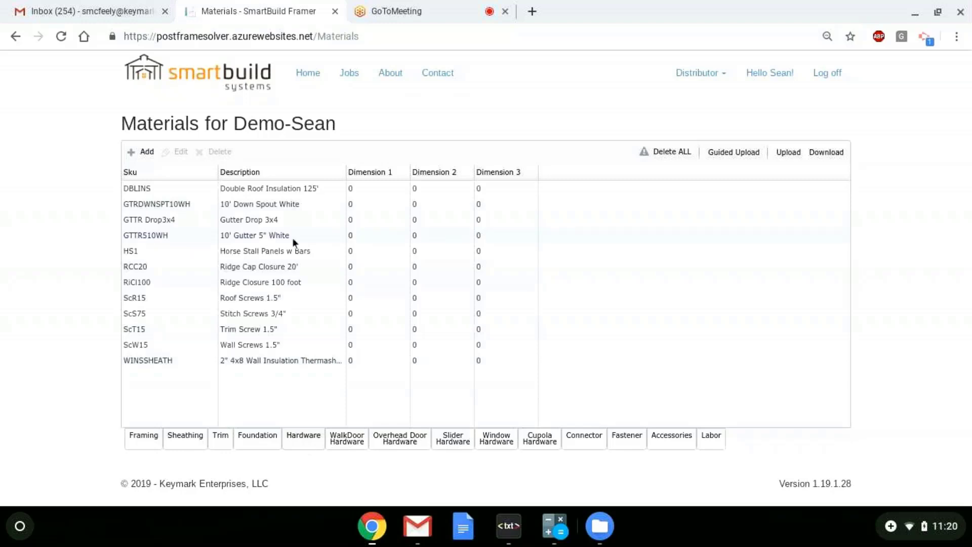
click(278, 271)
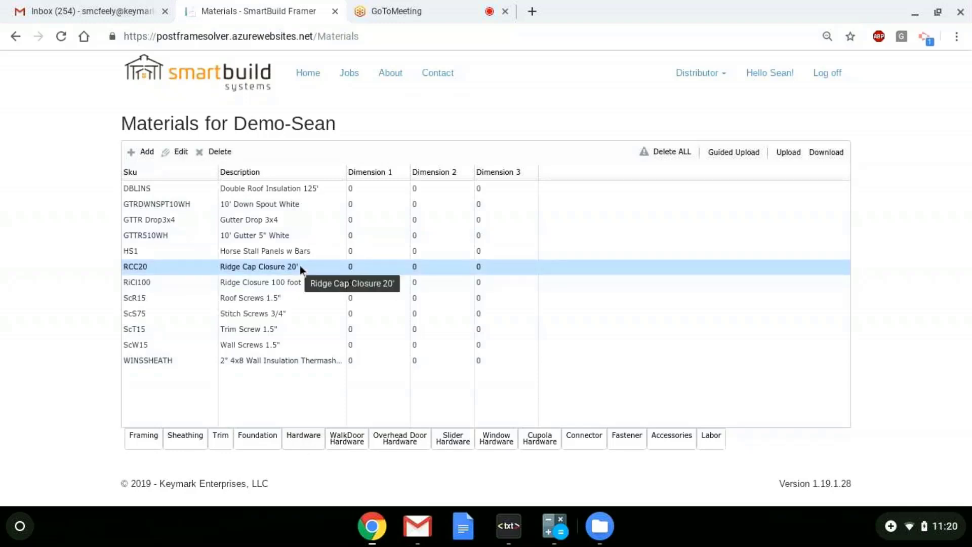
click(278, 282)
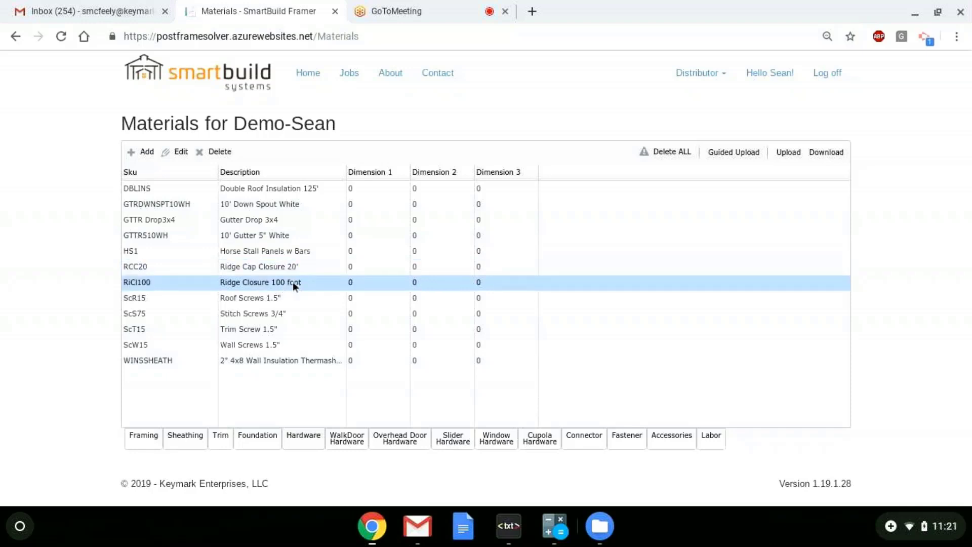
click(270, 297)
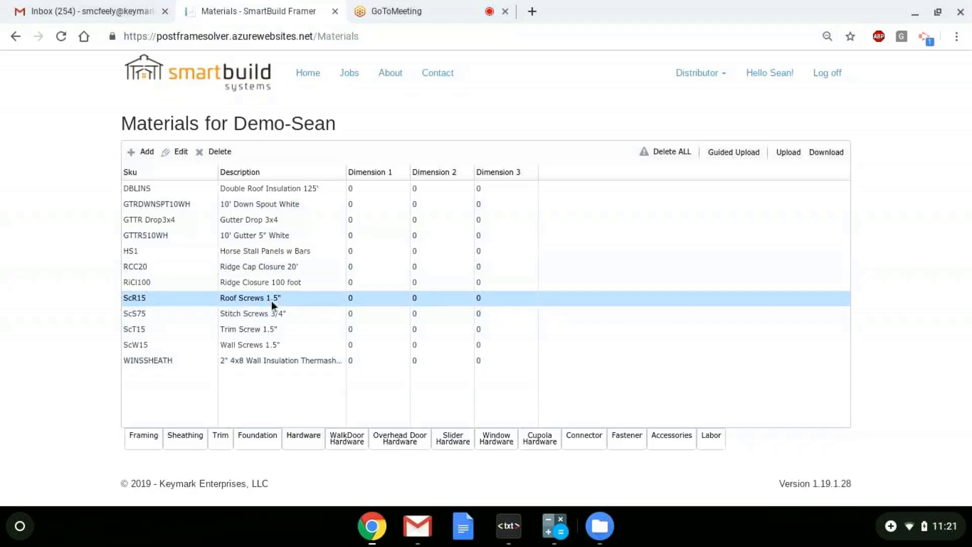
click(299, 189)
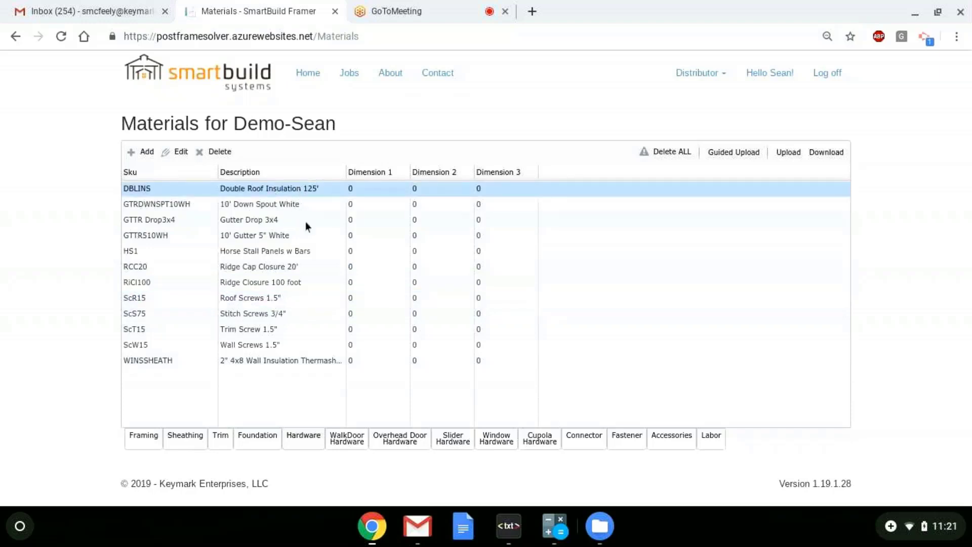
Step: Review the catalog's Labor list, examining the delivery fees and the cupola, frame and steel, and interior steel labor items
click(702, 443)
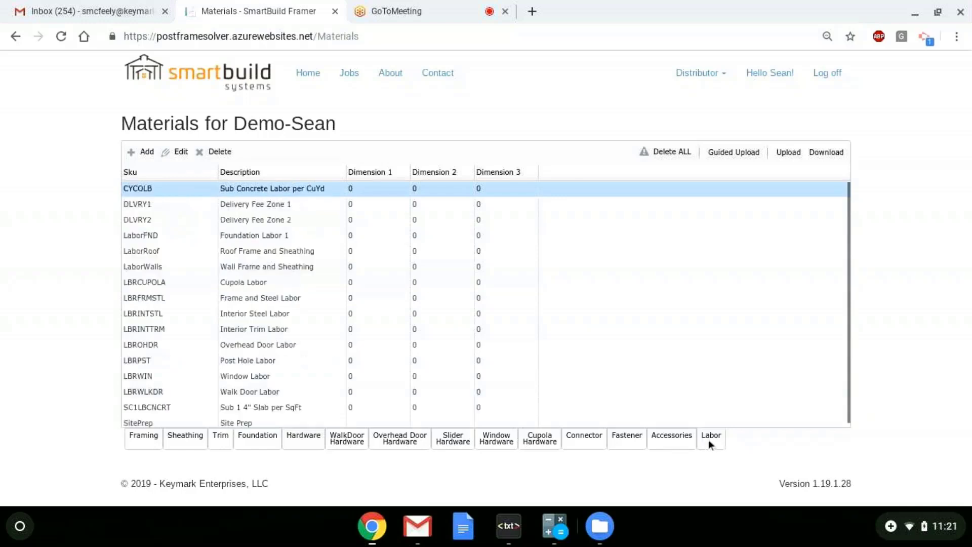
click(264, 205)
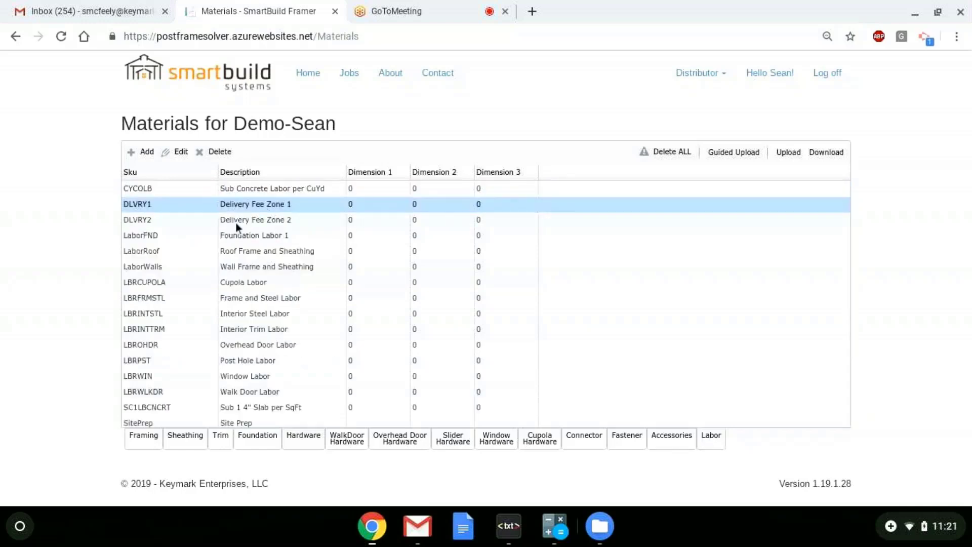
click(268, 220)
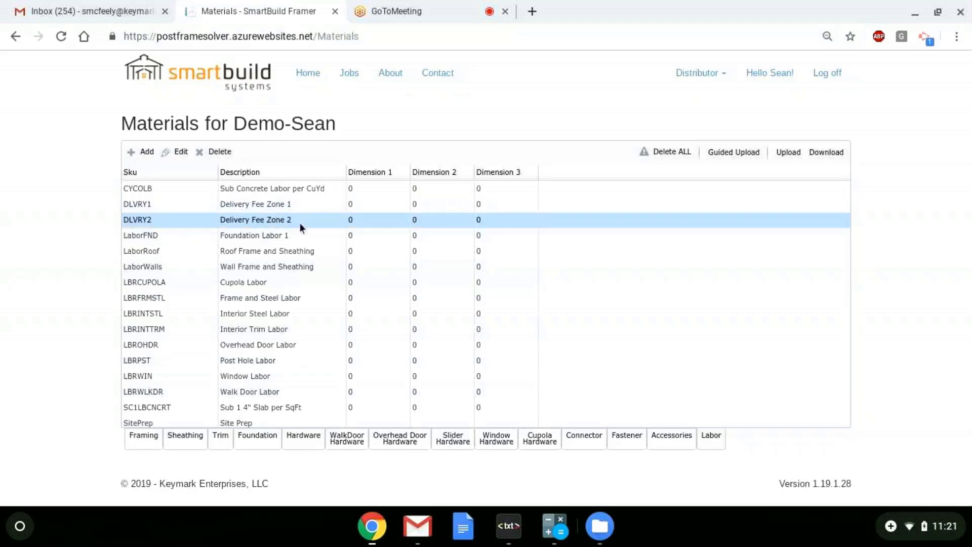
click(254, 282)
click(269, 299)
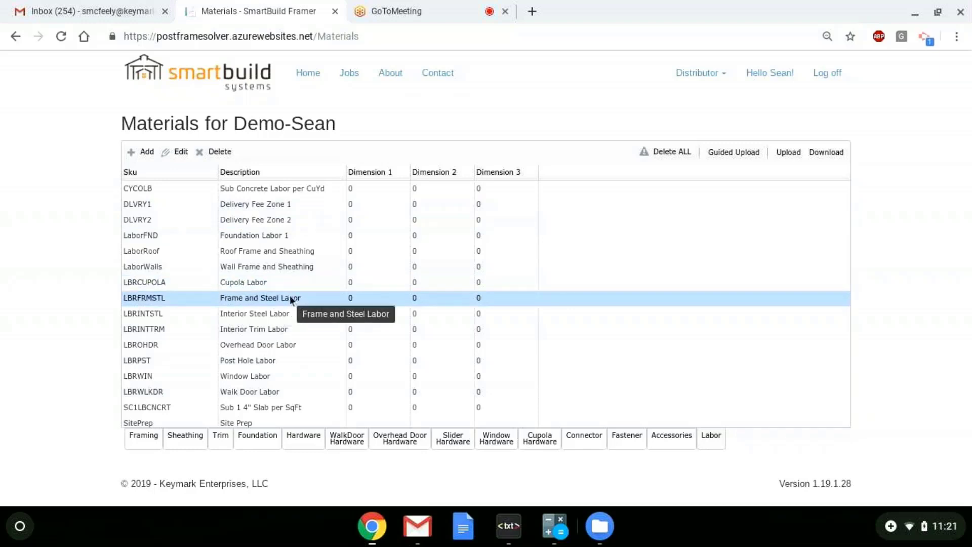
click(269, 314)
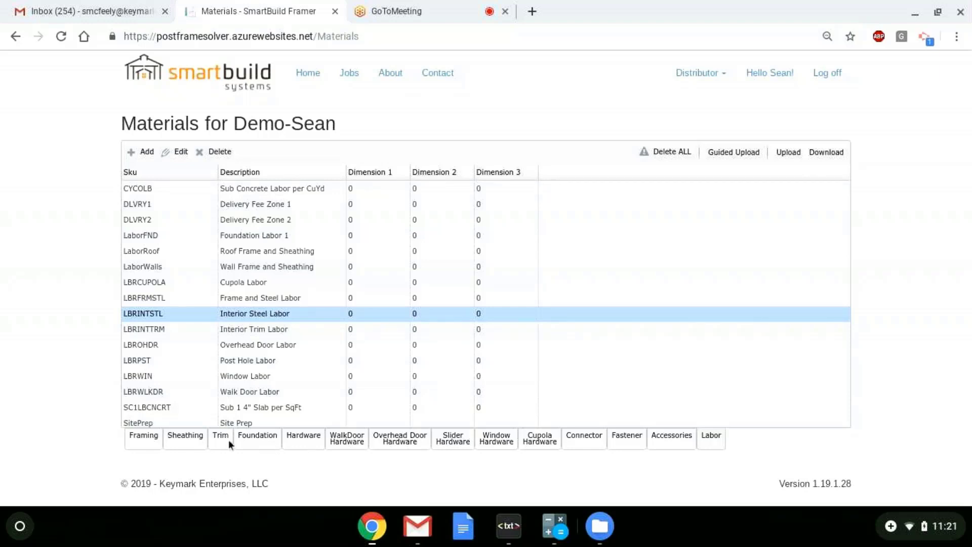
Step: Start a new material in the Labor category with SKU "Labor Ex" and description "Example"
click(140, 148)
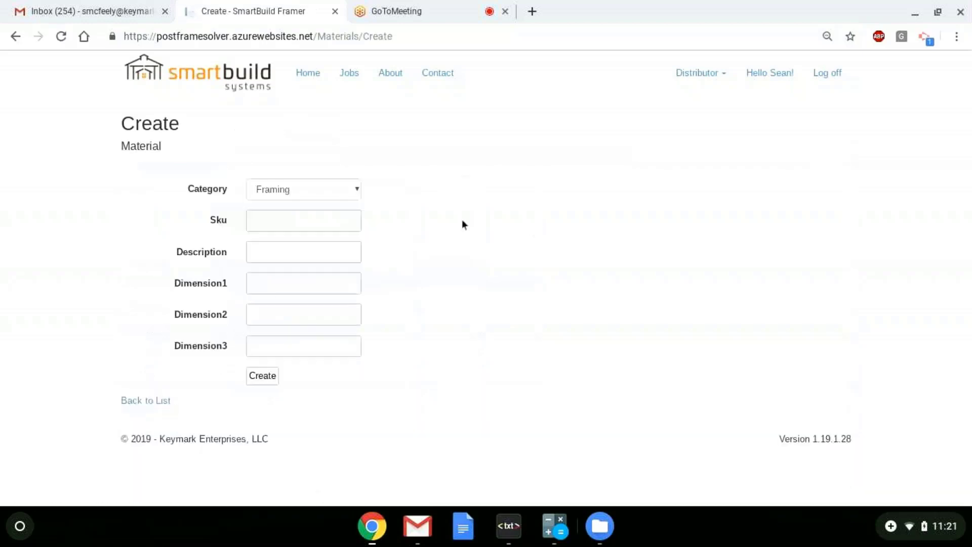
click(354, 194)
scroll(324, 245, down, 1)
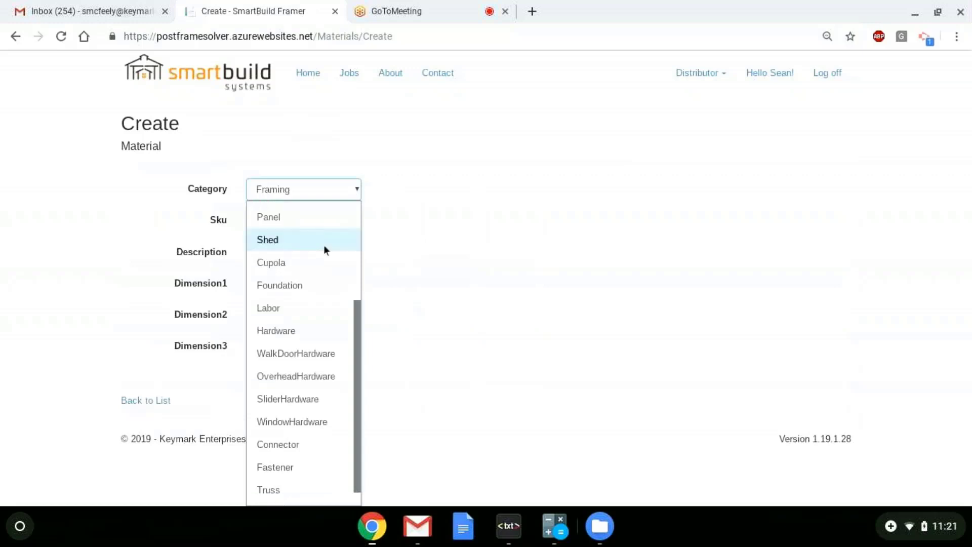
scroll(324, 245, up, 1)
click(288, 367)
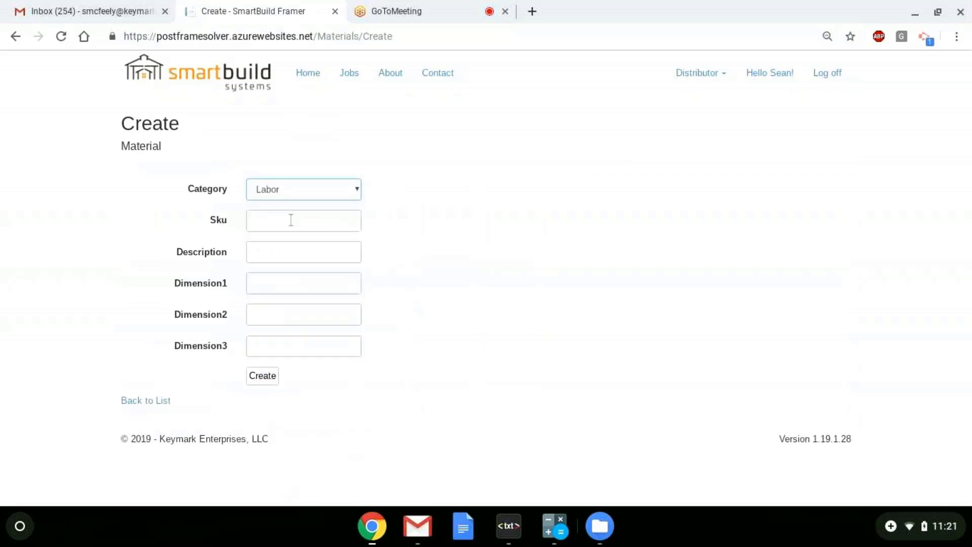
click(302, 228)
text(Labor Ex)
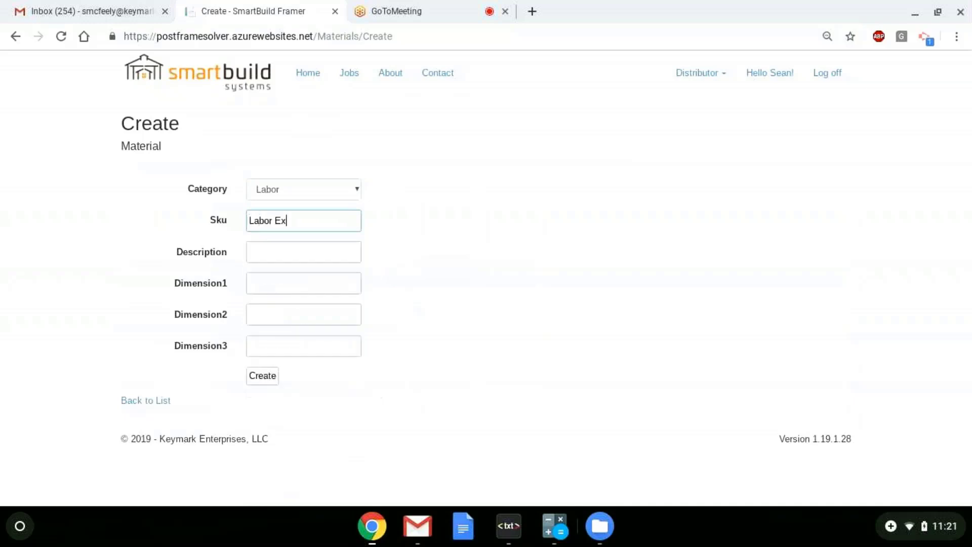
key(Tab)
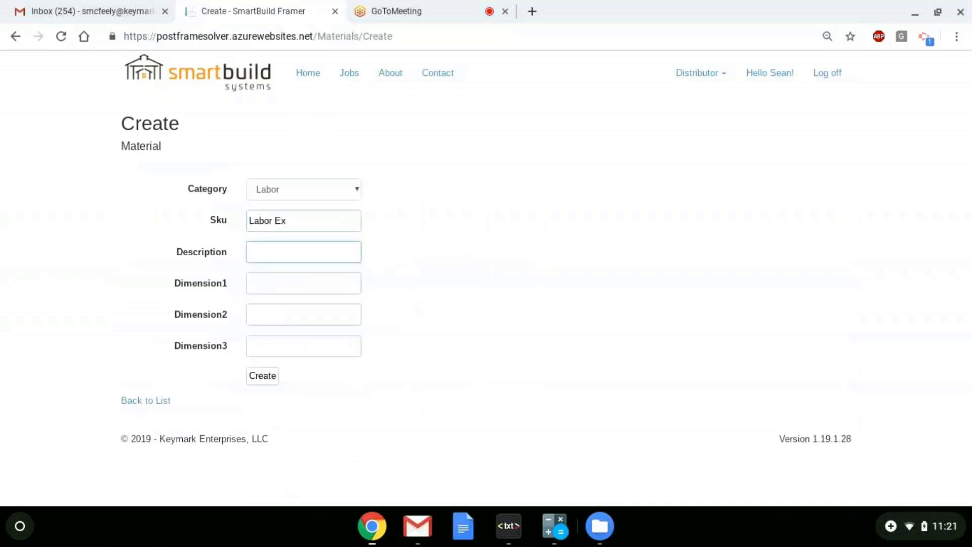
text(Example)
Step: Set all three dimensions of the new labor material to 0 and create it
click(279, 288)
click(275, 317)
click(275, 317)
click(271, 349)
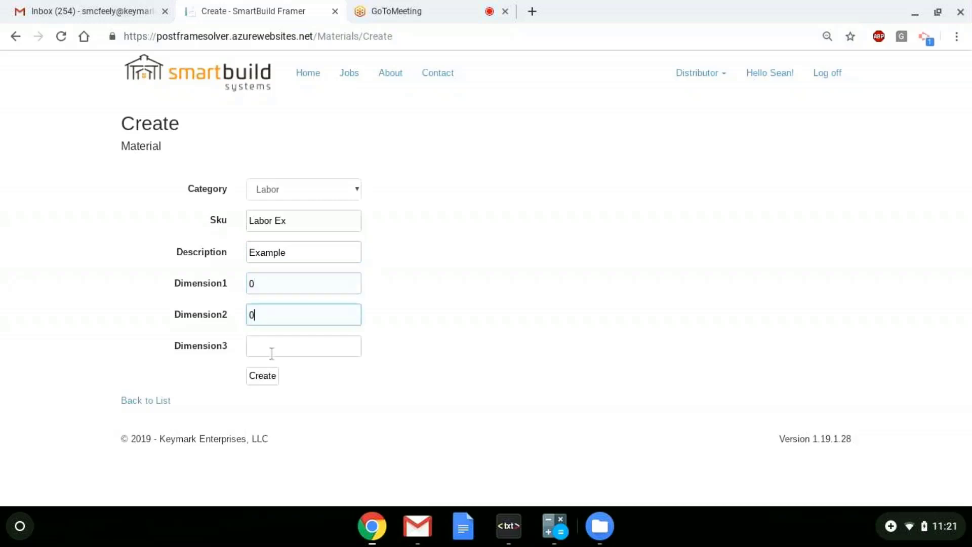
click(272, 353)
click(267, 365)
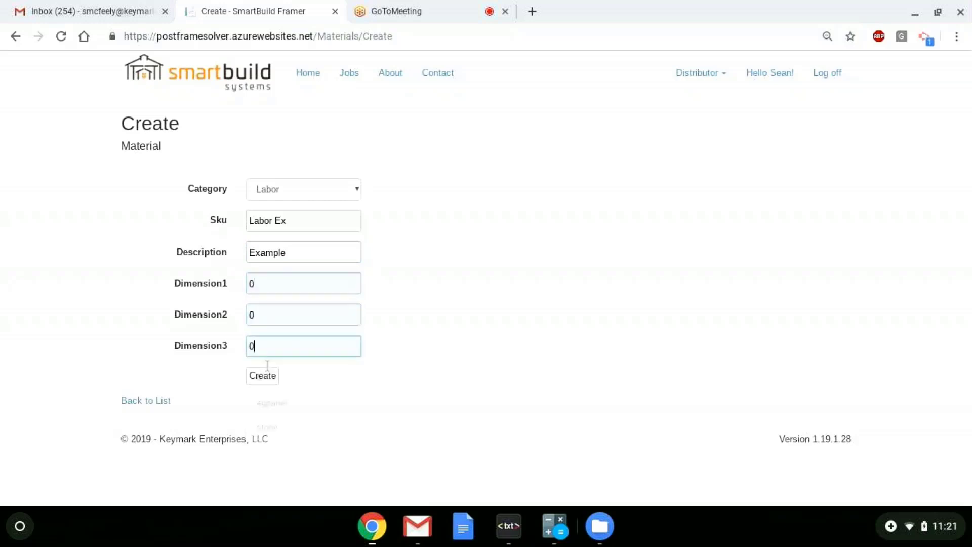
click(263, 377)
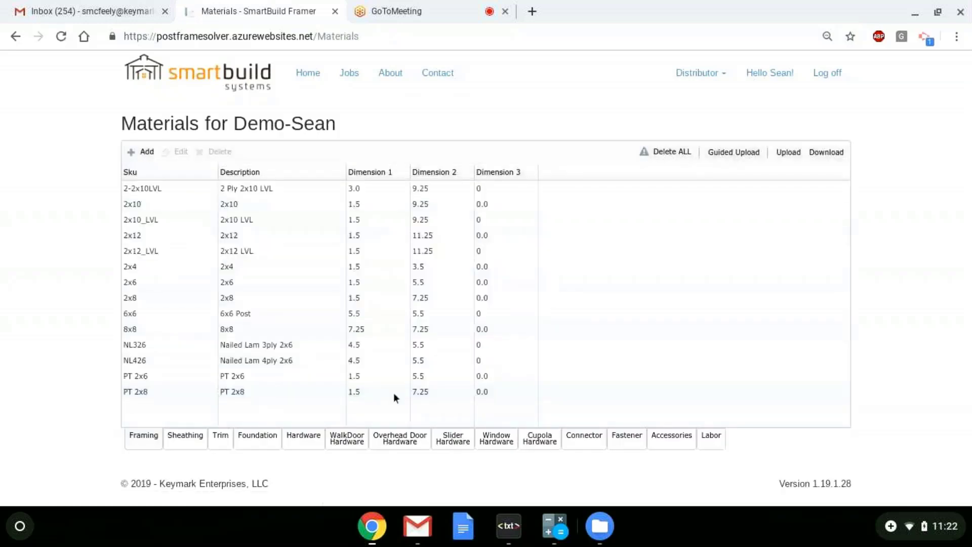
Step: Find the new Labor Ex item in the catalog's Labor list
click(709, 438)
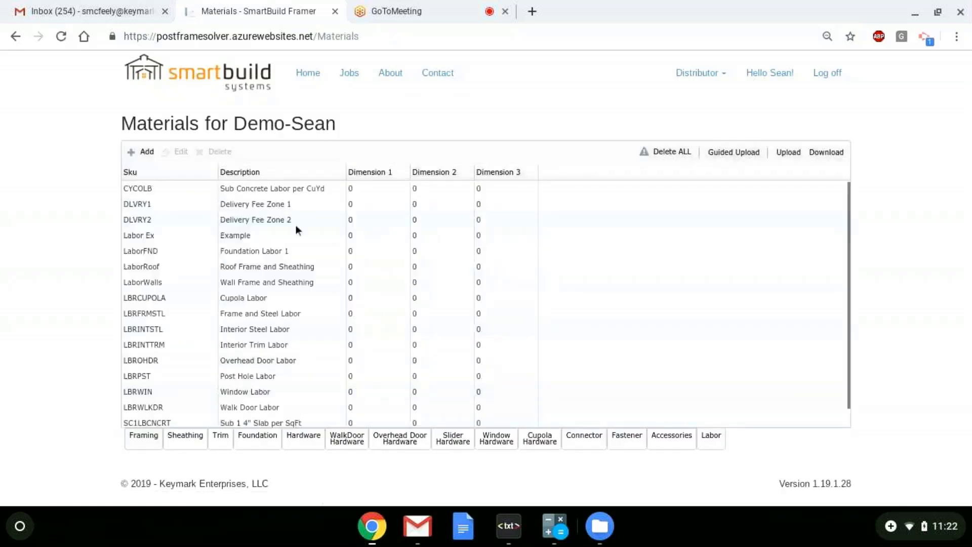
scroll(289, 220, down, 1)
click(296, 212)
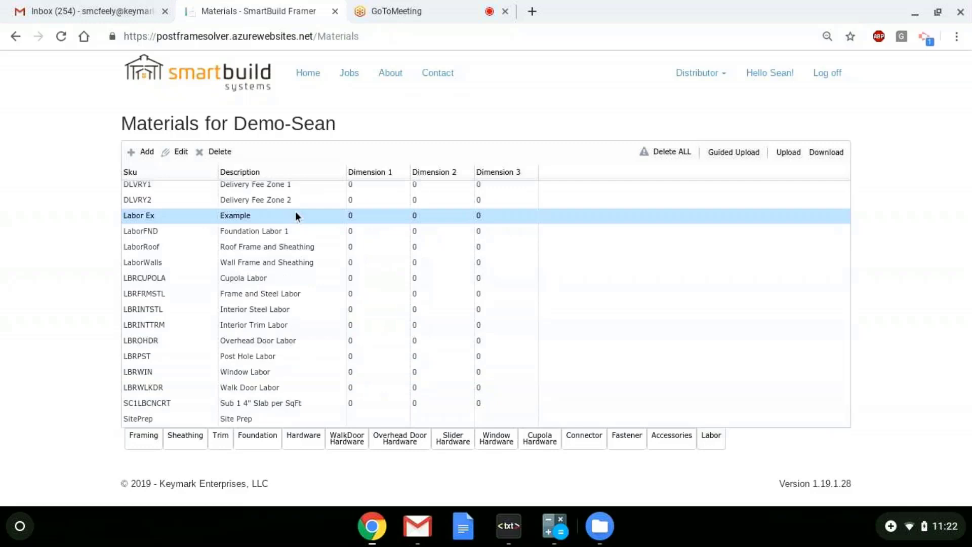
scroll(296, 216, up, 1)
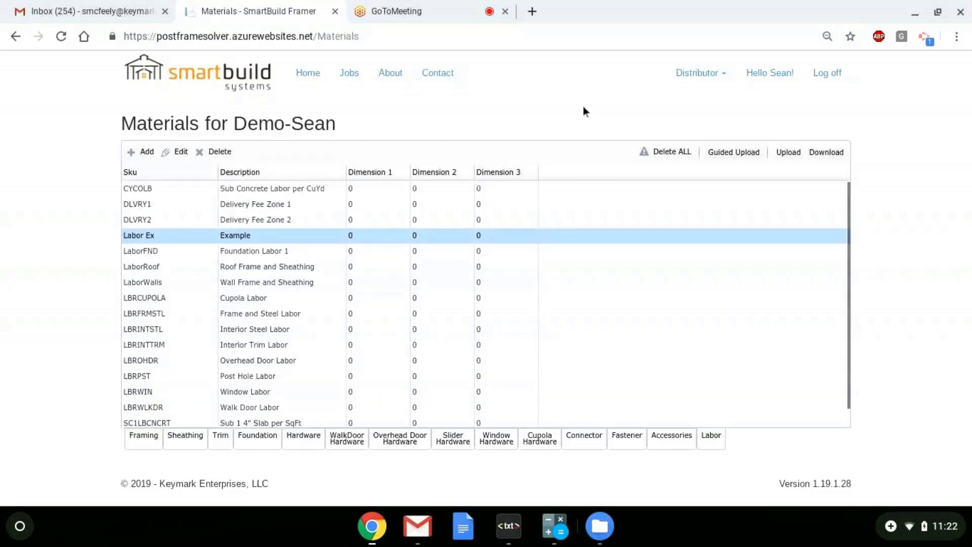
Step: Open the distributor's Labor prices and set the part cost of the Labor Ex item to 100
click(713, 74)
click(679, 189)
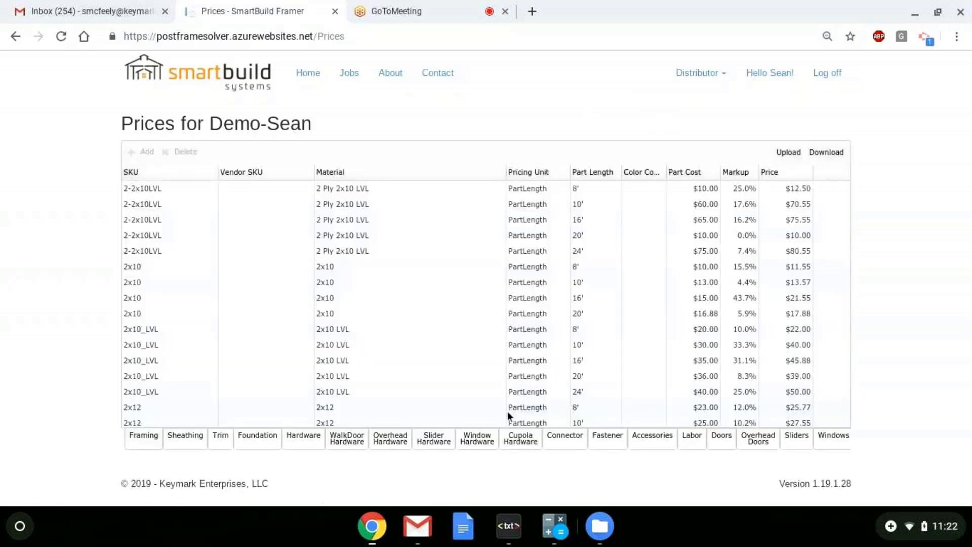
click(692, 438)
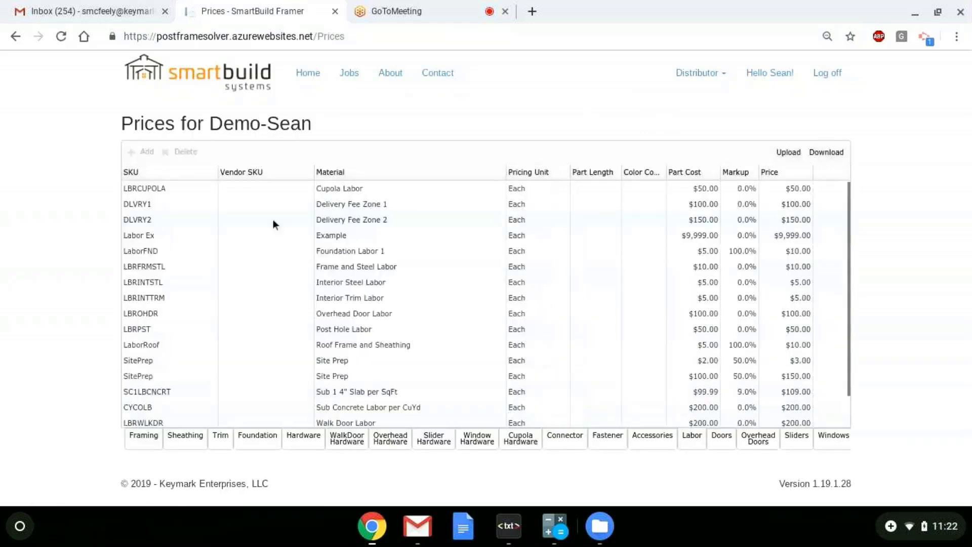
click(360, 233)
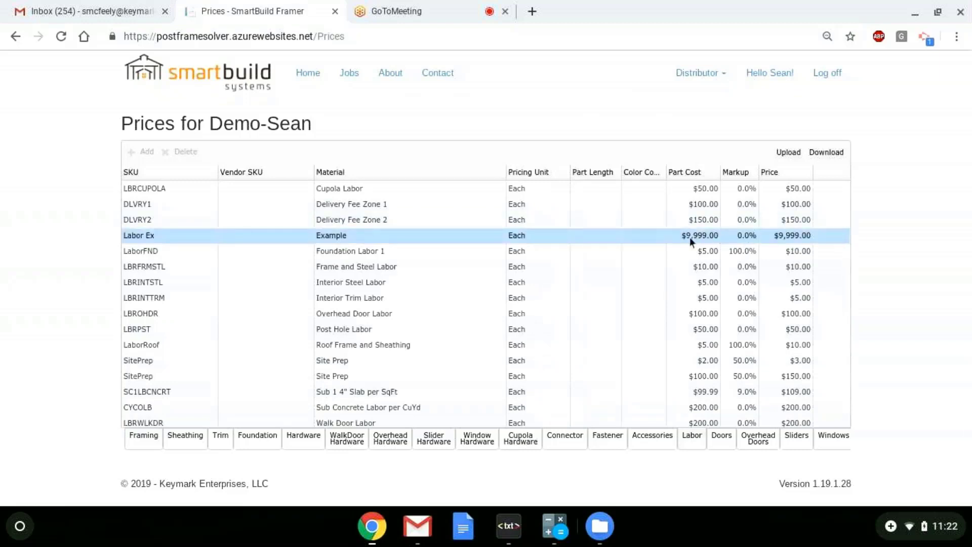
text(10)
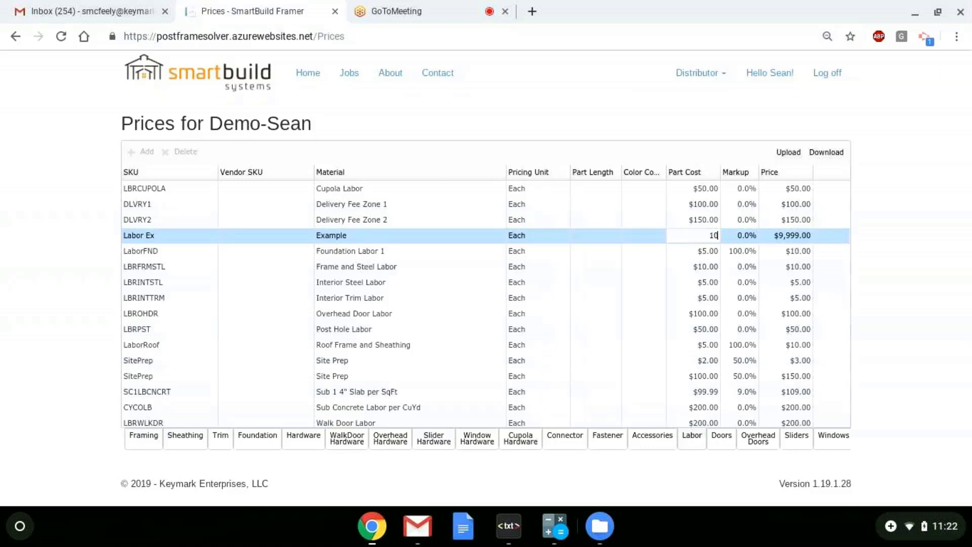
text(0)
Step: Set the selling price of the Labor Ex item to 200
click(795, 235)
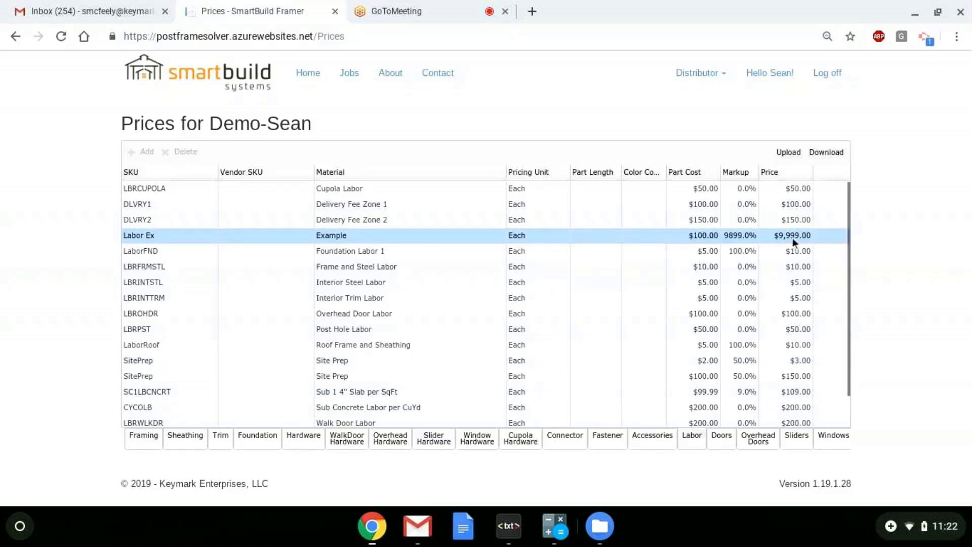
click(793, 237)
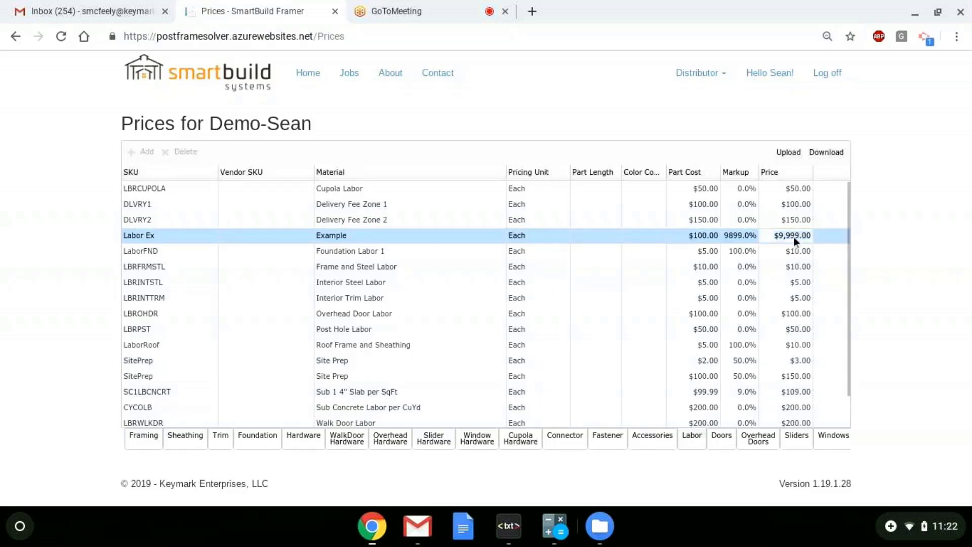
text(2)
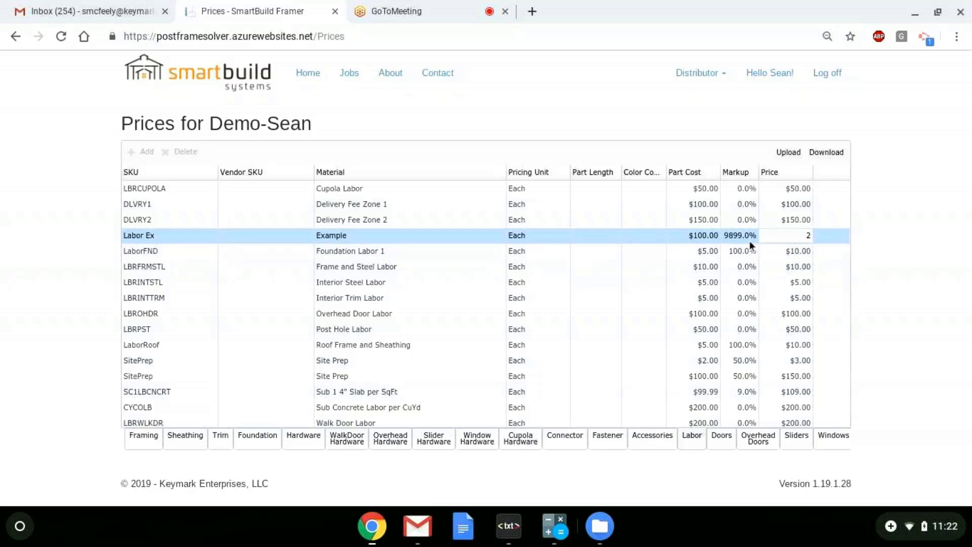
text(00)
key(Return)
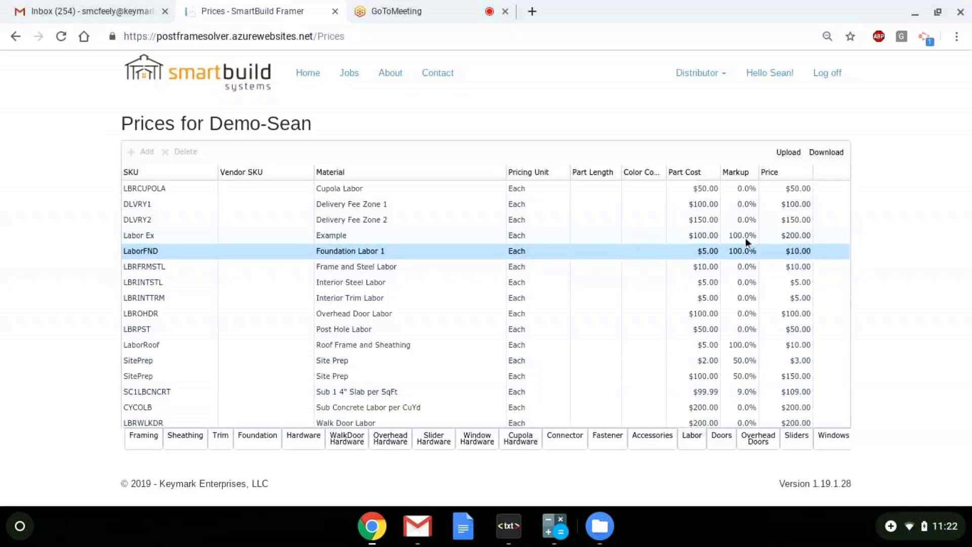
Step: Inspect the markup on the Labor Ex item and the pricing of Delivery Fee Zones 1 and 2
click(745, 238)
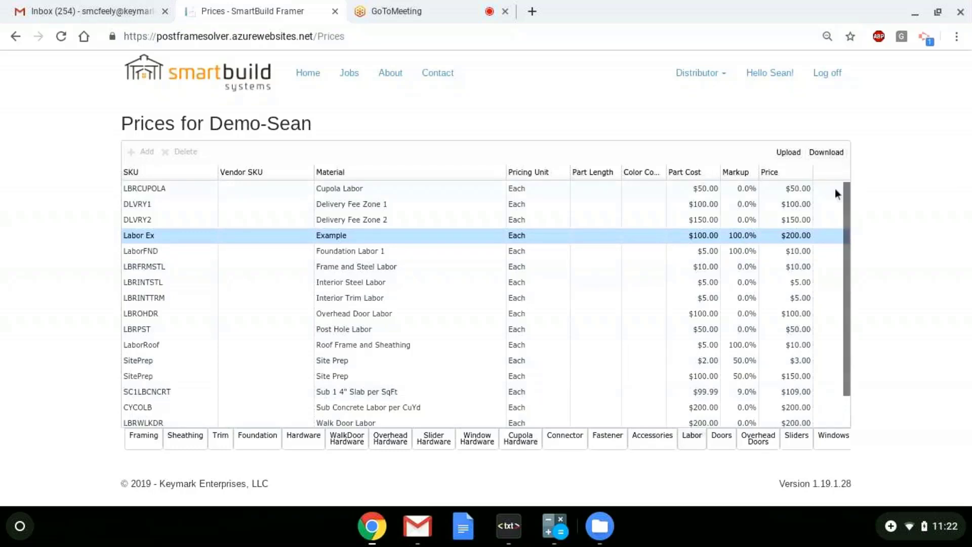
click(559, 202)
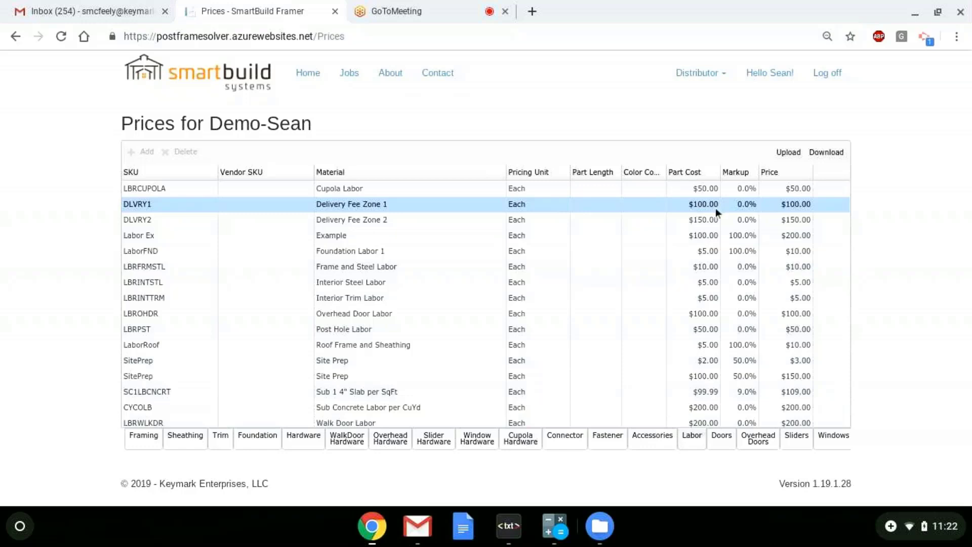
click(573, 219)
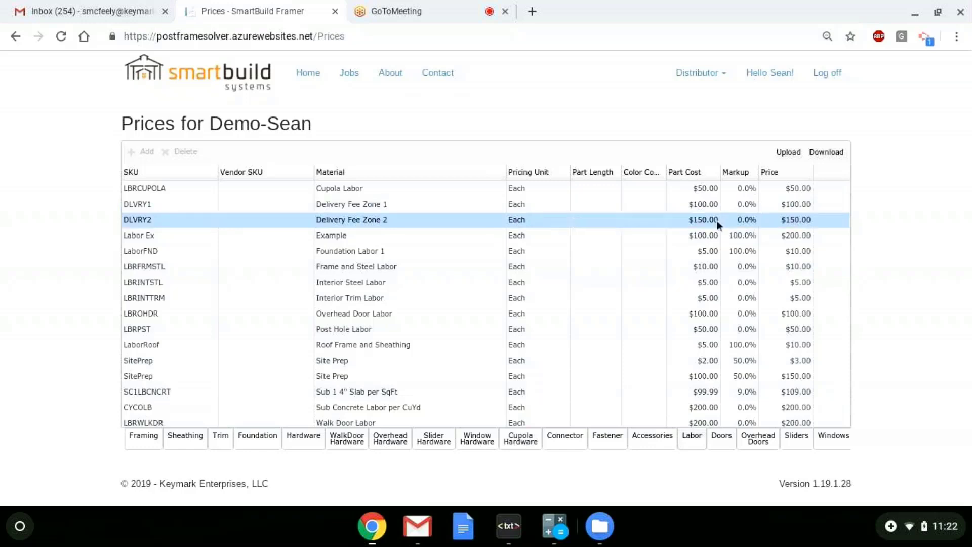
Step: Review the part costs, markups and prices of the Labor items, including Overhead Door Labor and Frame and Steel Labor
scroll(473, 239, down, 1)
click(462, 245)
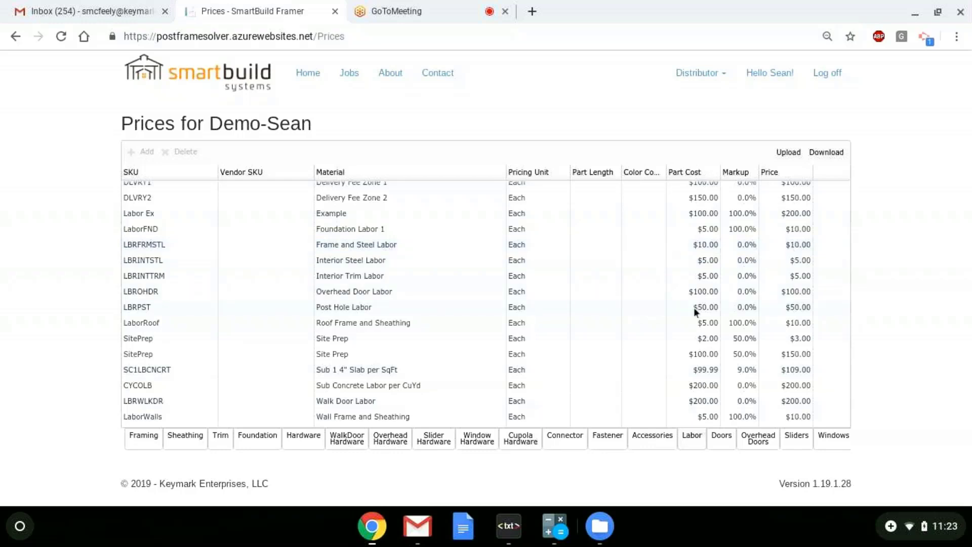
click(663, 294)
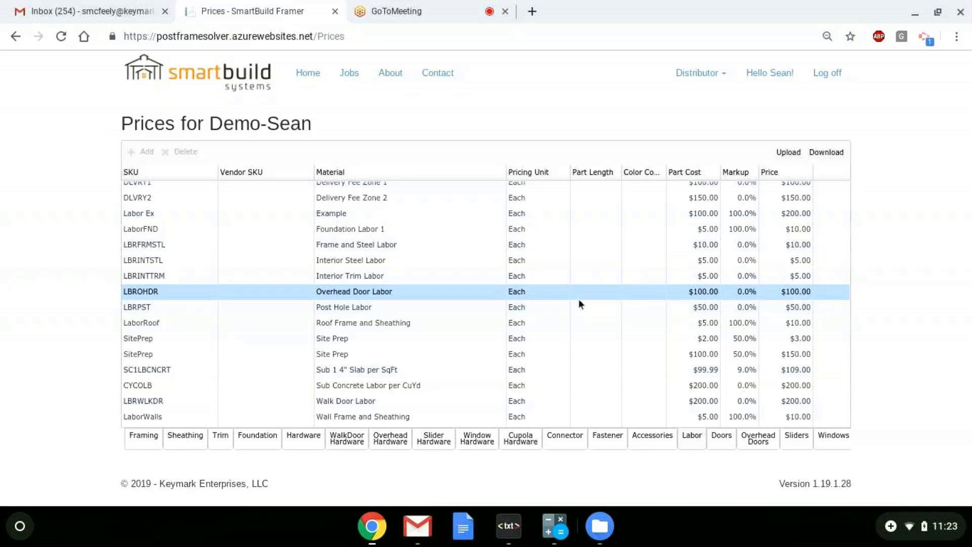
click(554, 246)
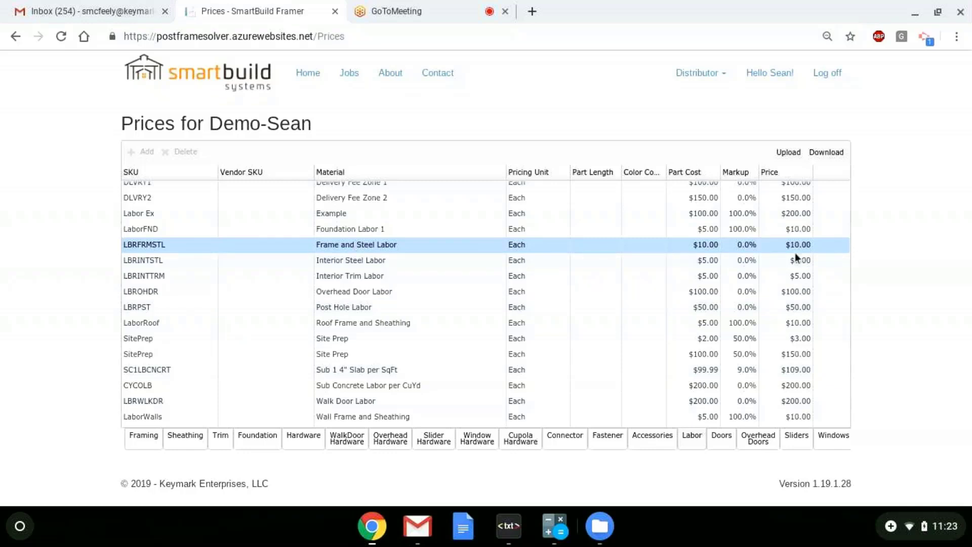
click(758, 292)
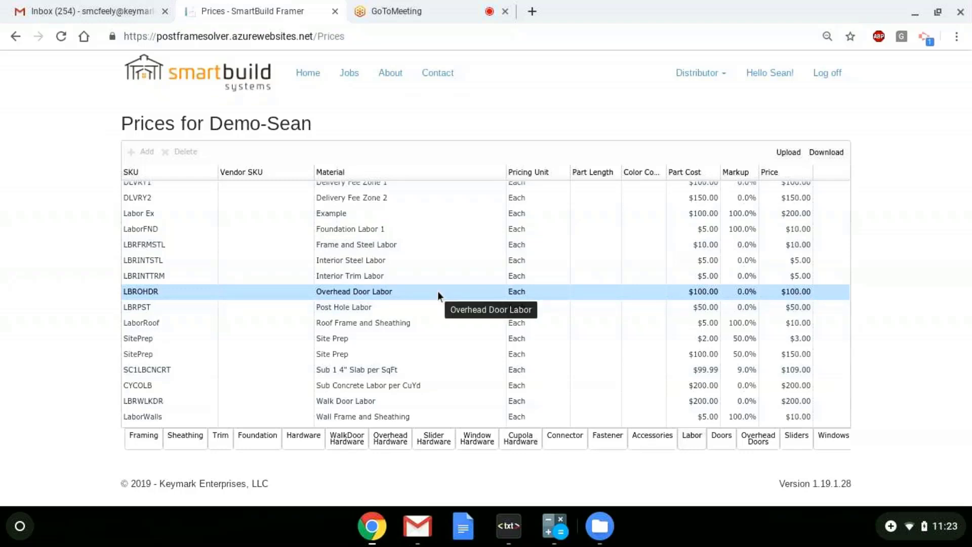
scroll(437, 291, down, 1)
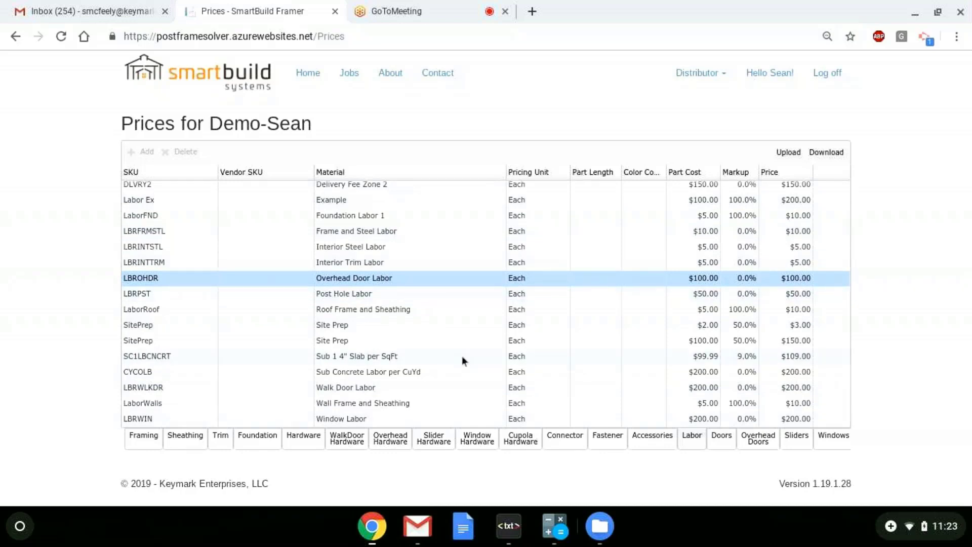
scroll(462, 356, up, 2)
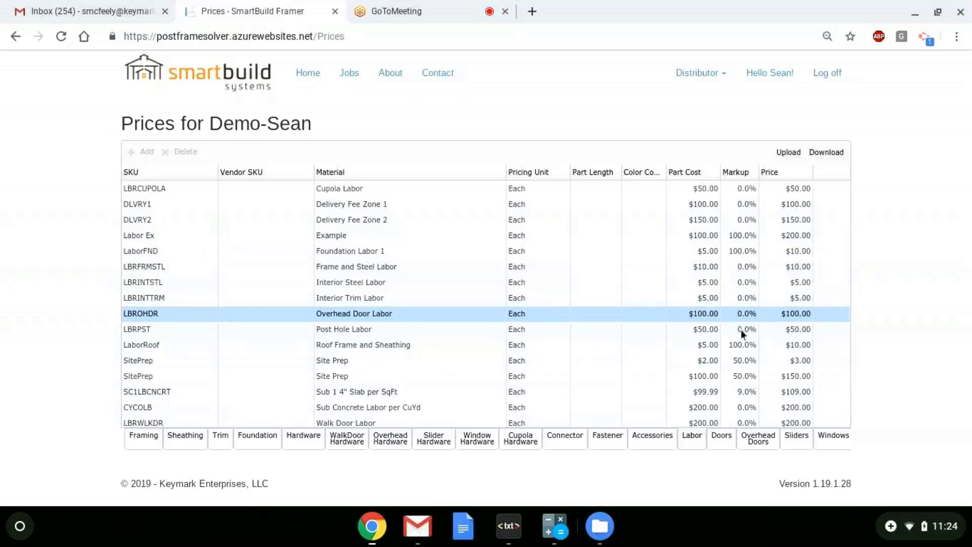
scroll(740, 329, down, 1)
scroll(724, 330, down, 1)
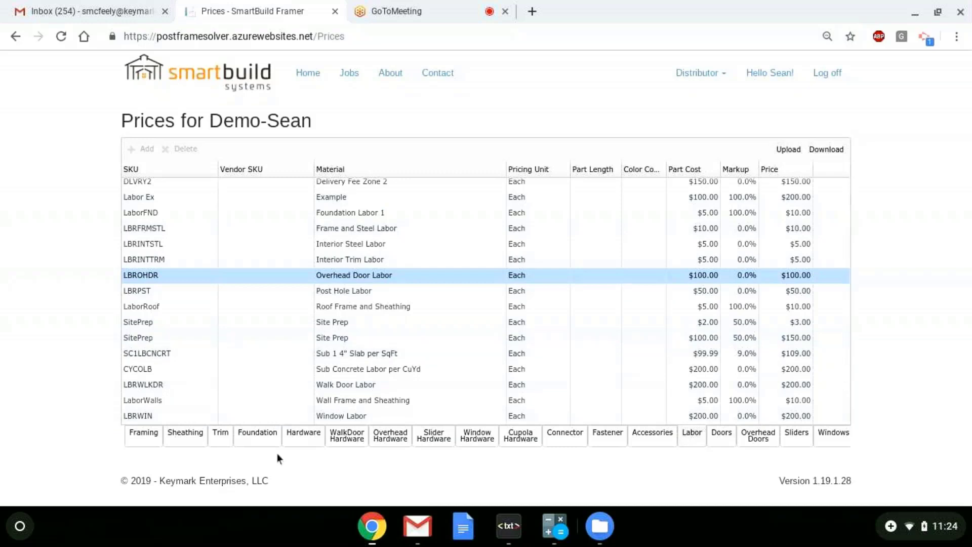
Step: Review the Hardware prices, checking the wall and roof insulation, ridge closures, roof screws and stitch screws
click(304, 433)
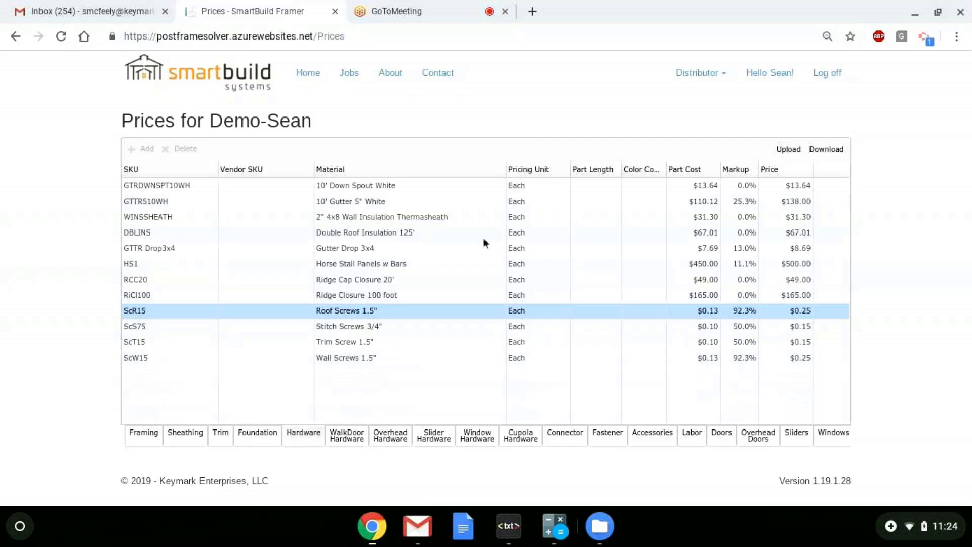
click(440, 218)
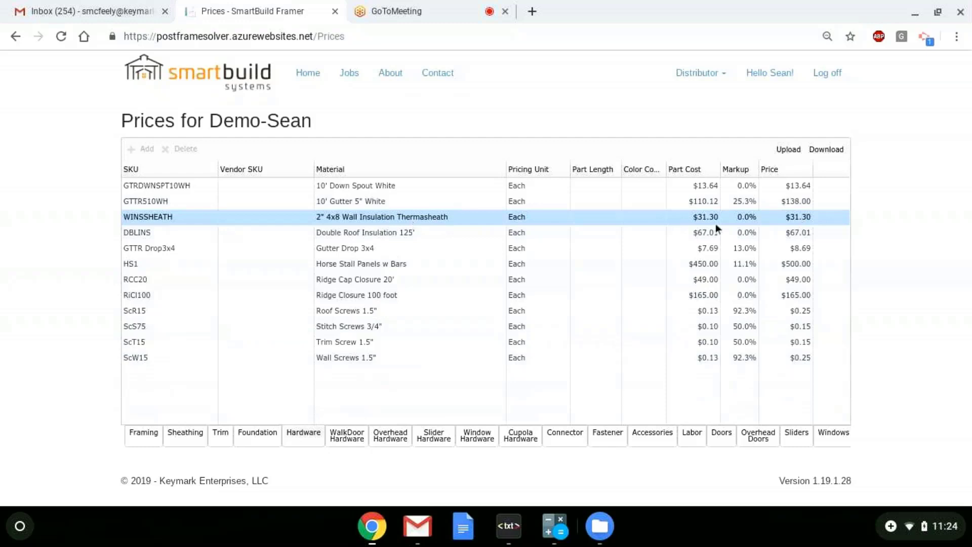
click(649, 232)
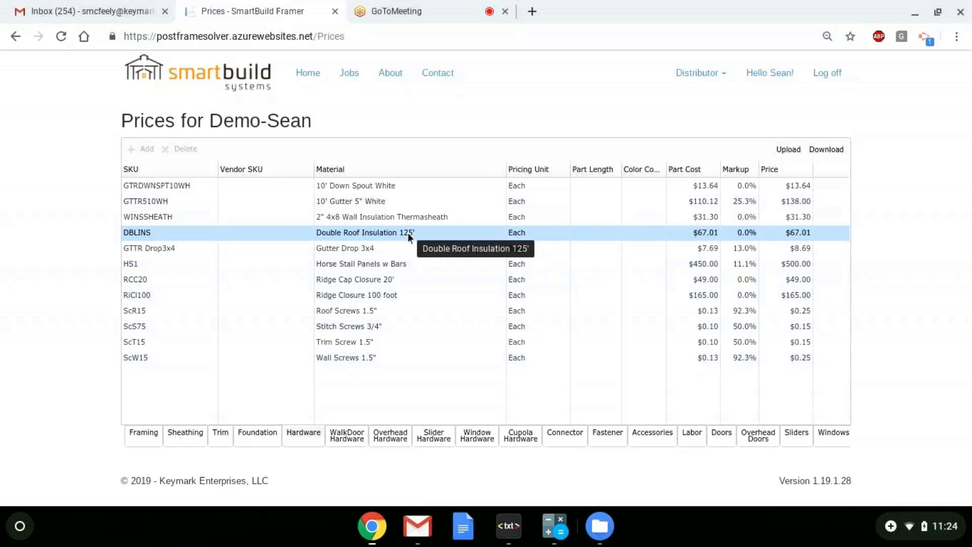
click(407, 295)
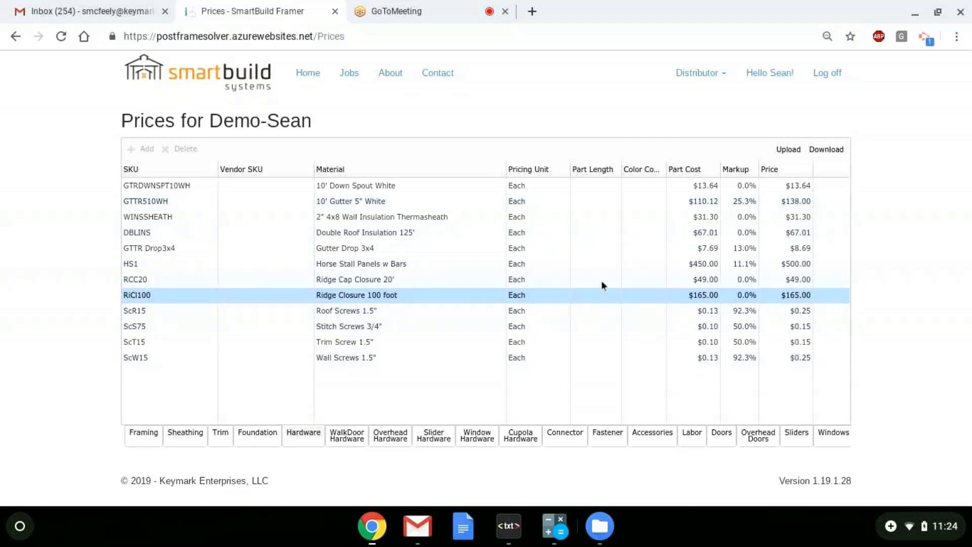
click(372, 280)
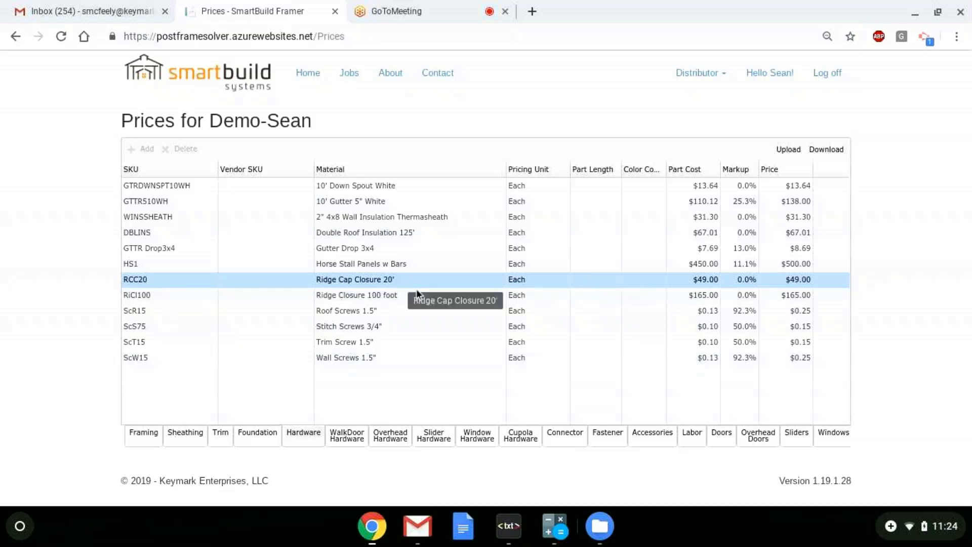
click(362, 299)
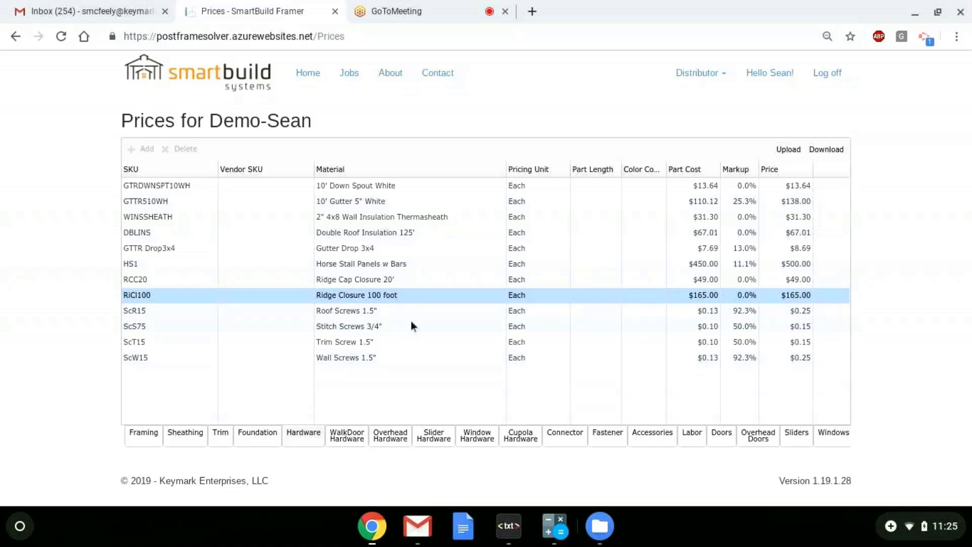
click(449, 309)
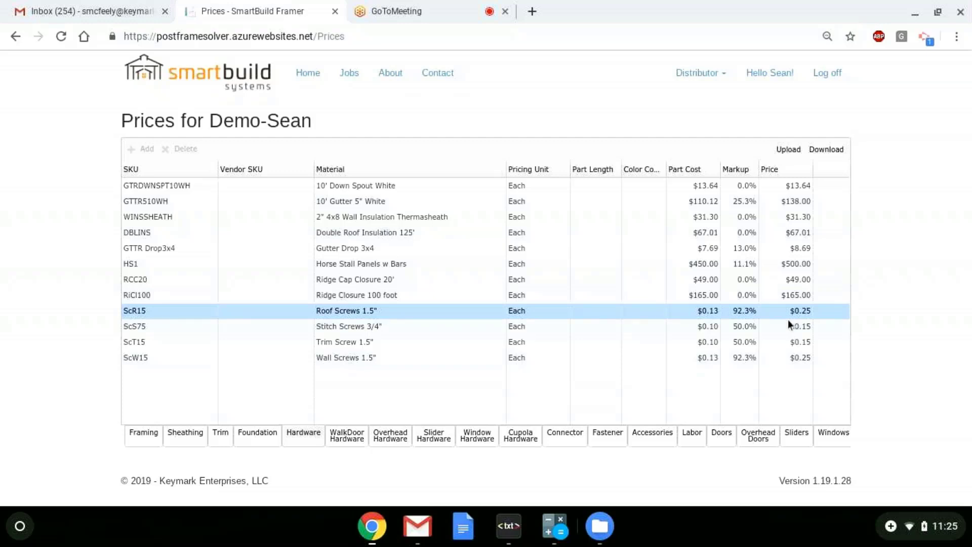
click(626, 329)
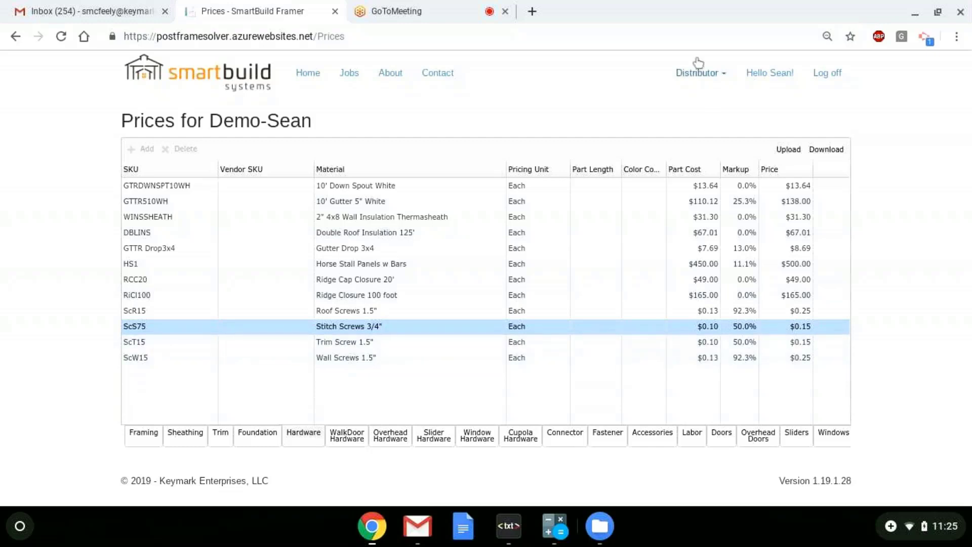
Step: Download the distributor's material pricing as a CSV file and open the downloaded file
click(707, 76)
click(552, 116)
click(830, 150)
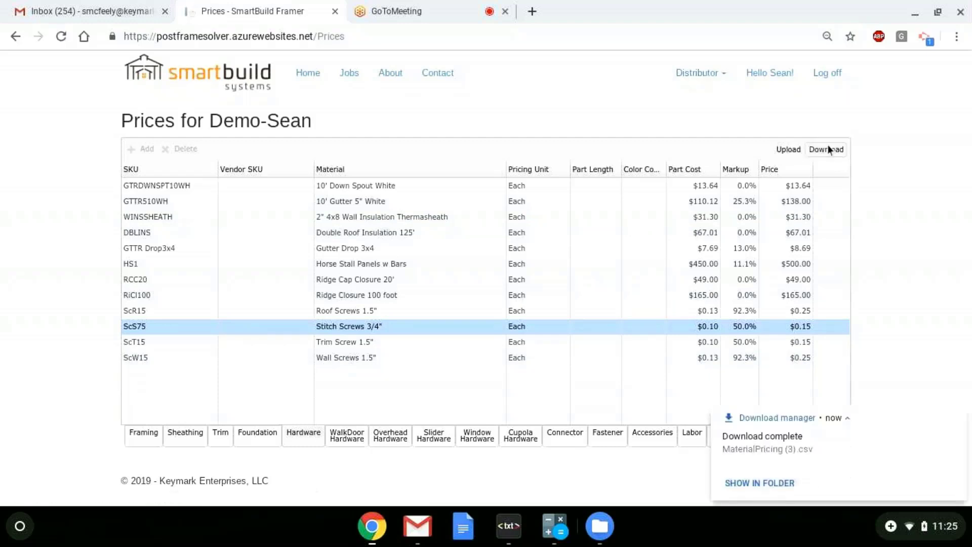
click(767, 445)
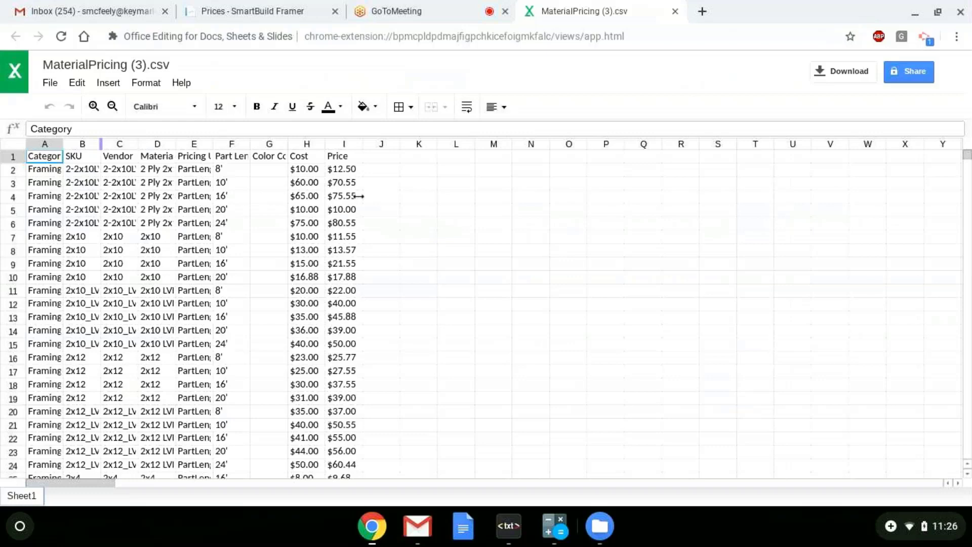
Step: Look through the material pricing rows down to the last Cupola hardware entries and the empty rows below them
scroll(216, 315, down, 20)
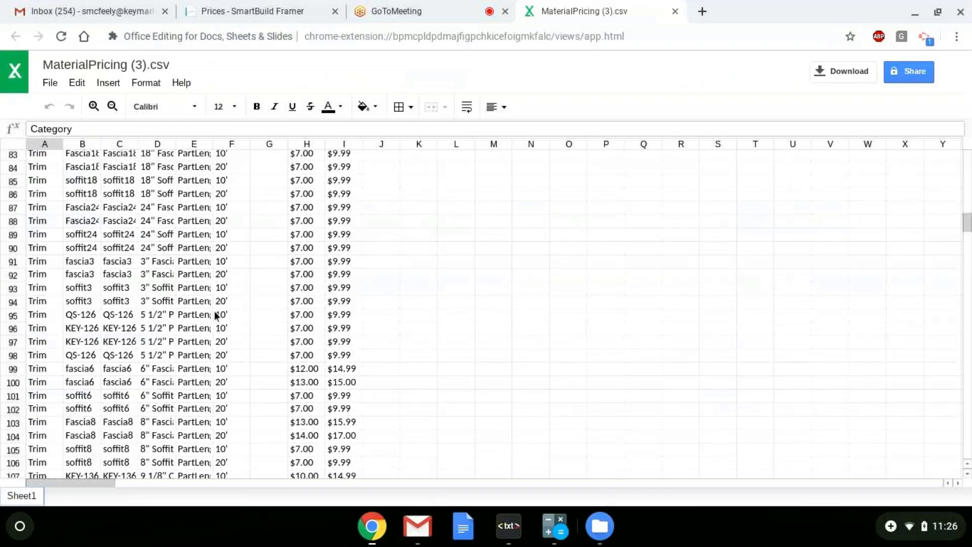
scroll(216, 315, down, 20)
scroll(216, 309, down, 5)
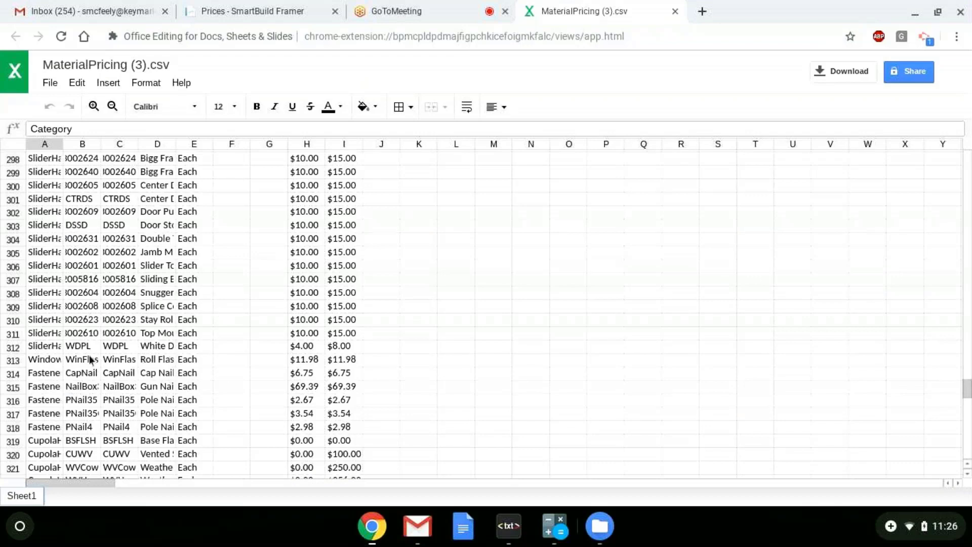
scroll(125, 362, down, 7)
scroll(124, 357, up, 2)
drag(34, 261, 274, 385)
scroll(274, 384, up, 2)
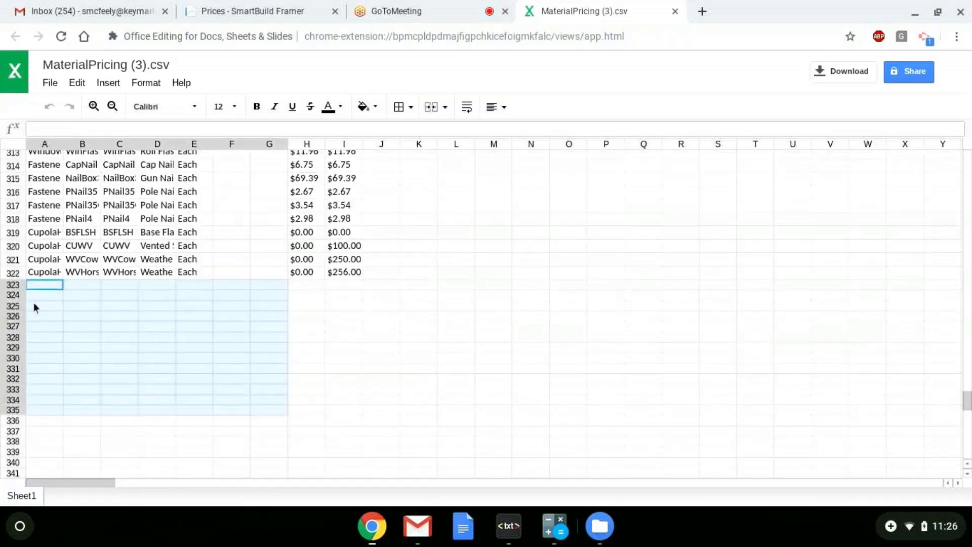
scroll(311, 317, up, 3)
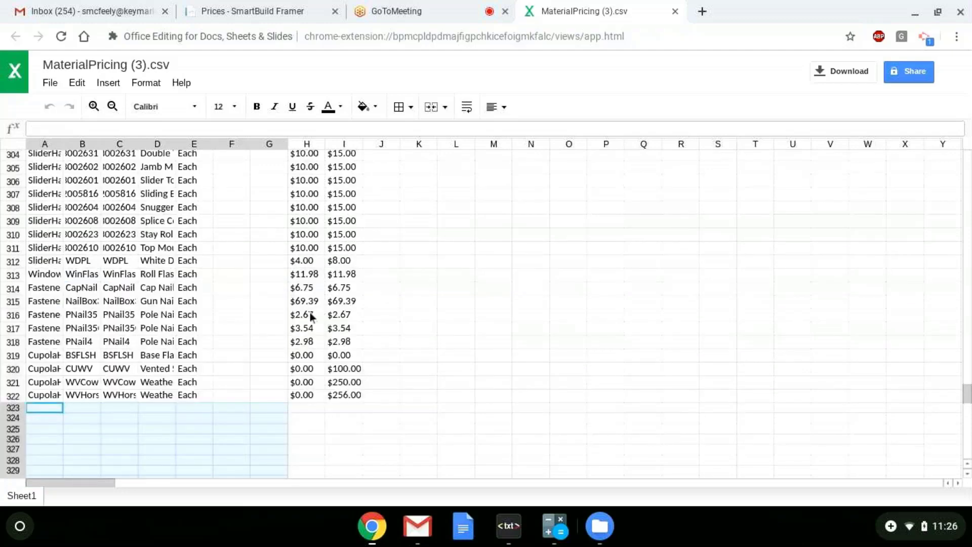
Step: Return to the start of the pricing sheet and examine the Cost and Price columns of the first Framing rows
scroll(311, 316, up, 12)
scroll(332, 312, up, 20)
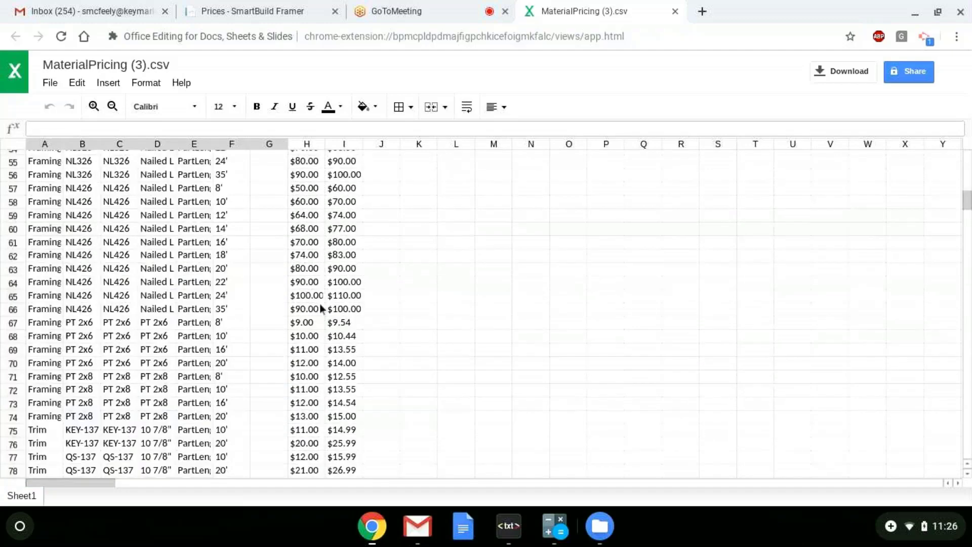
scroll(320, 306, up, 15)
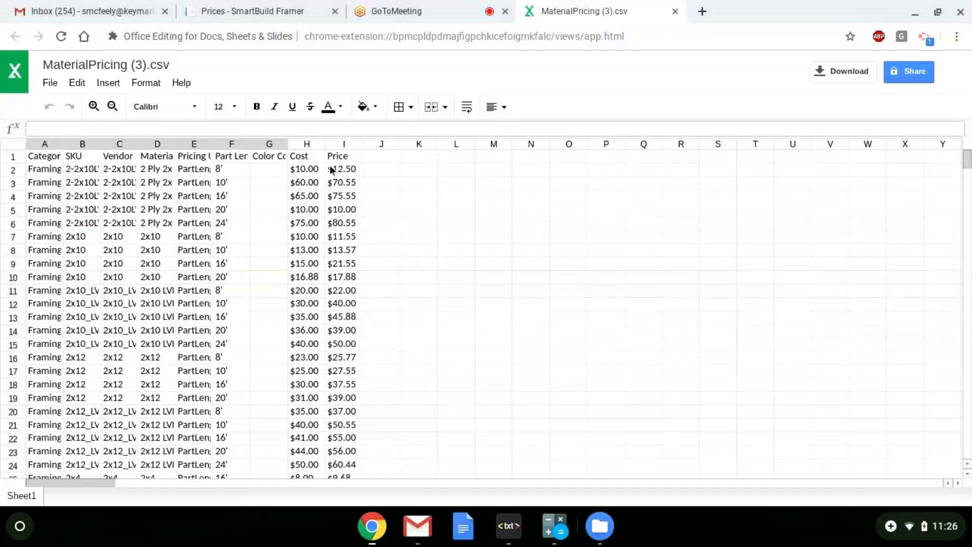
click(383, 161)
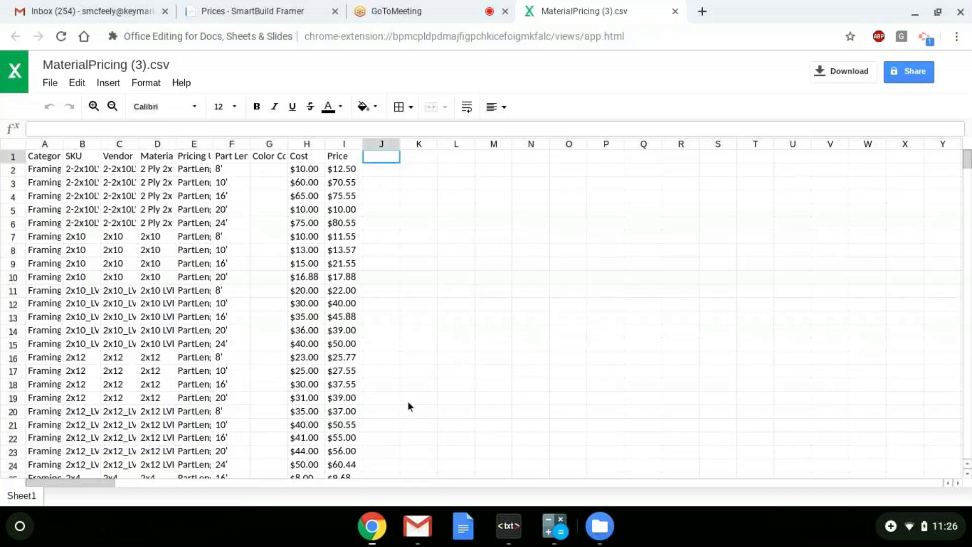
click(339, 170)
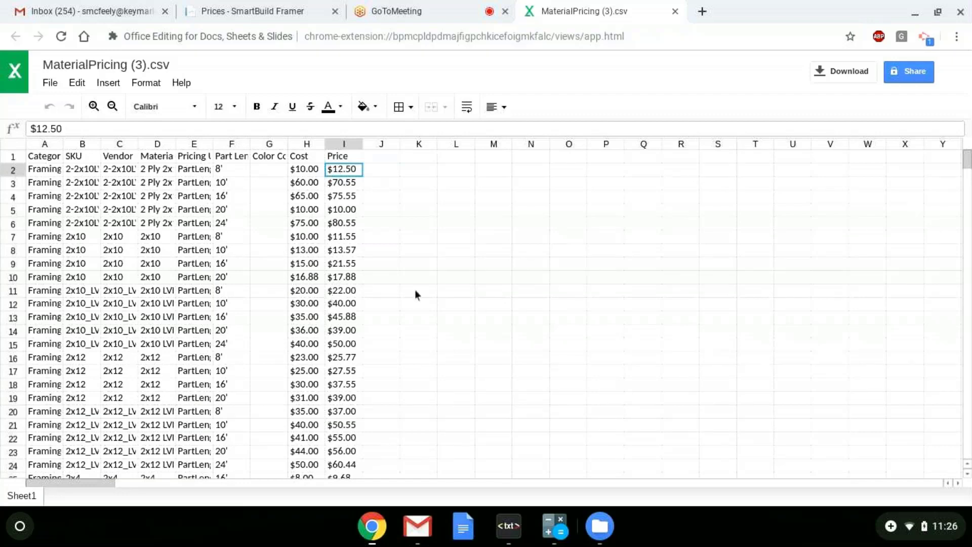
Step: Close the pricing spreadsheet, return to the SmartBuild prices and view the instructions for uploading a material pricing CSV
click(674, 11)
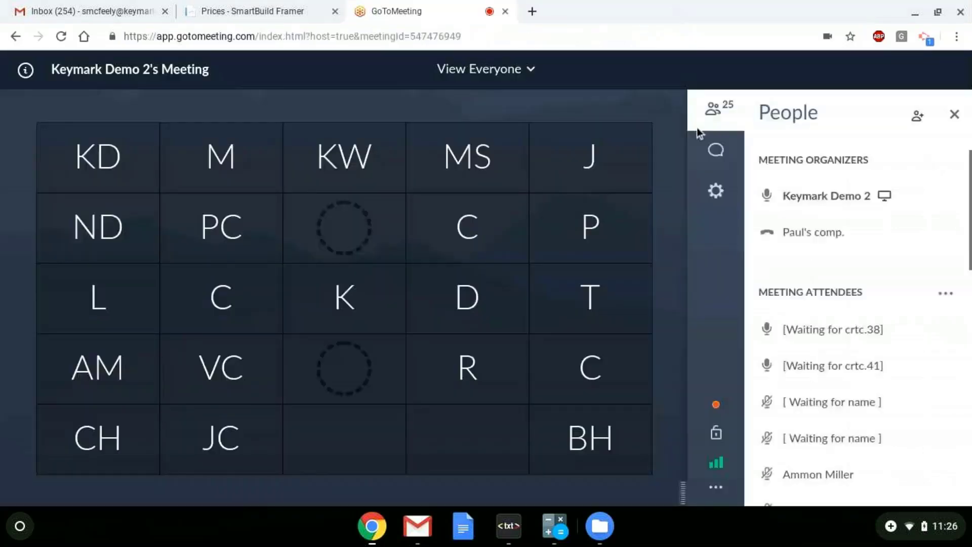
click(251, 10)
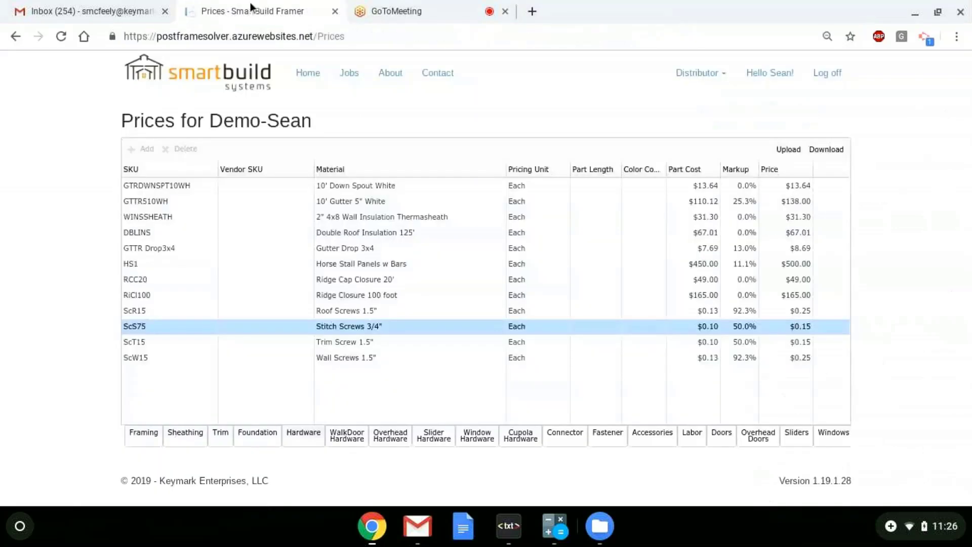
click(785, 149)
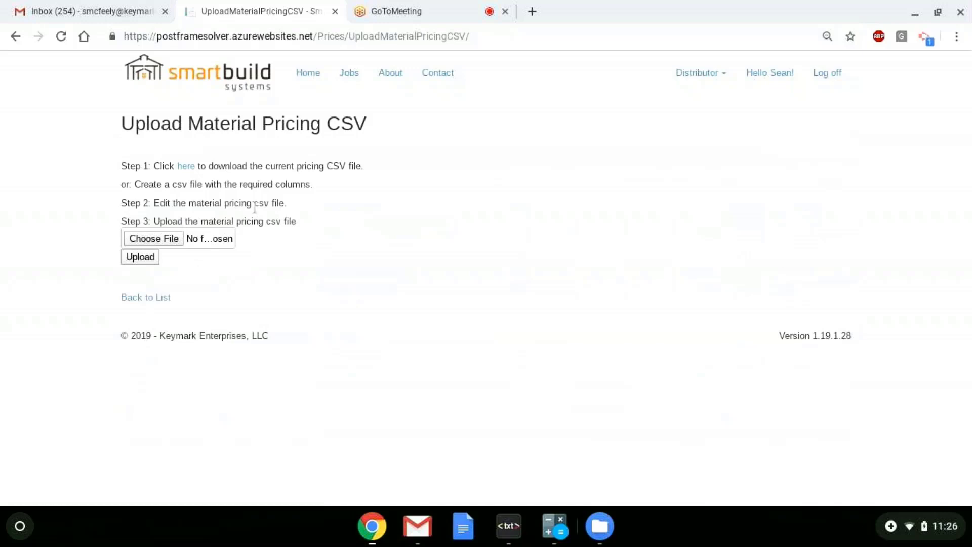
Step: Open the distributor's packages and examine the group name and package name of the Insulation Roof (Dbl Bubble) package
click(689, 81)
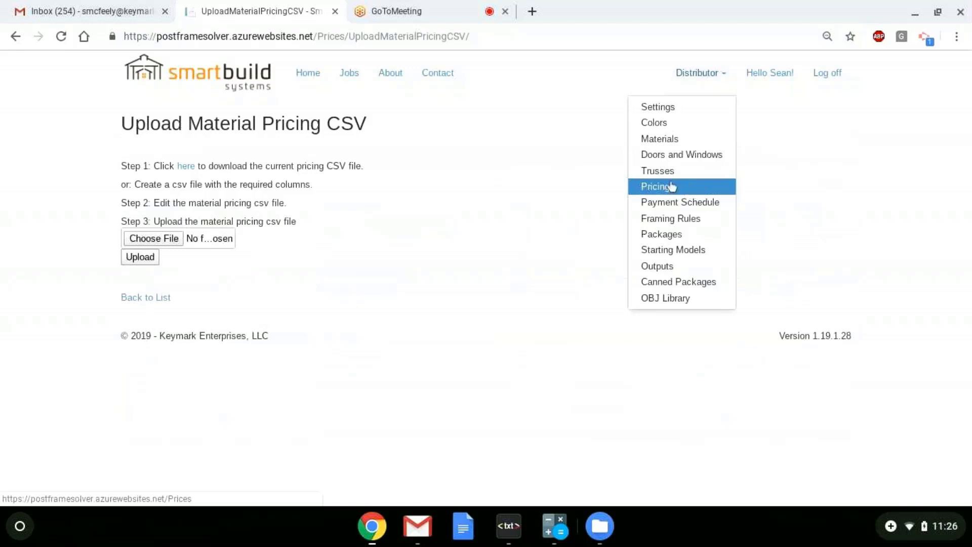
click(673, 238)
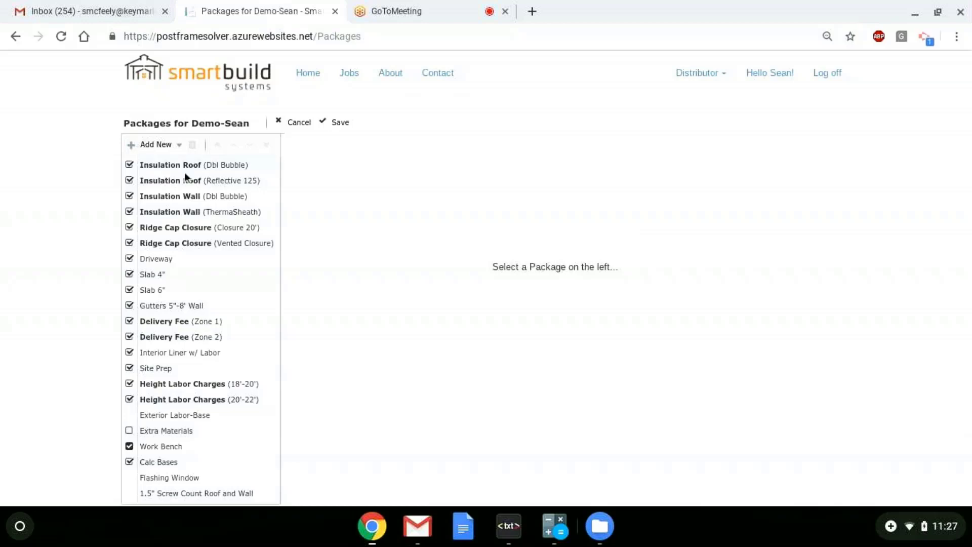
click(197, 168)
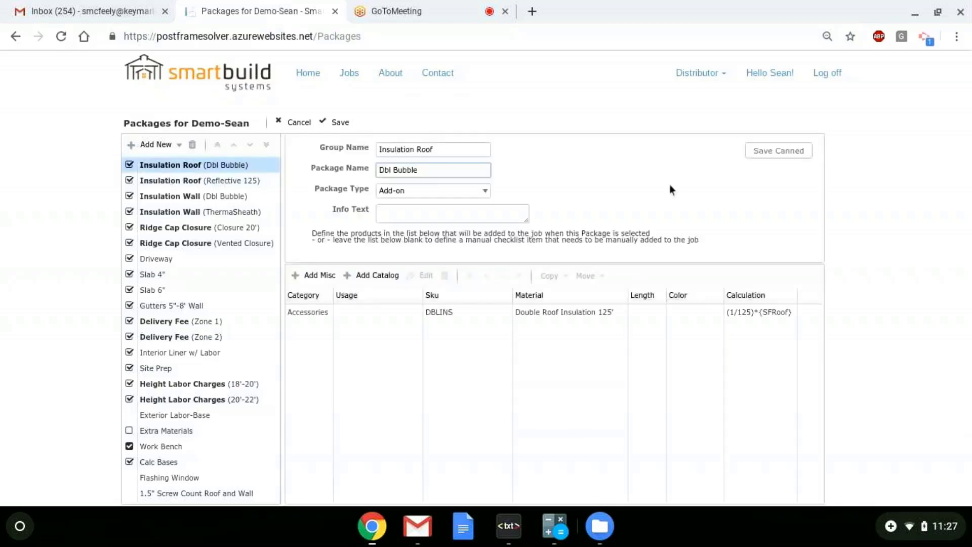
click(447, 148)
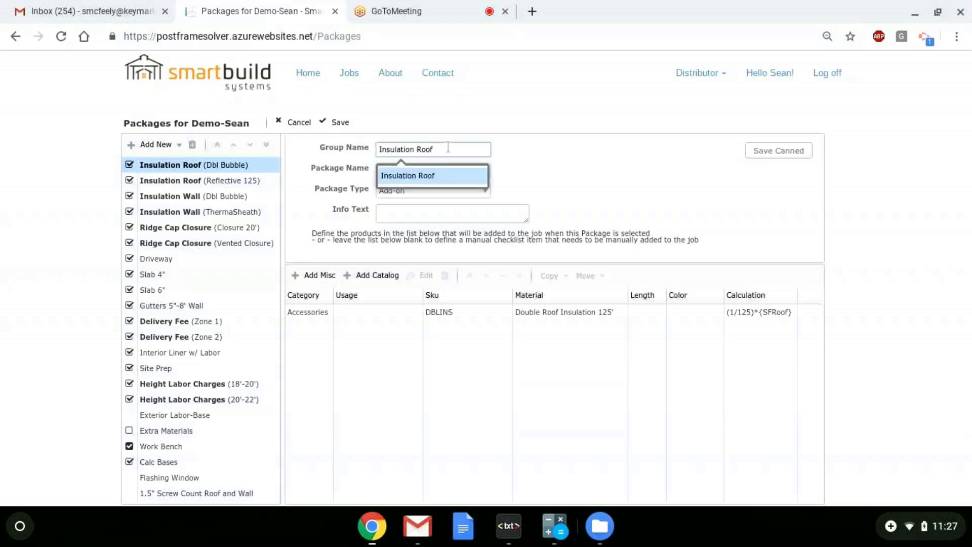
click(605, 182)
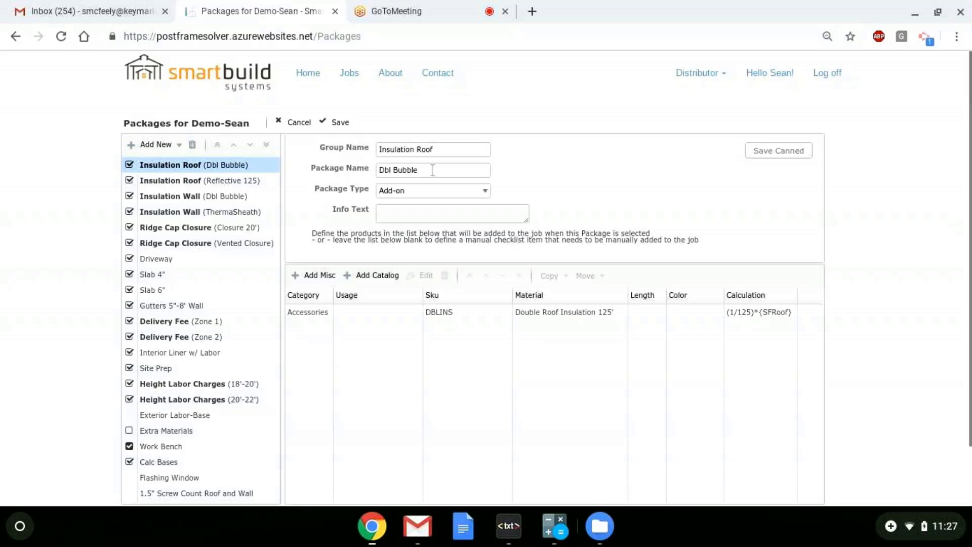
Step: Compare the two Insulation Wall packages and examine the group name of the Dbl Bubble one
click(219, 198)
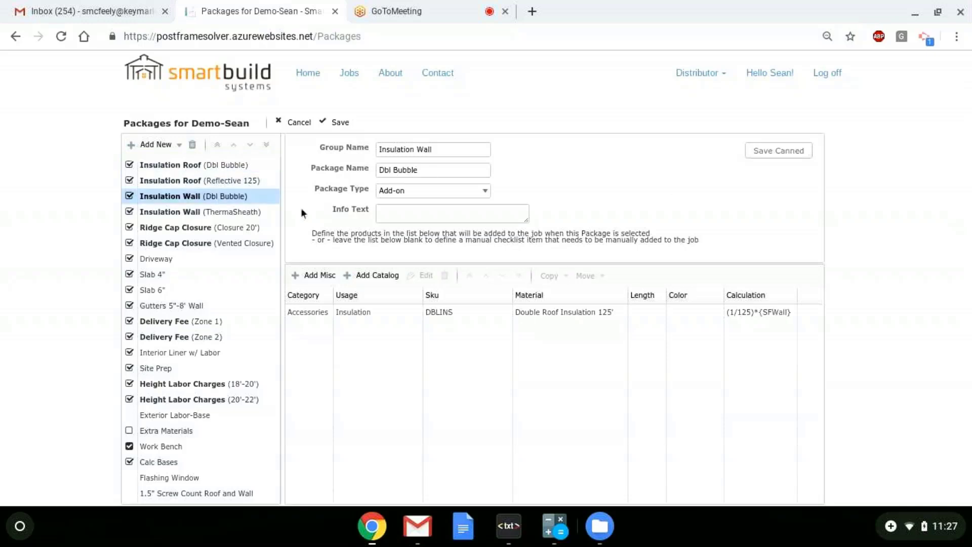
click(234, 217)
click(238, 202)
click(463, 149)
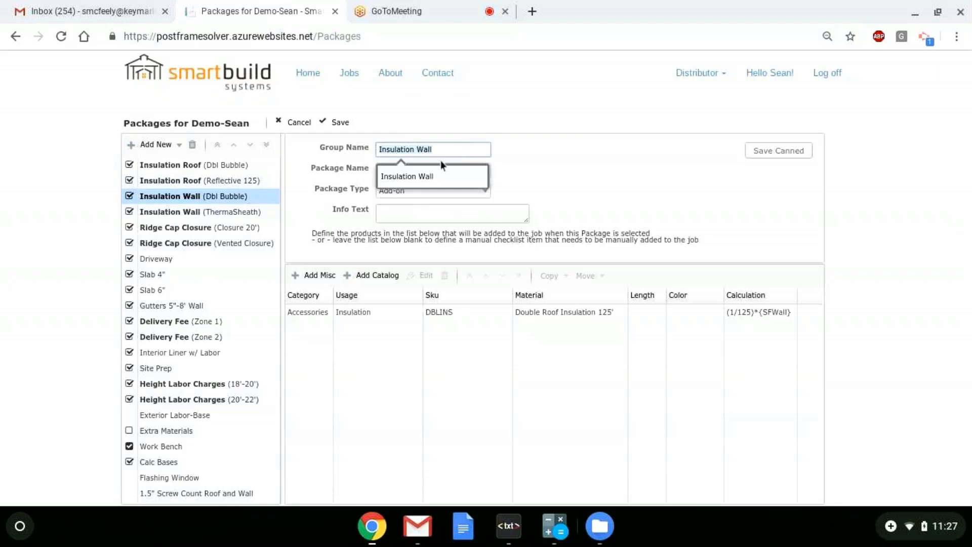
Step: Add a blank package named Vinyl under the Insulation Wall group and view the form for adding a catalog material without adding one
click(429, 185)
click(152, 147)
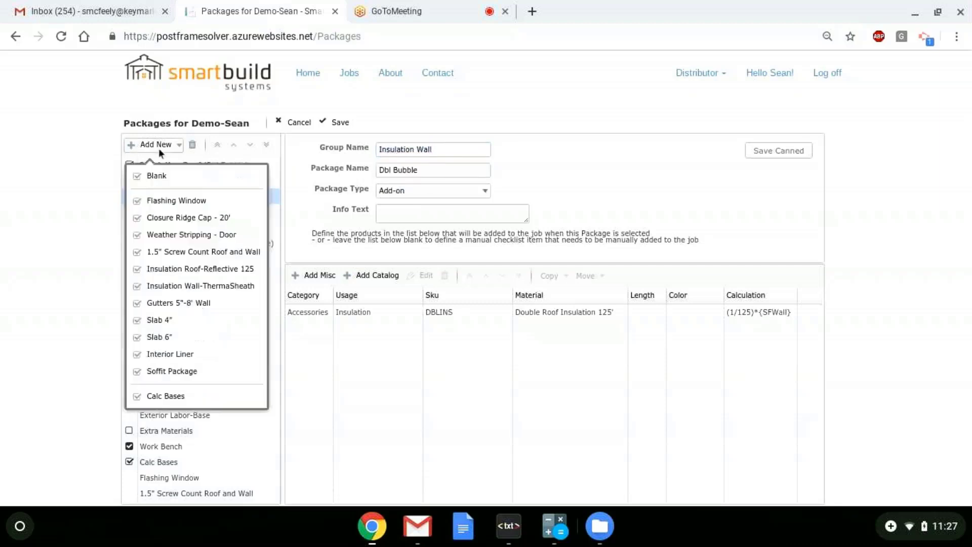
click(163, 177)
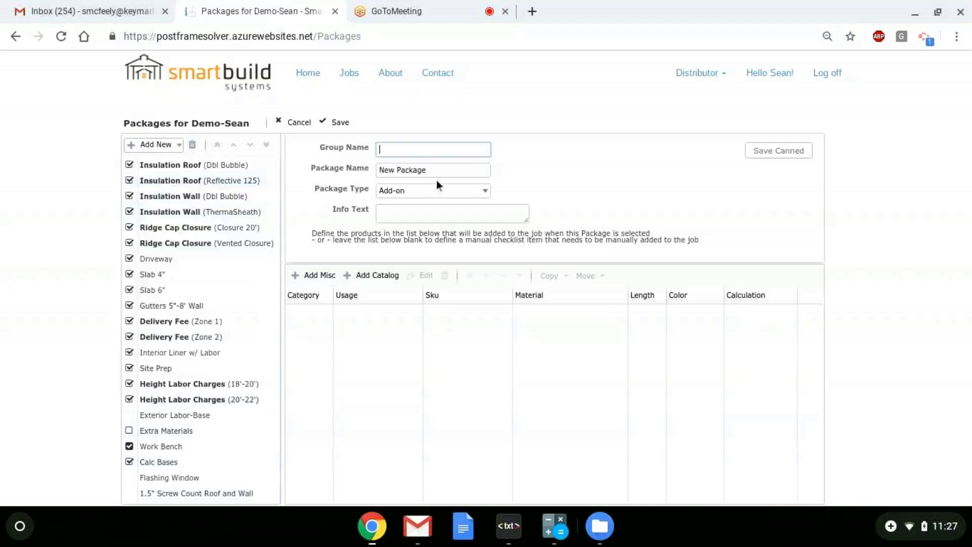
text(In)
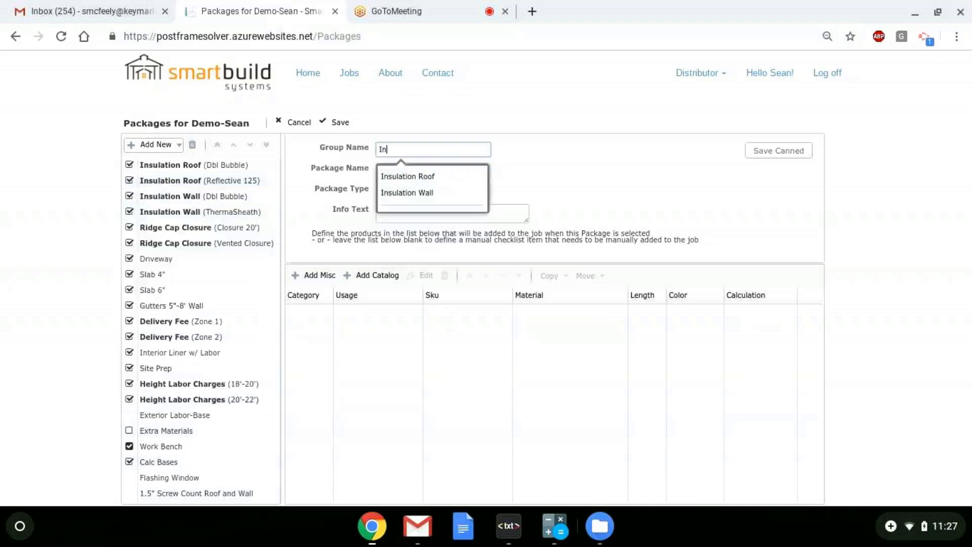
click(433, 193)
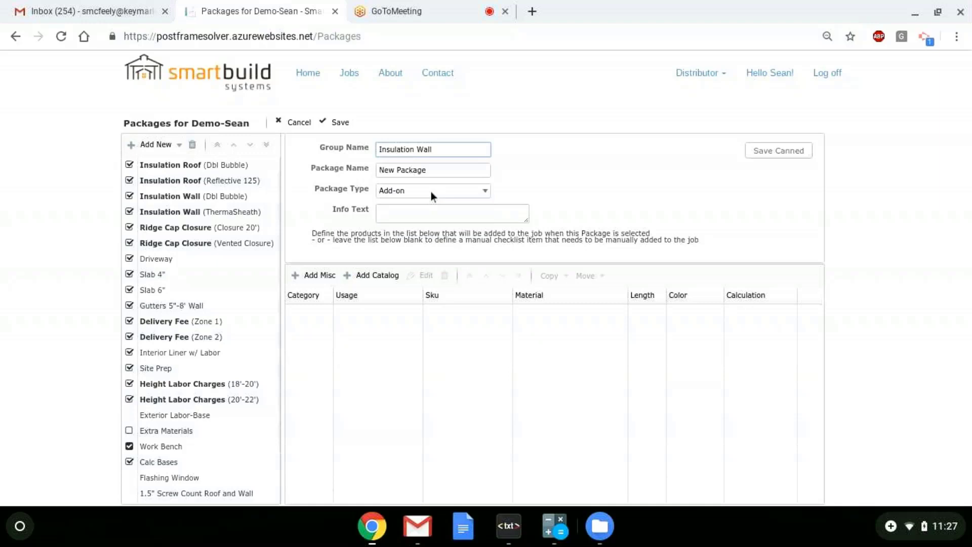
click(442, 168)
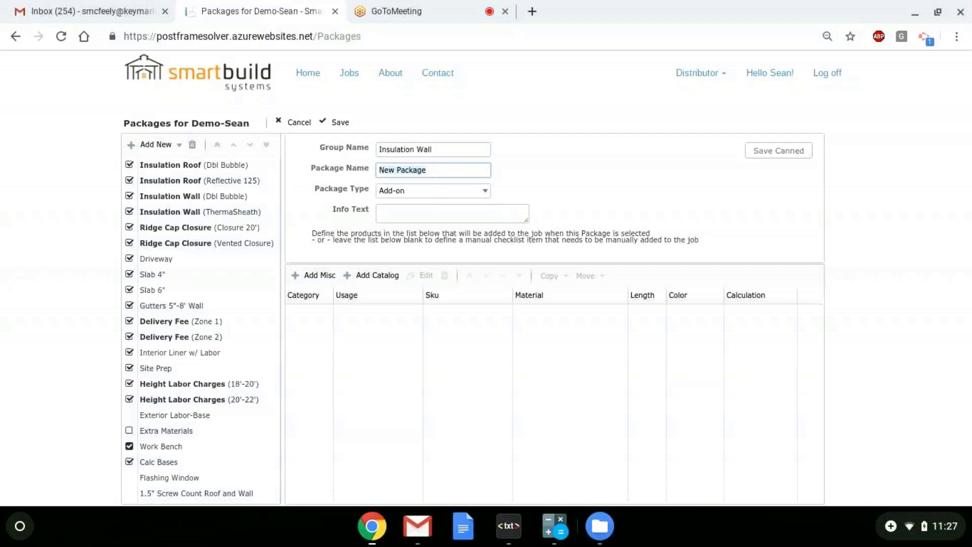
text(Vinyl)
click(384, 280)
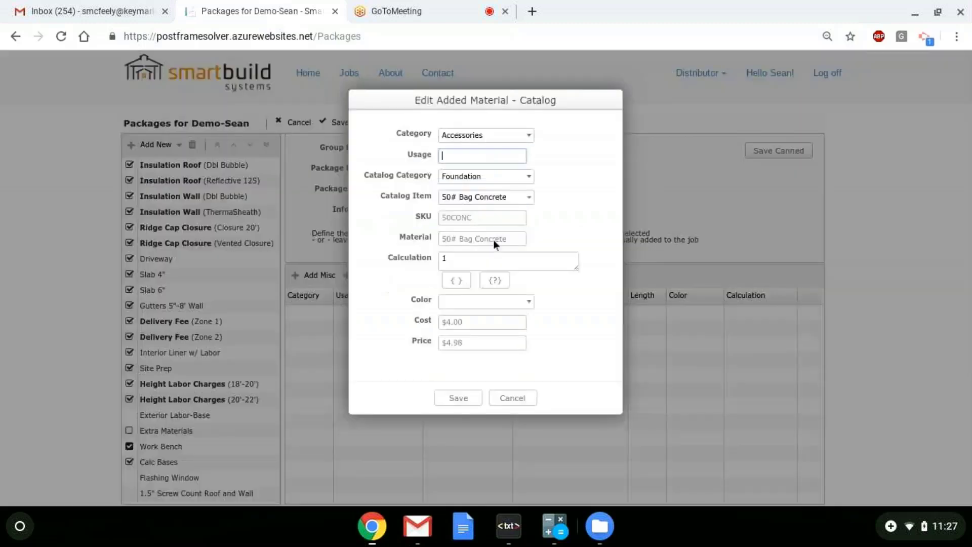
click(498, 397)
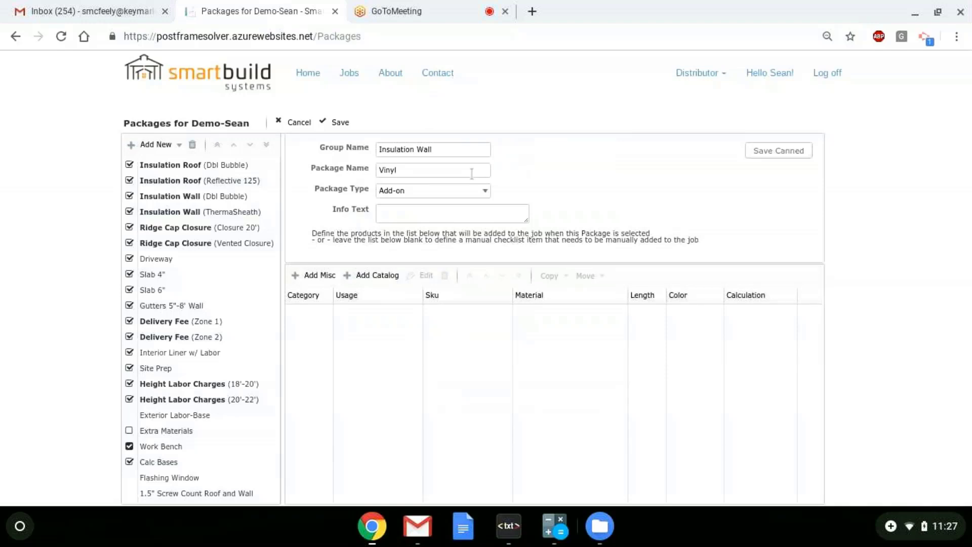
Step: Move the Insulation Wall (Vinyl) package up the package list to directly below Insulation Wall (ThermaSheath)
scroll(371, 214, down, 3)
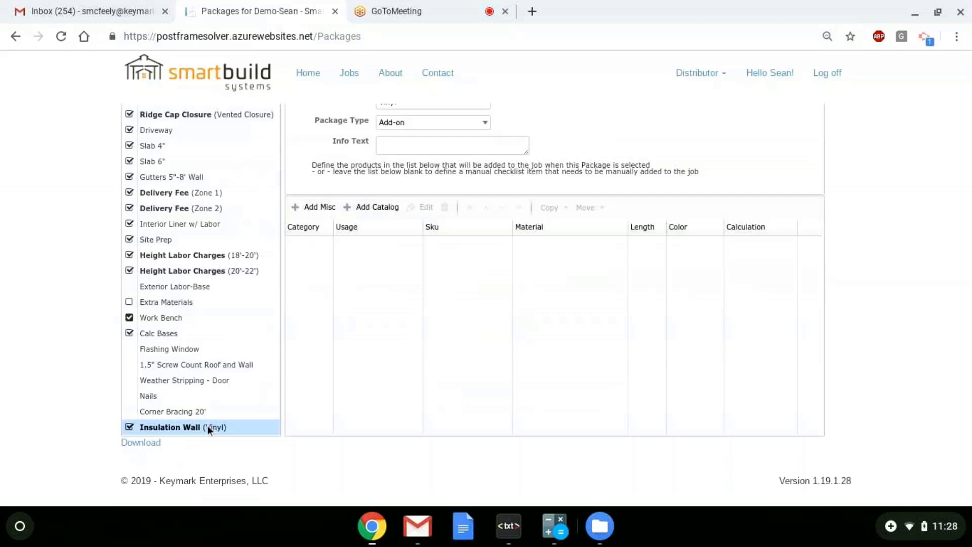
scroll(229, 405, up, 3)
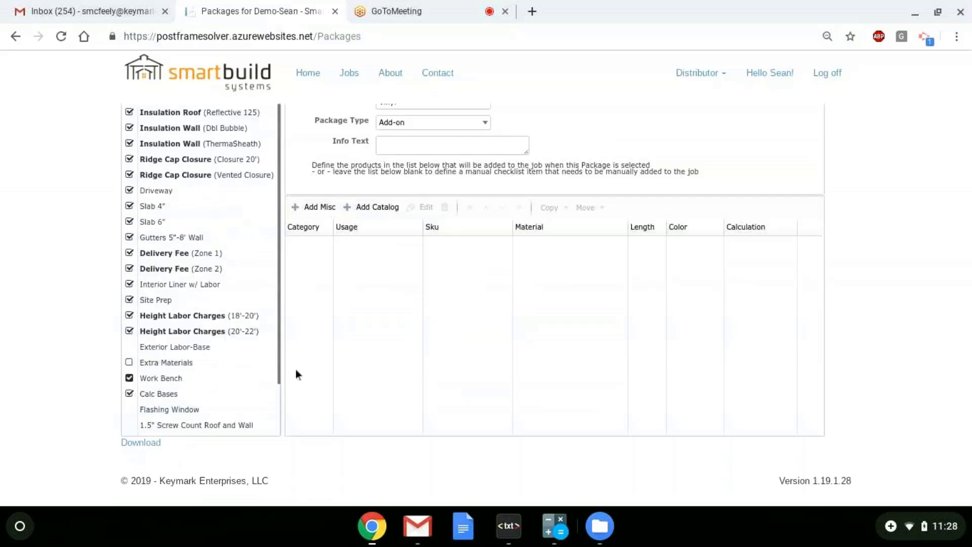
scroll(318, 363, up, 2)
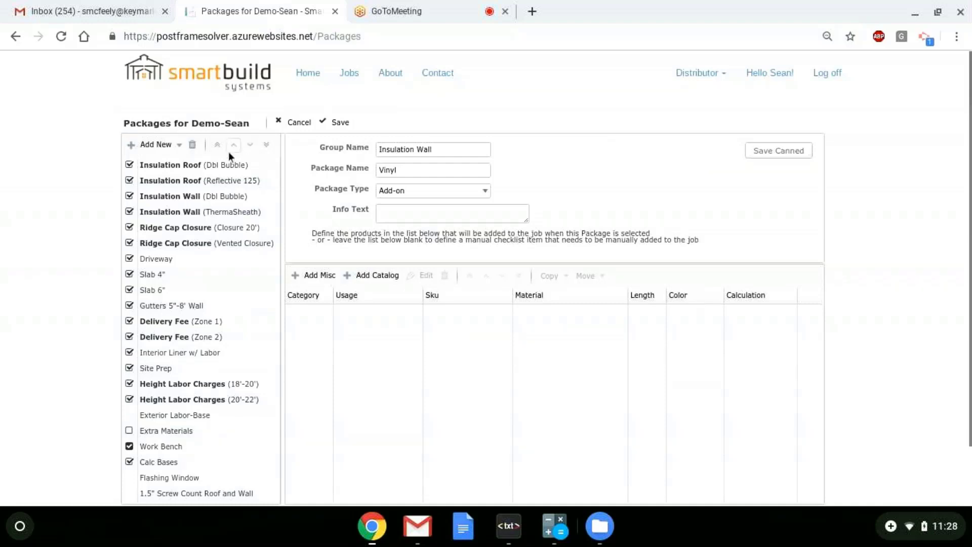
click(233, 145)
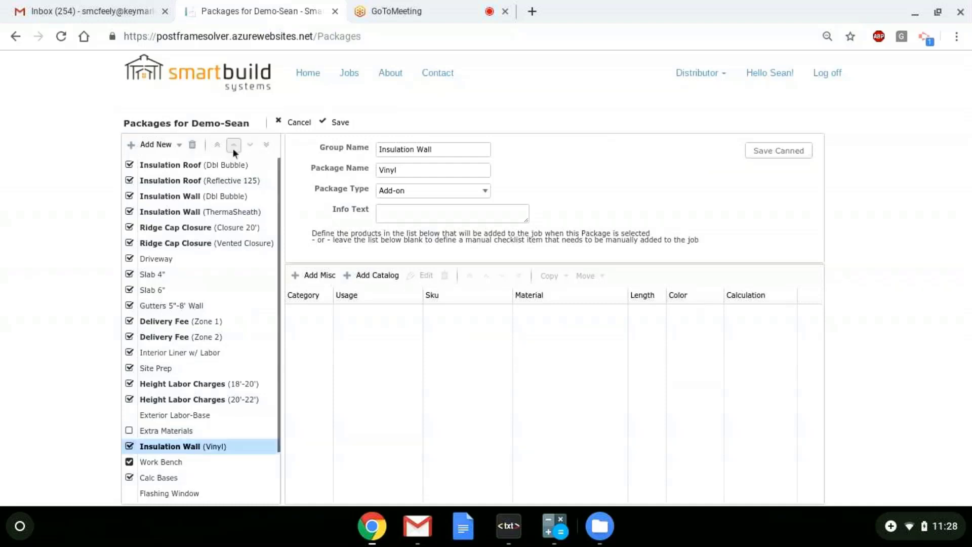
click(233, 146)
click(234, 146)
click(233, 146)
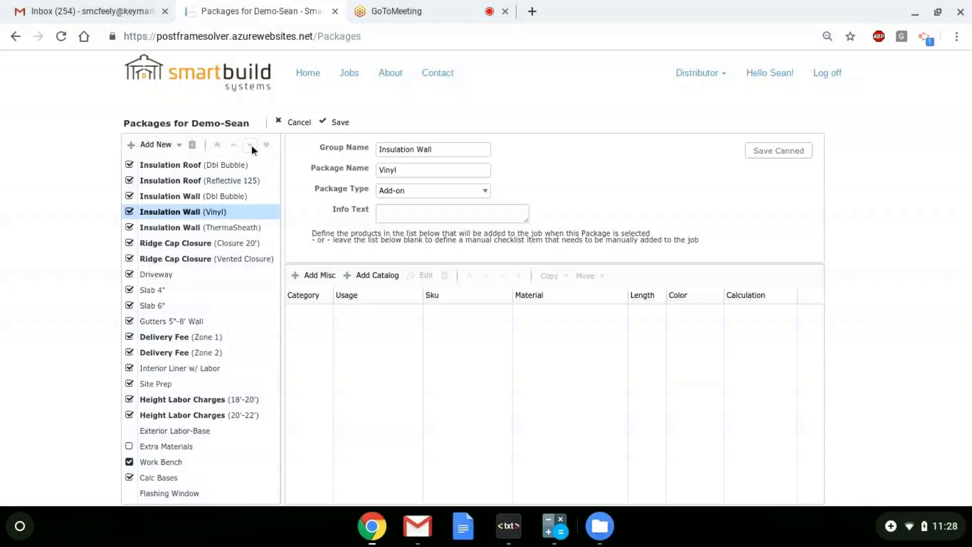
click(251, 144)
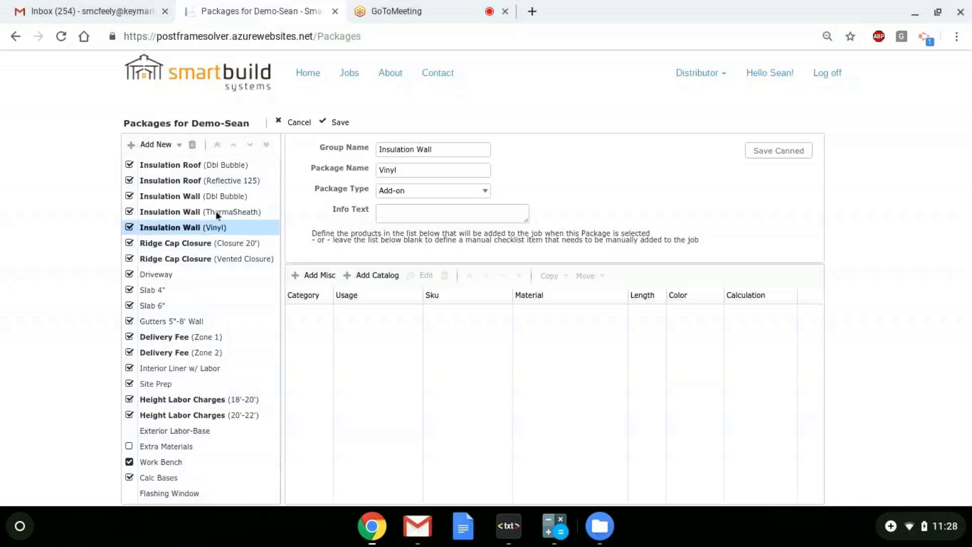
Step: Examine the package name and group name of the Insulation Wall (Vinyl) package
click(448, 172)
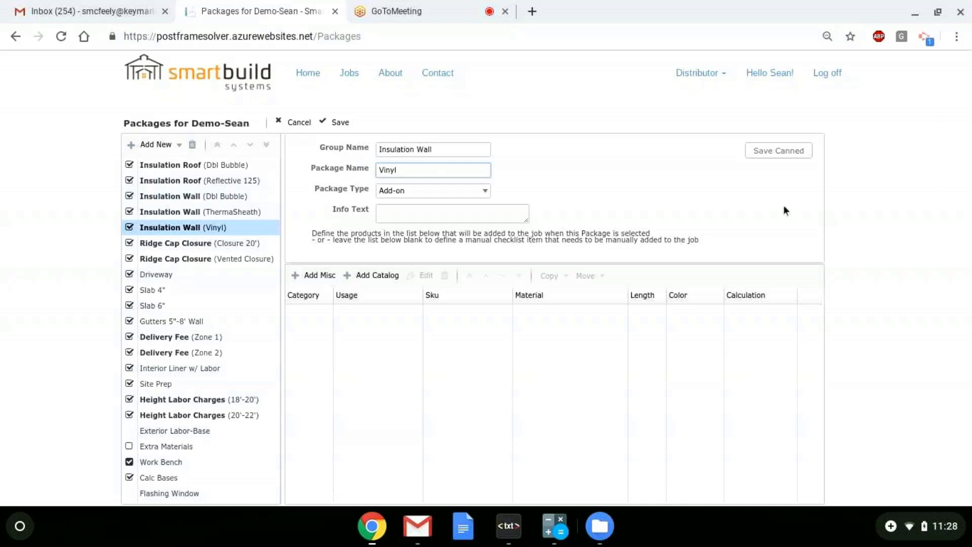
click(454, 157)
double_click(452, 151)
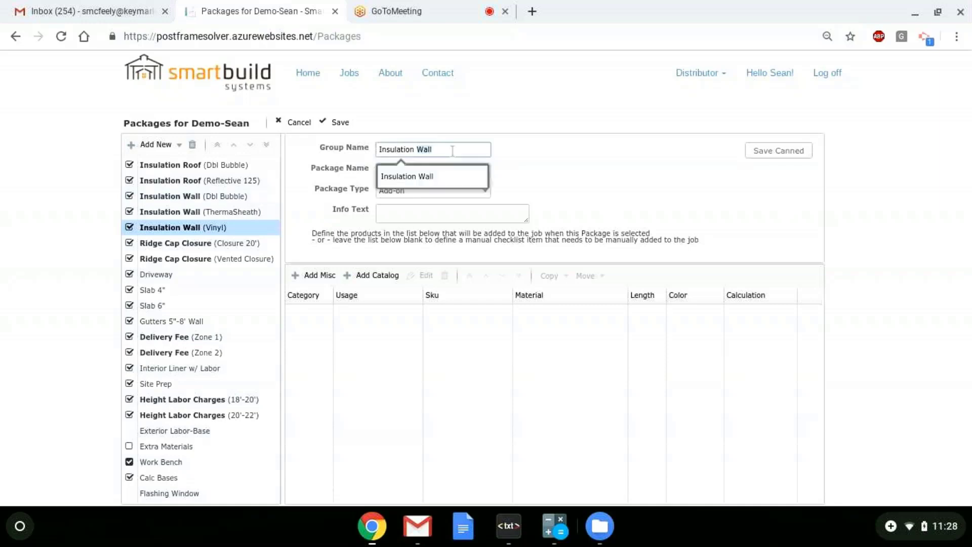
click(165, 181)
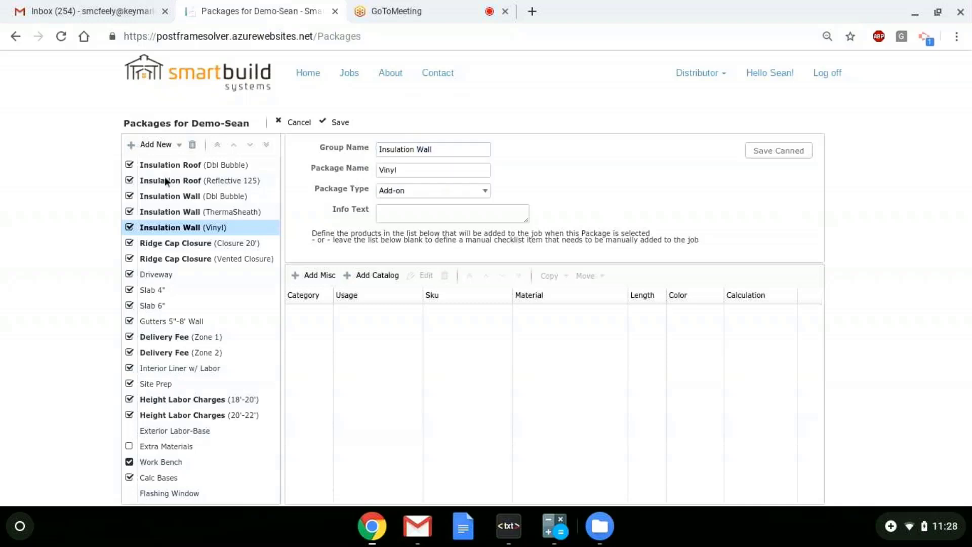
Step: Compare the materials and calculations of the Insulation Roof packages Reflective 125 and Dbl Bubble
click(197, 182)
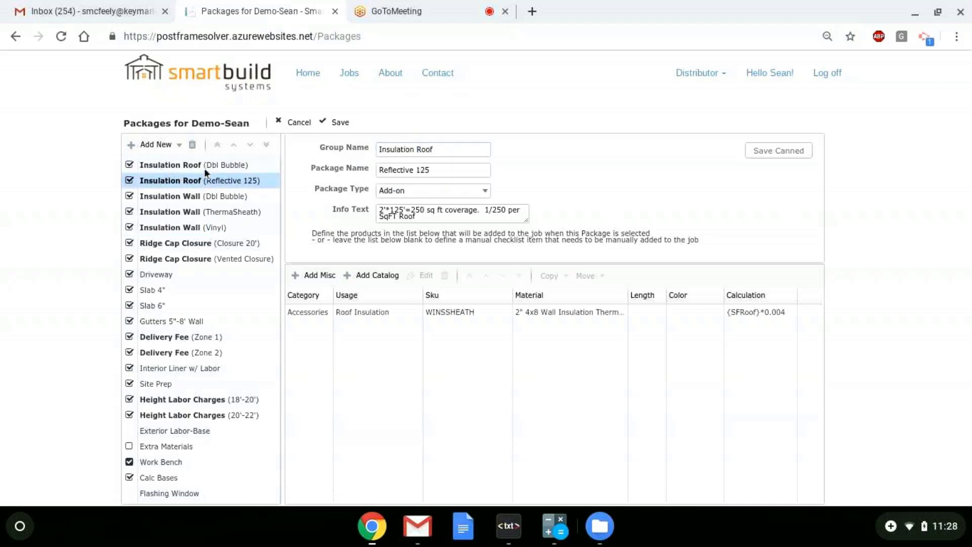
click(235, 166)
click(602, 315)
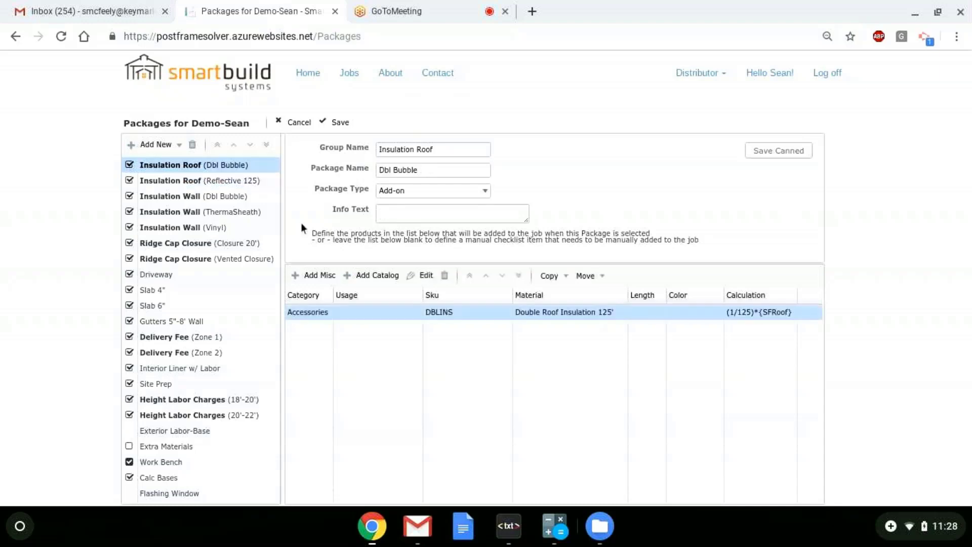
click(245, 182)
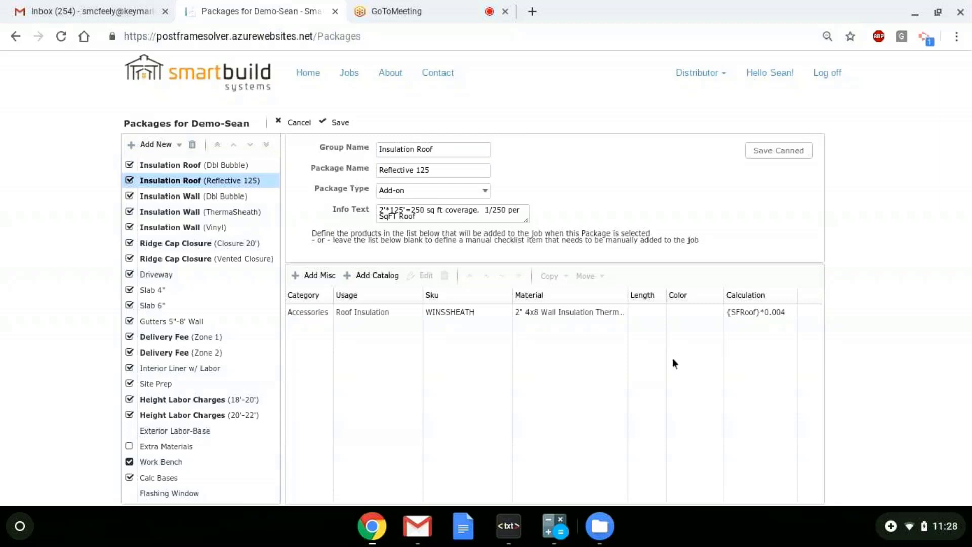
click(238, 167)
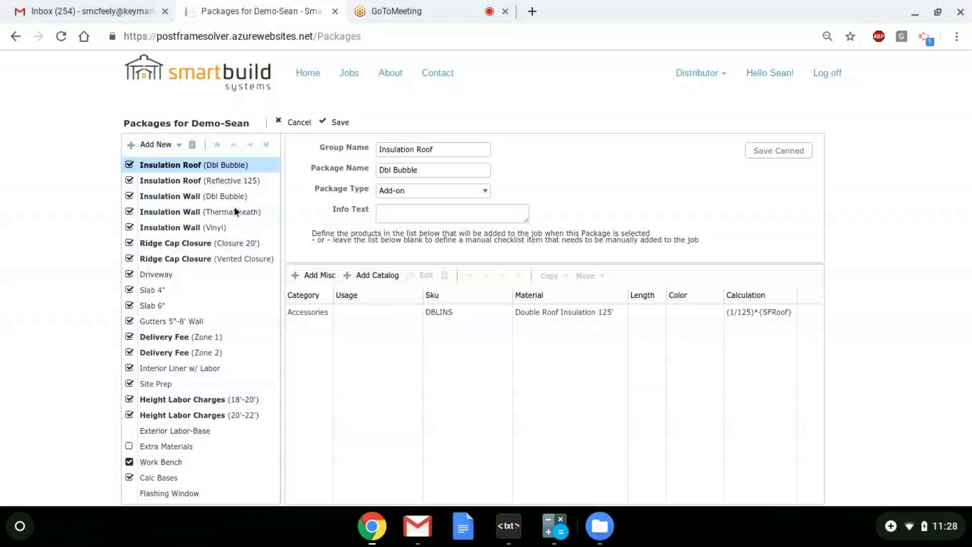
click(244, 177)
click(243, 171)
click(433, 173)
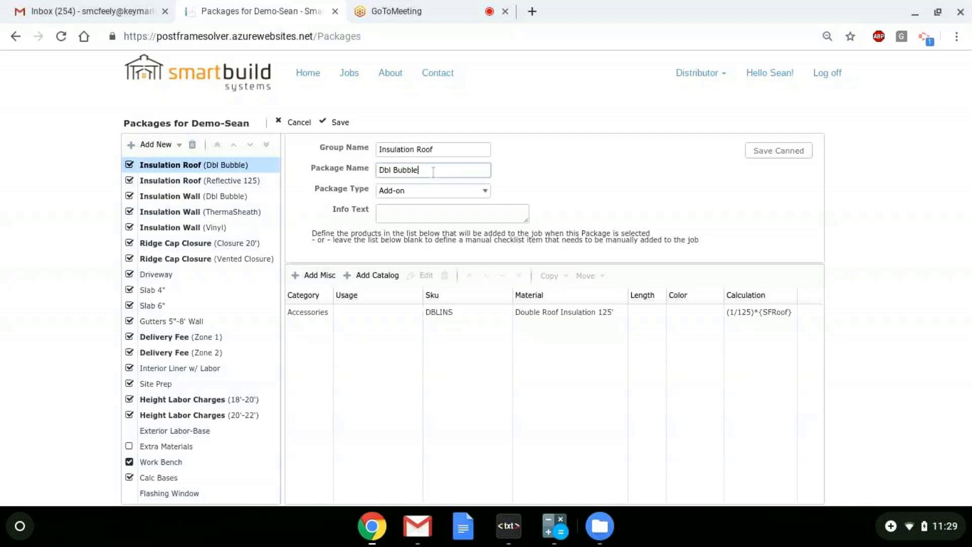
click(501, 314)
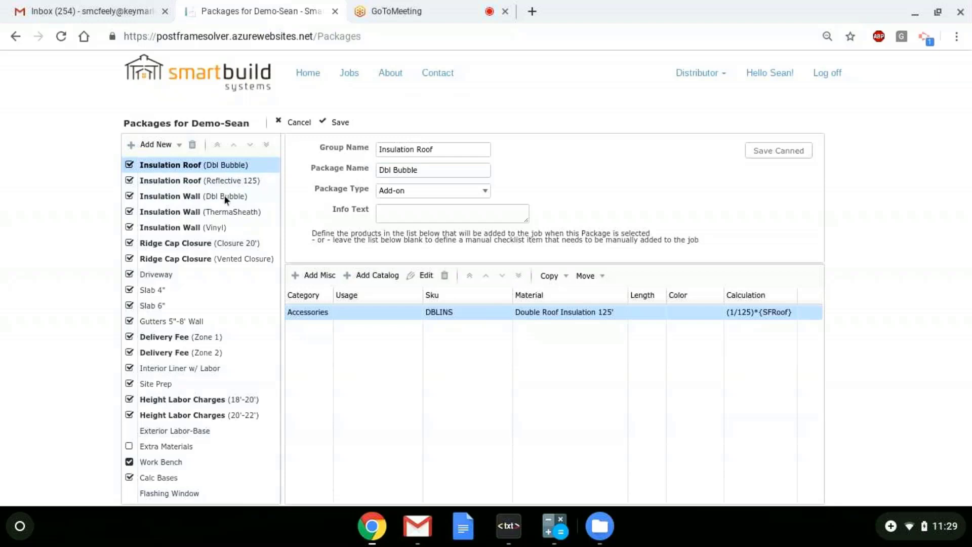
Step: Compare the Ridge Cap Closure packages Closure 20' and Vented Closure, examining the group name of Closure 20'
scroll(224, 195, down, 1)
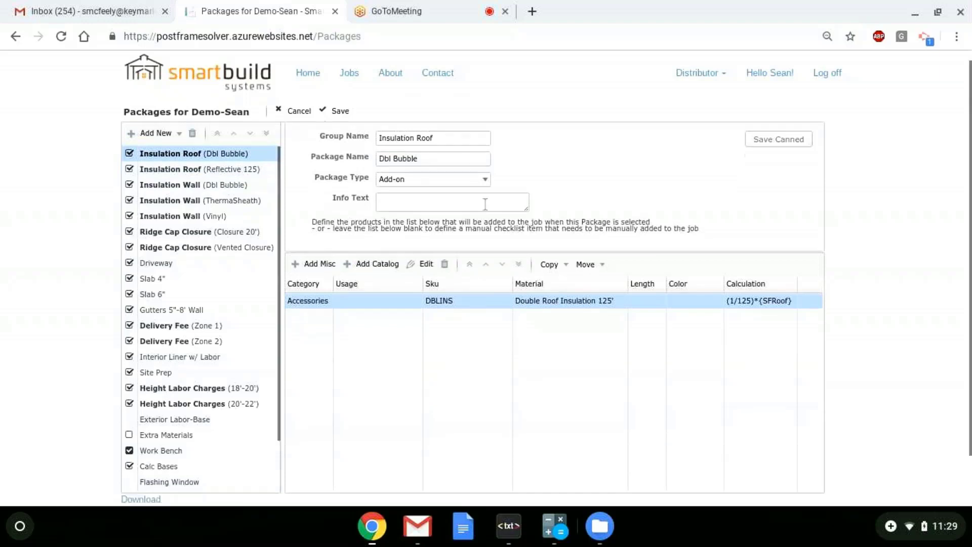
click(236, 231)
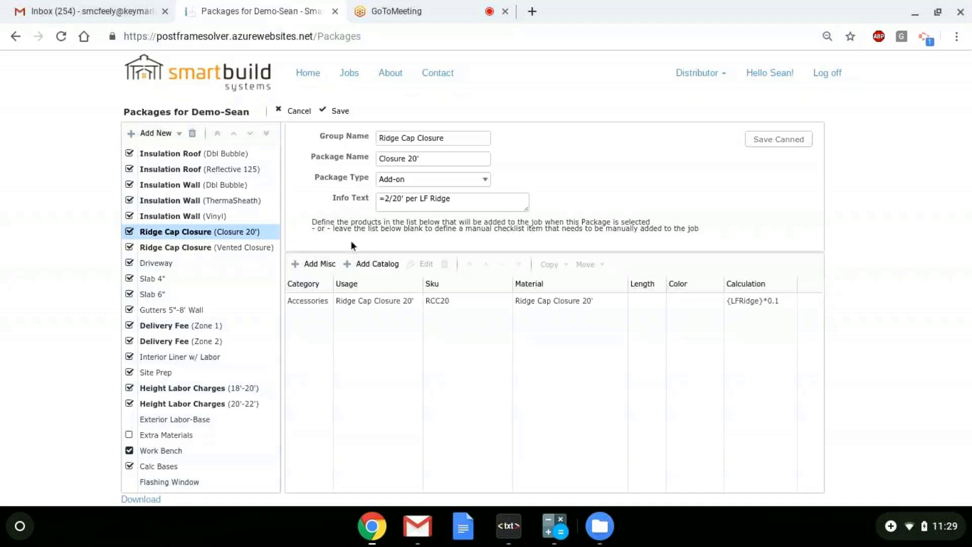
click(464, 137)
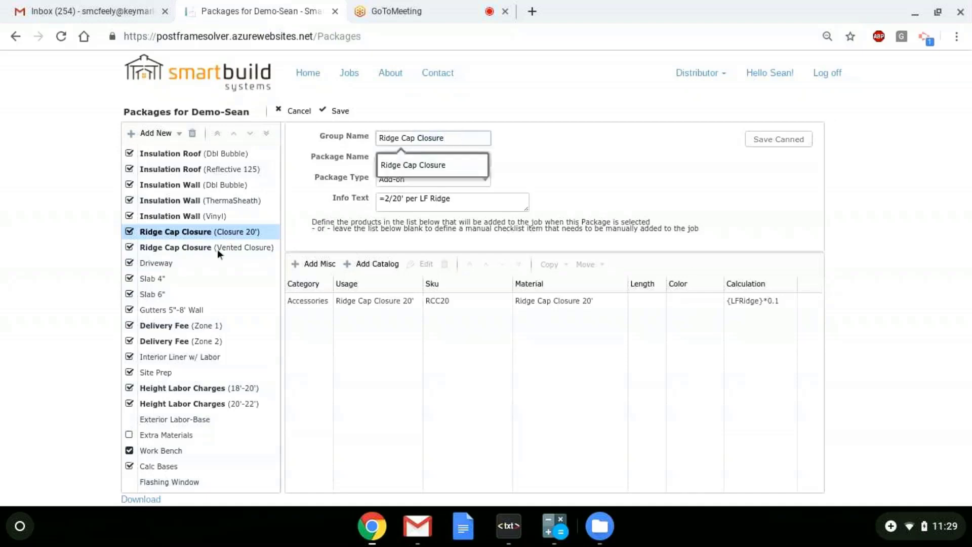
click(232, 247)
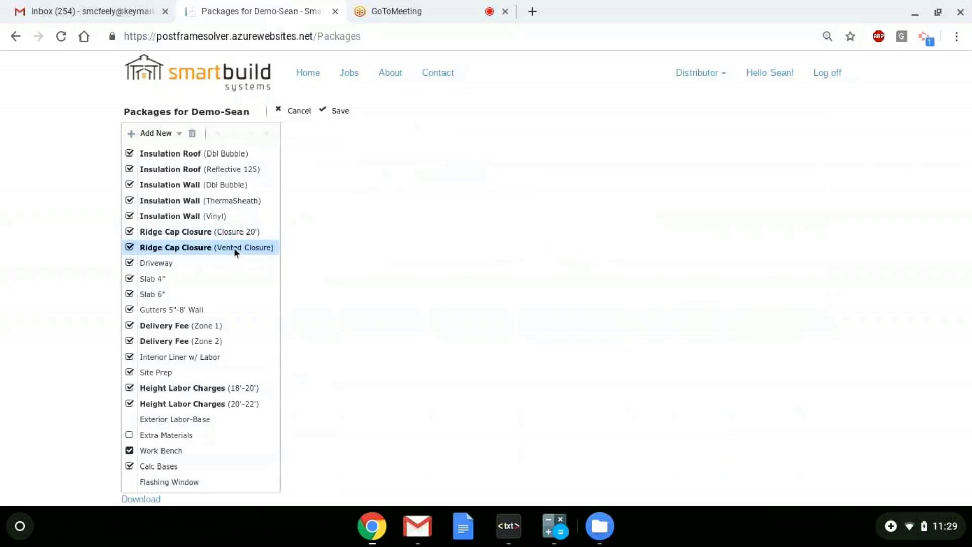
click(236, 236)
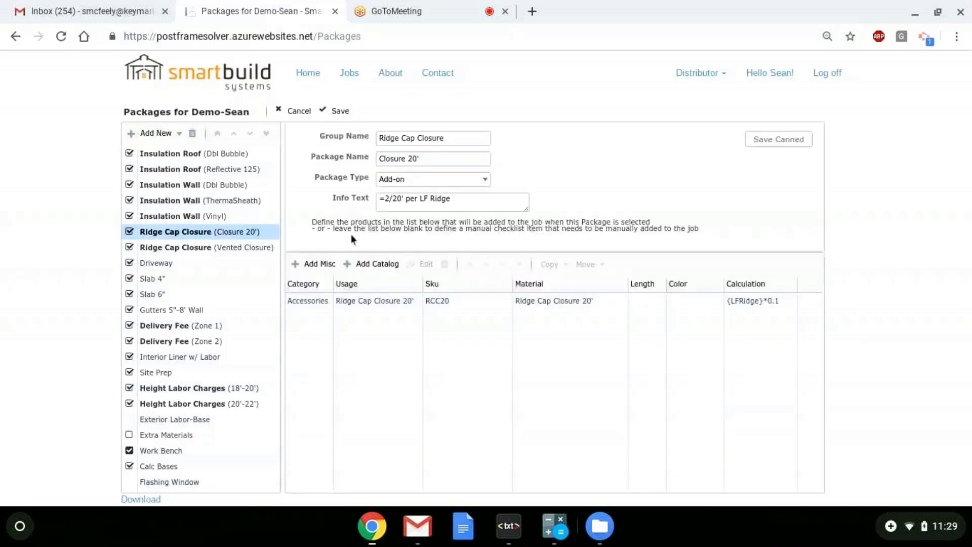
scroll(213, 248, down, 1)
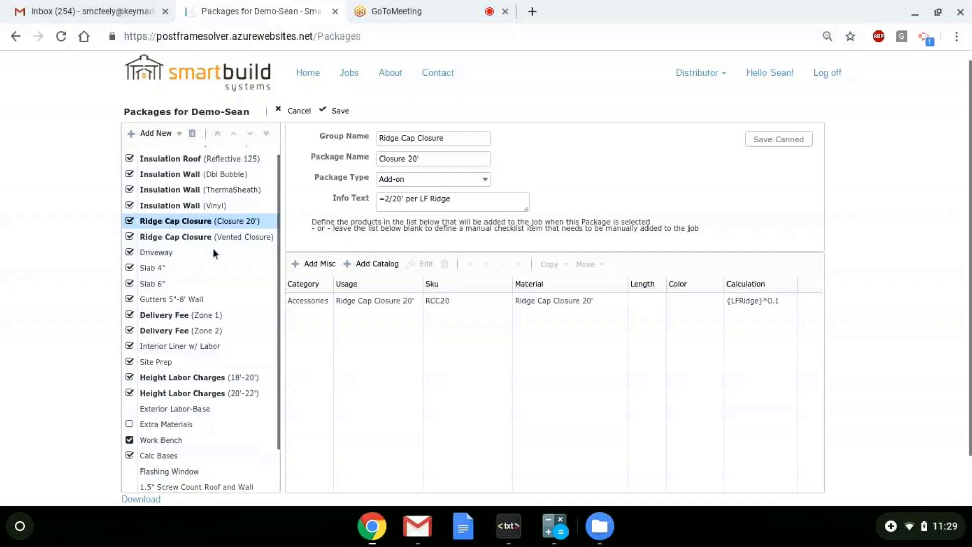
Step: Switch to GoToMeeting, apply the first option for all meeting attendees, and return to the SmartBuild packages
click(418, 11)
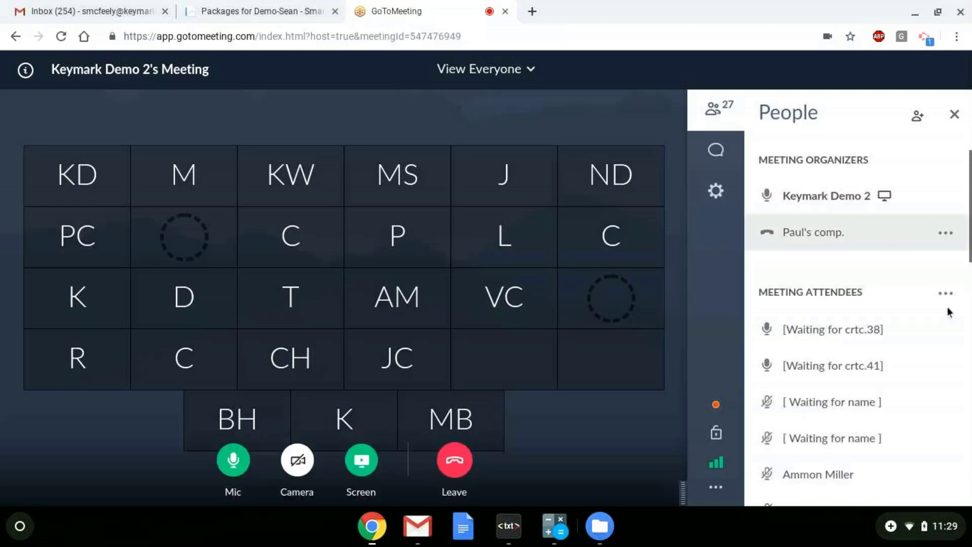
click(944, 294)
click(916, 310)
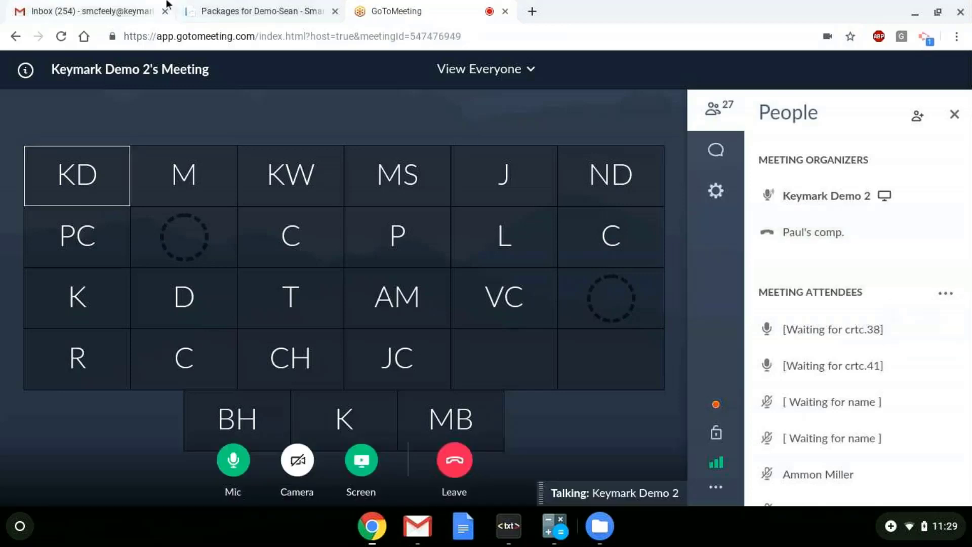
click(213, 12)
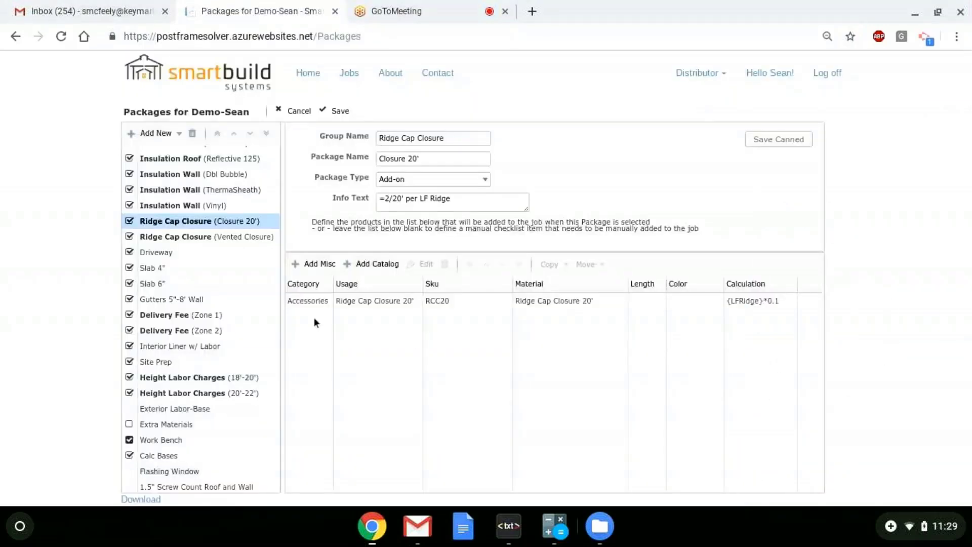
Step: Open the Driveway package and examine its Sub Concrete Labor per CuYd material, package name and group name
click(213, 253)
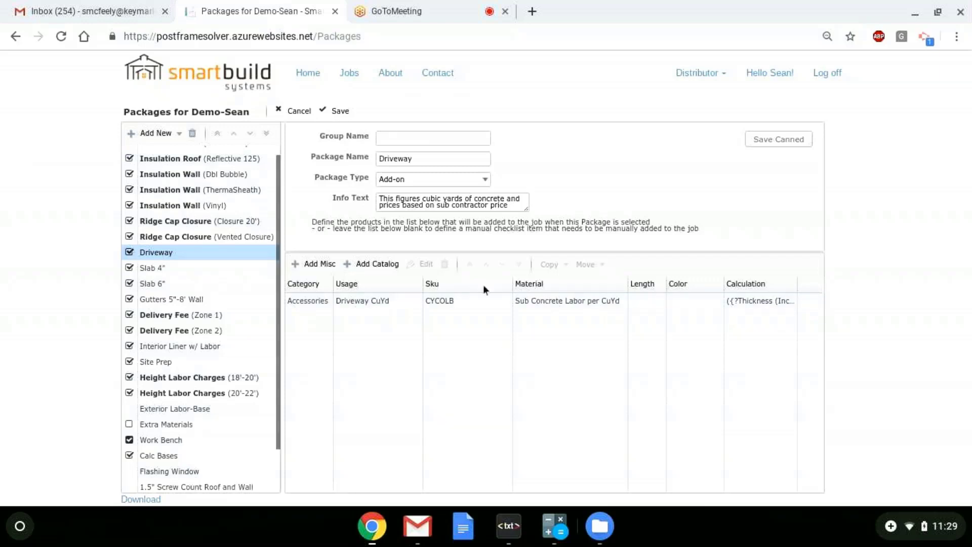
click(590, 302)
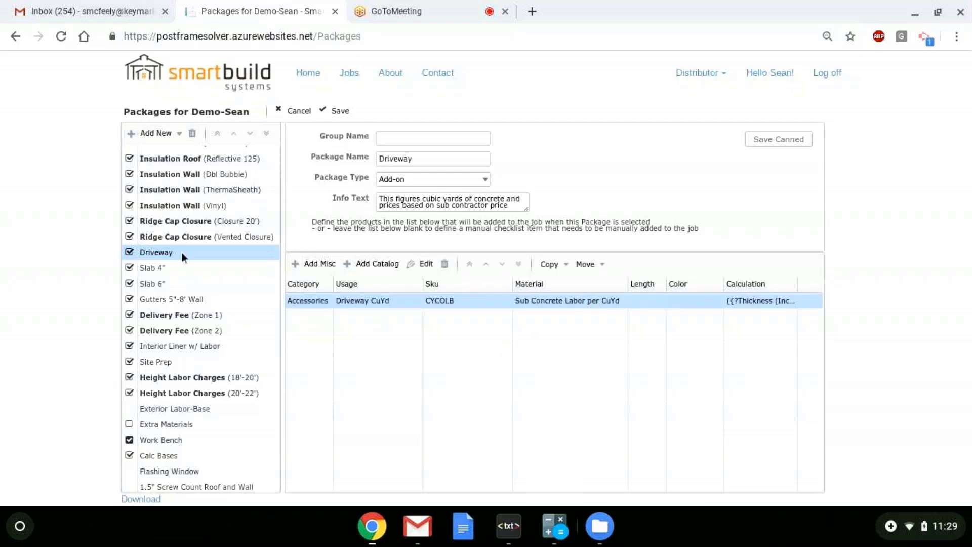
click(433, 159)
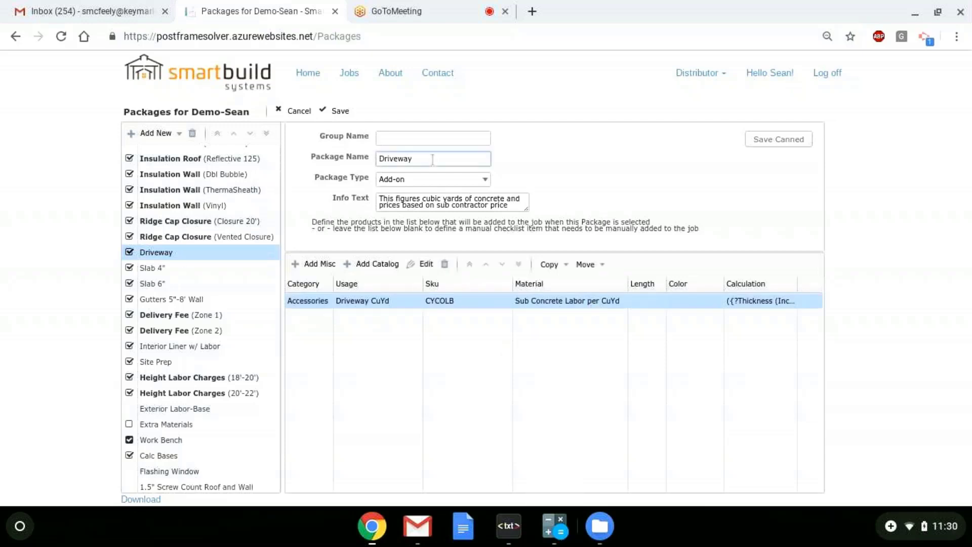
click(418, 142)
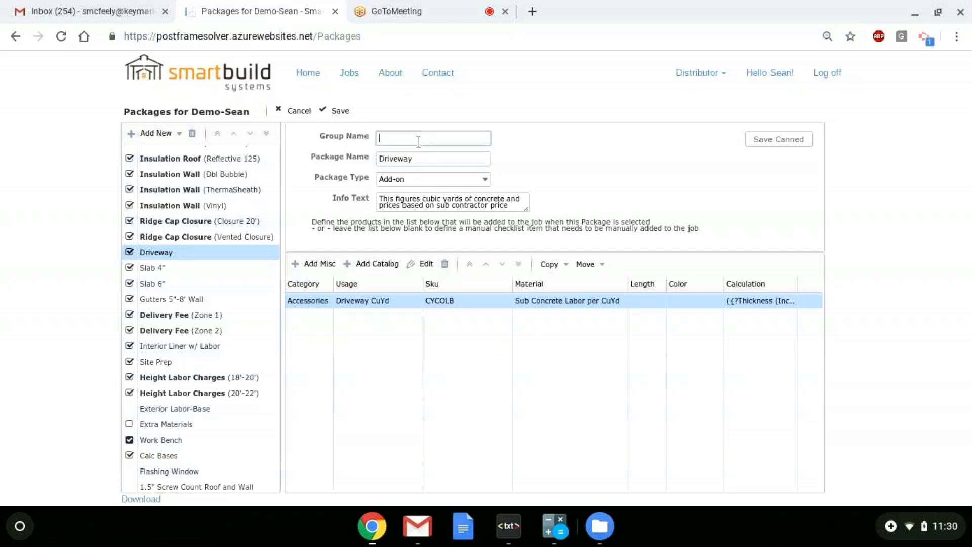
Step: Examine the category, usage, catalog category and catalog item options for adding a catalog material to the Driveway package, then cancel
click(424, 159)
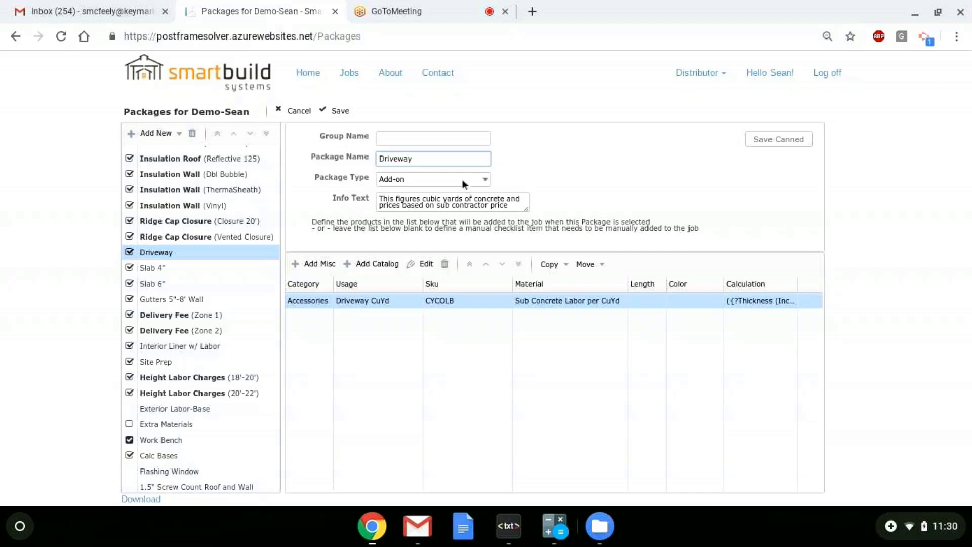
click(387, 268)
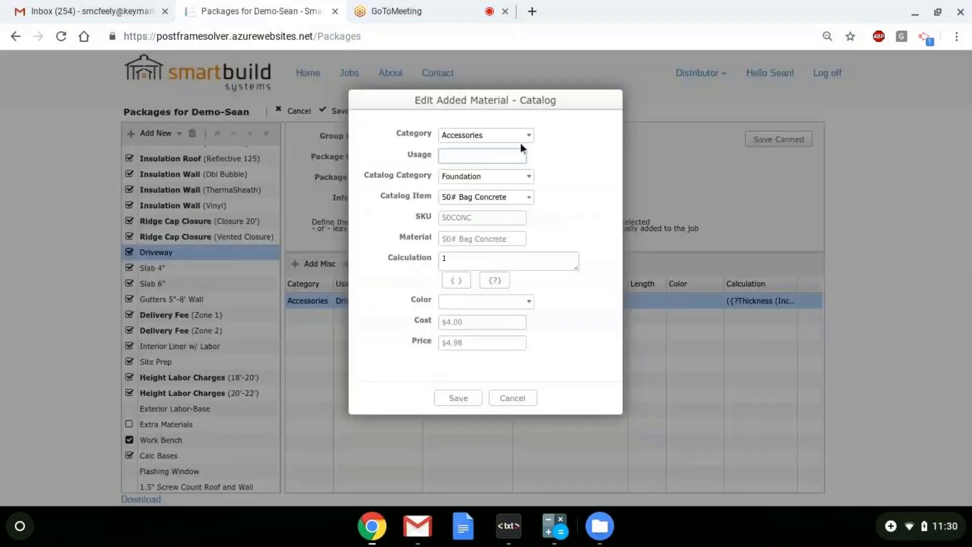
click(524, 136)
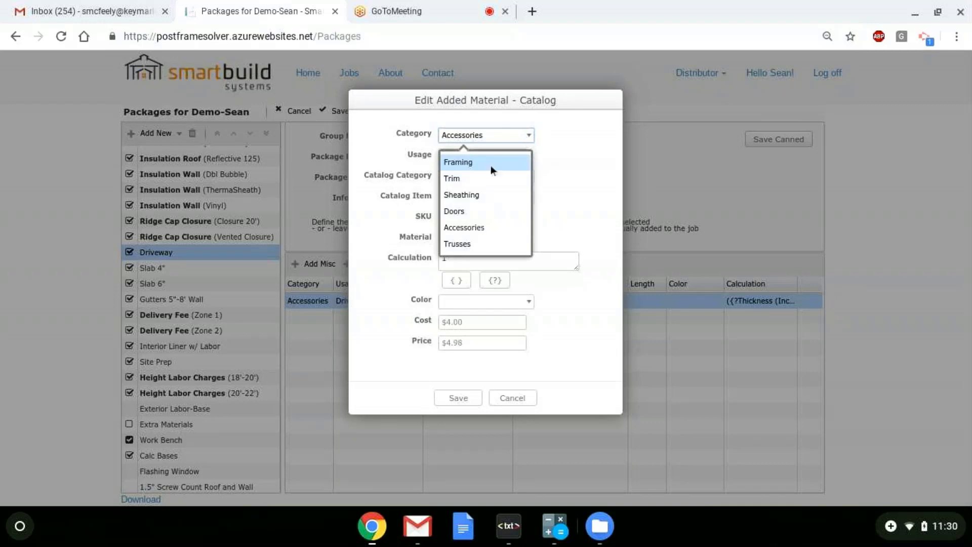
click(590, 154)
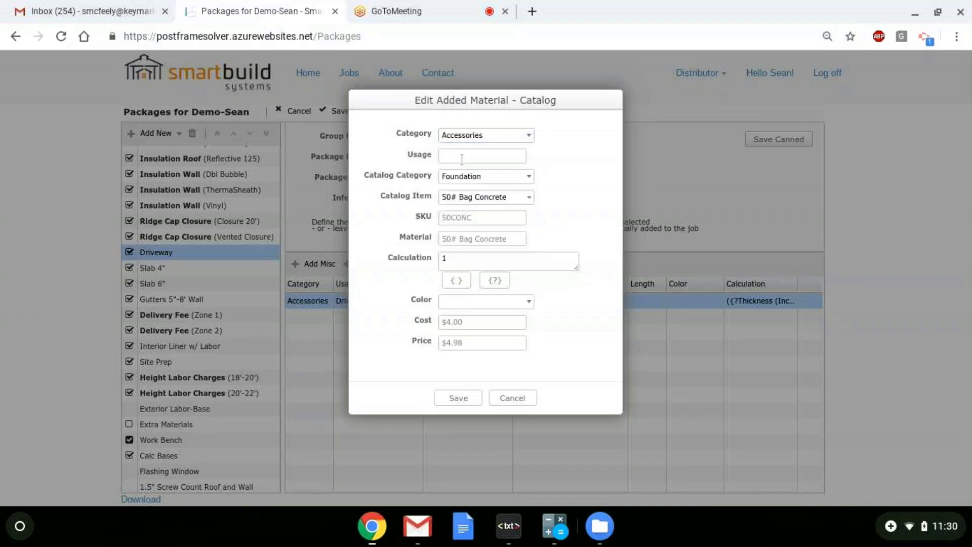
click(453, 159)
click(518, 177)
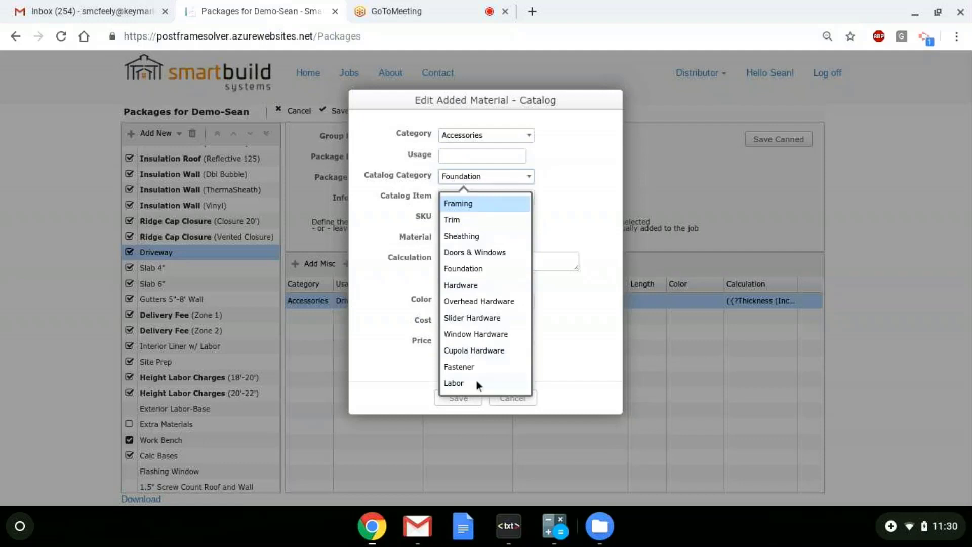
click(504, 193)
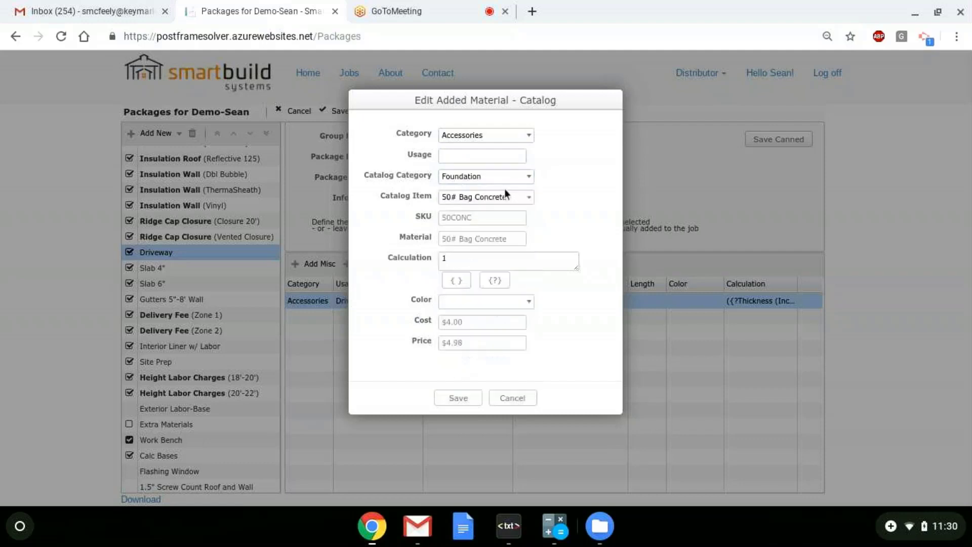
click(502, 196)
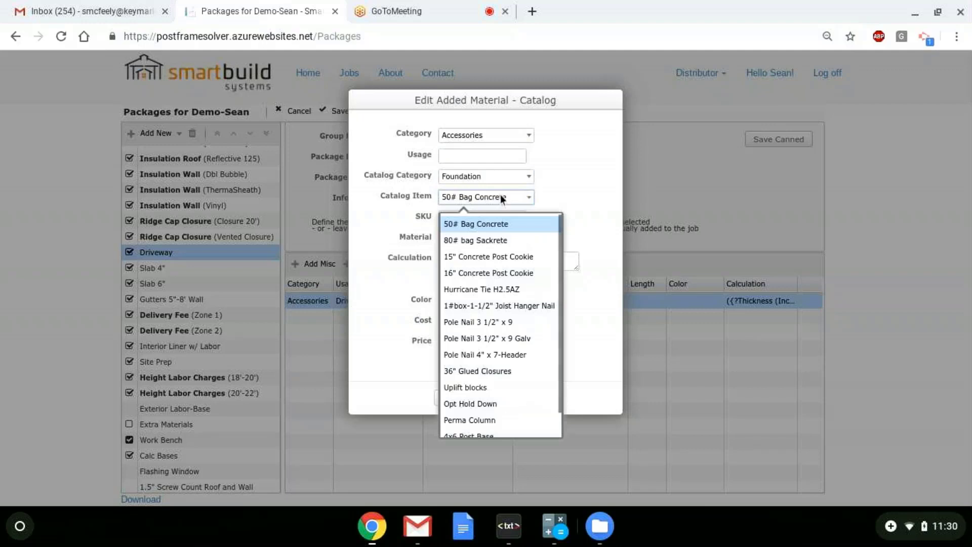
scroll(506, 281, down, 1)
click(562, 190)
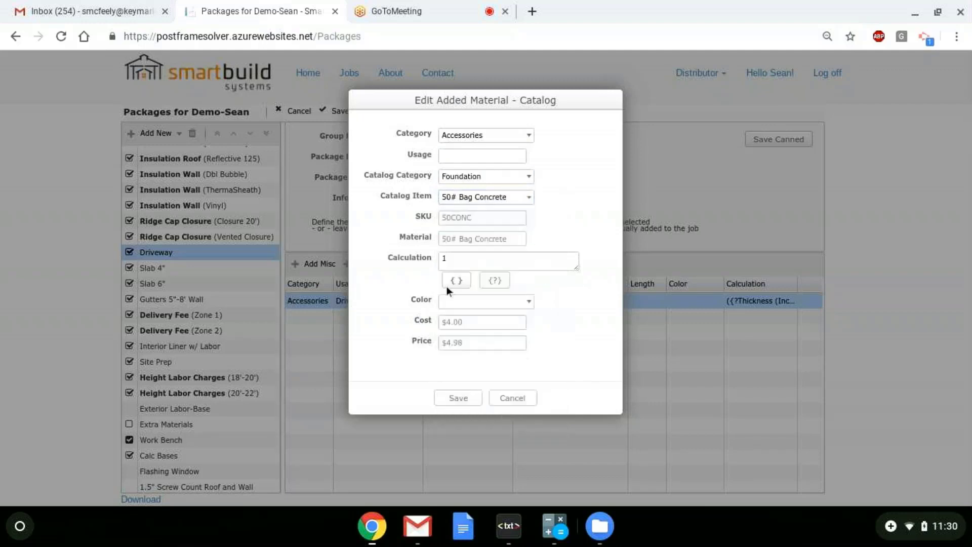
click(520, 397)
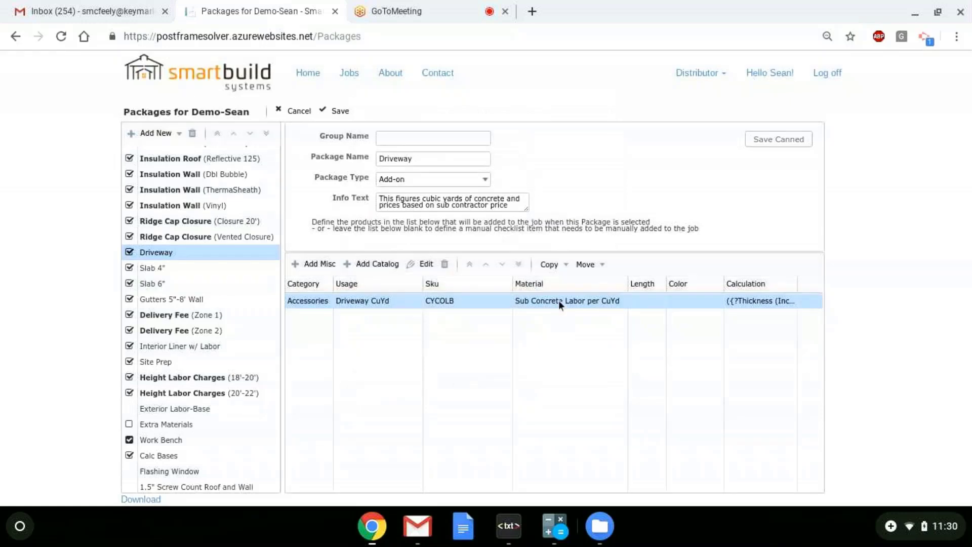
Step: Open the Driveway package's Sub Concrete Labor per CuYd material for editing and review its catalog category and Labor catalog item choices
click(419, 263)
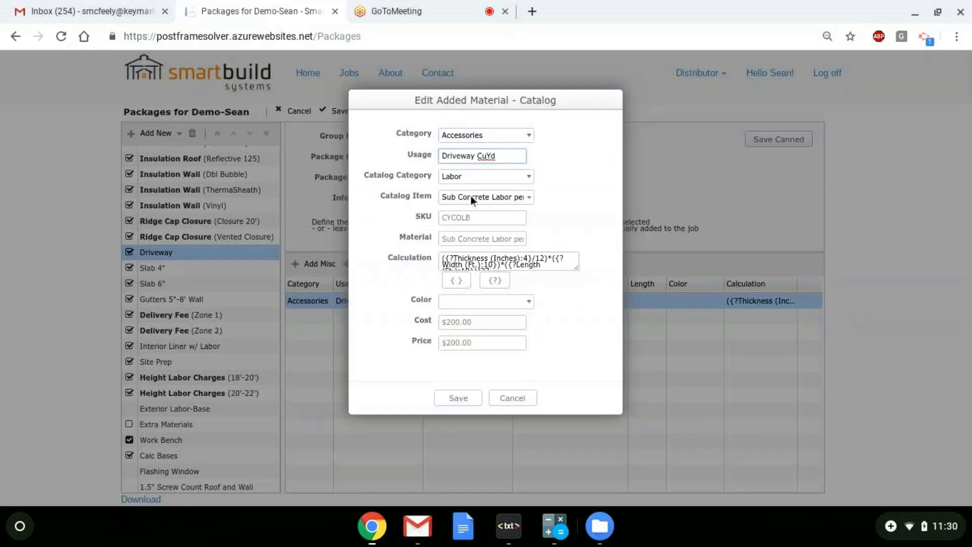
click(511, 177)
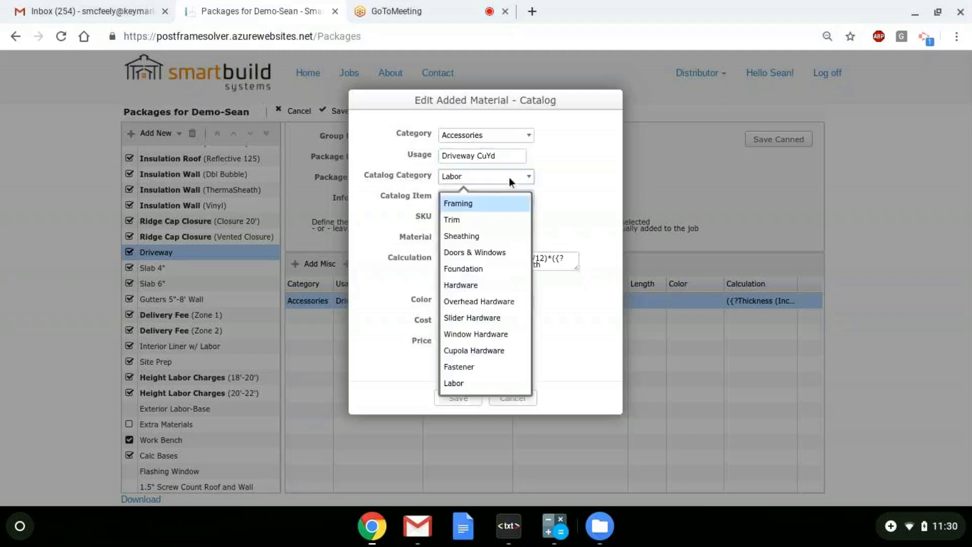
click(508, 178)
click(513, 199)
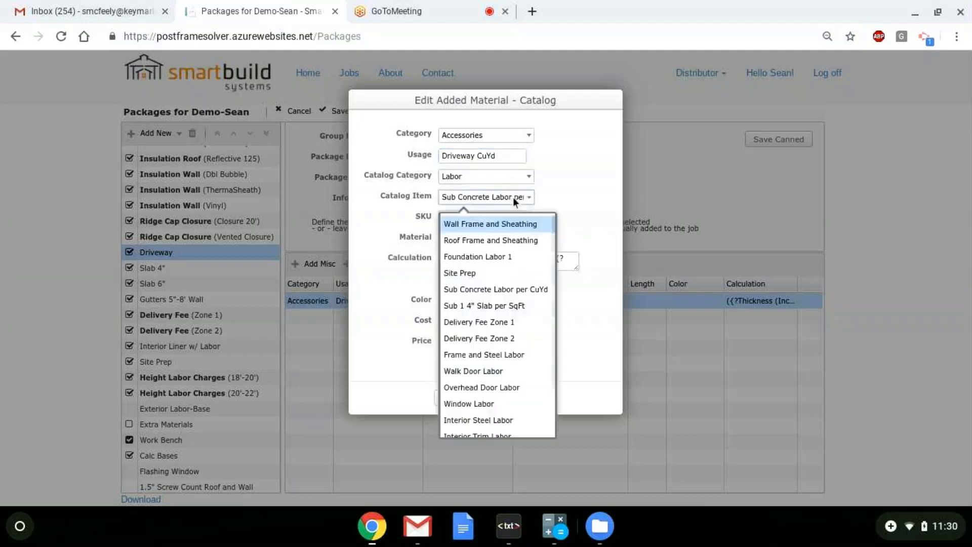
scroll(508, 293, down, 1)
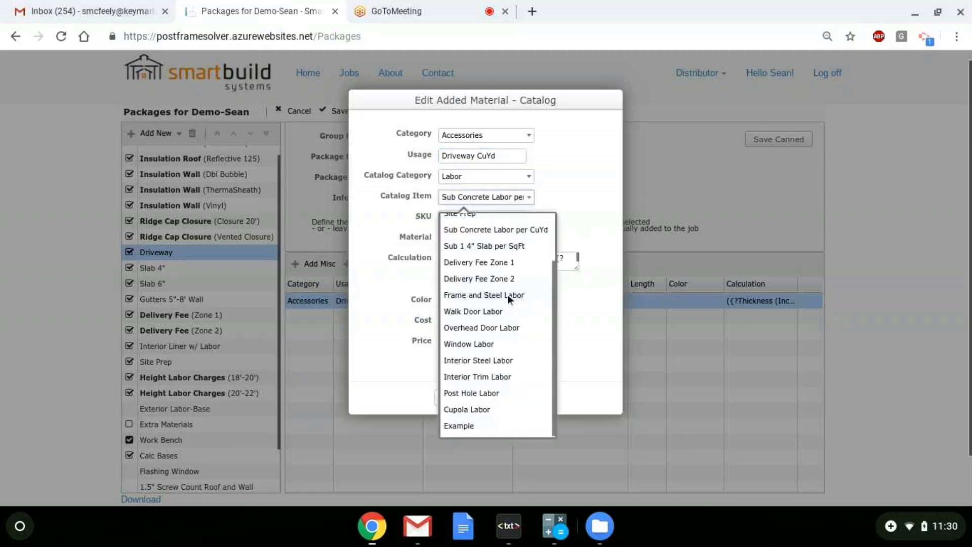
scroll(507, 294, up, 1)
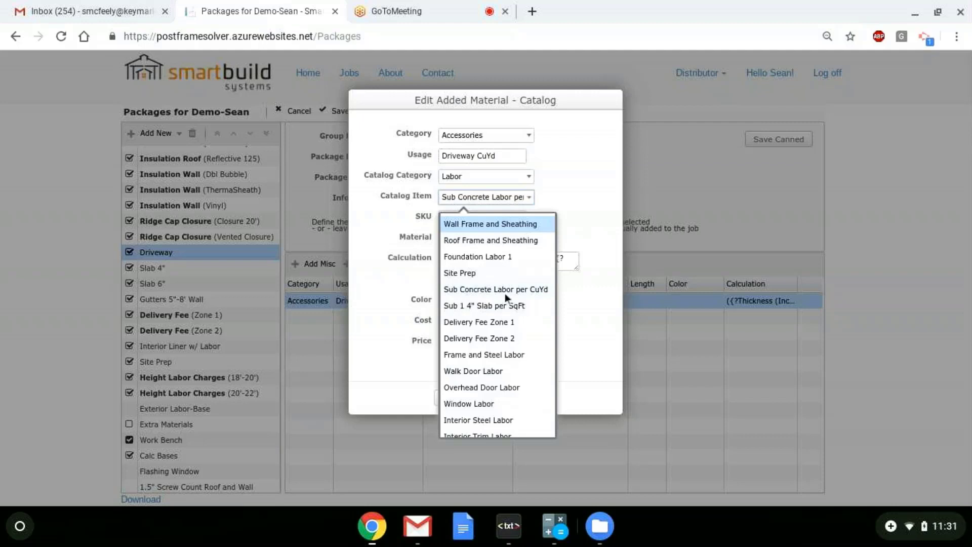
click(534, 291)
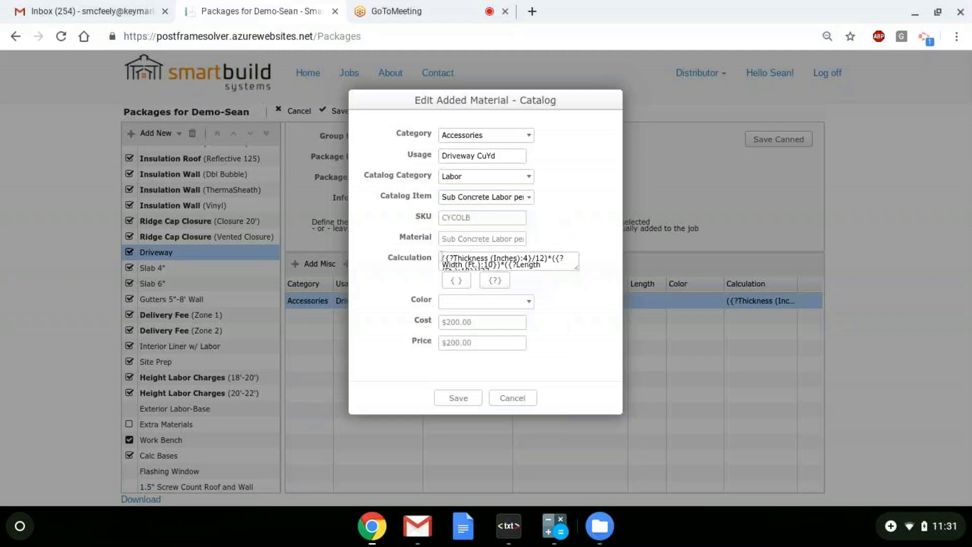
Step: Enlarge the Calculation field, capture a partial screenshot of the driveway formula, and save the material
click(441, 257)
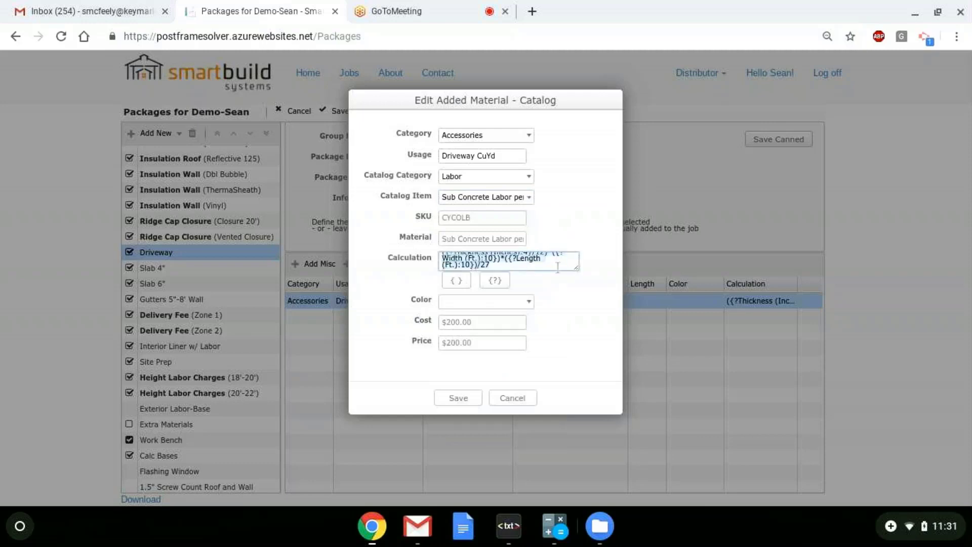
drag(575, 269, 577, 293)
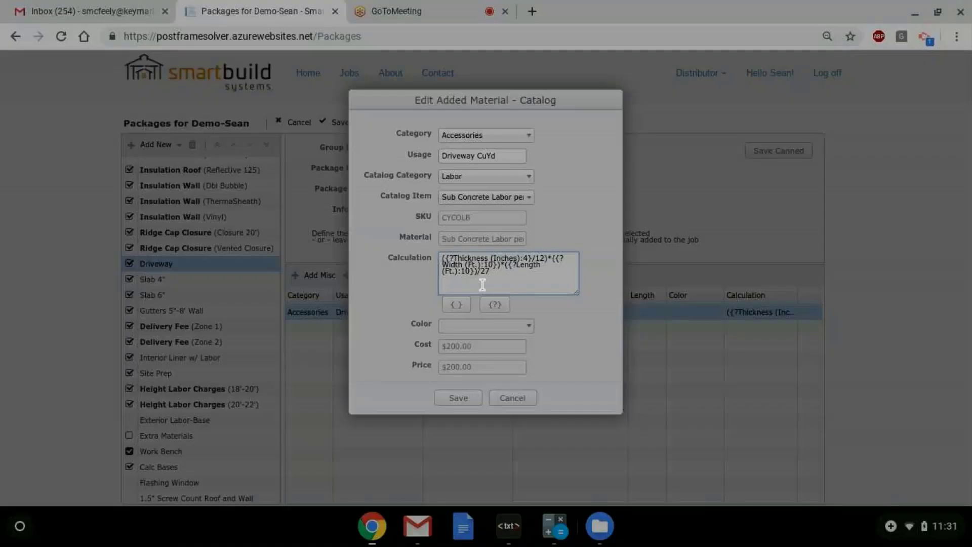
drag(419, 240, 611, 335)
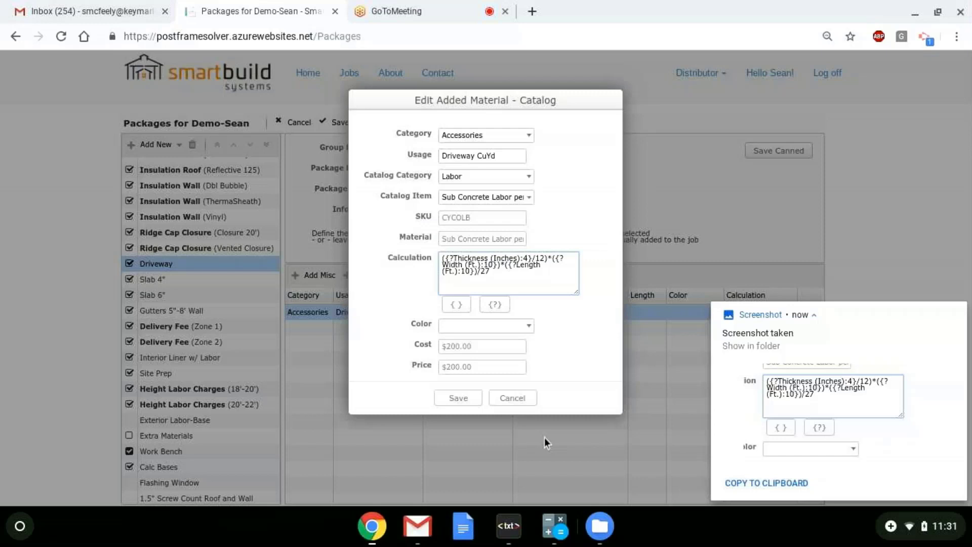
click(465, 399)
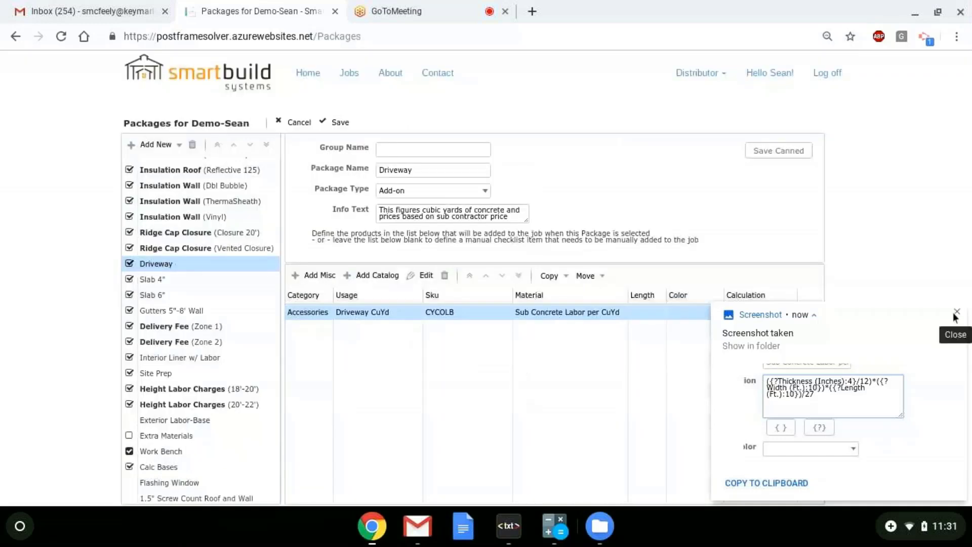
Step: Reopen the Driveway package's Sub Concrete Labor per CuYd material and clear its calculation formula
click(432, 274)
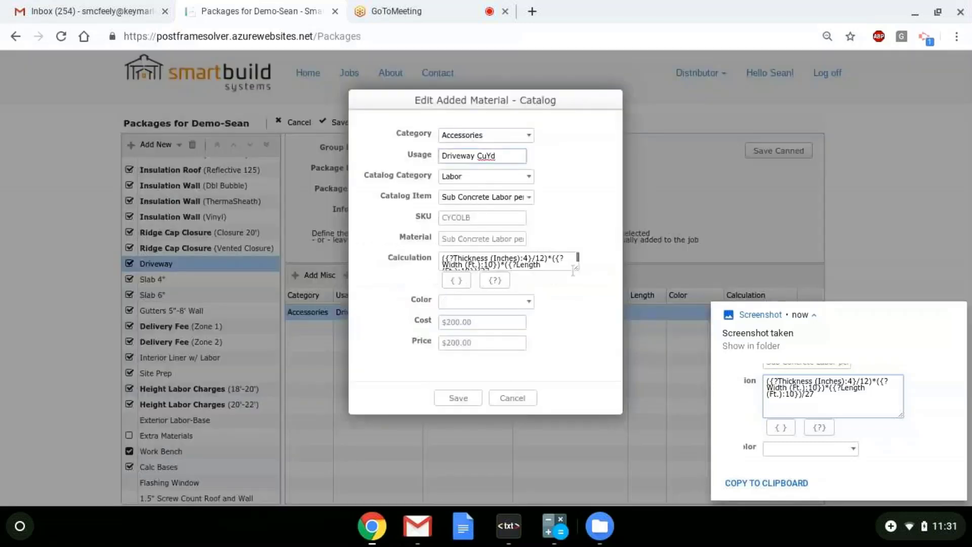
click(506, 269)
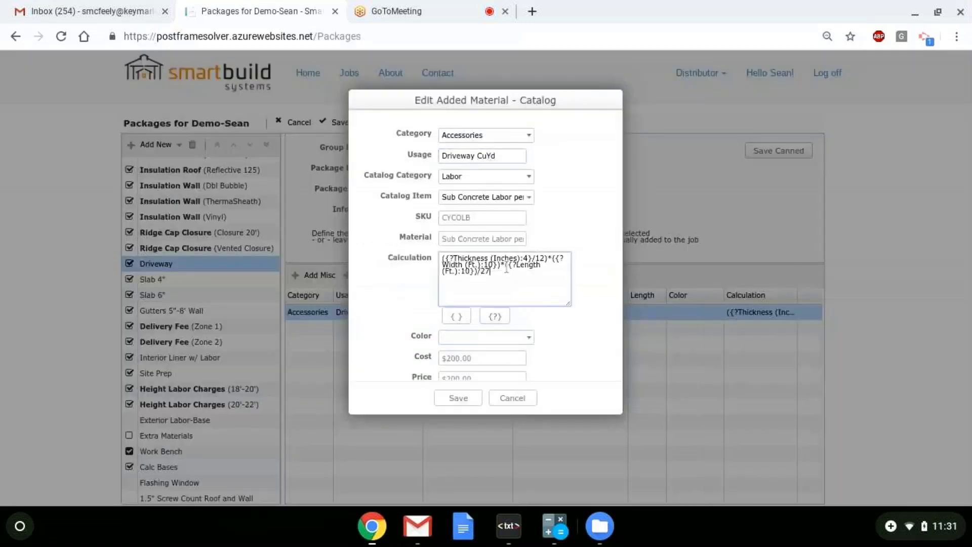
drag(506, 269, 443, 253)
key(BackSpace)
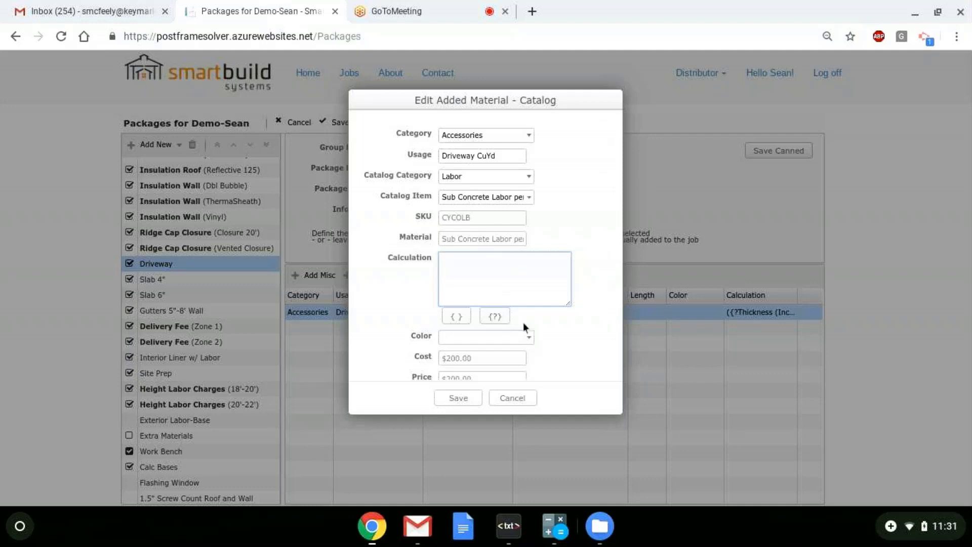
Step: Insert a question variable named "Thickness (Inches)" with a default of 4 into the empty calculation
click(495, 317)
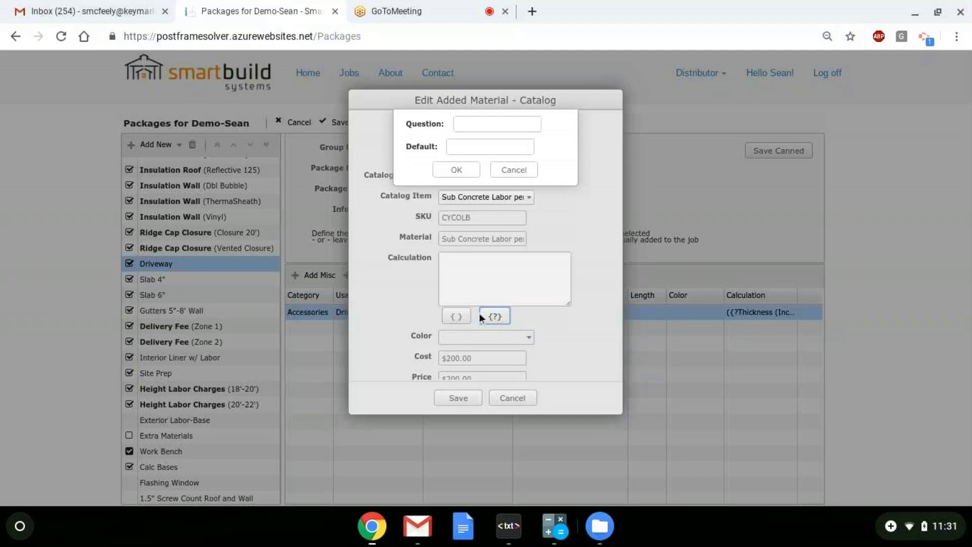
click(492, 123)
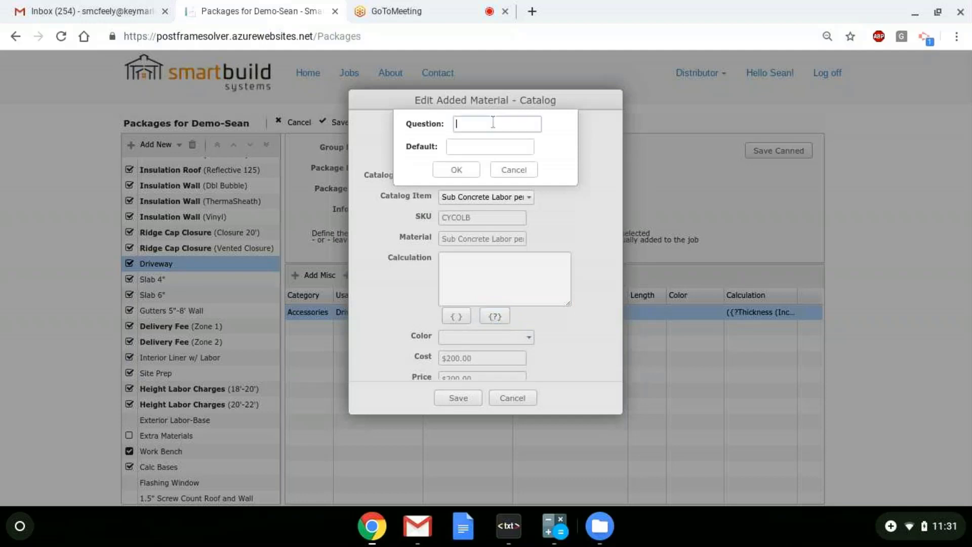
text(Thickness (Inches))
click(481, 143)
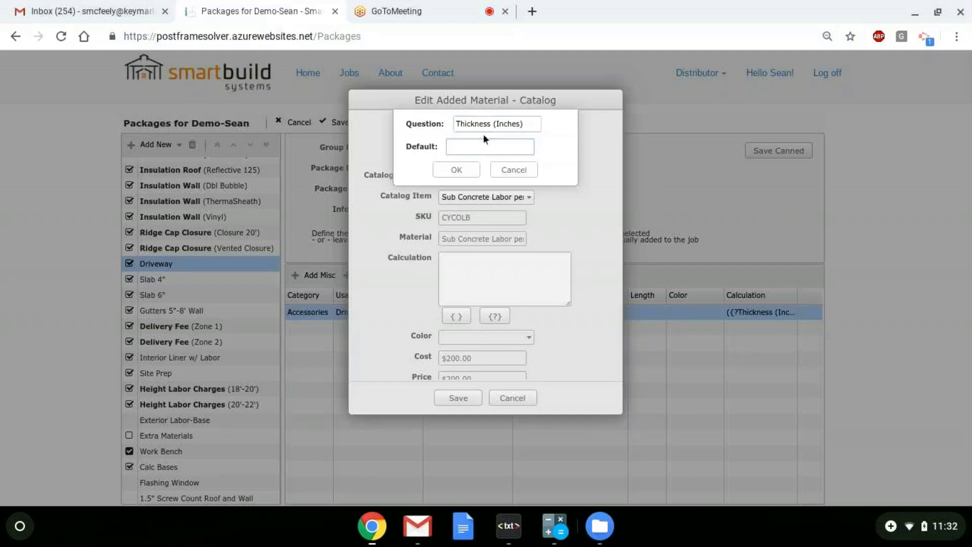
click(456, 170)
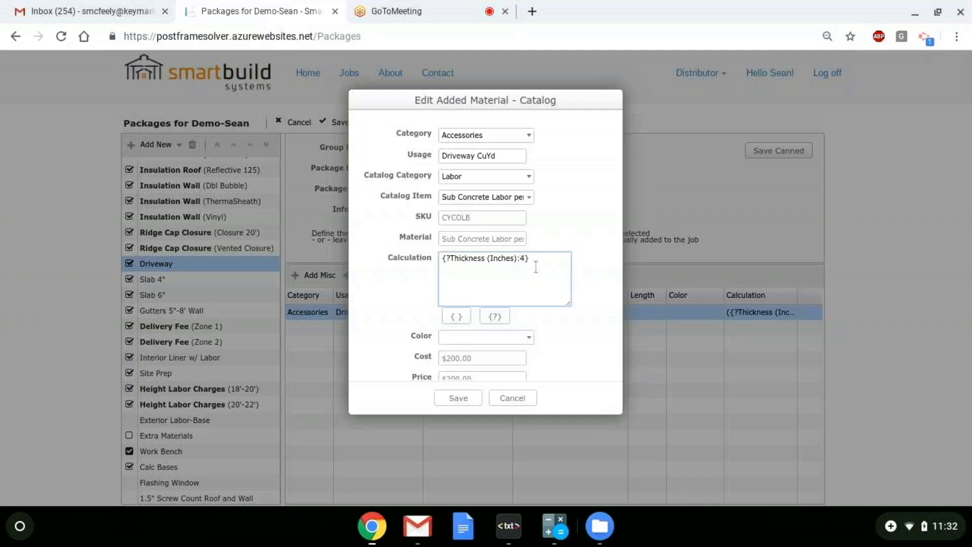
Step: Divide the thickness variable by 12, enclose that part in parentheses, and append a multiplication sign
text(/12)
click(527, 259)
key(Delete)
text(*)
key(BackSpace)
text(/)
click(552, 257)
text(()
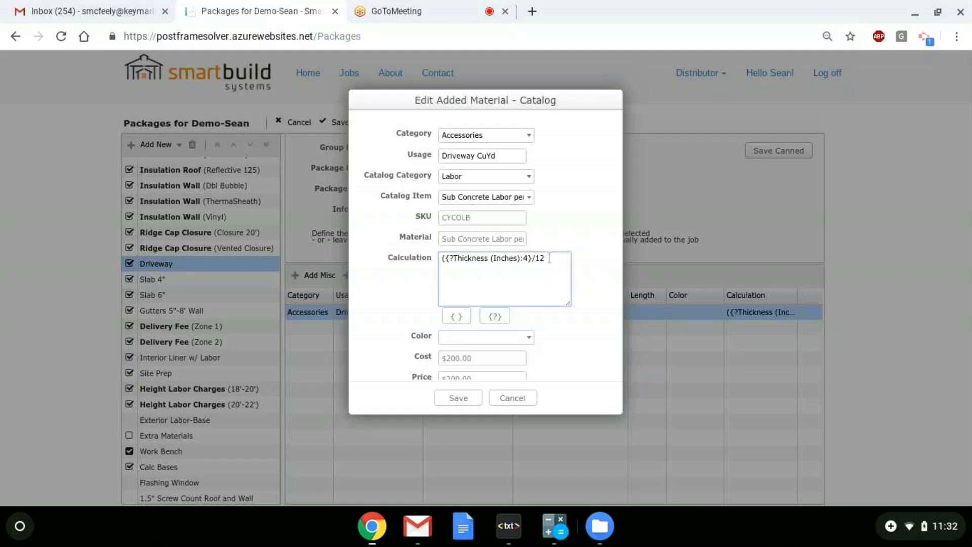
text()*)
Step: Insert a question variable named "Width (Feet)" with a default of 10 at the end of the calculation
click(502, 317)
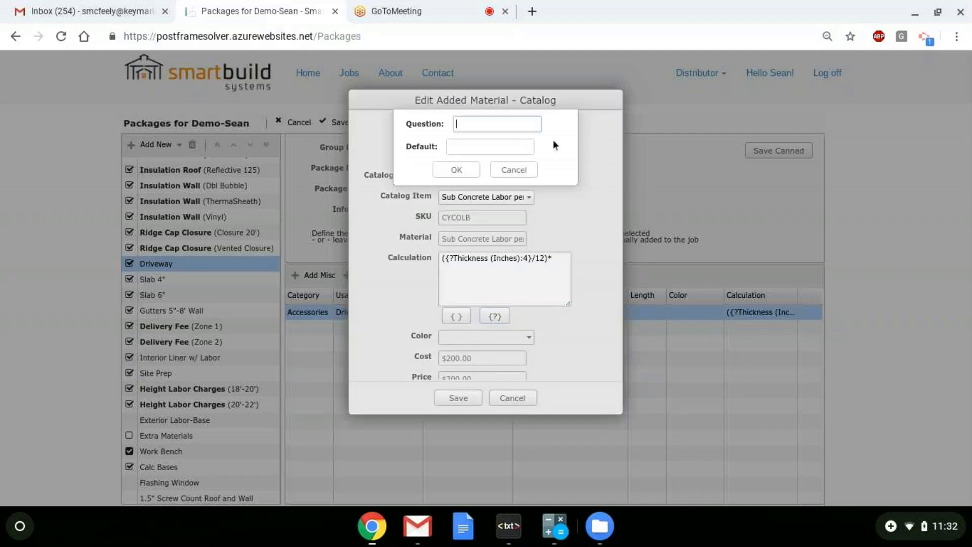
text(Width (Feet))
click(476, 150)
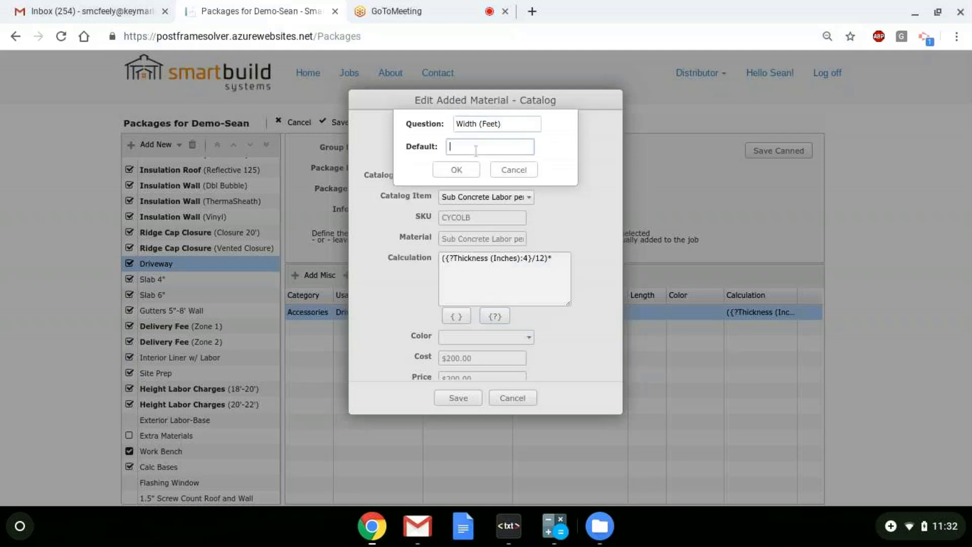
text(10)
click(457, 169)
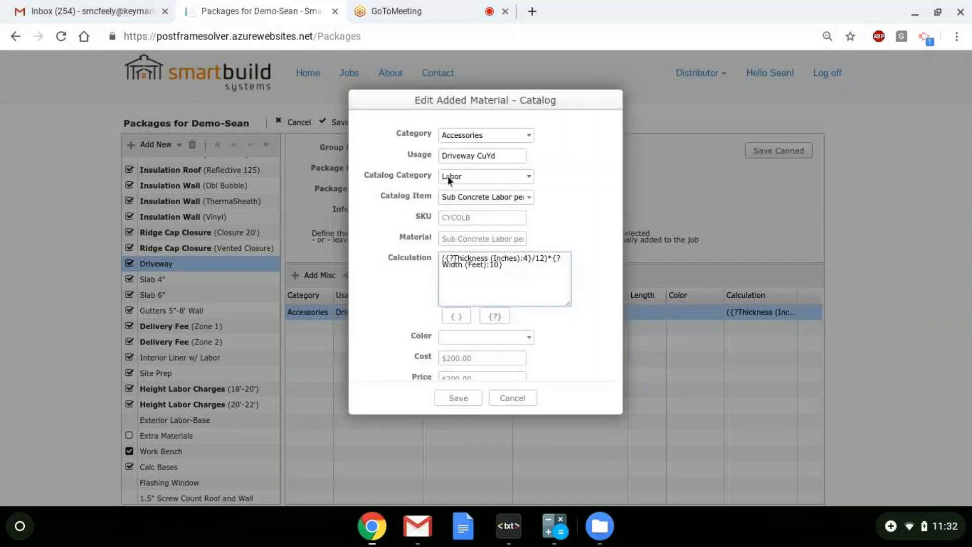
Step: Multiply the calculation by a new question variable named "Length (Feet)" with a default of 10
text(*)
click(500, 316)
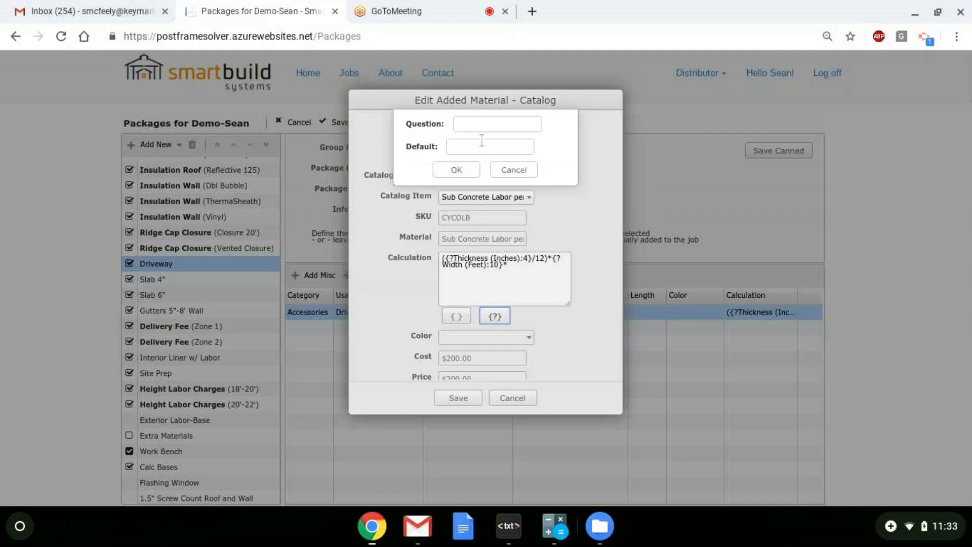
text(Length)
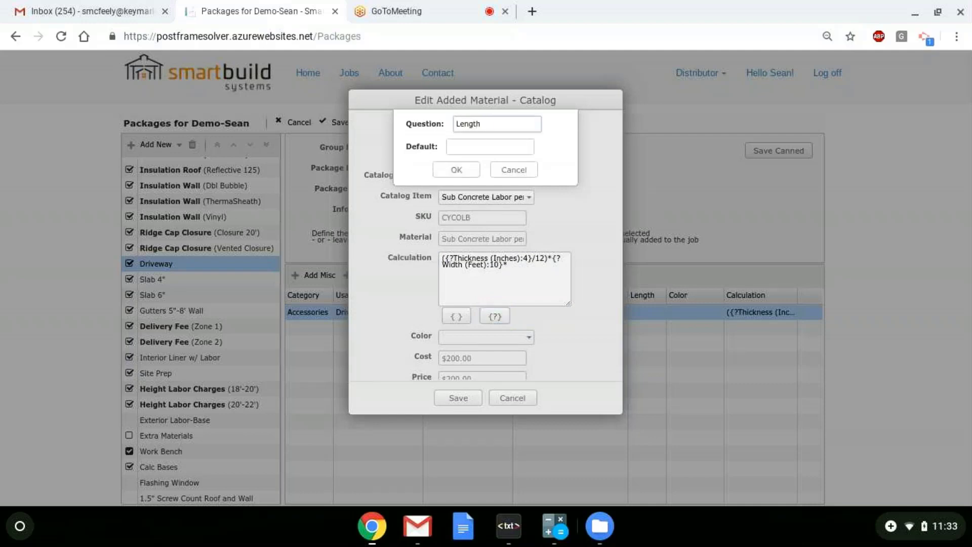
text( (Feet))
key(Tab)
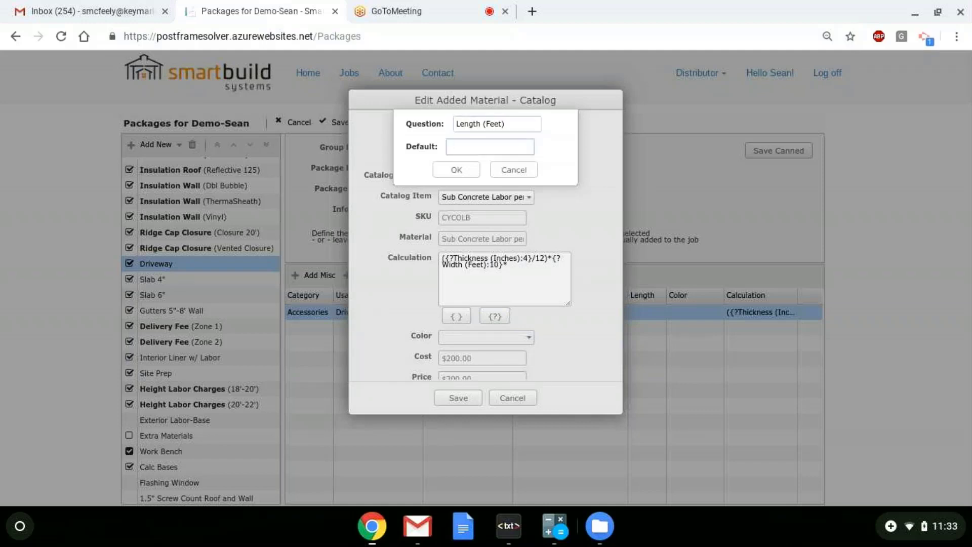
text(10)
click(456, 170)
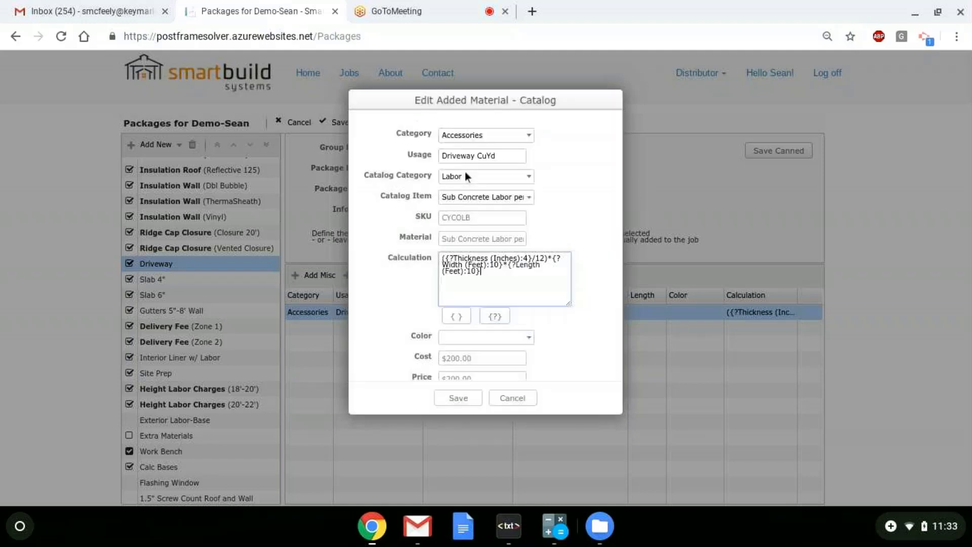
Step: Enclose the entire Driveway concrete calculation in outer parentheses and divide it by 27
click(443, 258)
text(()
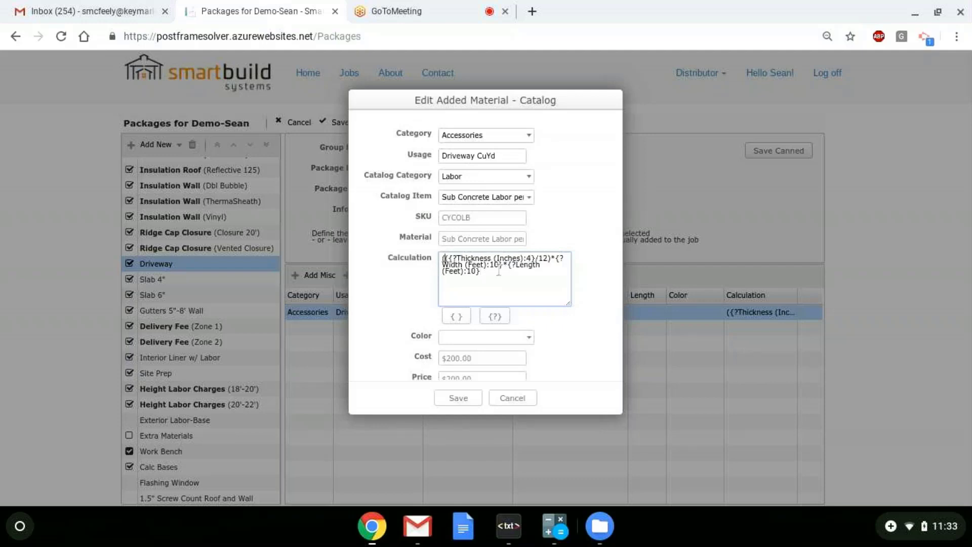
click(493, 272)
text()/27)
Step: Switch to GoToMeeting, mute all meeting attendees, and return to the SmartBuild packages page
click(430, 7)
click(945, 293)
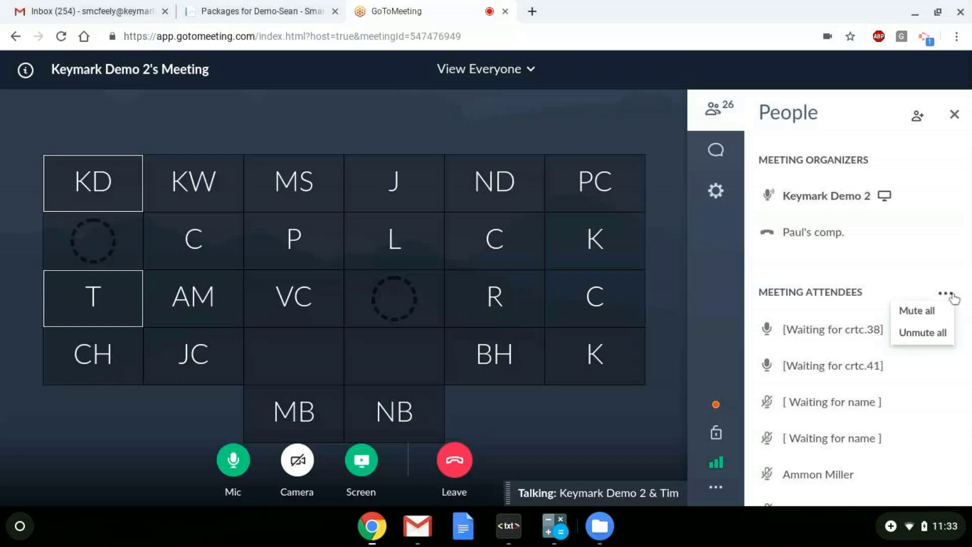
click(927, 313)
click(255, 11)
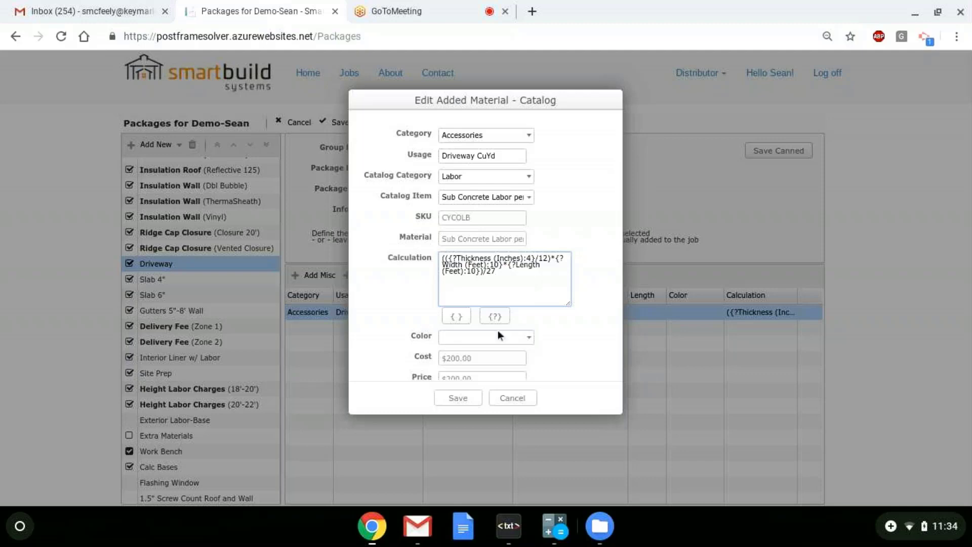
Step: Save the edited Driveway material and resize the material list's columns to give the Calculation column more room
scroll(497, 330, down, 1)
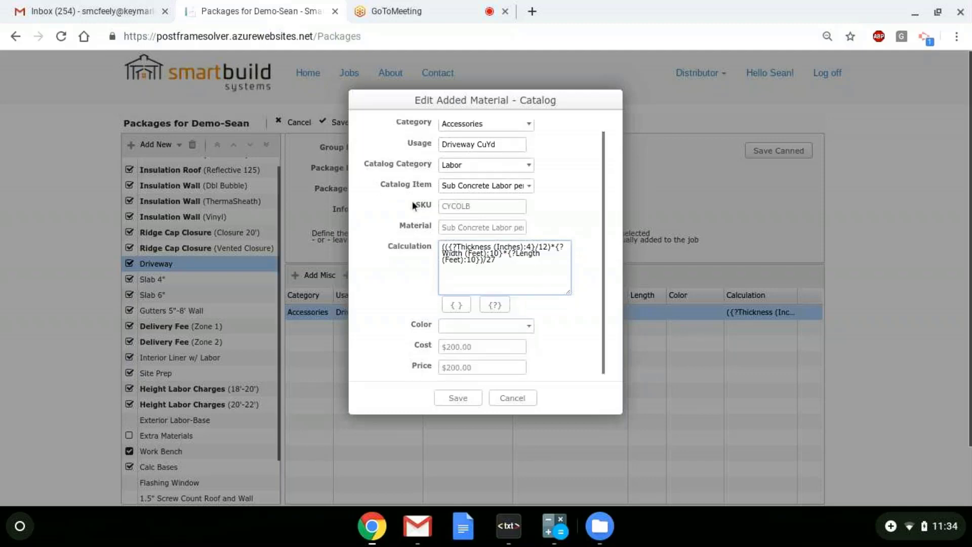
click(451, 397)
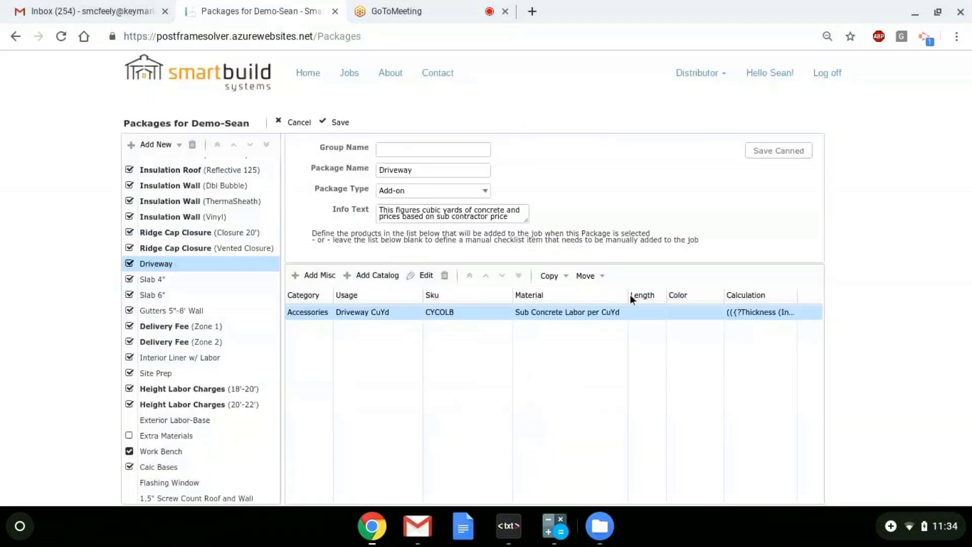
drag(586, 295, 462, 304)
drag(678, 299, 881, 309)
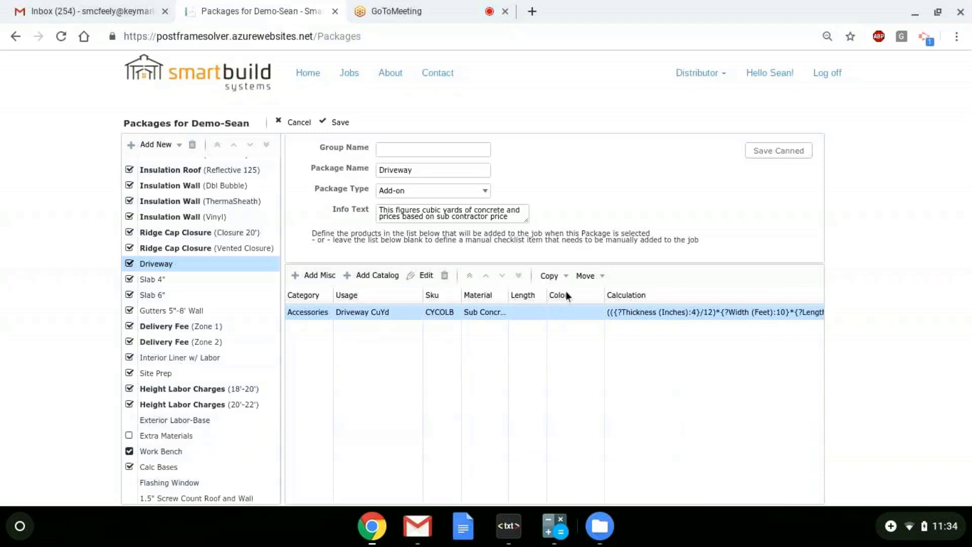
drag(582, 296, 543, 300)
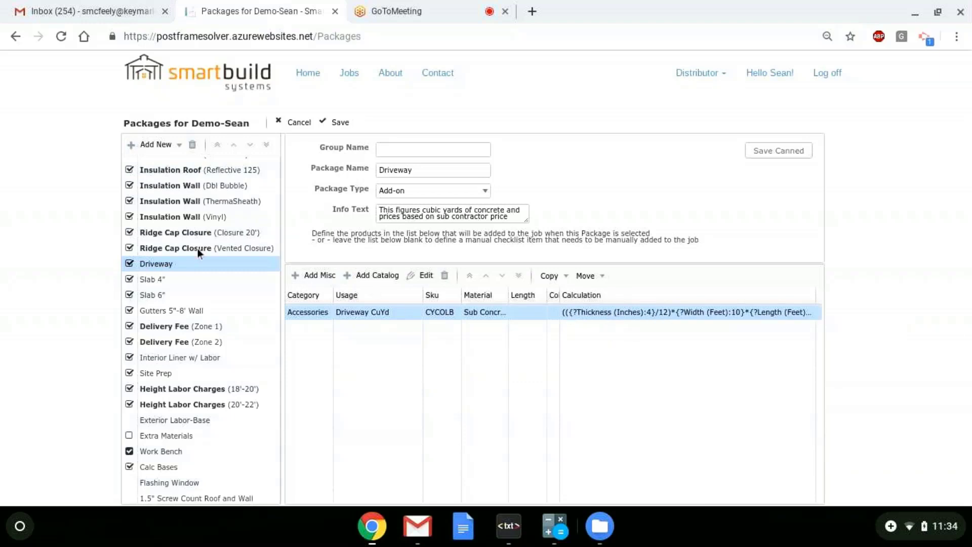
Step: Open the material of the Insulation Roof (Dbl Bubble) package for editing and set its usage to "Insulation"
scroll(172, 249, down, 2)
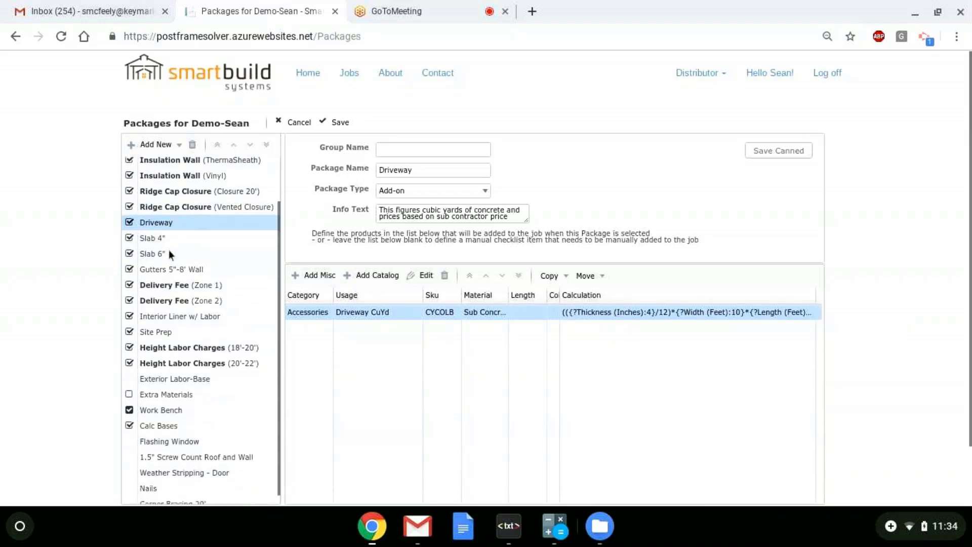
scroll(173, 280, up, 2)
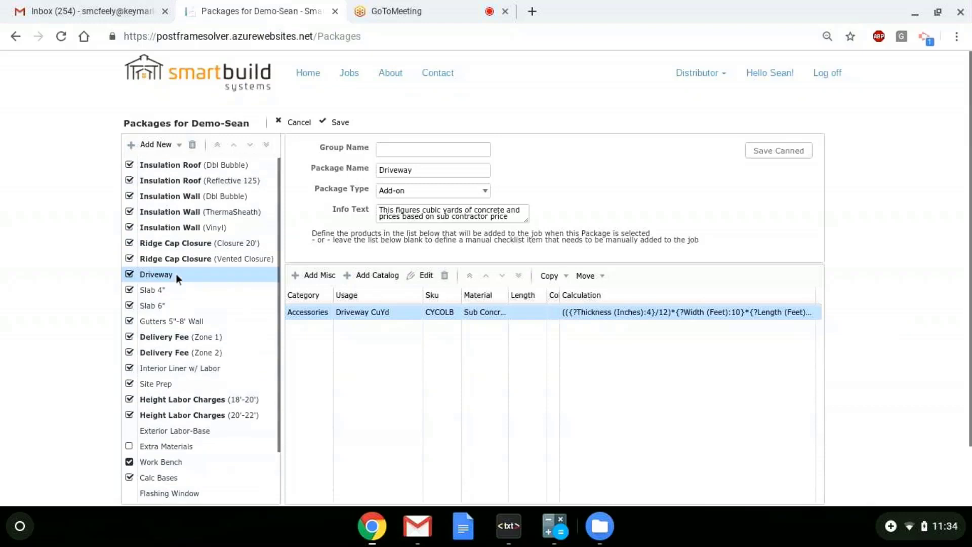
click(219, 167)
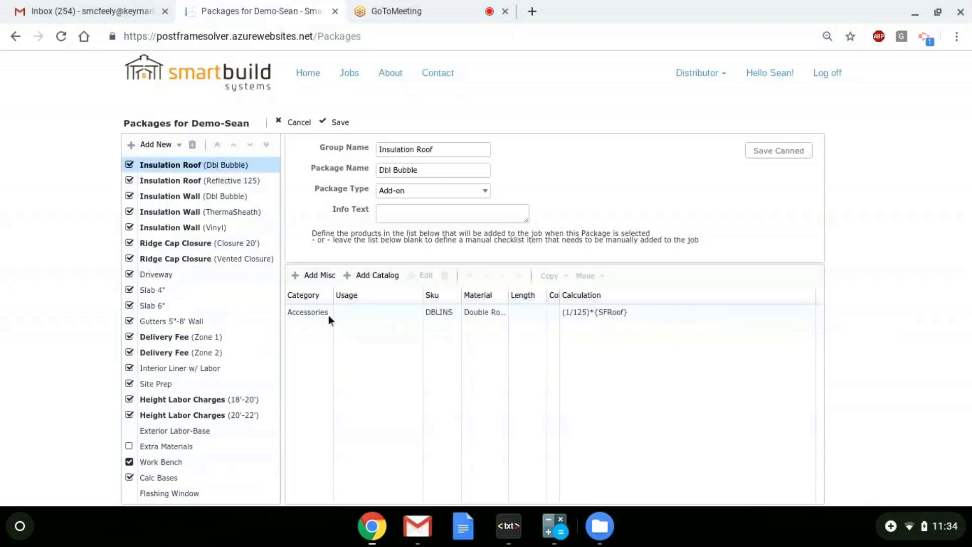
click(499, 315)
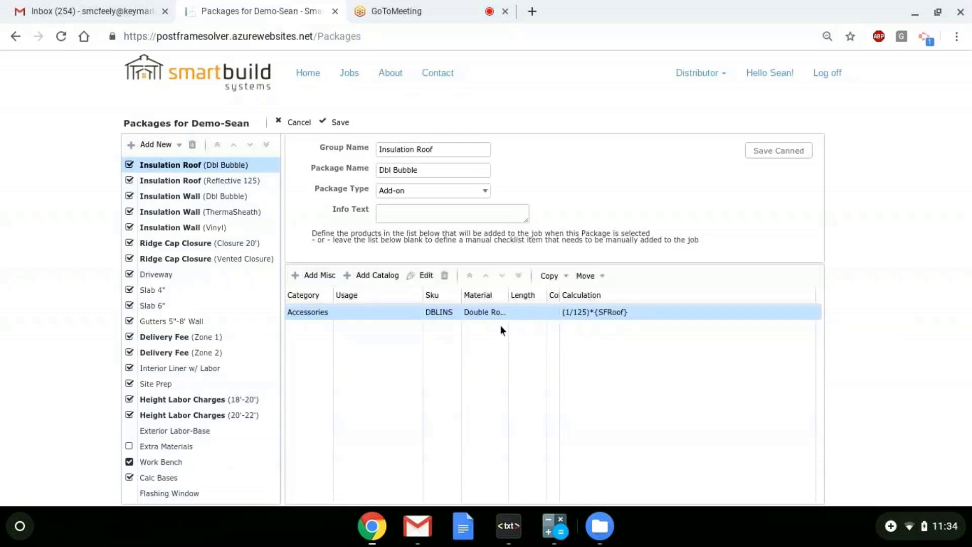
click(418, 277)
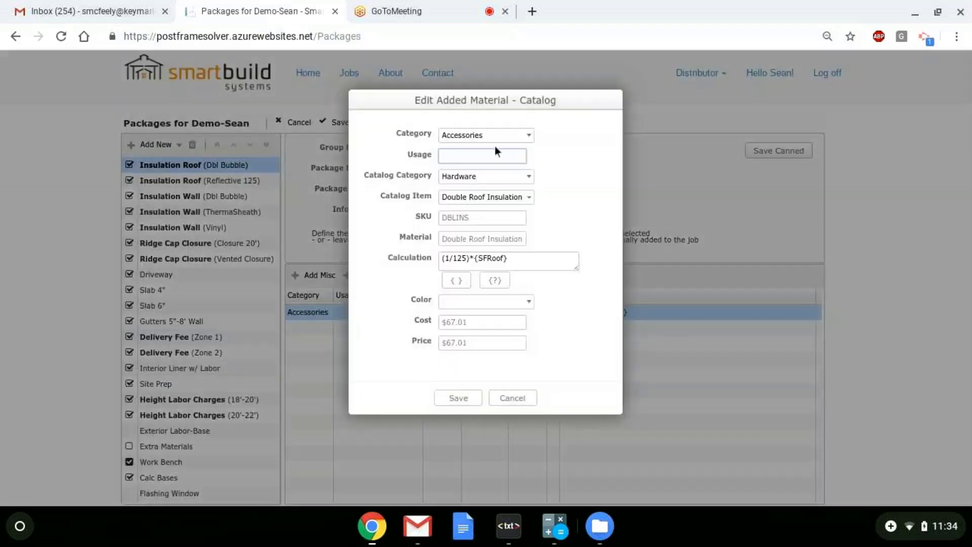
drag(518, 100, 537, 124)
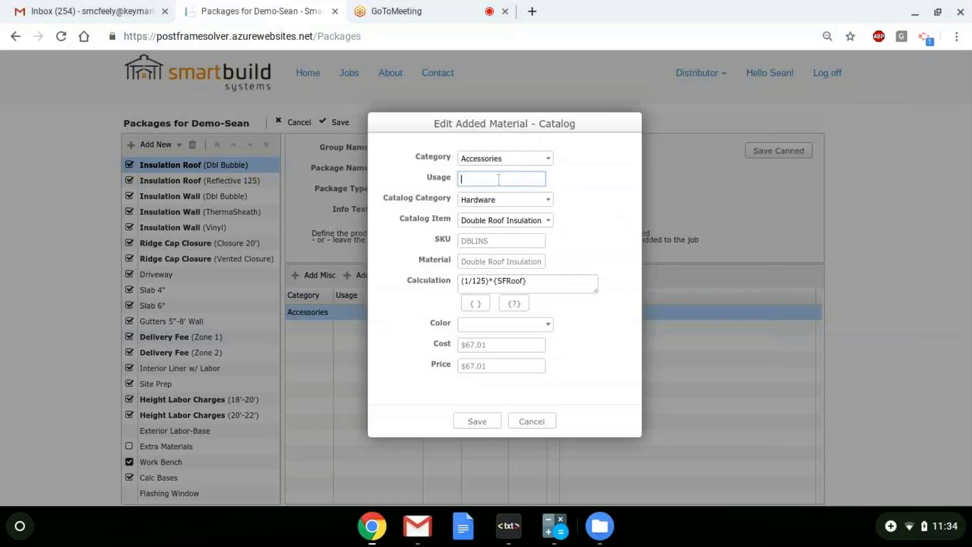
text(Insulation)
click(565, 281)
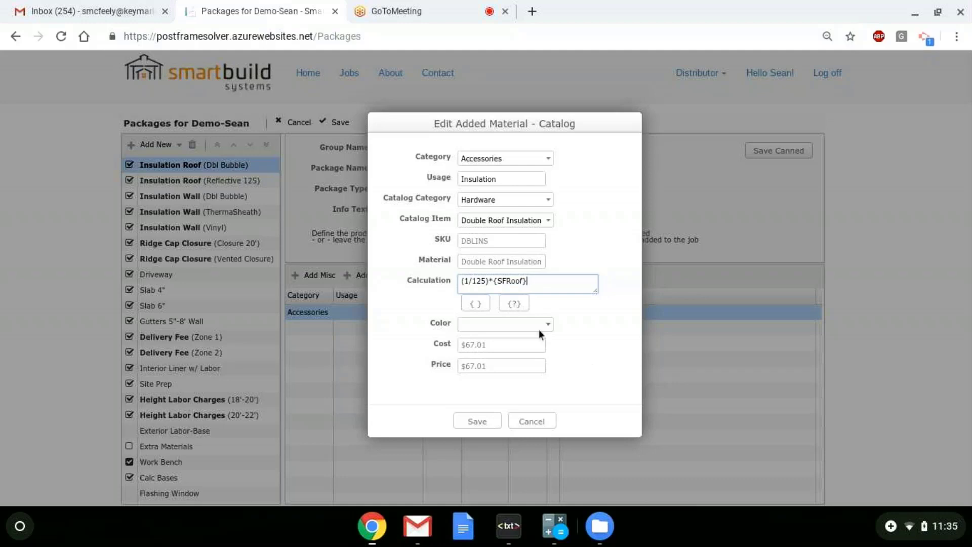
Step: Switch to the Calculator, multiply 4 by 125 to get the roll's coverage, and close it
click(556, 527)
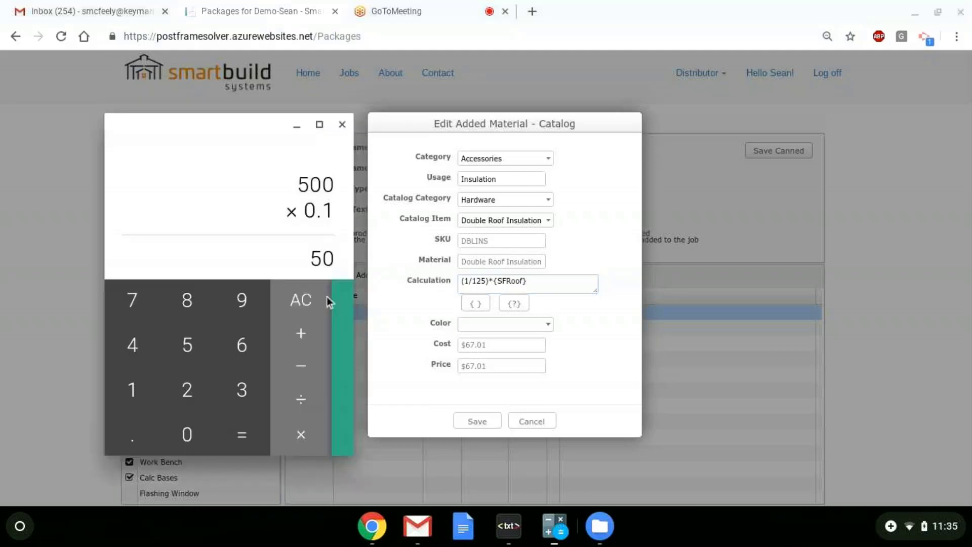
click(309, 302)
click(133, 345)
click(300, 434)
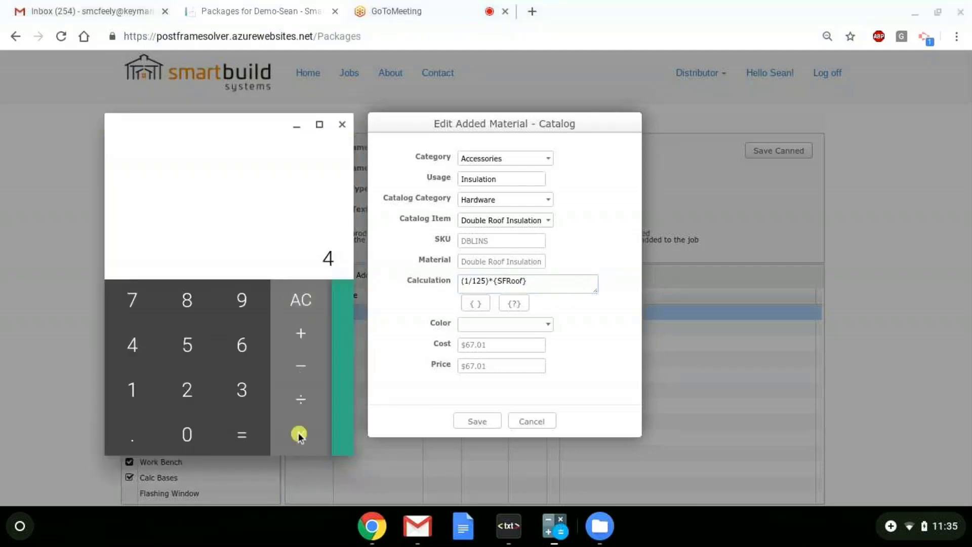
click(134, 390)
click(187, 390)
click(186, 346)
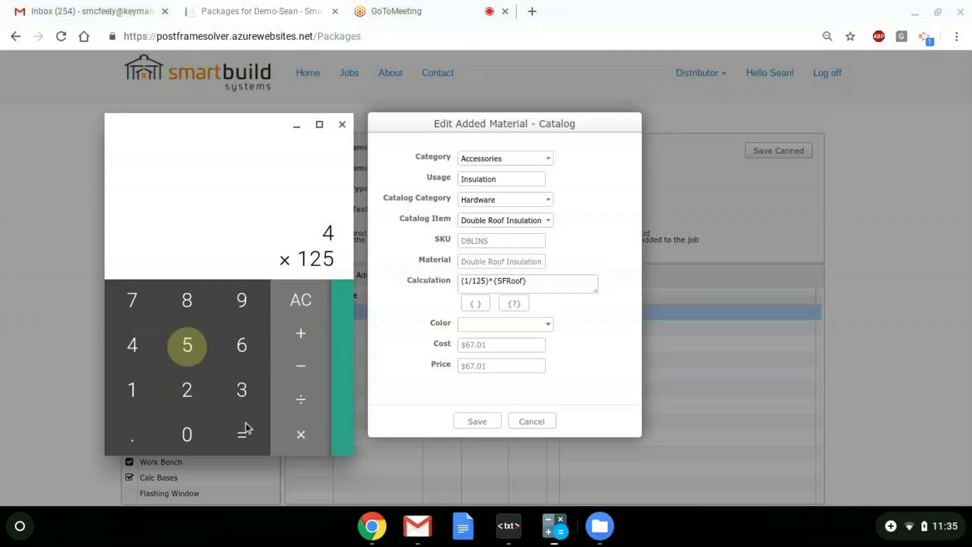
click(244, 429)
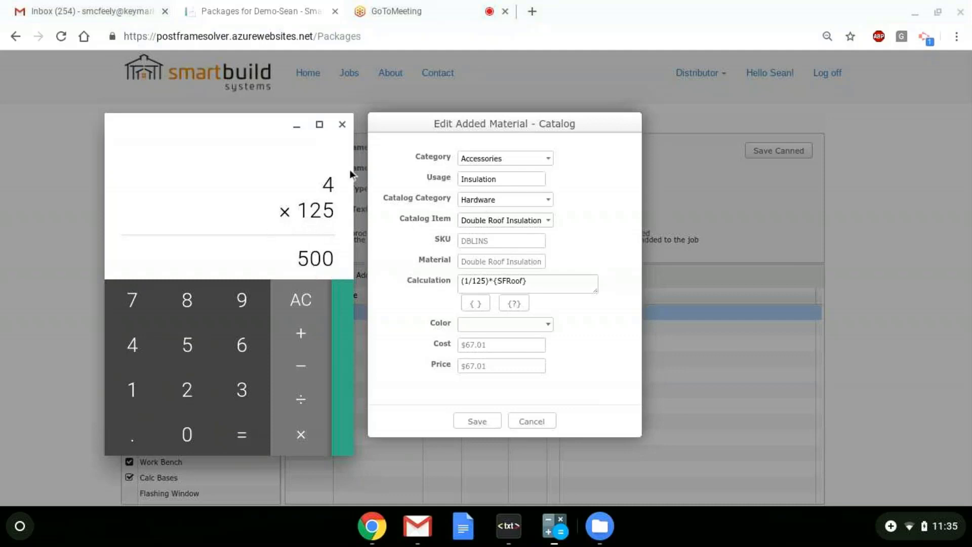
click(339, 128)
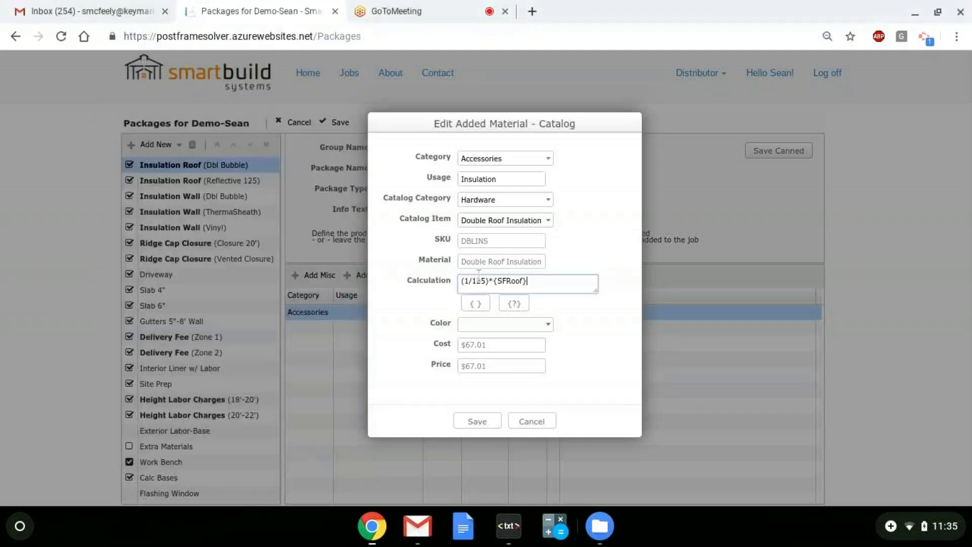
Step: Change the divisor in the roof insulation calculation to 500
click(486, 280)
key(BackSpace)
key(BackSpace)
key(BackSpace)
text(500)
Step: Replace the variable after the multiplication sign with the predefined SF Roof Sheathing variable and save the insulation material
click(489, 280)
drag(493, 282, 537, 280)
key(BackSpace)
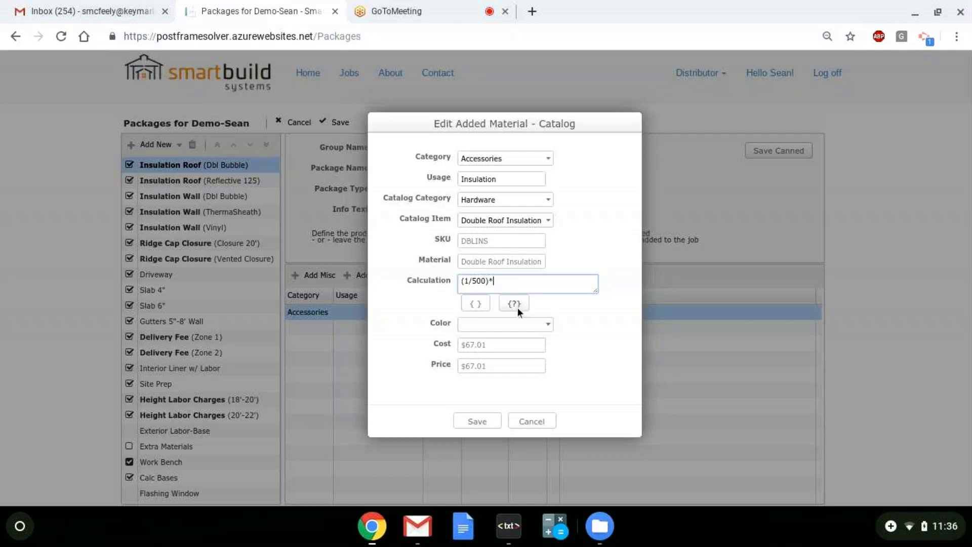
click(475, 303)
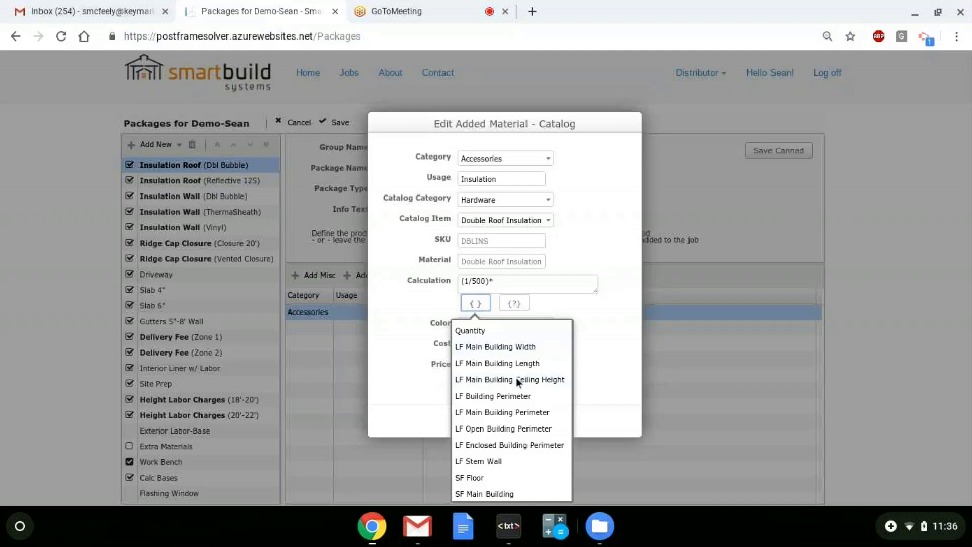
scroll(521, 352, down, 1)
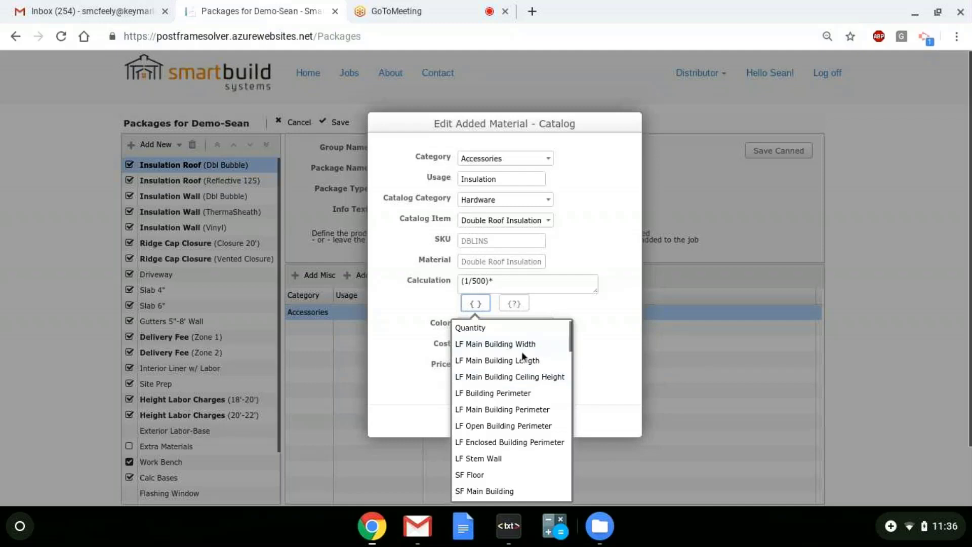
scroll(521, 357, down, 1)
scroll(515, 357, down, 2)
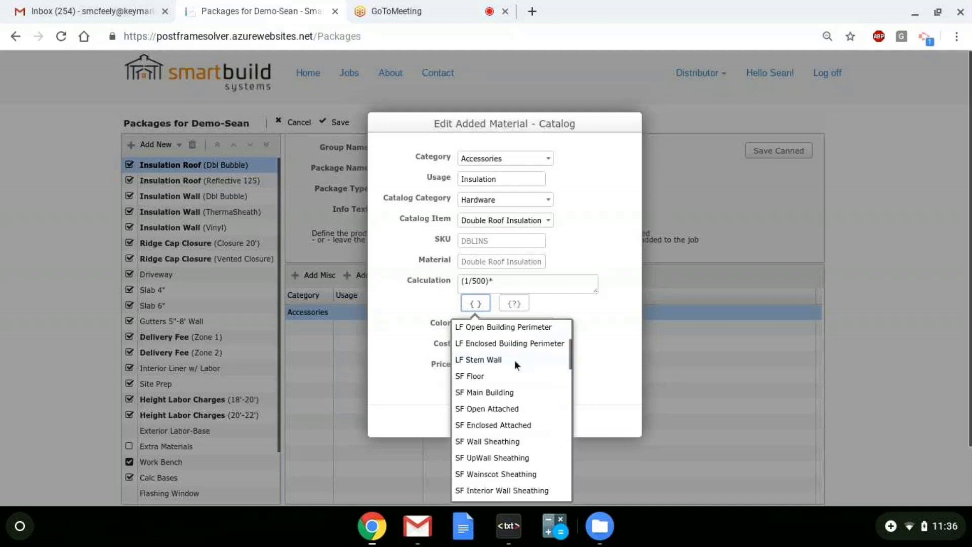
scroll(511, 362, down, 2)
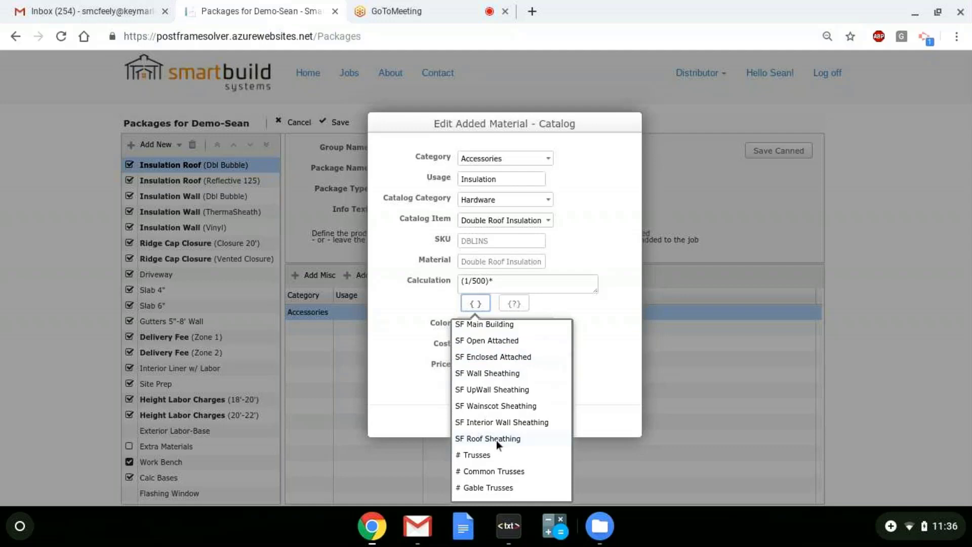
click(496, 439)
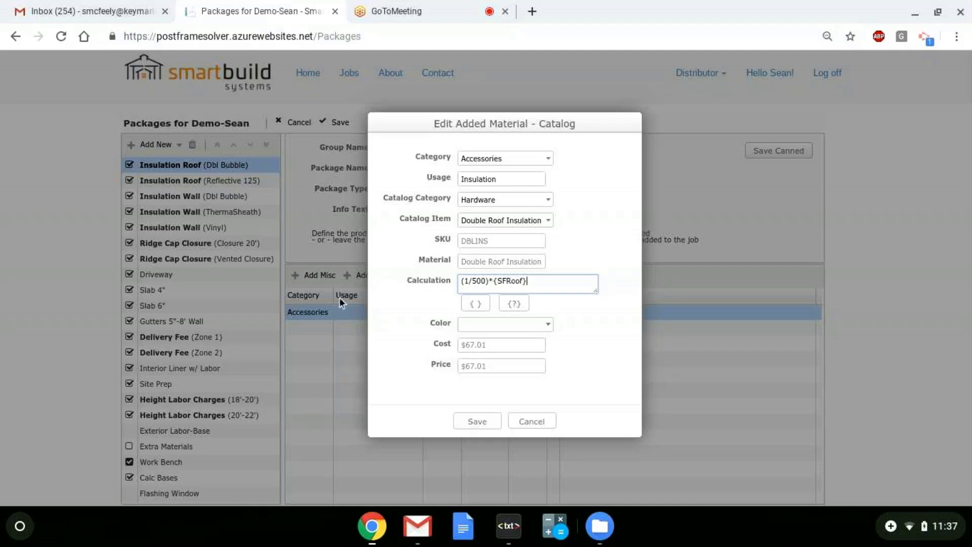
click(487, 421)
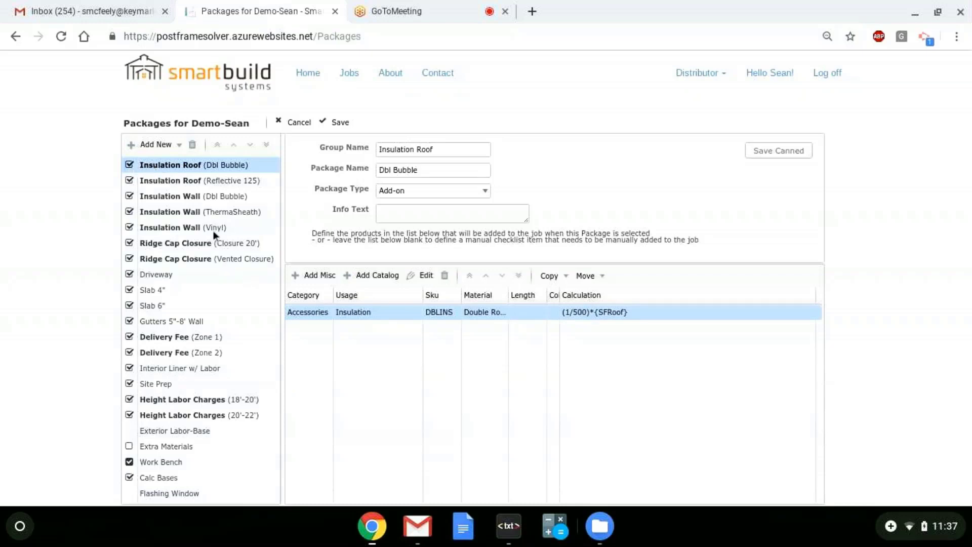
Step: Open the Flashing Window package and examine the available package types without changing its Base Macro type
scroll(192, 273, down, 1)
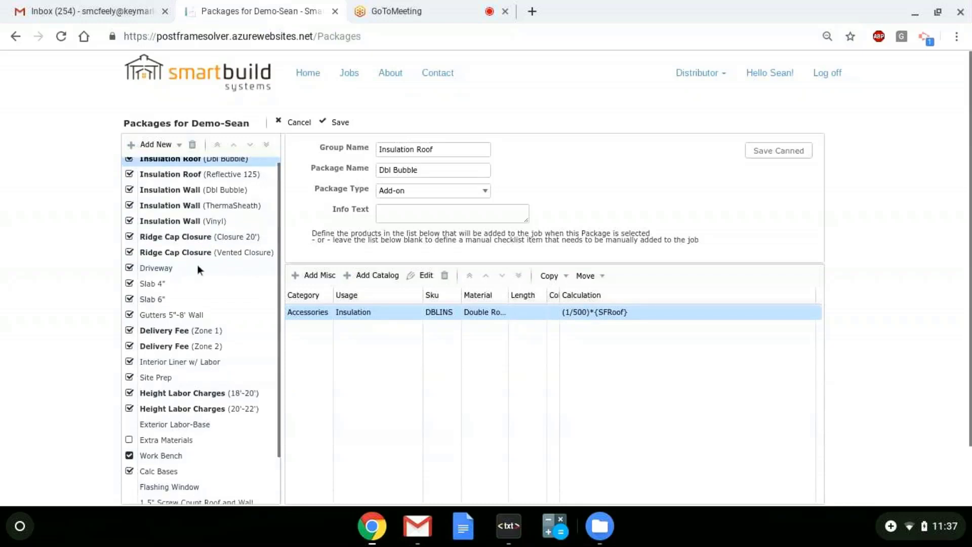
scroll(197, 264, up, 1)
scroll(212, 195, down, 3)
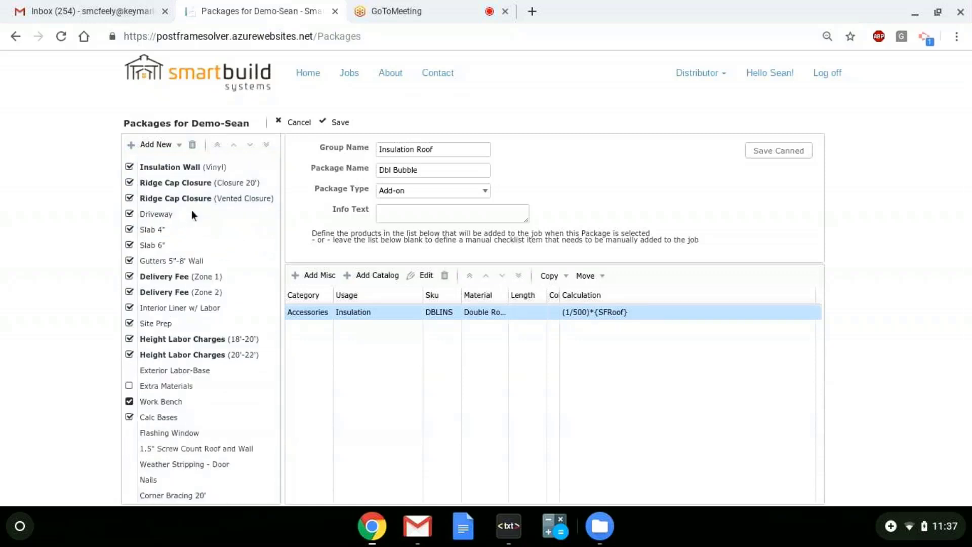
scroll(191, 210, up, 3)
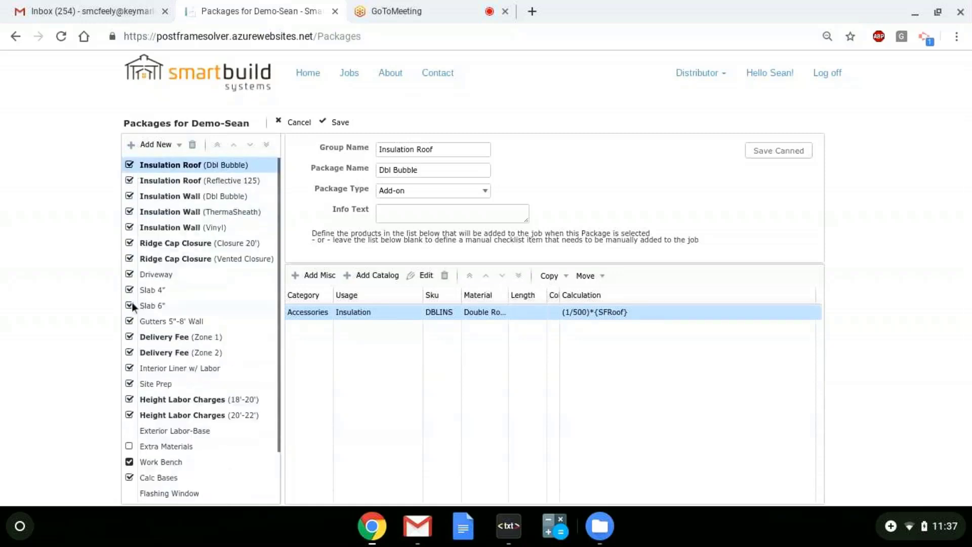
scroll(183, 242, down, 2)
scroll(172, 242, up, 2)
scroll(142, 244, down, 4)
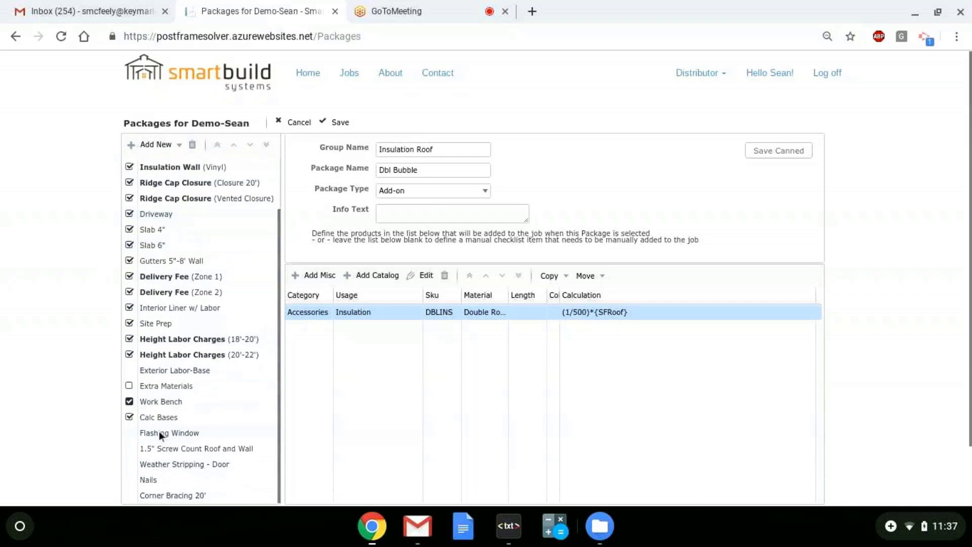
click(204, 433)
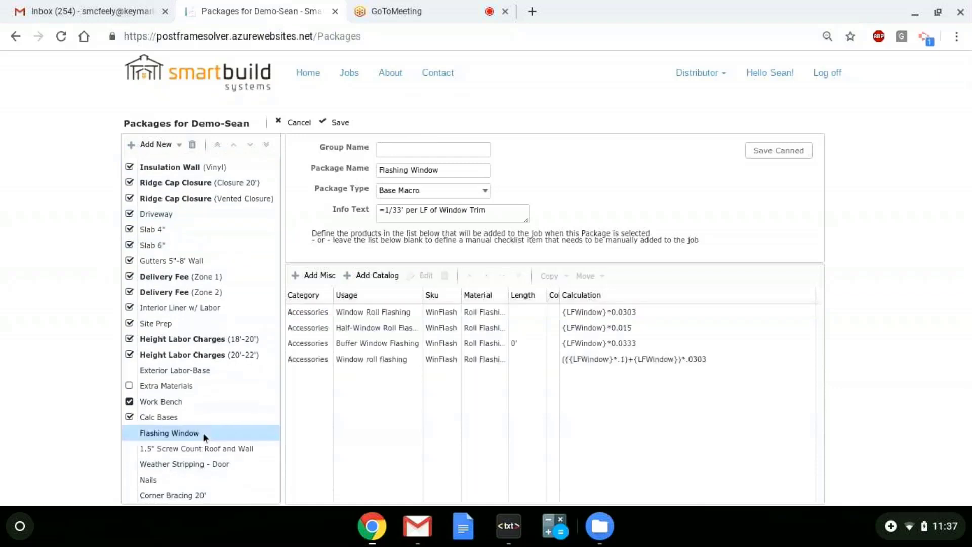
click(436, 192)
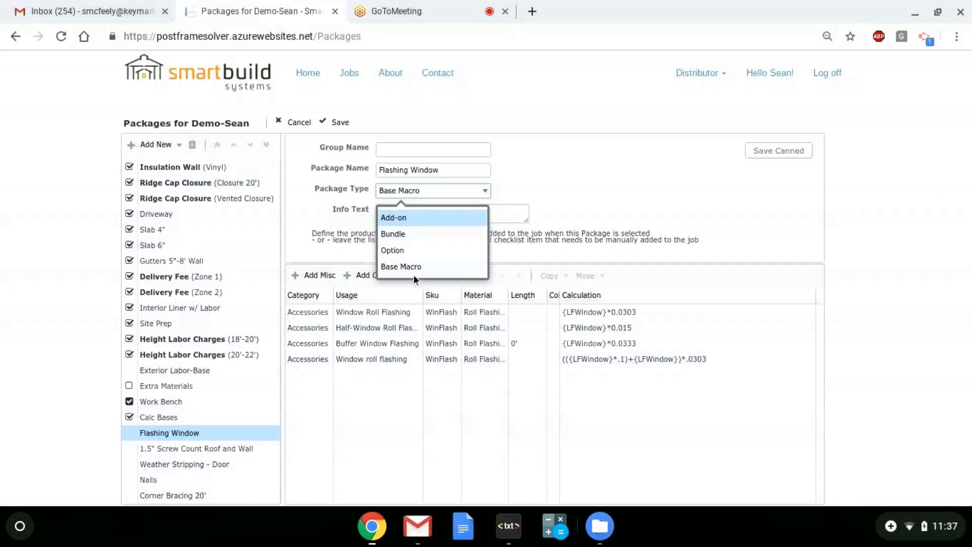
click(606, 166)
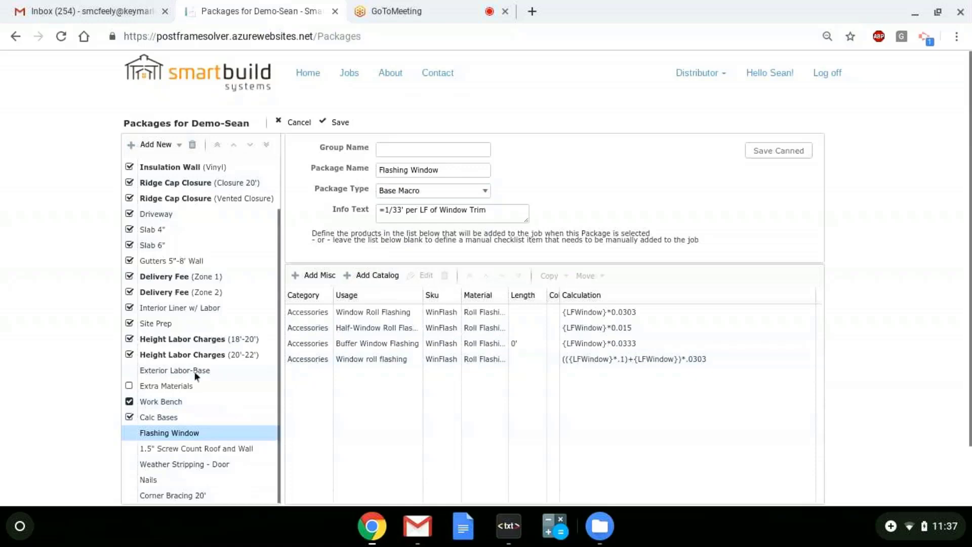
Step: Select the Window Roll Flashing material in the Flashing Window package to examine its calculation
scroll(196, 372, down, 2)
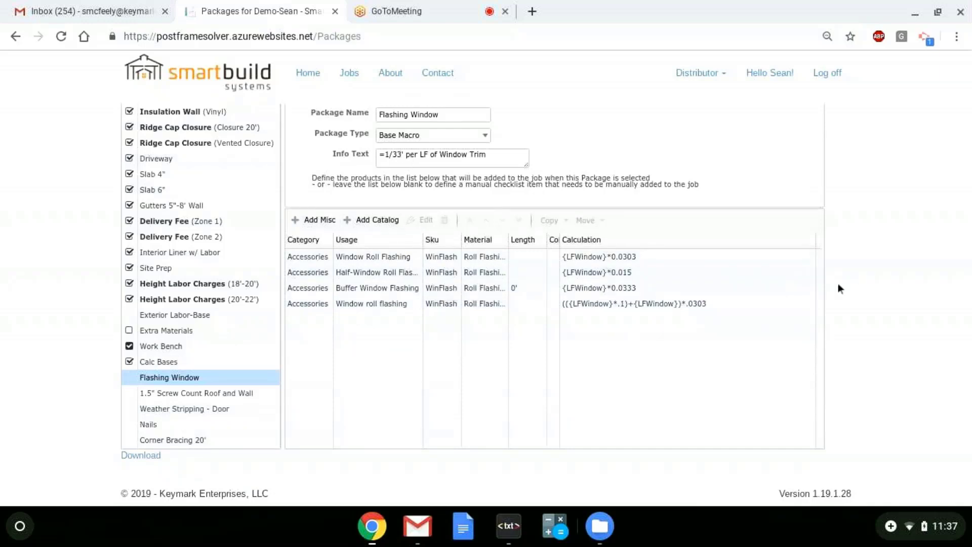
click(624, 257)
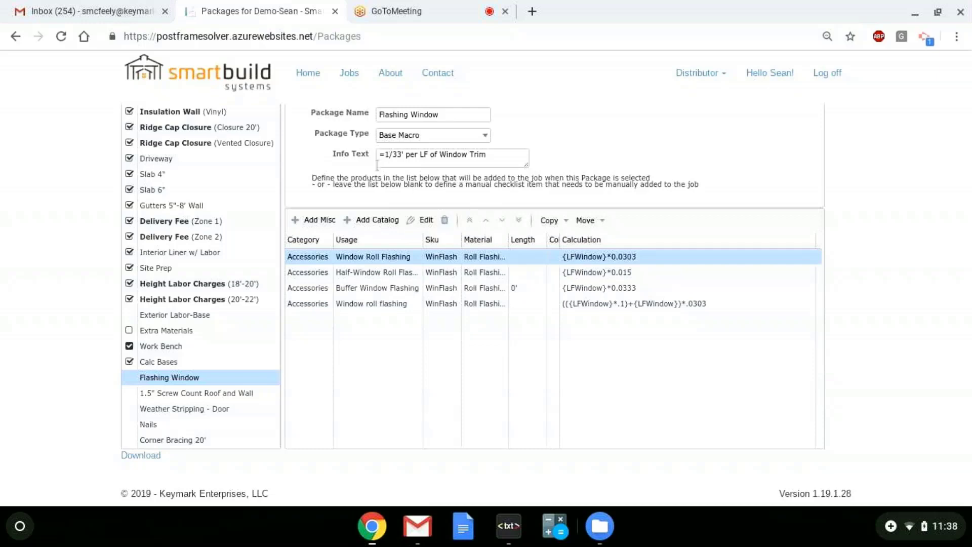
Step: Examine the calculations of the four roll flashing materials in the Flashing Window package one after another
click(606, 253)
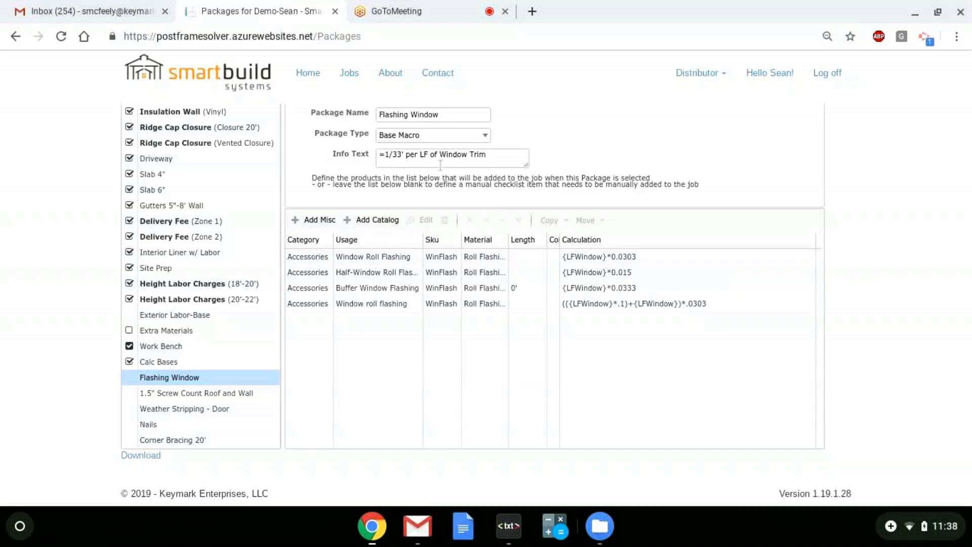
click(628, 274)
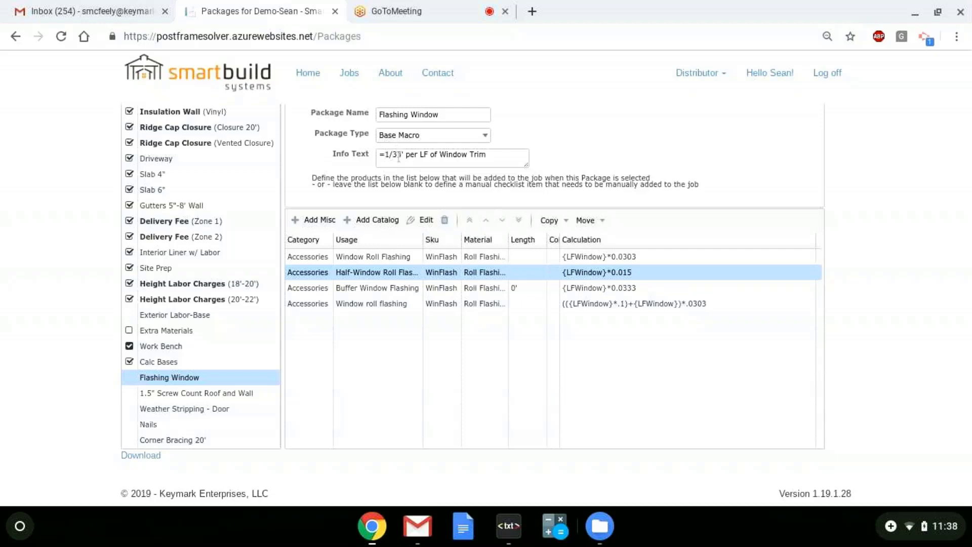
click(634, 291)
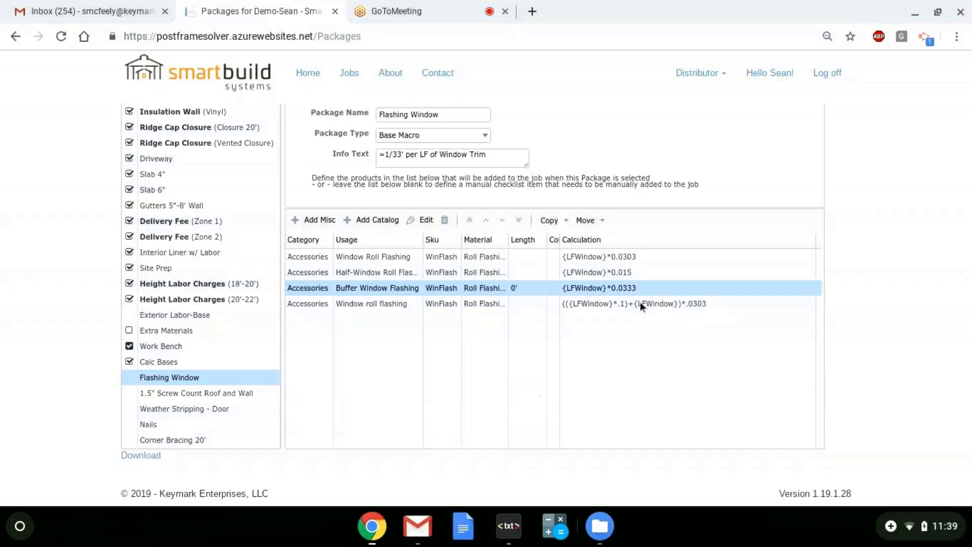
click(641, 302)
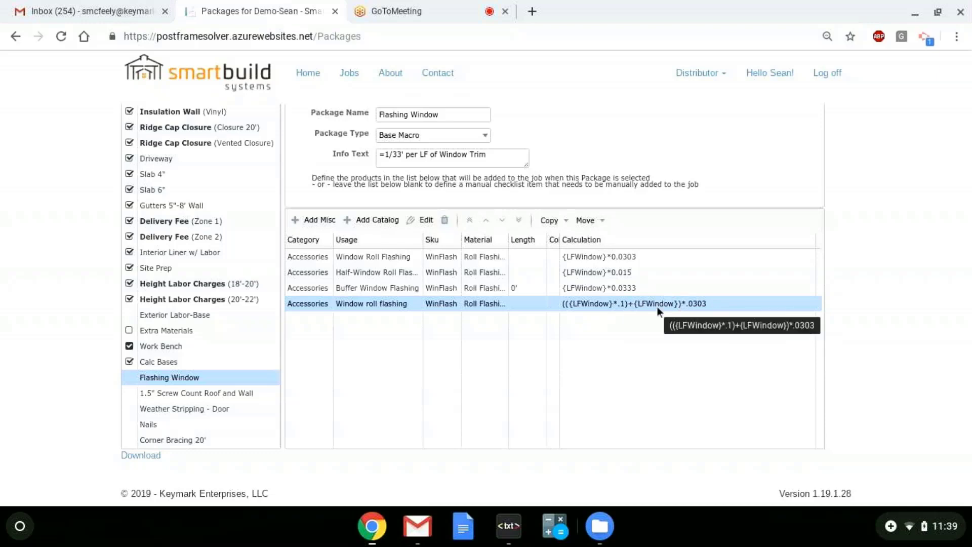
Step: Examine the Roof Screws calculation in the 1.5" Screw Count Roof and Wall package and the material calculations in the Nails package
click(194, 393)
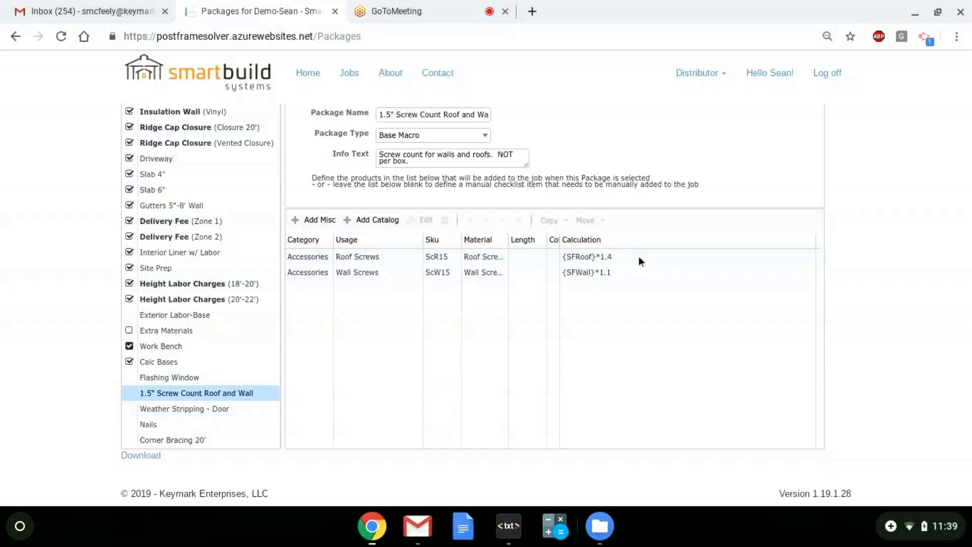
click(609, 257)
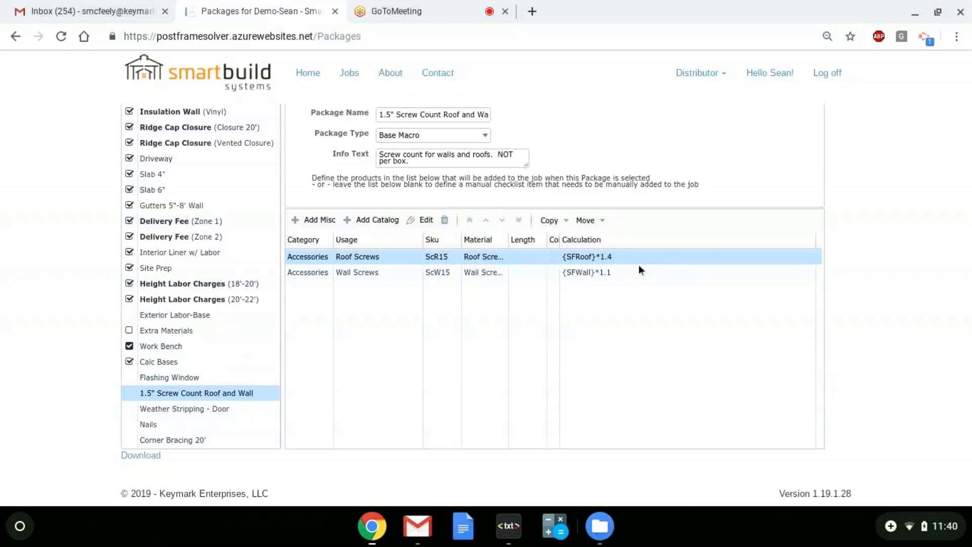
click(184, 426)
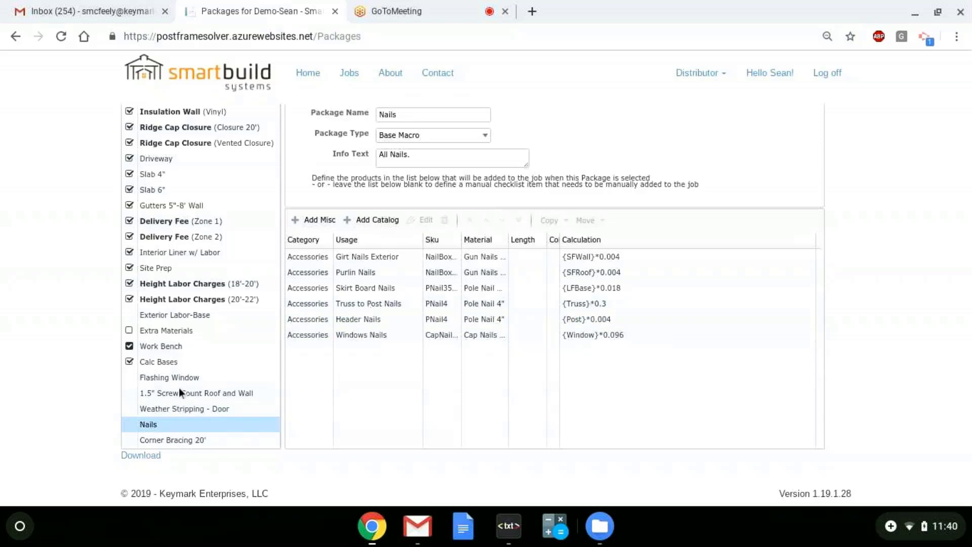
Step: Open the Interior Liner w/ Labor package, widen the Sku column, and examine the Int Labor and Int Labor Window Trim materials
scroll(213, 408, down, 1)
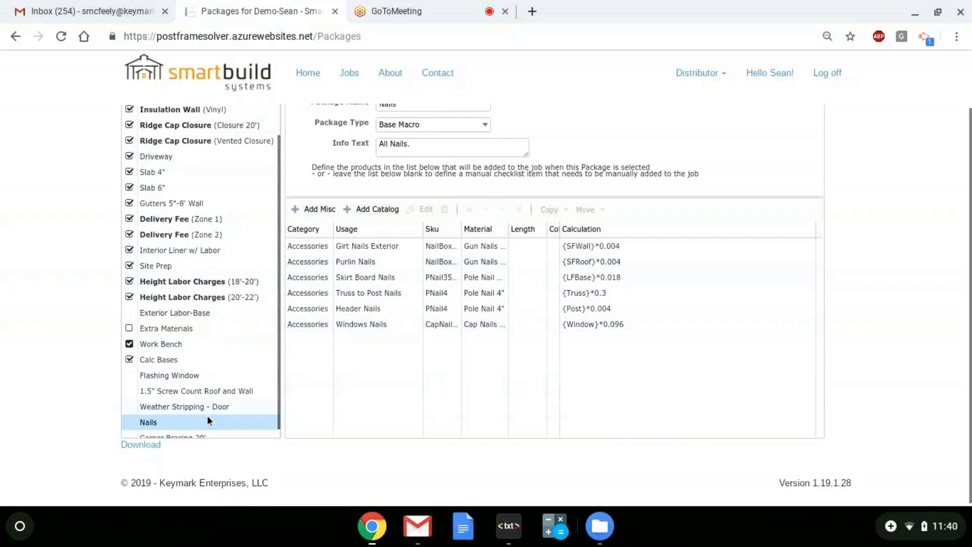
scroll(208, 415, down, 1)
scroll(205, 414, up, 3)
scroll(206, 417, up, 1)
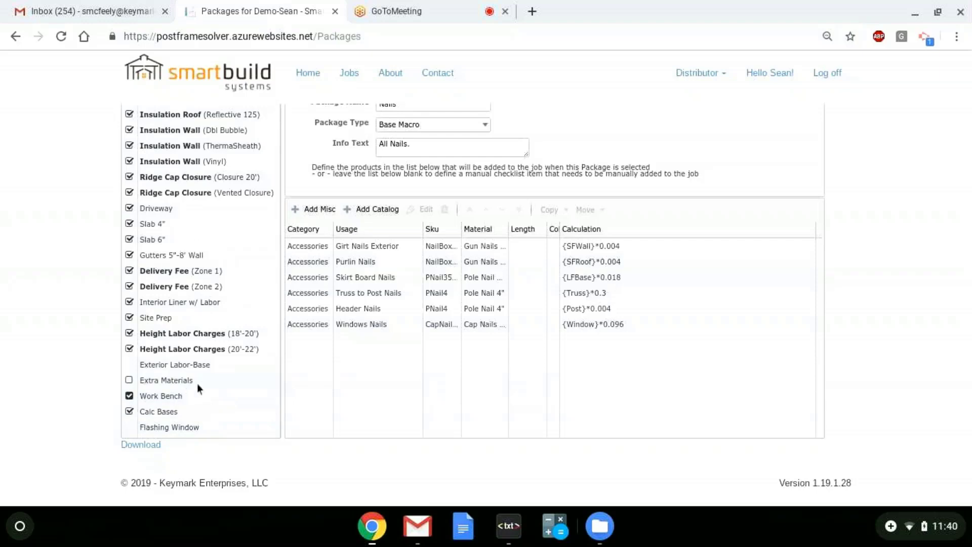
scroll(197, 383, up, 2)
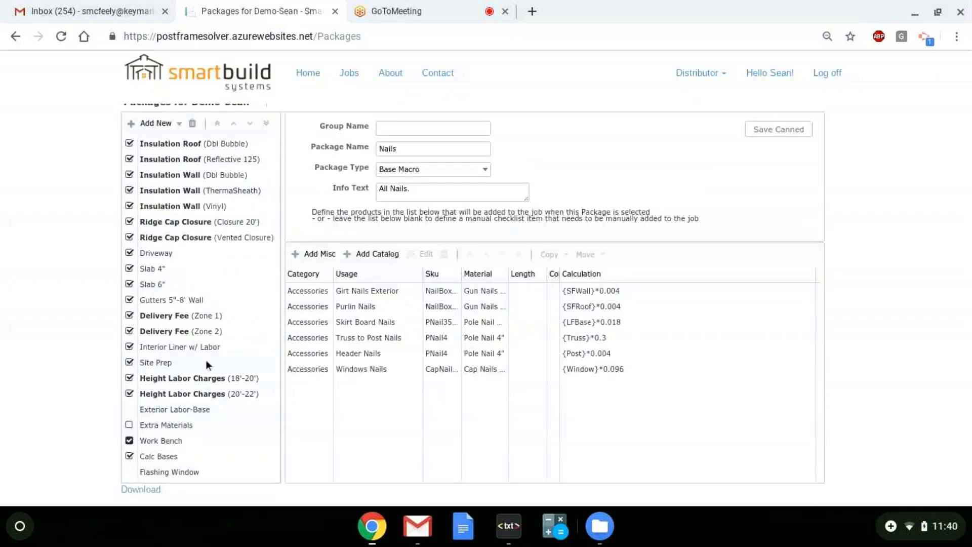
click(224, 346)
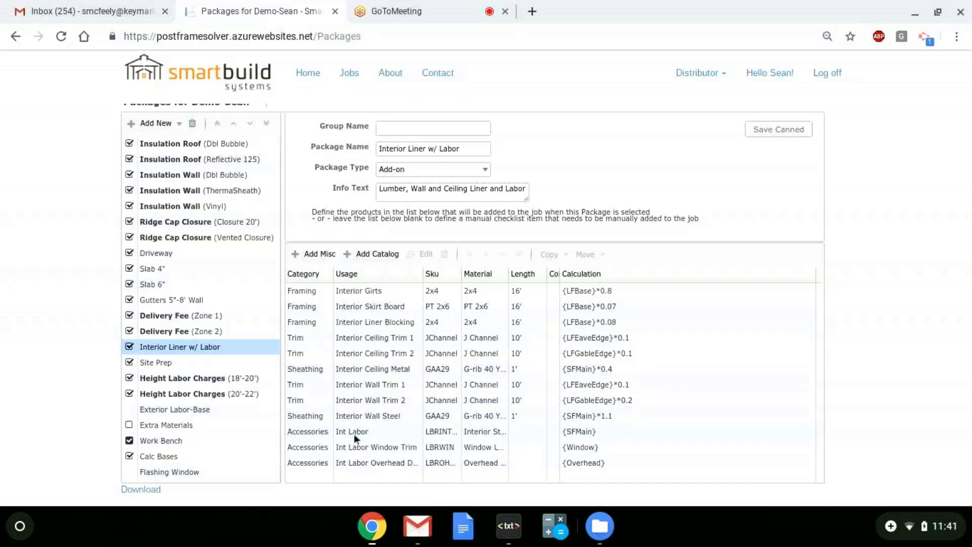
scroll(353, 433, down, 1)
click(381, 409)
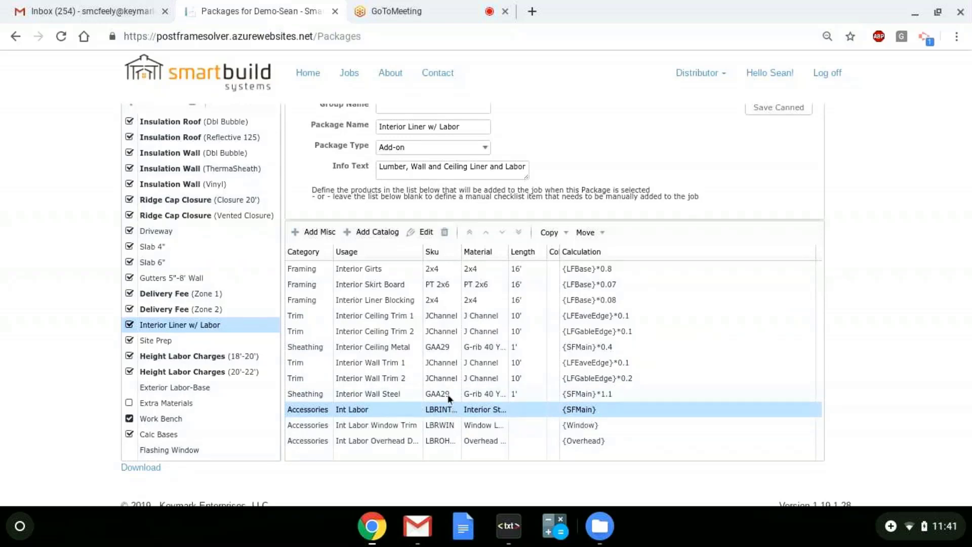
drag(461, 253, 484, 256)
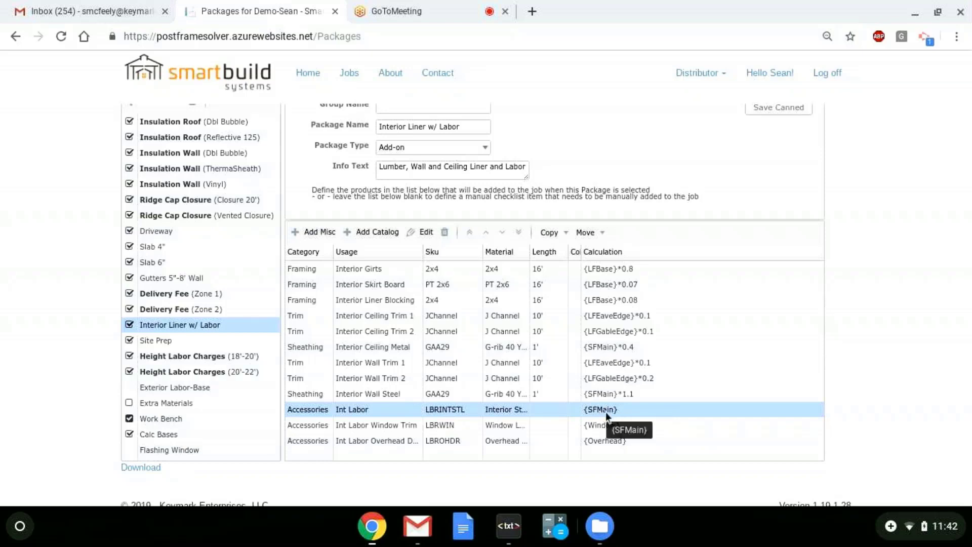
click(388, 424)
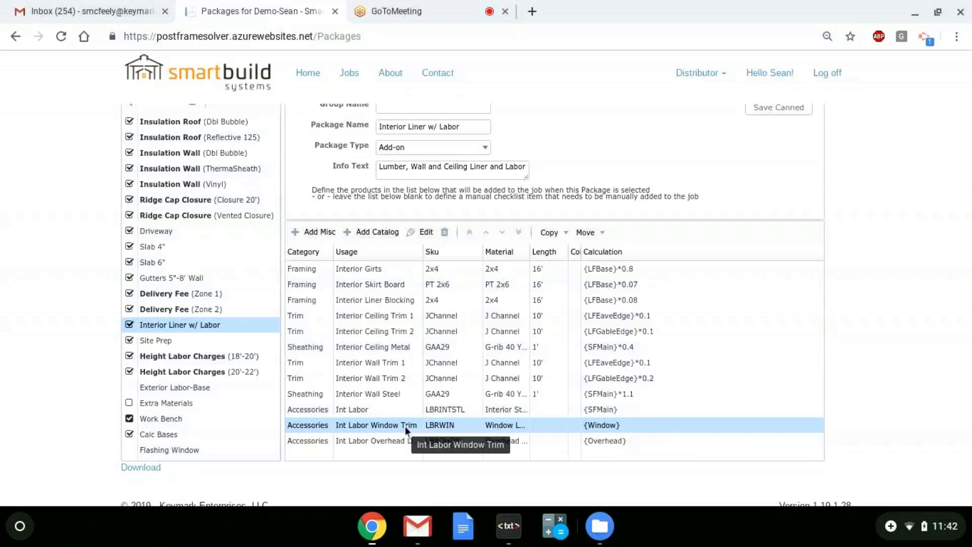
Step: Open the Exterior Labor-Base package, widen the Usage column, and inspect the Frame and Steel Labor material's settings without changing them
scroll(405, 427, down, 1)
scroll(426, 412, up, 1)
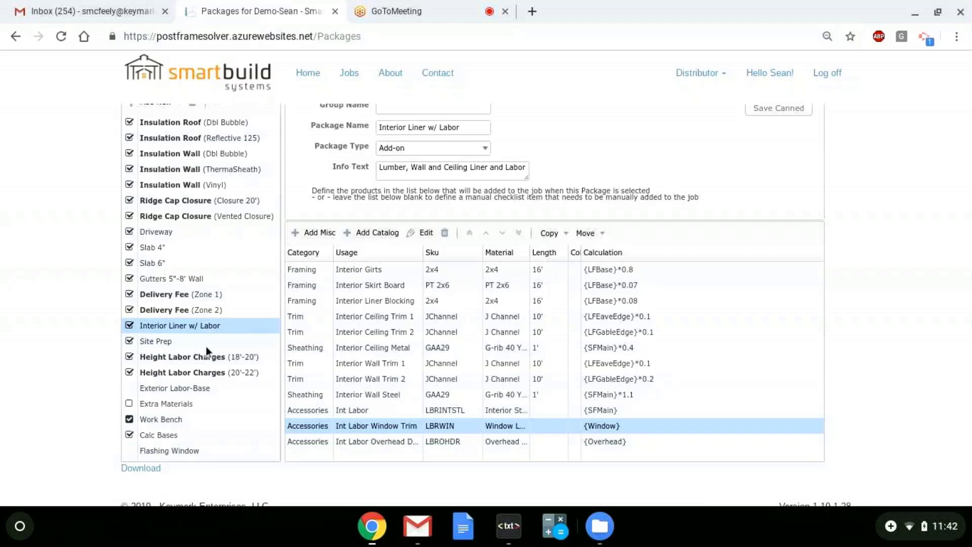
click(204, 388)
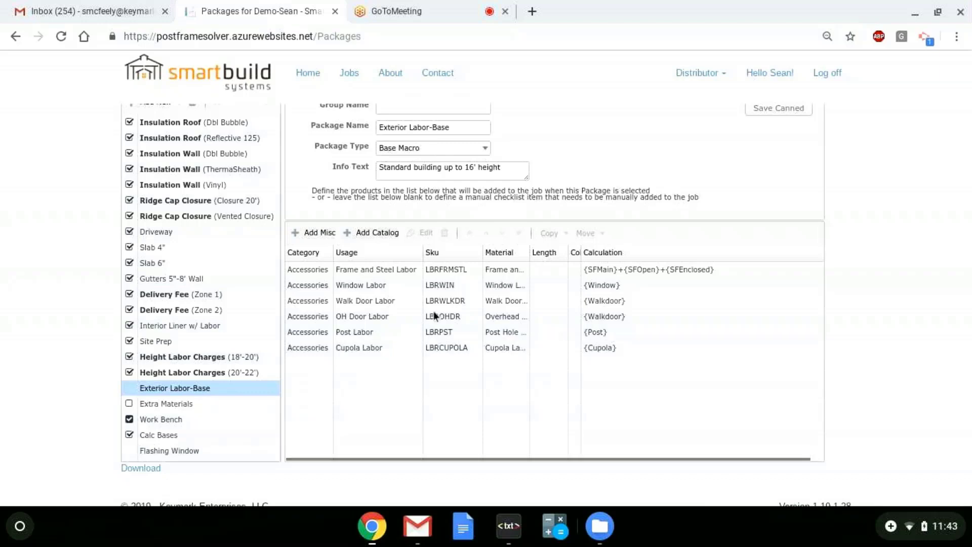
drag(424, 249, 444, 249)
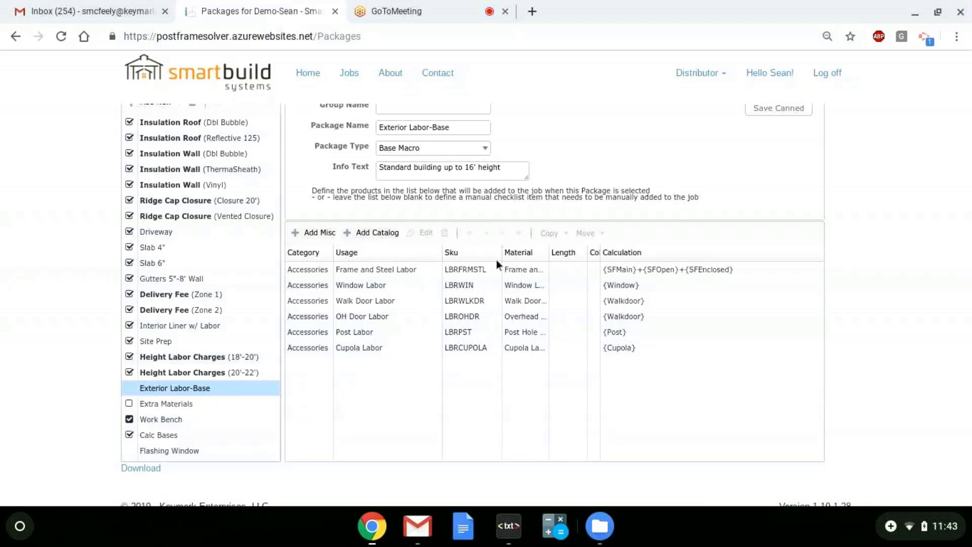
click(626, 273)
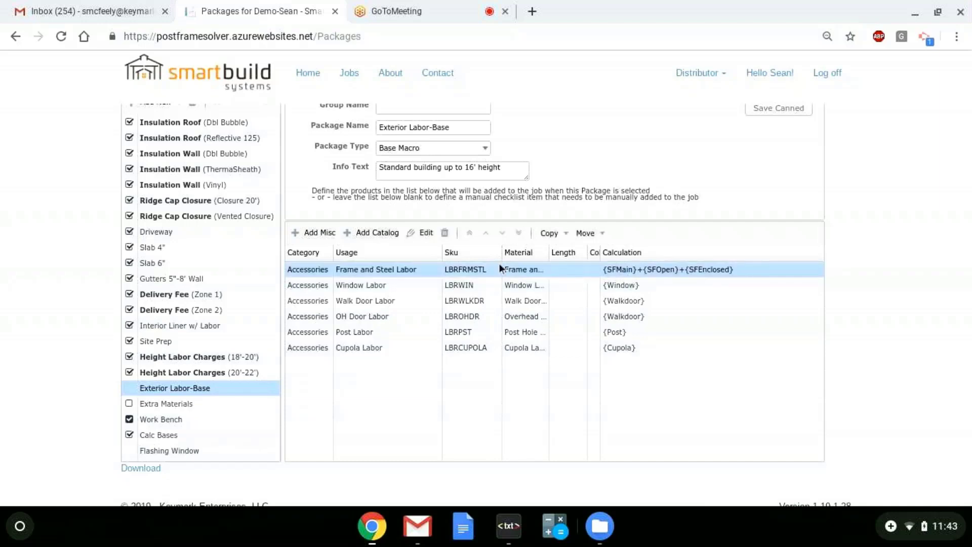
click(418, 233)
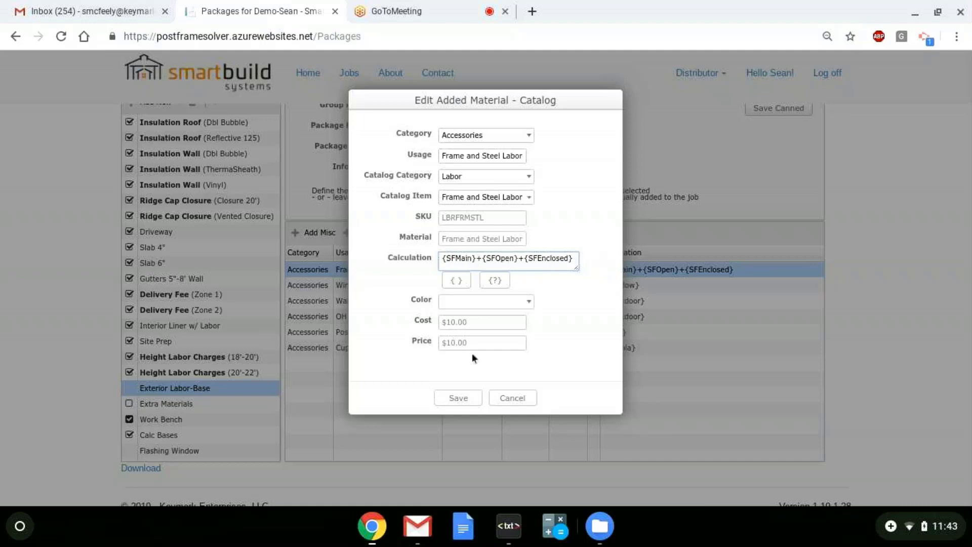
click(499, 389)
Step: Examine the window, door, post and cupola labor calculations in the Exterior Labor-Base package, widening the Material column to read full names
click(399, 287)
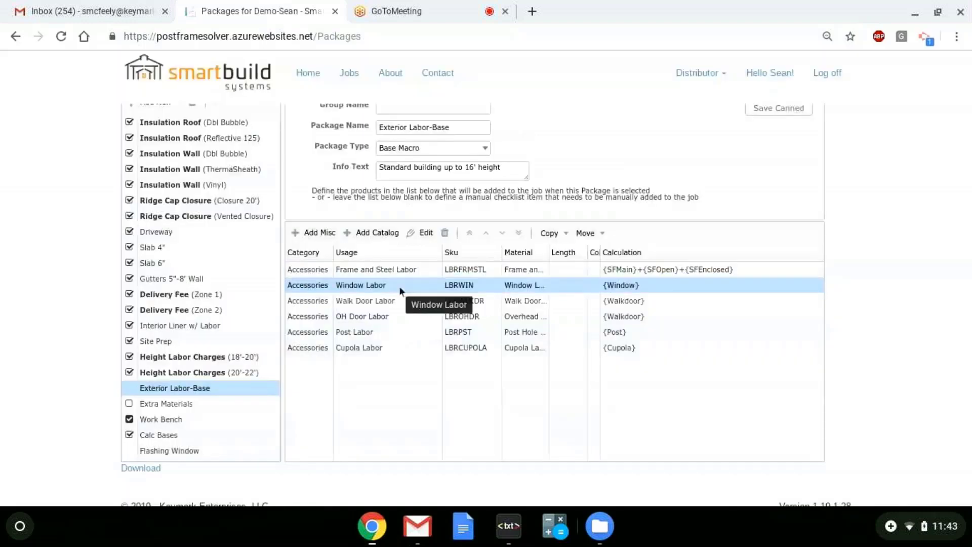
click(597, 310)
click(609, 317)
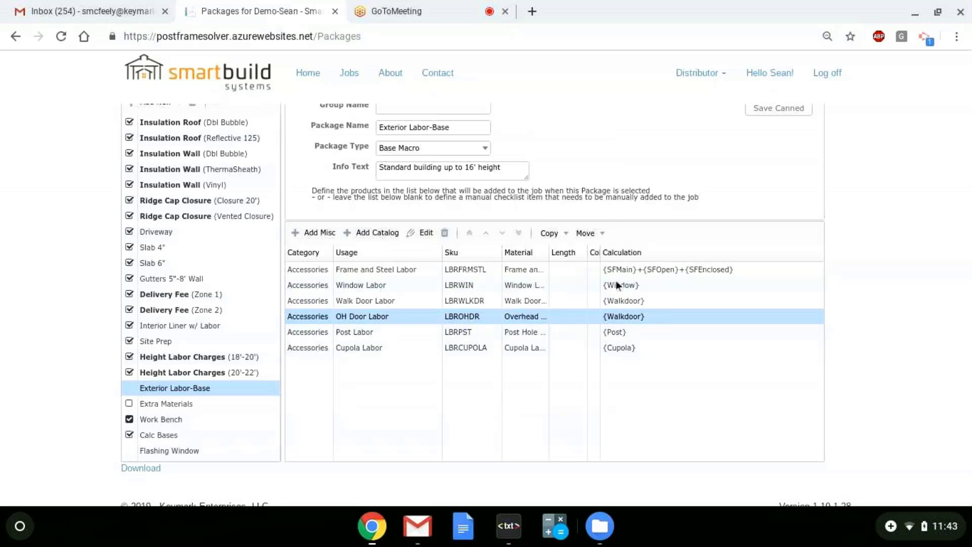
click(618, 332)
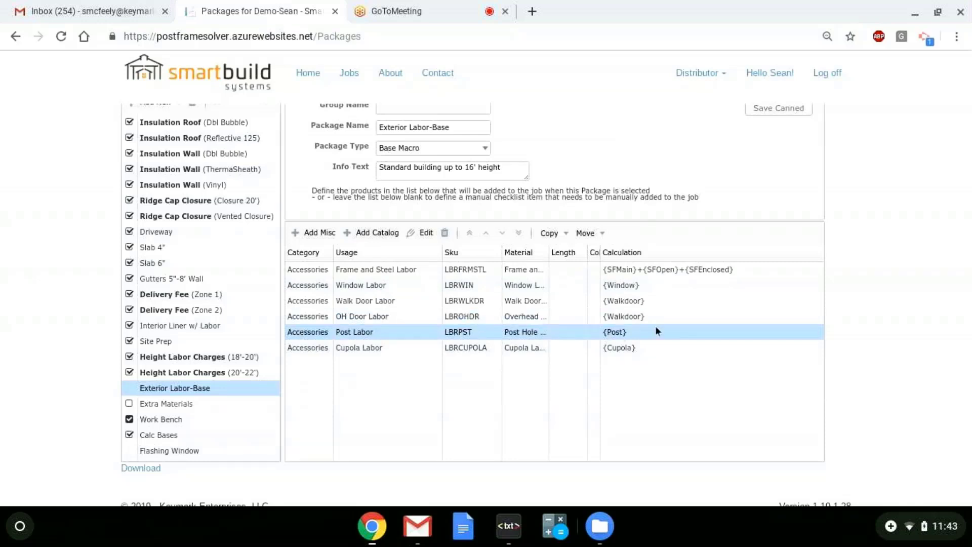
click(625, 350)
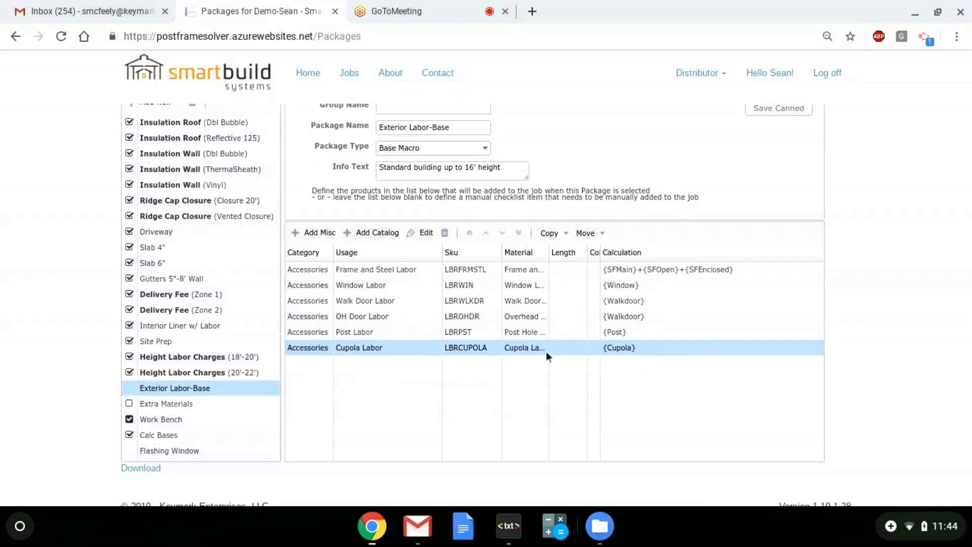
drag(549, 253, 603, 263)
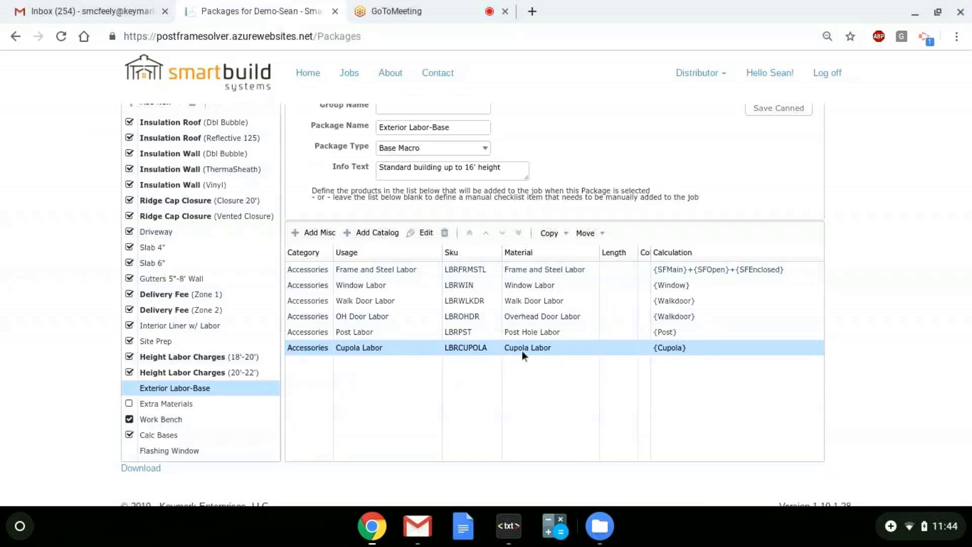
click(677, 335)
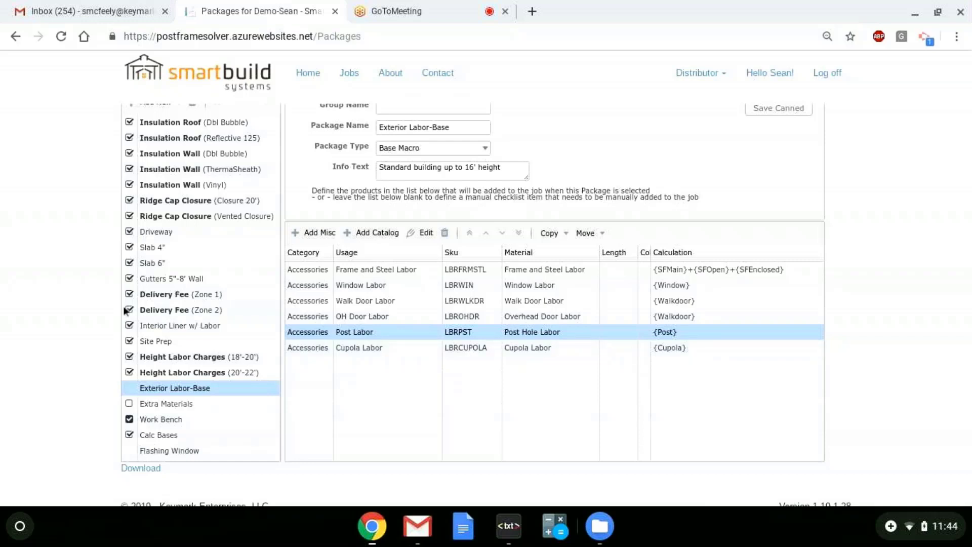
click(533, 301)
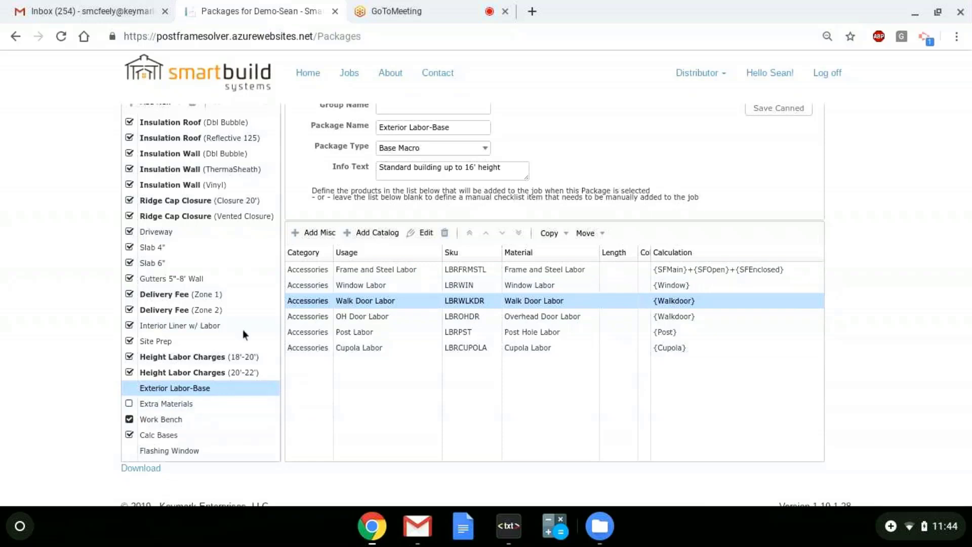
Step: Open the Corner Bracing 20' package and bring up the settings of its 2x4 framing material
scroll(242, 329, up, 1)
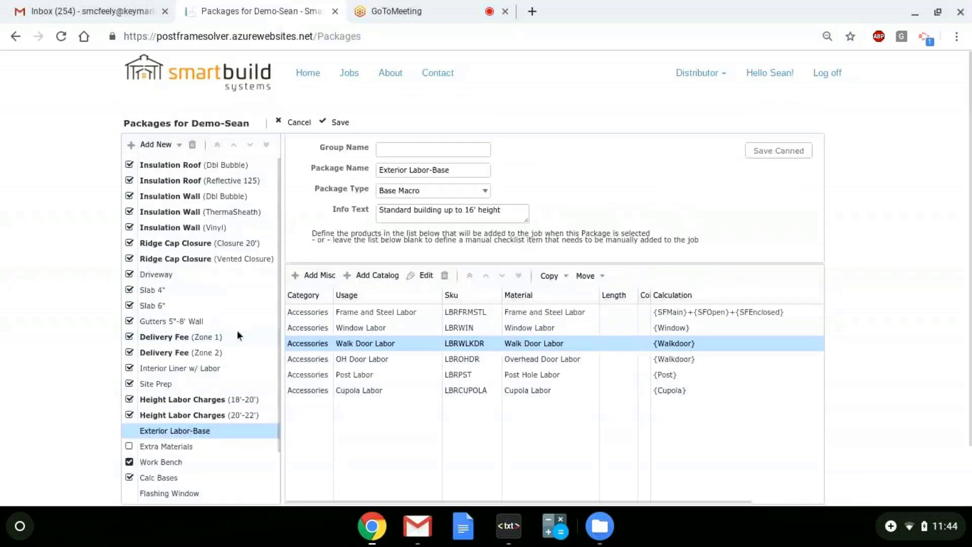
scroll(212, 257, down, 1)
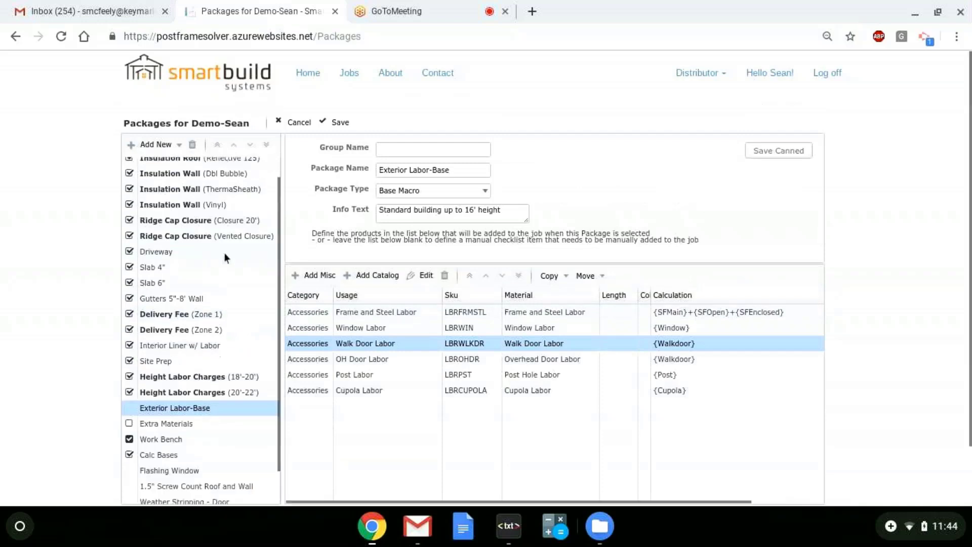
scroll(224, 253, down, 1)
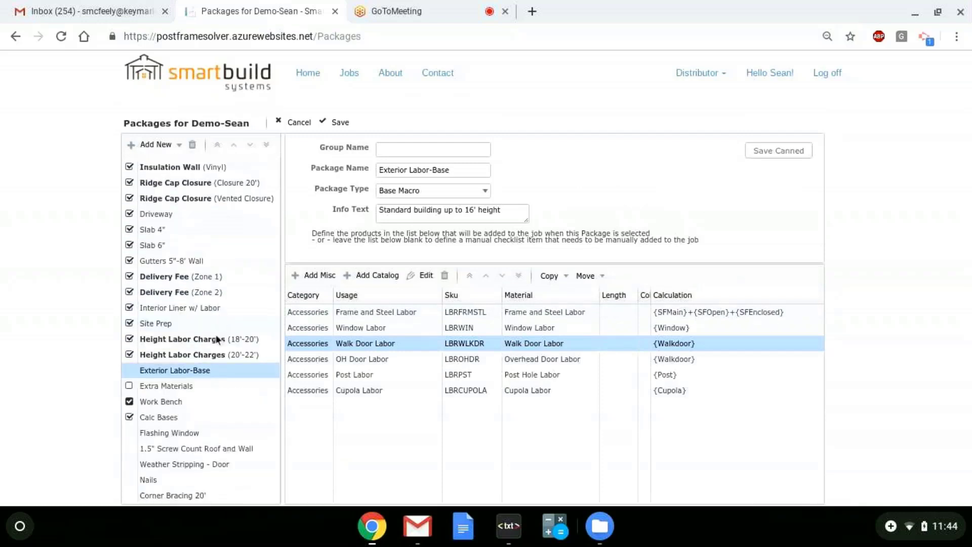
click(194, 494)
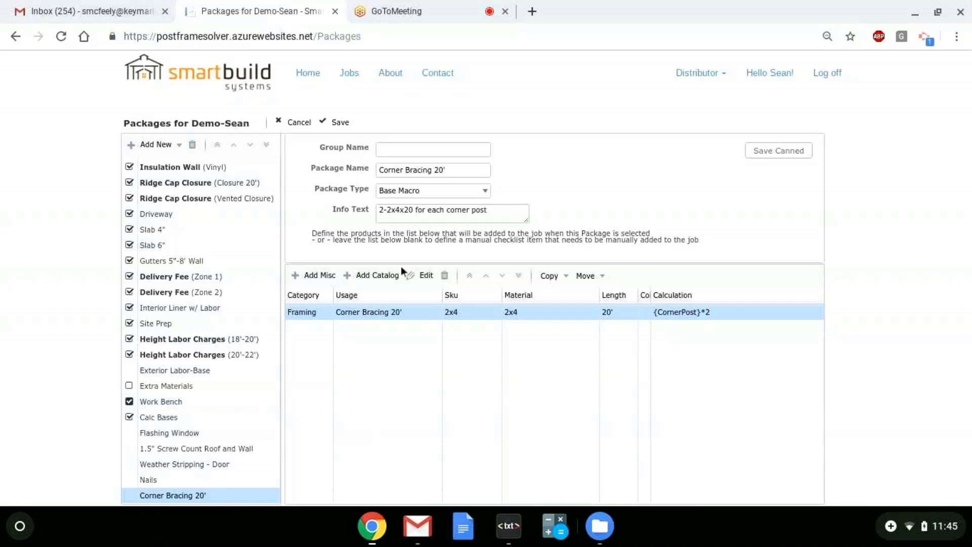
click(419, 275)
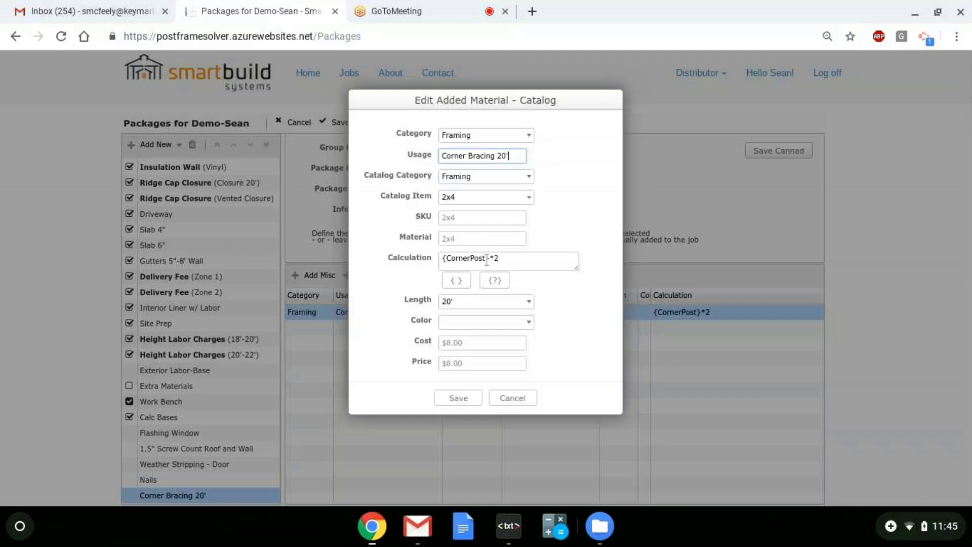
Step: Examine the predefined building variables available for the Corner Bracing 20' calculation, from building dimensions through trusses, posts and openings to trim
click(457, 280)
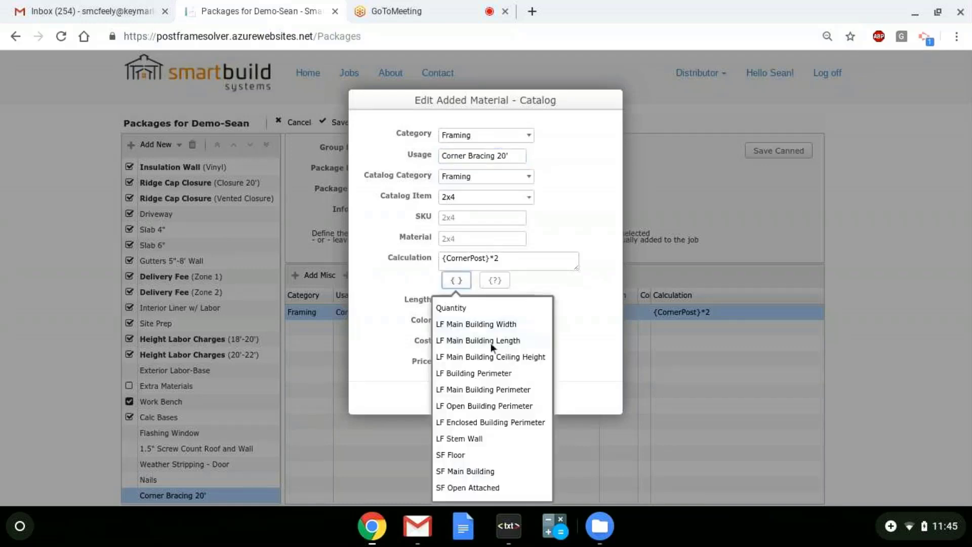
scroll(493, 336, down, 2)
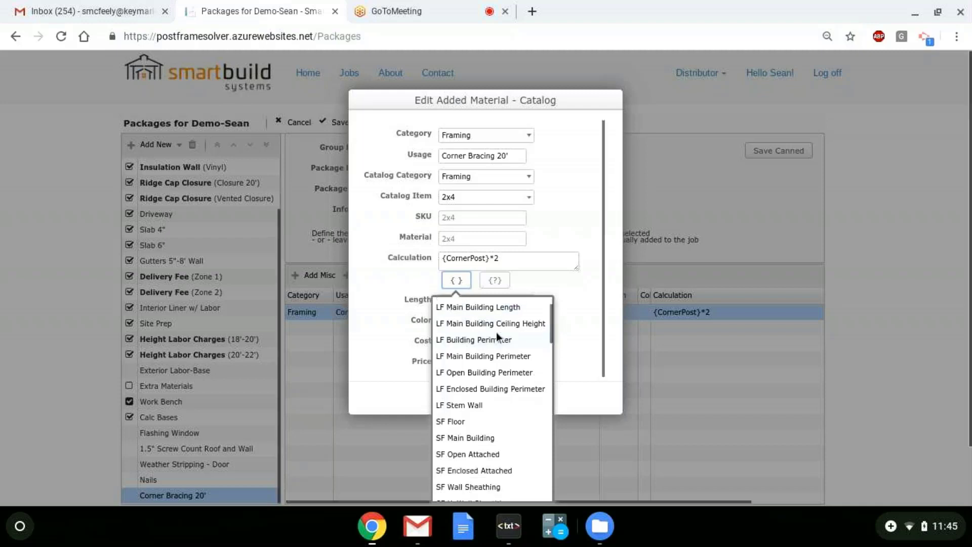
scroll(498, 337, up, 1)
scroll(491, 337, up, 1)
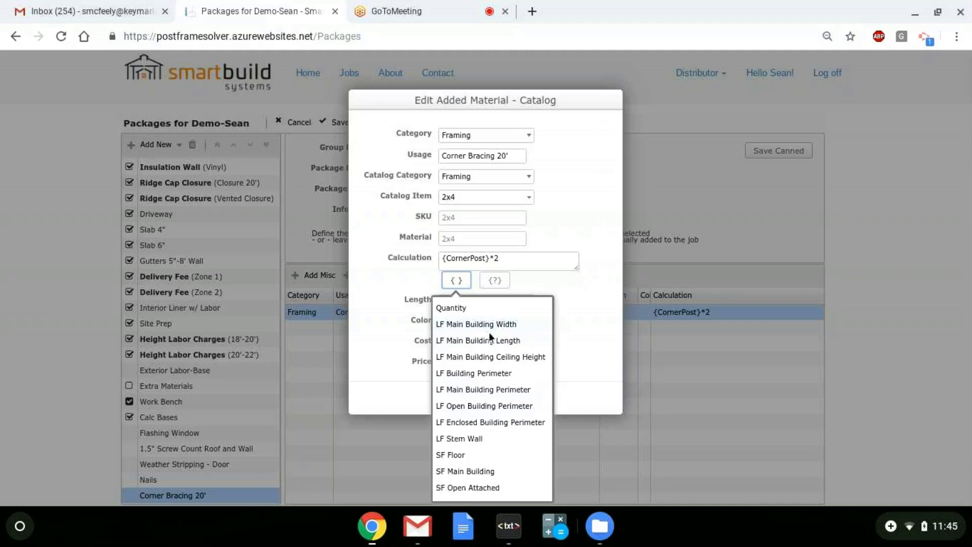
scroll(489, 337, down, 3)
scroll(485, 339, down, 5)
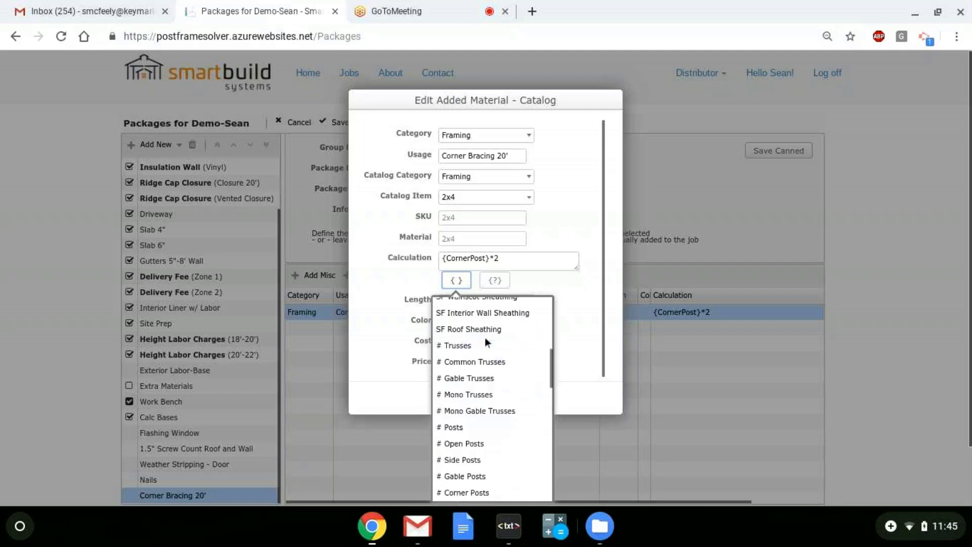
scroll(485, 339, down, 3)
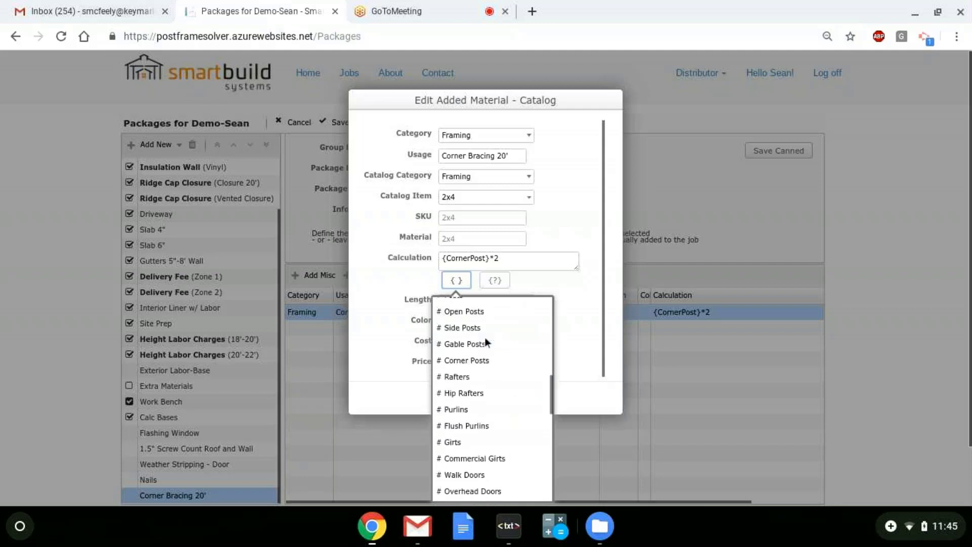
scroll(485, 343, down, 4)
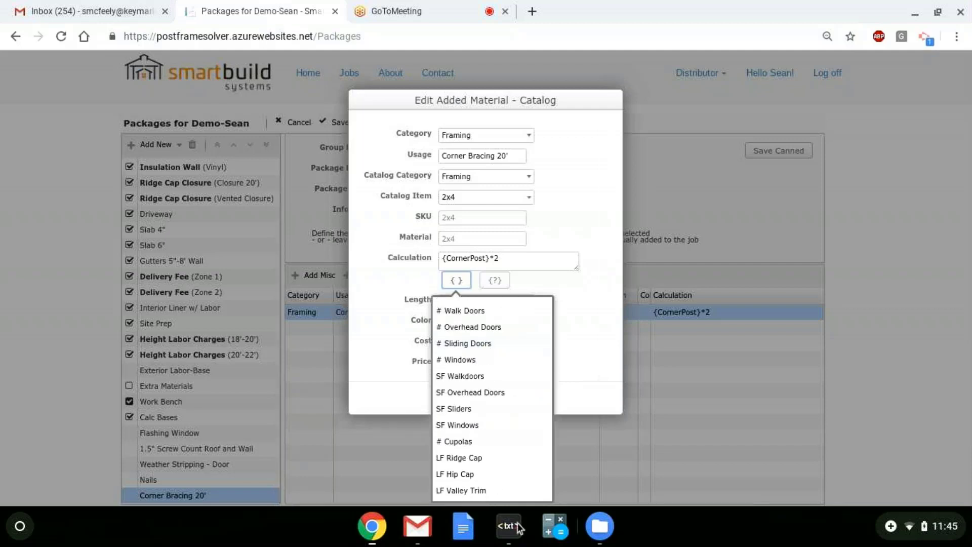
Step: Switch to the Text app and read through the list of calculation variables in New Calcs.txt
click(508, 526)
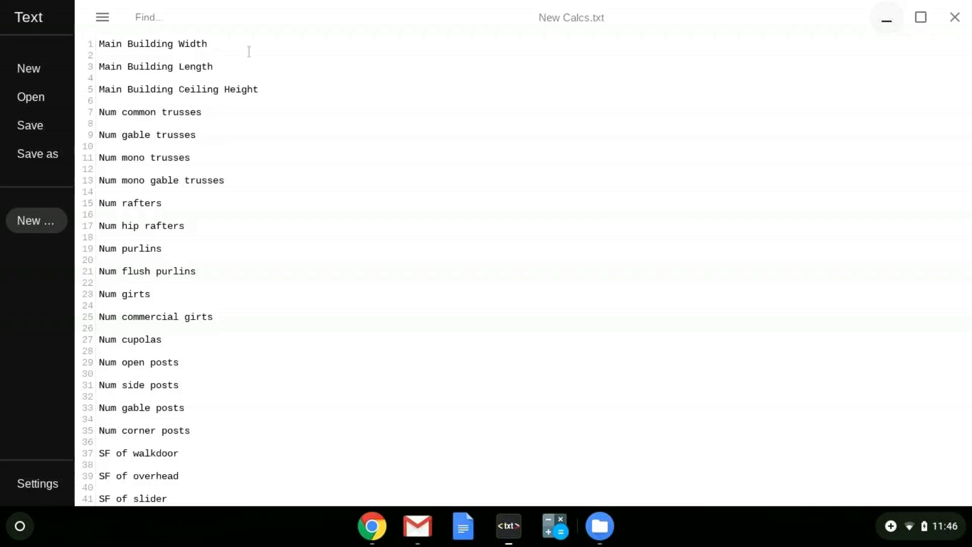
scroll(251, 81, down, 1)
scroll(248, 84, up, 1)
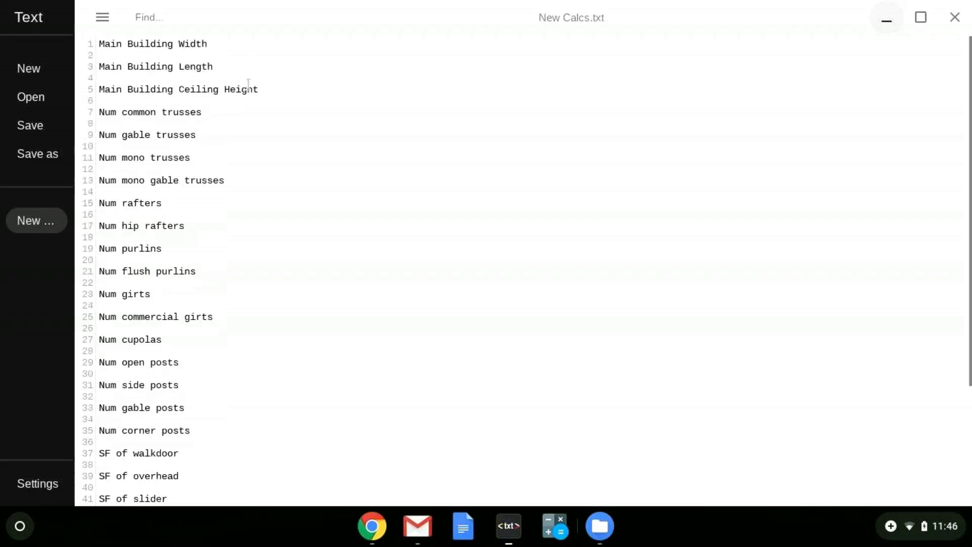
scroll(223, 93, down, 1)
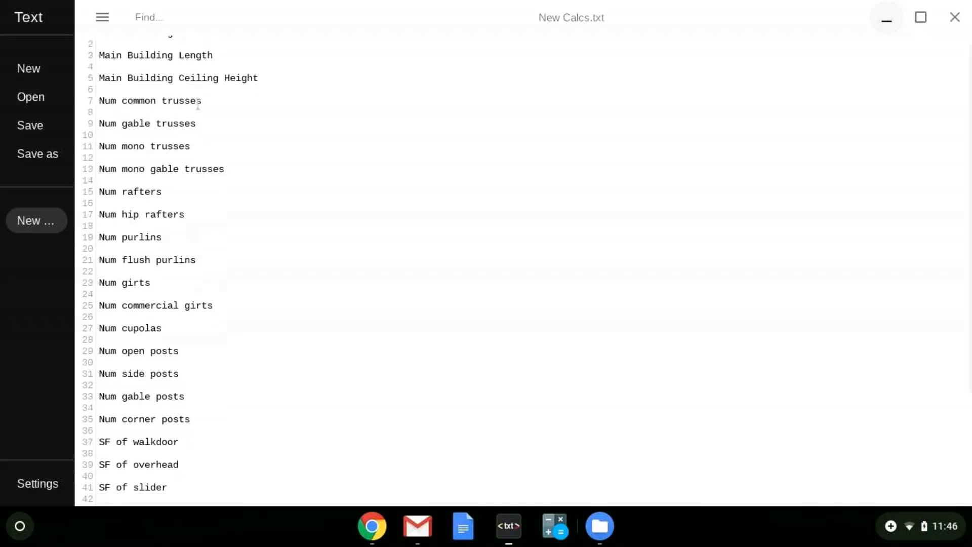
scroll(202, 117, down, 1)
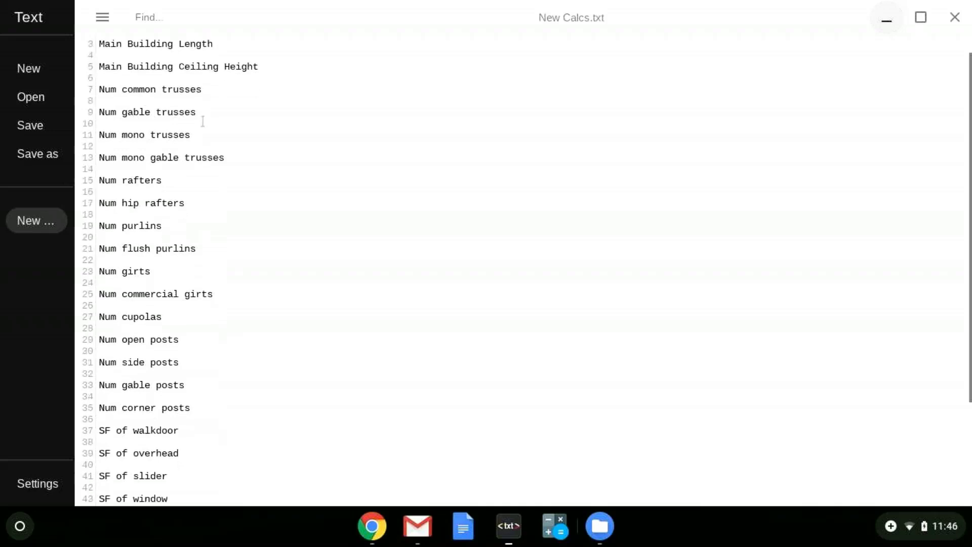
scroll(203, 122, down, 3)
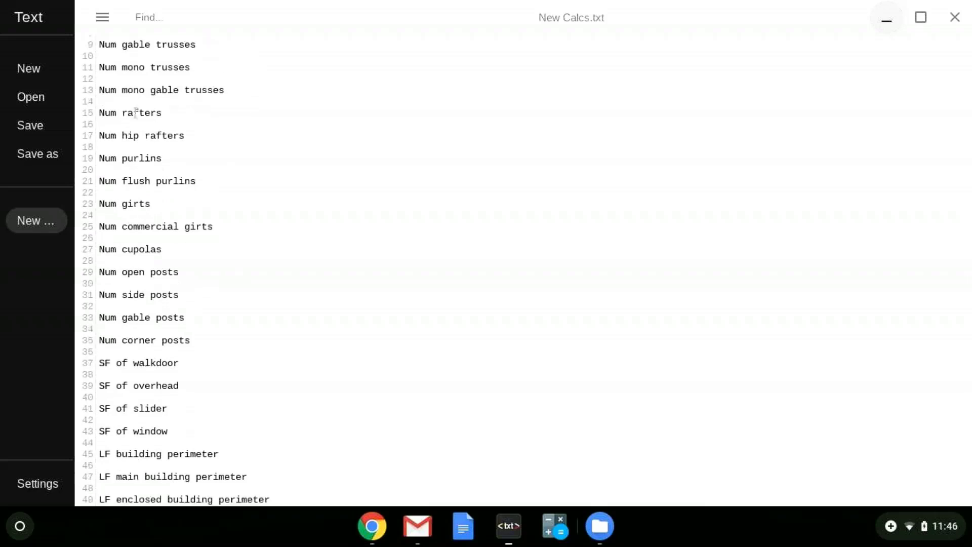
scroll(176, 119, down, 1)
scroll(175, 119, down, 2)
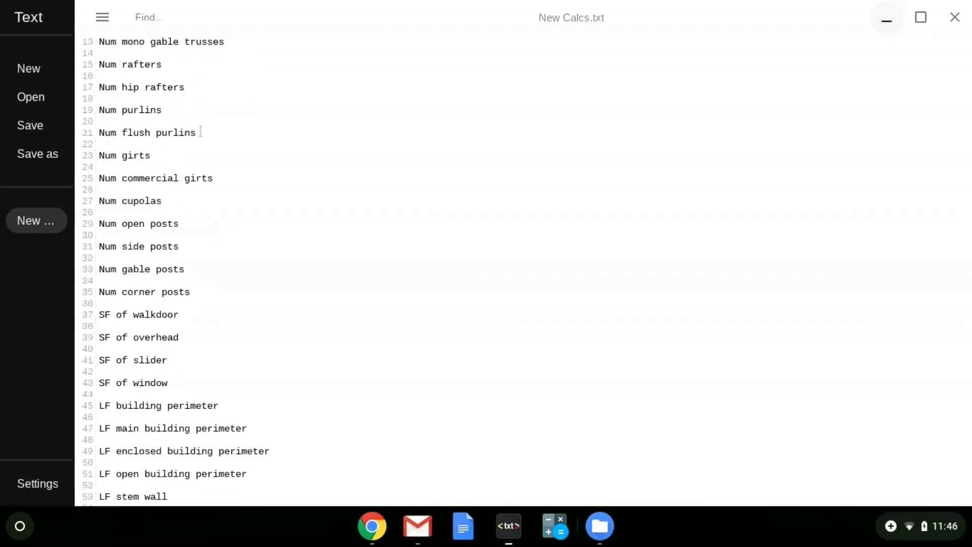
scroll(200, 131, down, 1)
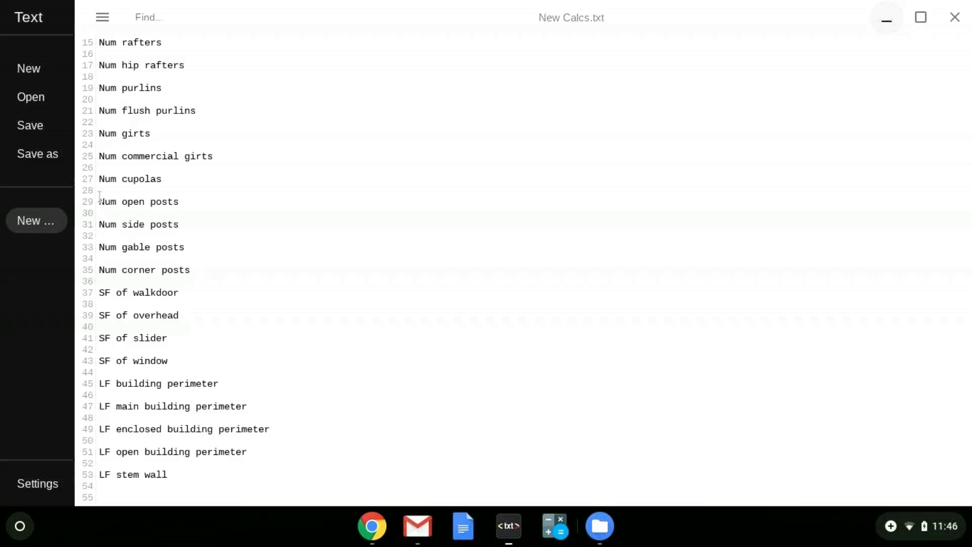
Step: Highlight the Num open posts entry in New Calcs.txt, clear the highlight, and return to the start of the list
drag(99, 201, 200, 199)
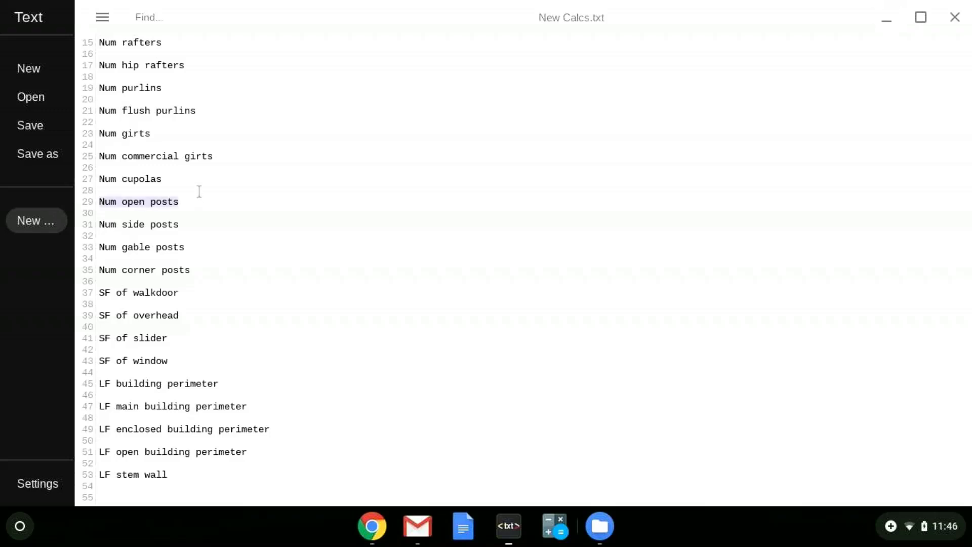
click(113, 203)
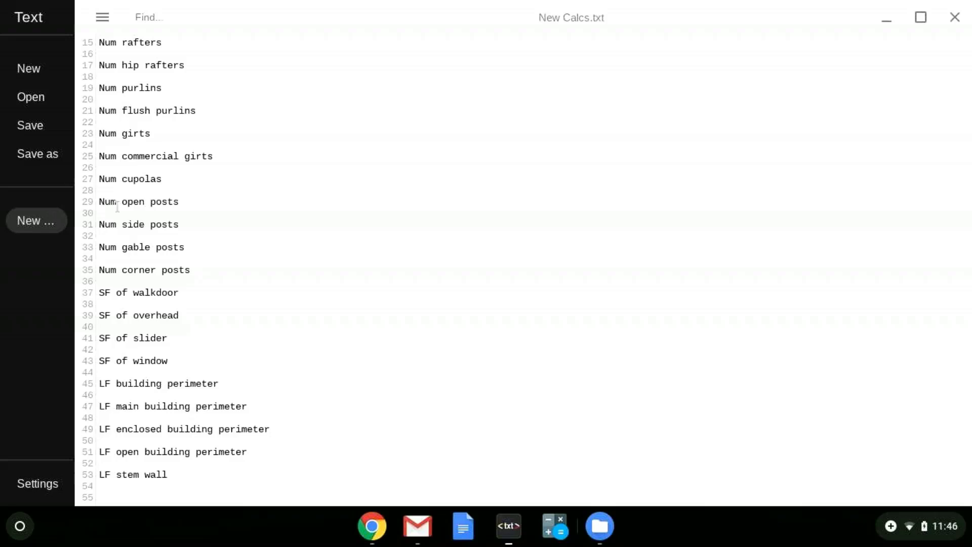
key(Right)
scroll(194, 447, up, 3)
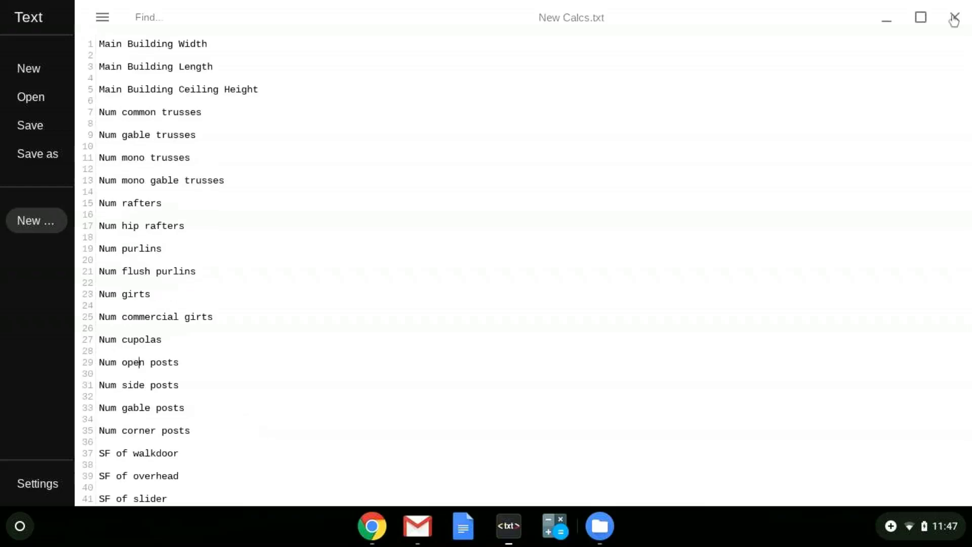
Step: Switch back to SmartBuild, review the predefined variables again, and close the Corner Bracing 20' material settings without saving
click(418, 526)
scroll(485, 327, up, 1)
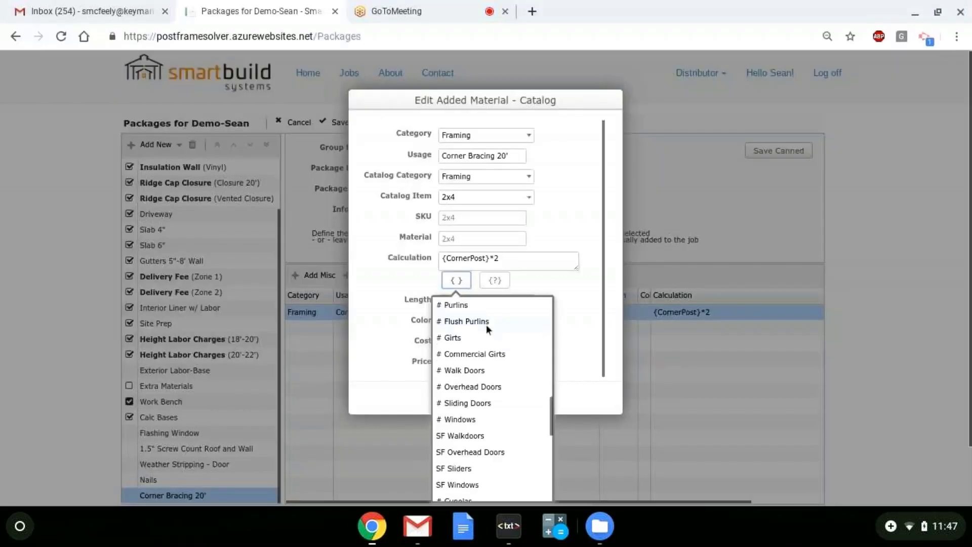
scroll(486, 326, up, 3)
scroll(485, 328, up, 5)
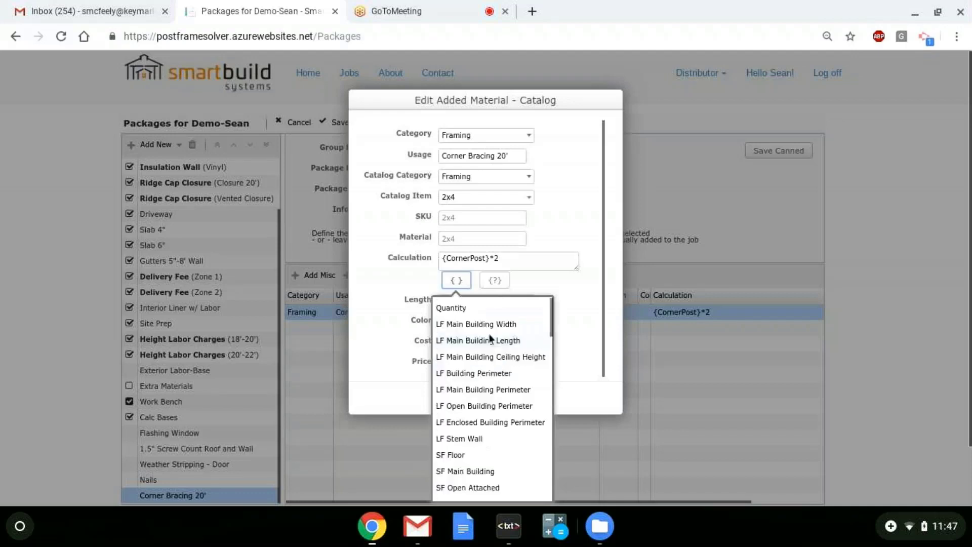
click(580, 306)
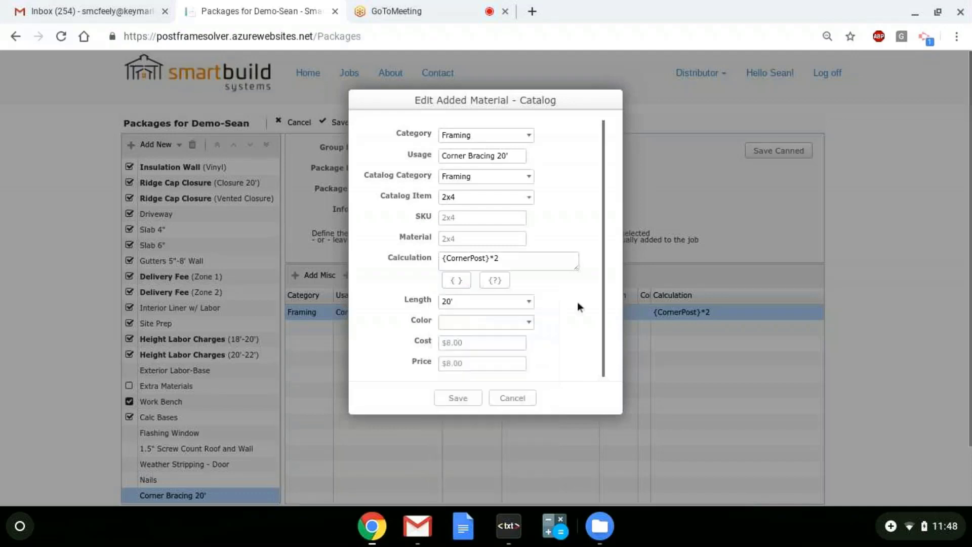
click(513, 397)
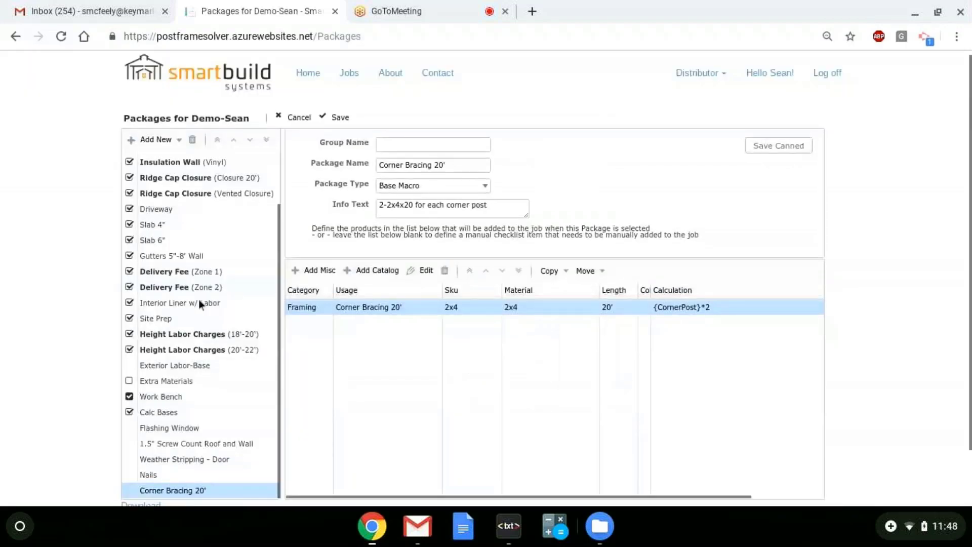
Step: Open the Calc Bases package and examine the calculation assigned to each of its materials
scroll(198, 300, down, 1)
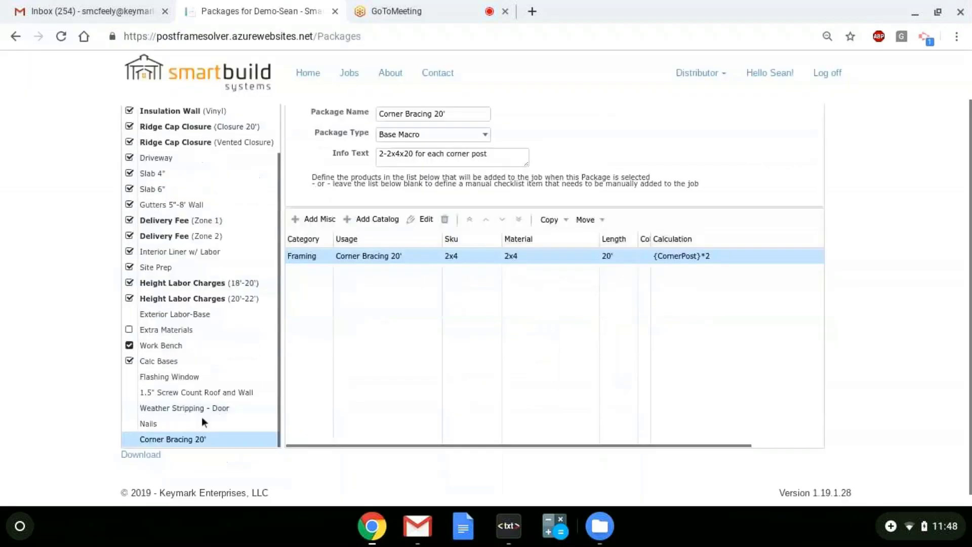
click(191, 360)
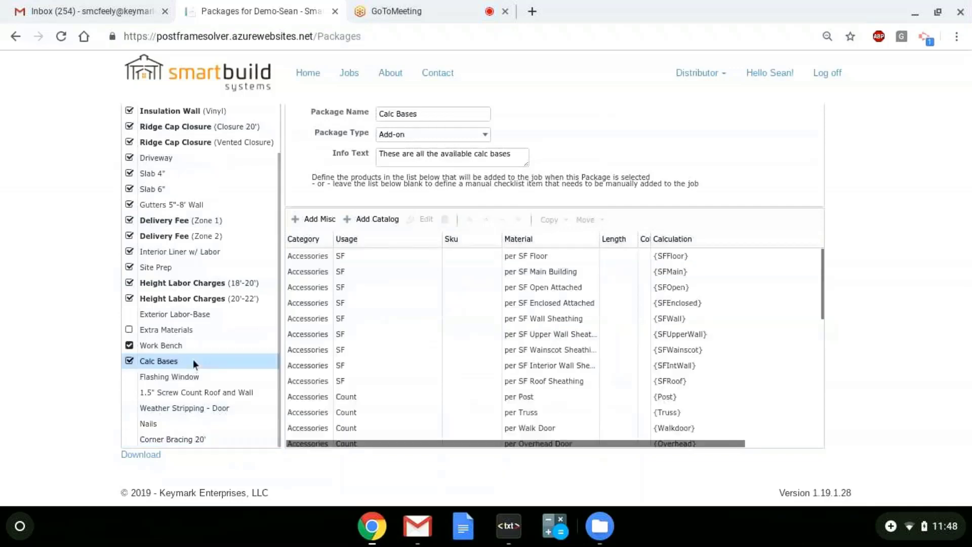
click(129, 344)
scroll(156, 396, up, 2)
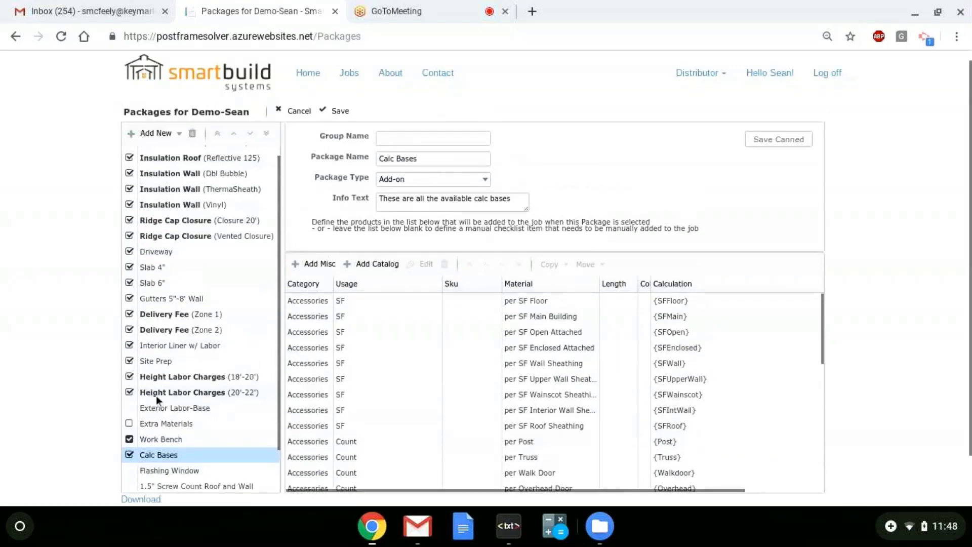
Step: Add a new package from the predefined 1.5" Screw Count Roof and Wall template and select its Roof Screws material
click(179, 134)
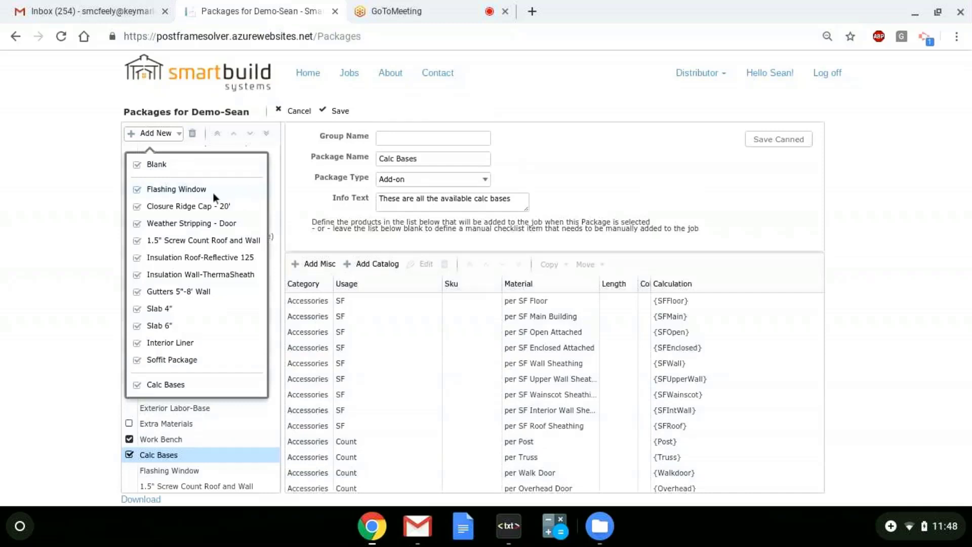
click(220, 242)
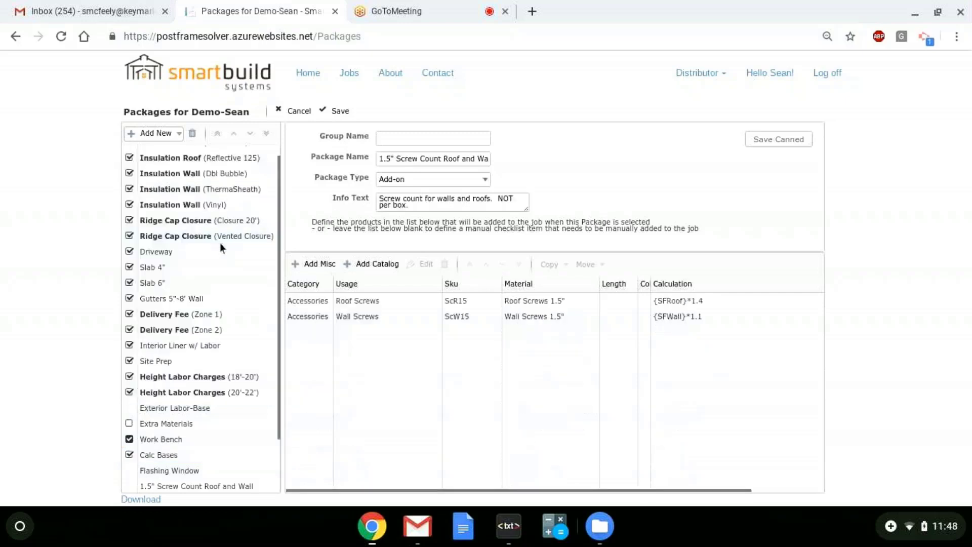
scroll(233, 433, down, 2)
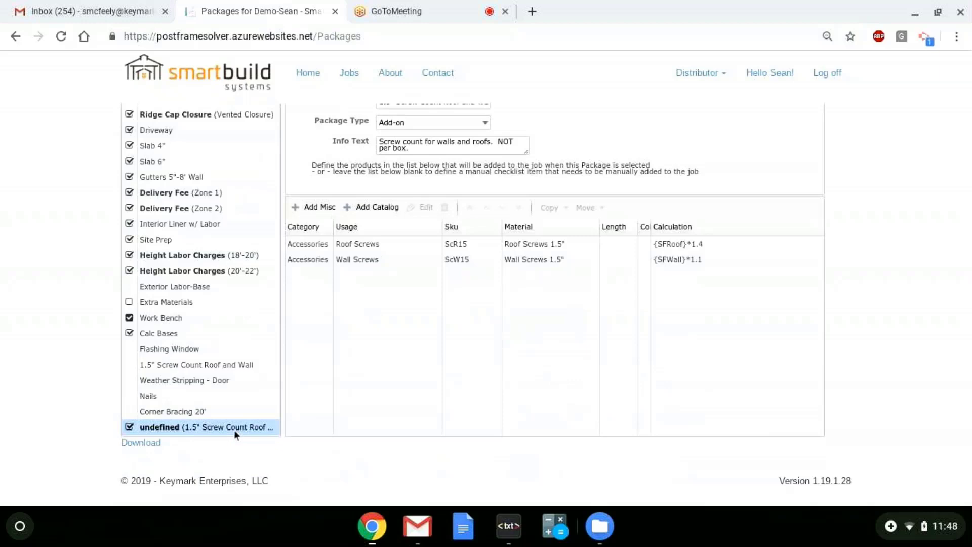
click(566, 244)
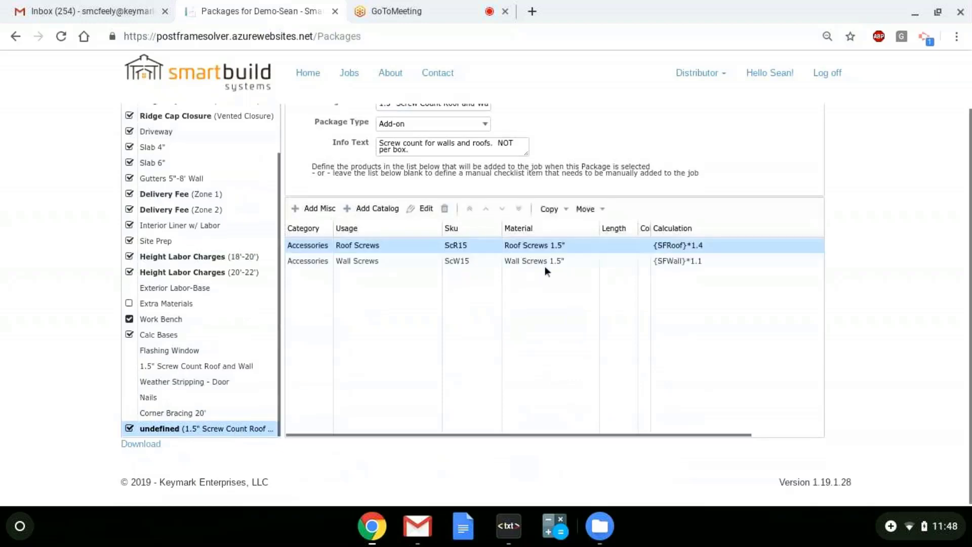
scroll(545, 266, up, 3)
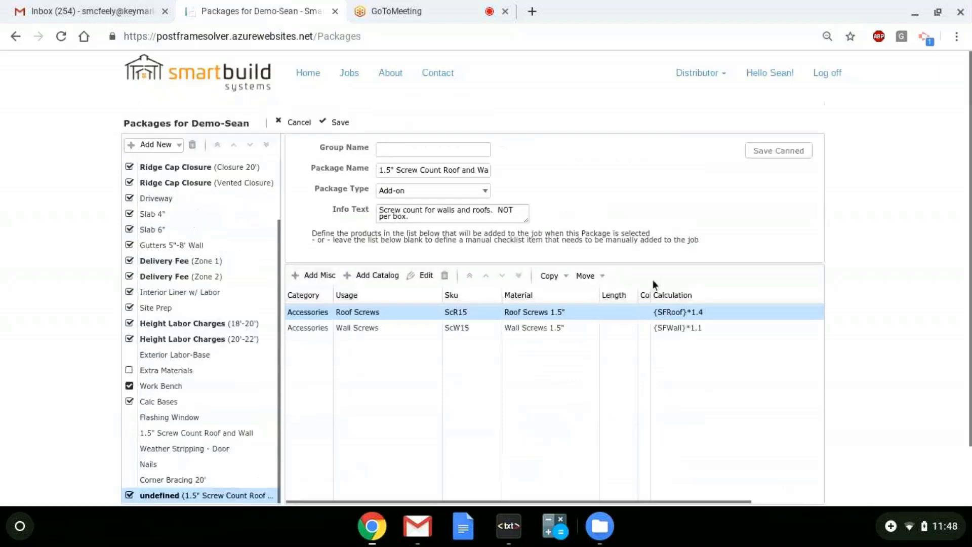
Step: Rename the newly added screw count package to ffff and select its Wall Screws material
triple_click(418, 170)
text(ffff)
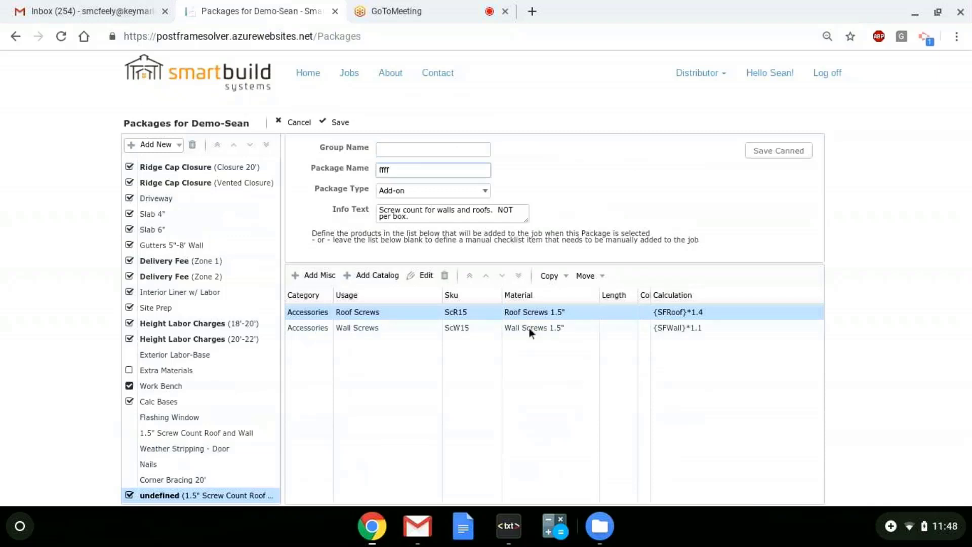
click(529, 327)
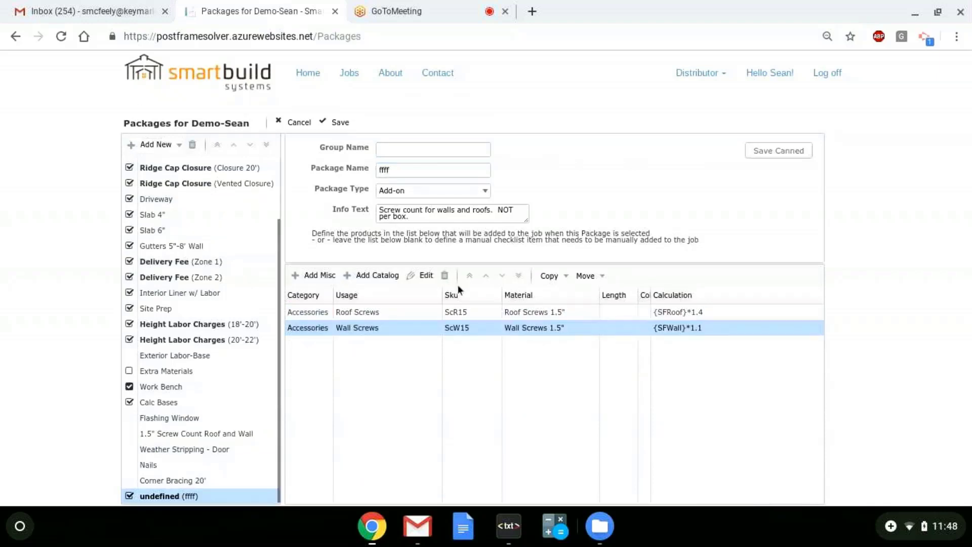
Step: Open the Wall Screws material of the ffff package, inspect its calculation, and close it without saving
click(423, 275)
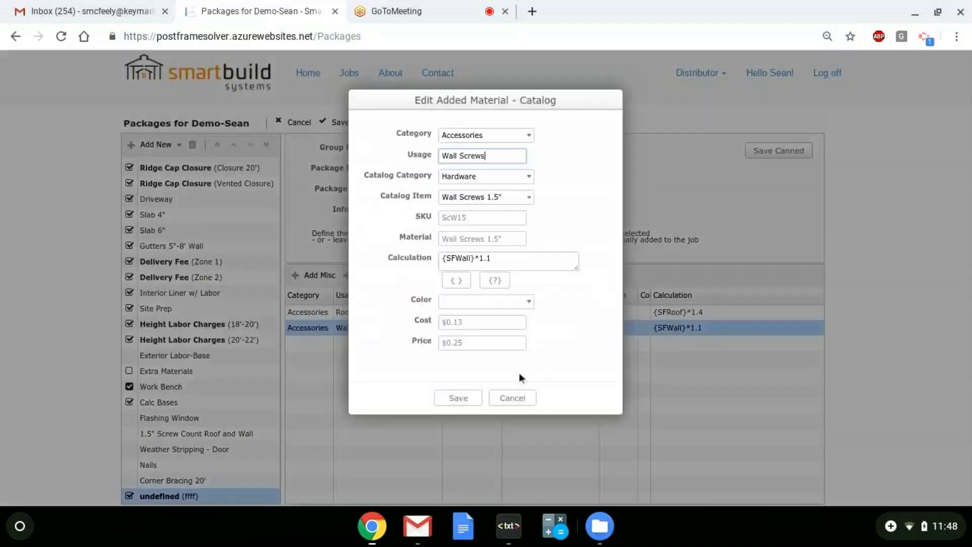
click(528, 261)
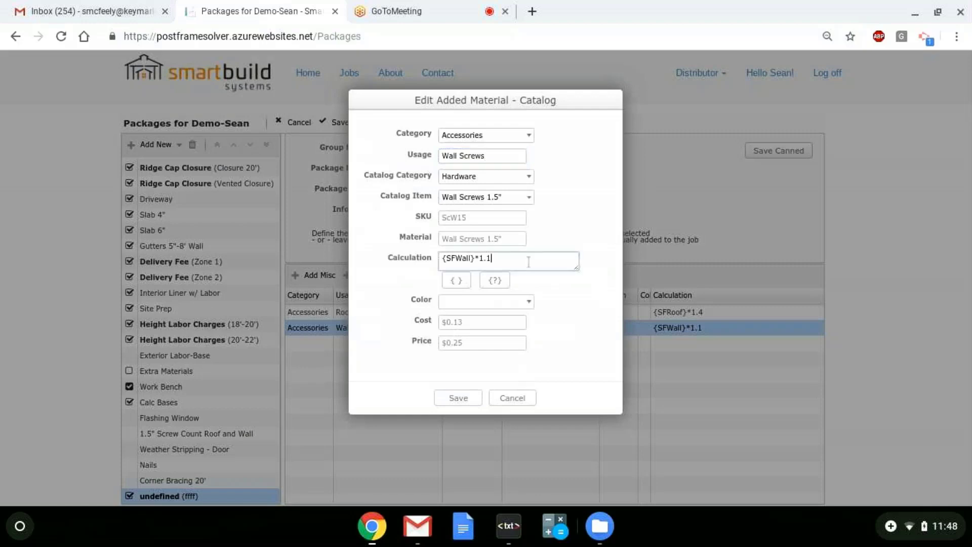
key(Escape)
Step: Add a new package from the predefined Calc Bases template
click(178, 146)
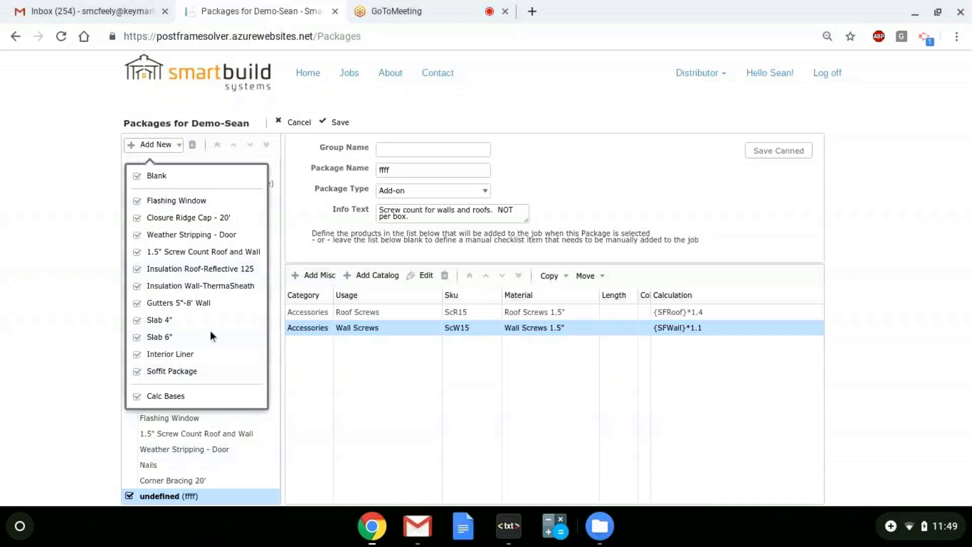
click(203, 394)
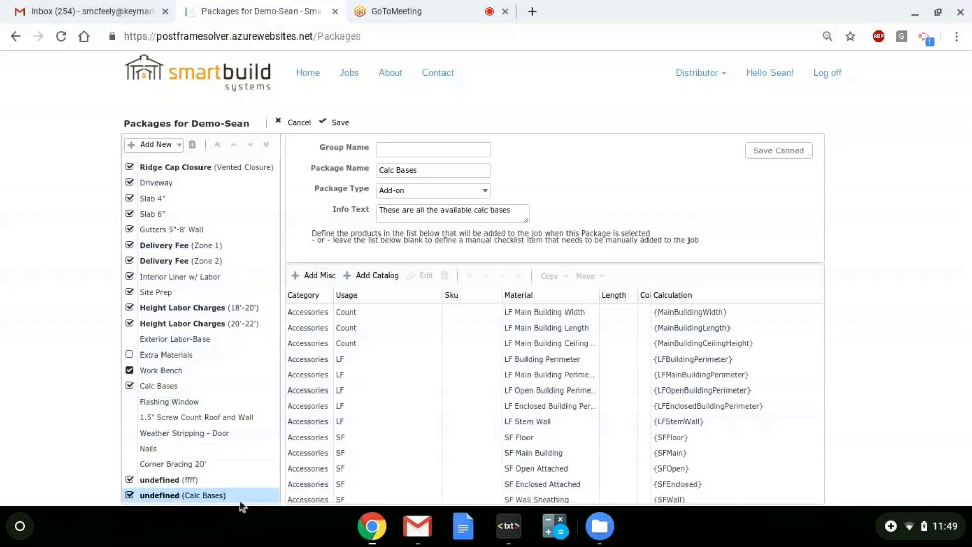
Step: Examine the new Calc Bases package's full list of materials and the calculation variable assigned to each
scroll(418, 343, down, 4)
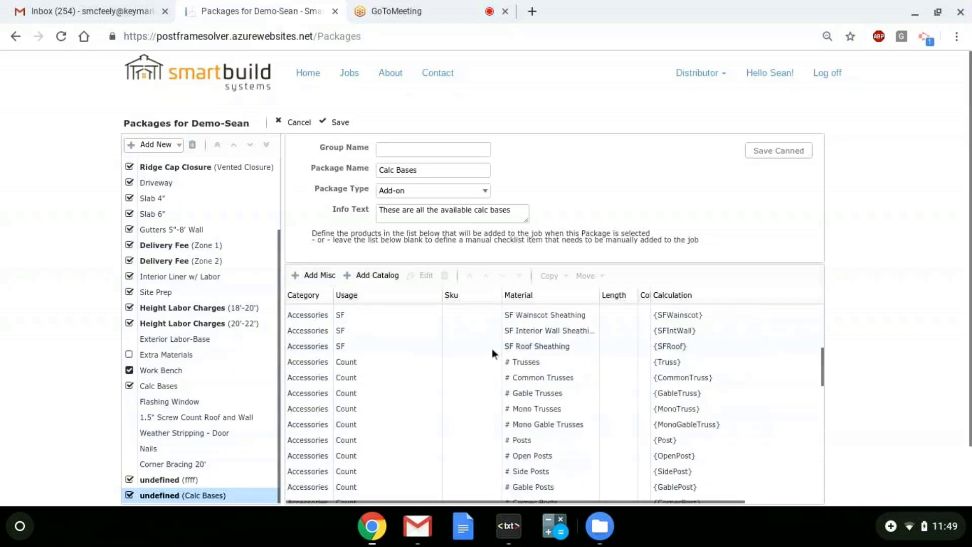
scroll(491, 353, down, 5)
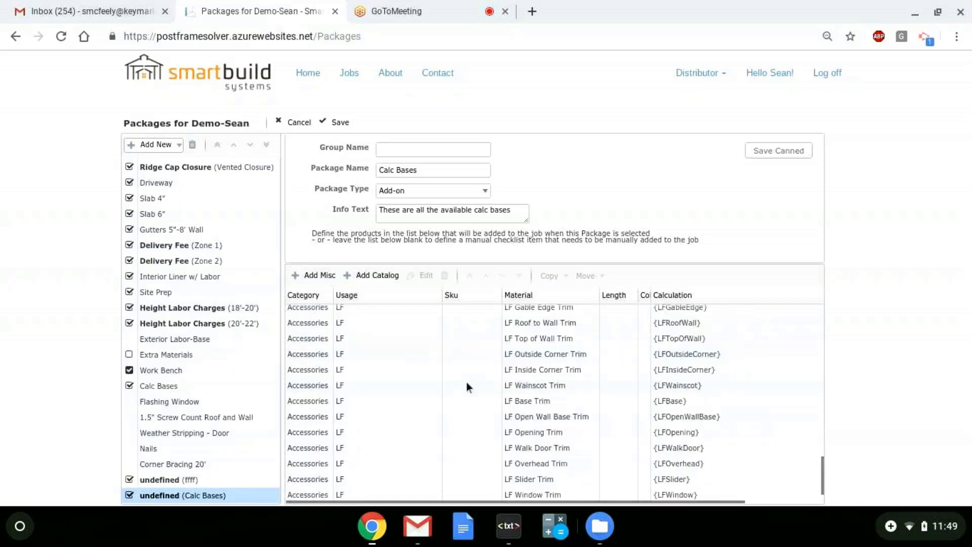
scroll(466, 385, down, 2)
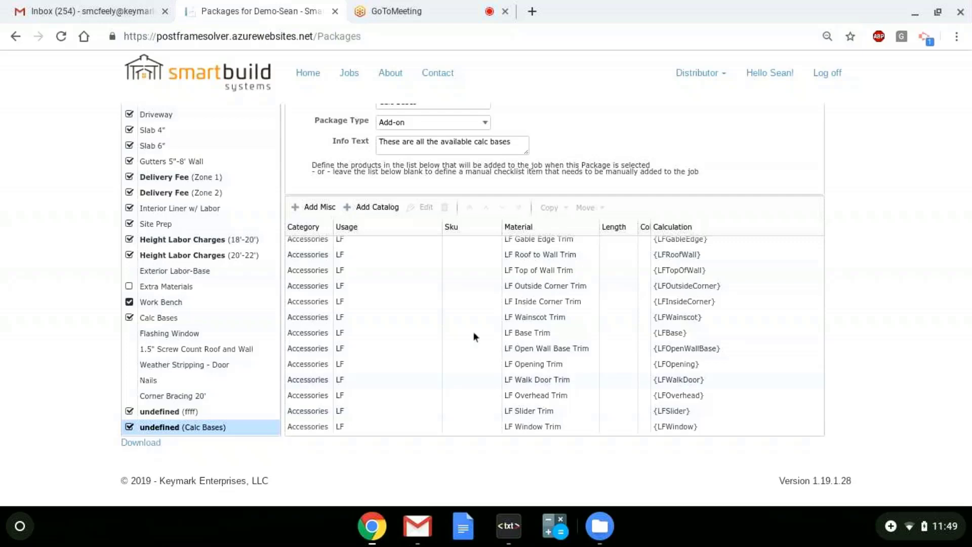
scroll(573, 368, up, 5)
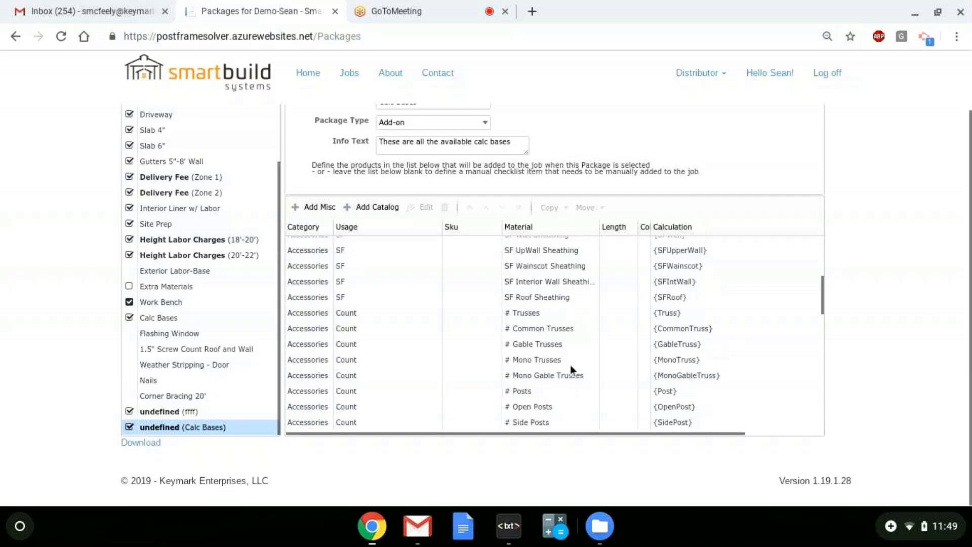
scroll(570, 364, up, 5)
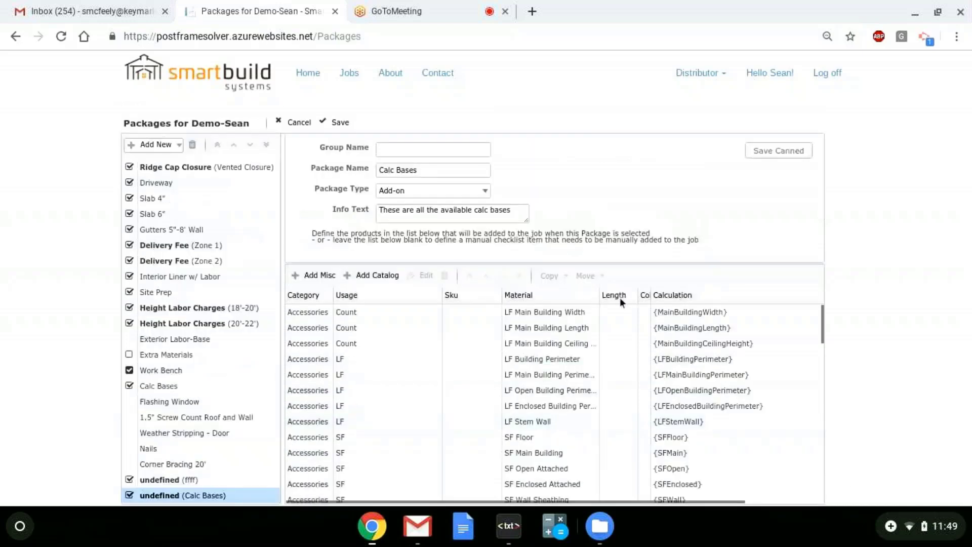
scroll(627, 329, down, 2)
scroll(627, 329, up, 2)
scroll(886, 319, down, 2)
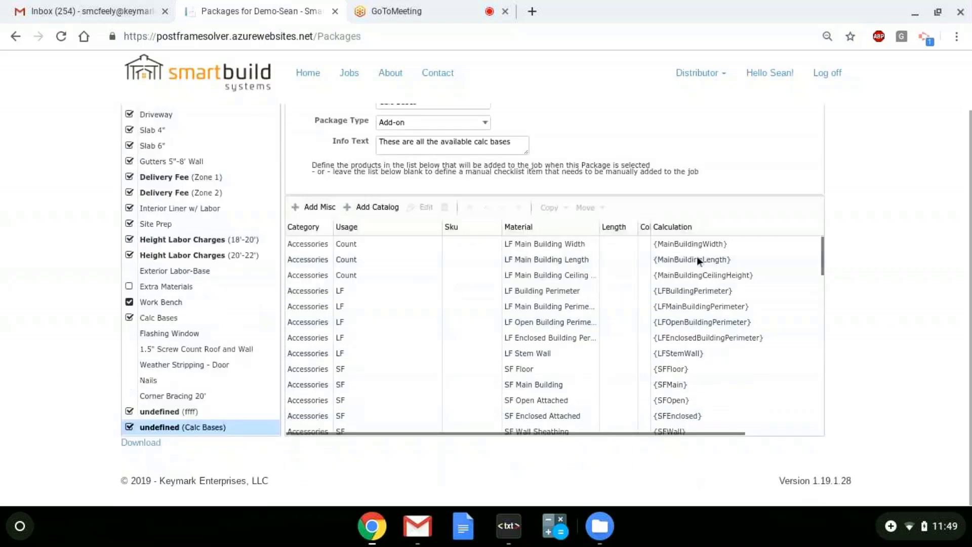
scroll(688, 384, up, 1)
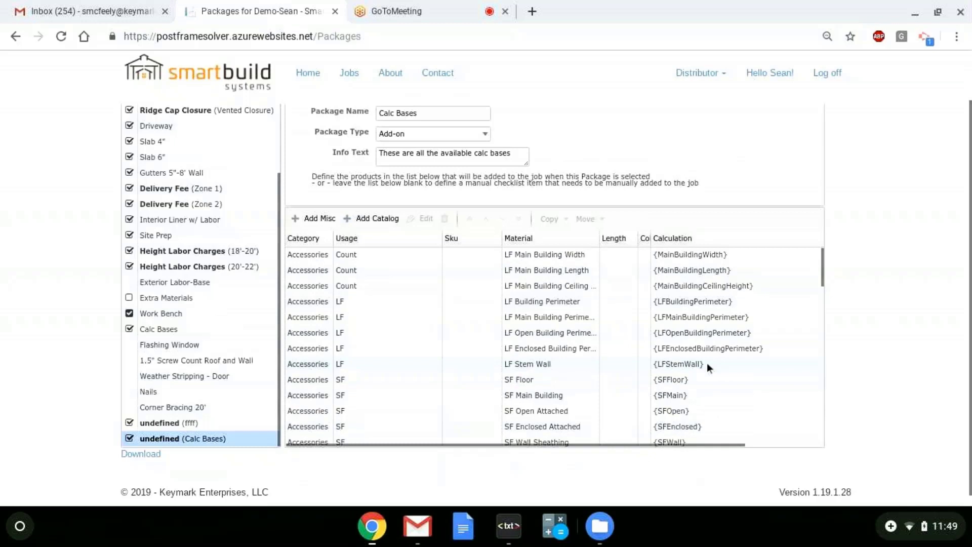
scroll(706, 362, down, 4)
scroll(704, 357, down, 4)
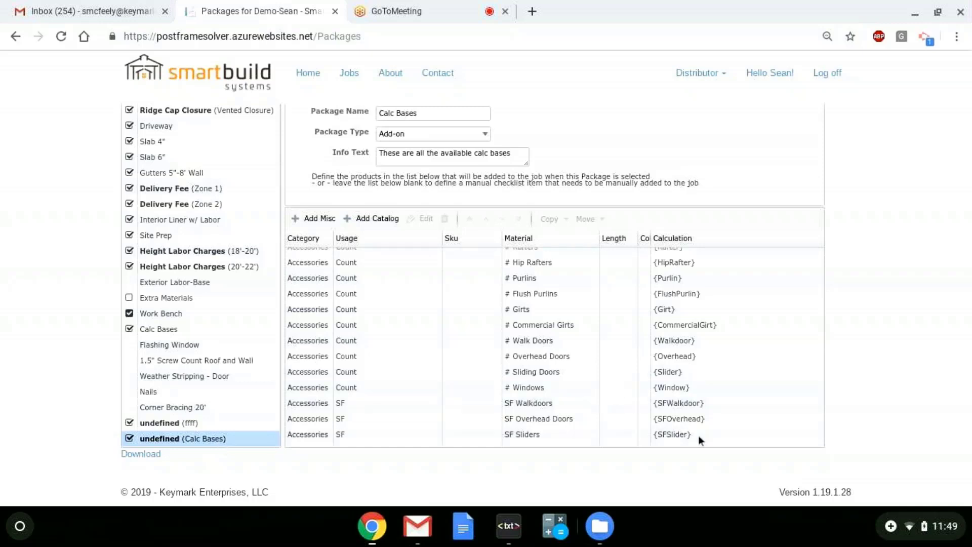
Step: Delete the # Hip Rafters and # Walk Doors materials from the new Calc Bases package
scroll(512, 388, up, 1)
scroll(512, 387, up, 1)
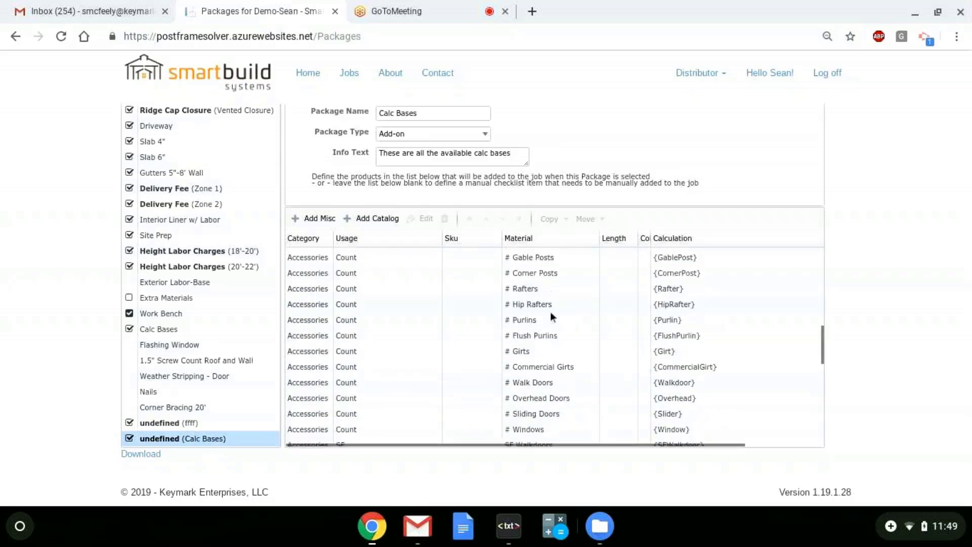
click(562, 304)
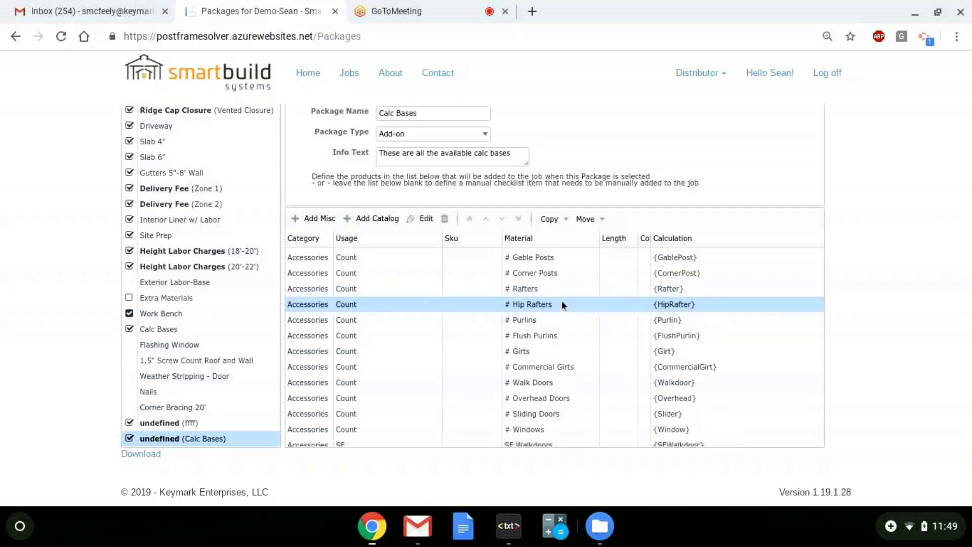
click(445, 219)
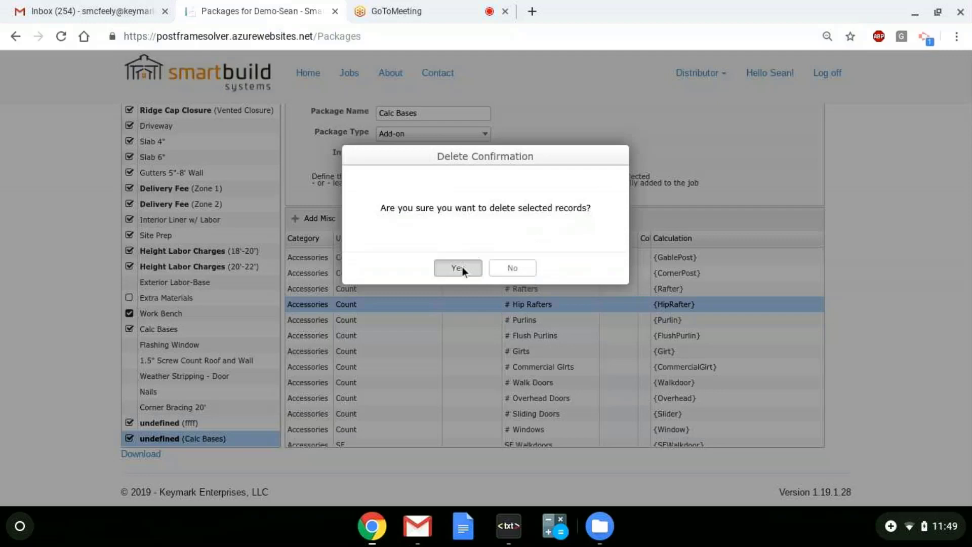
click(462, 266)
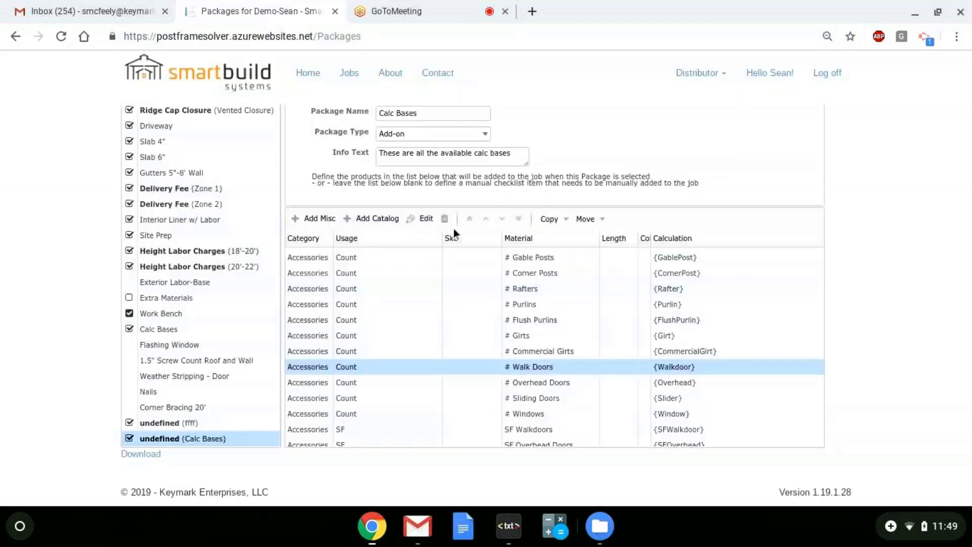
click(445, 218)
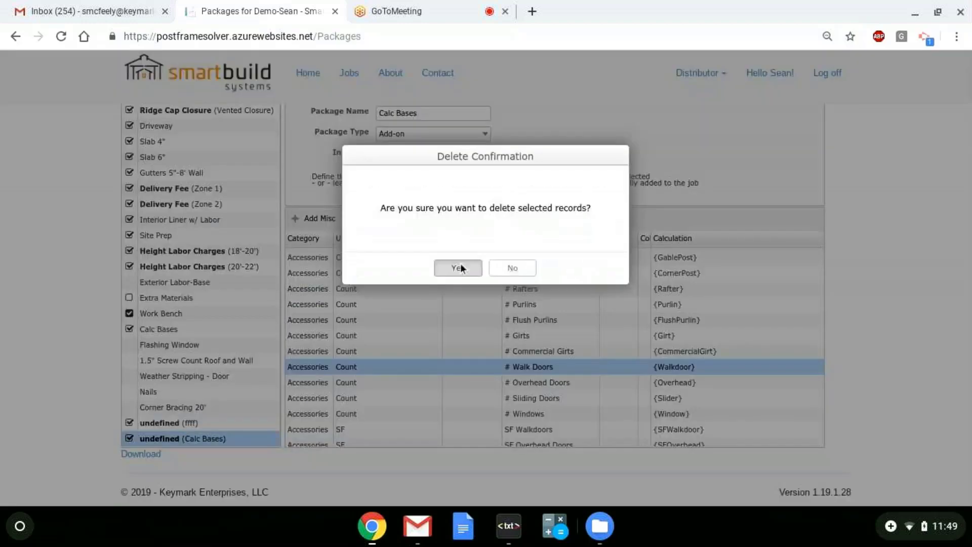
click(460, 263)
Step: Rename the new Calc Bases package to refer and save the package setup
click(425, 118)
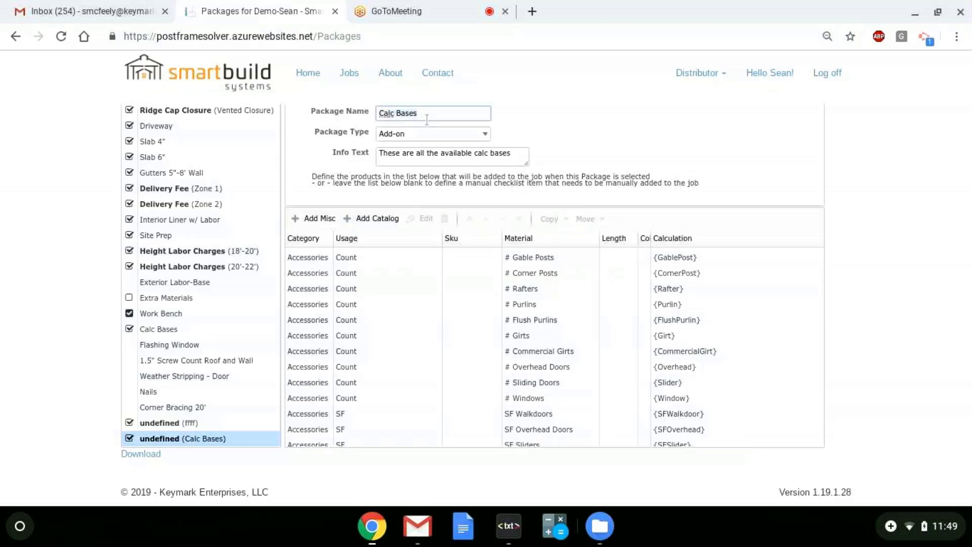
key(ctrl+a)
text(refer)
scroll(508, 369, down, 5)
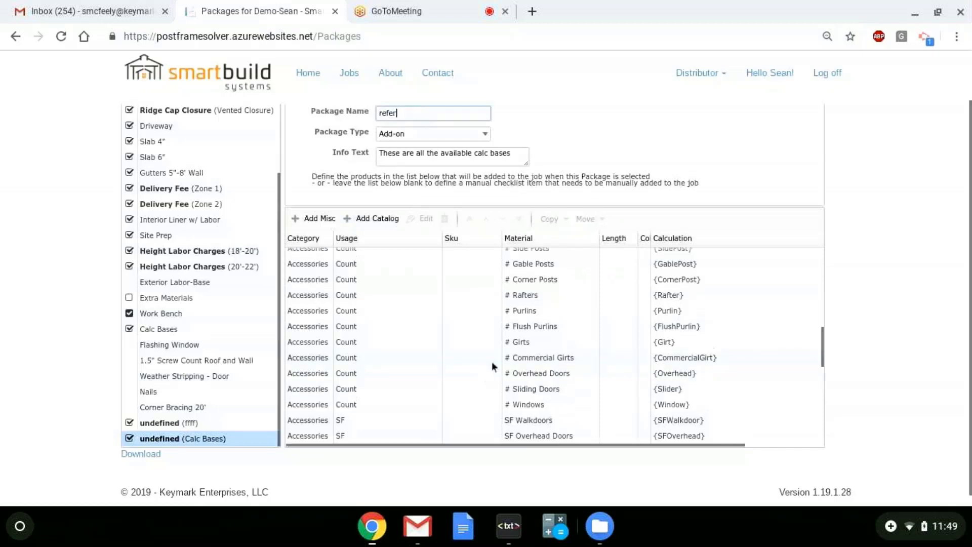
scroll(405, 233, up, 2)
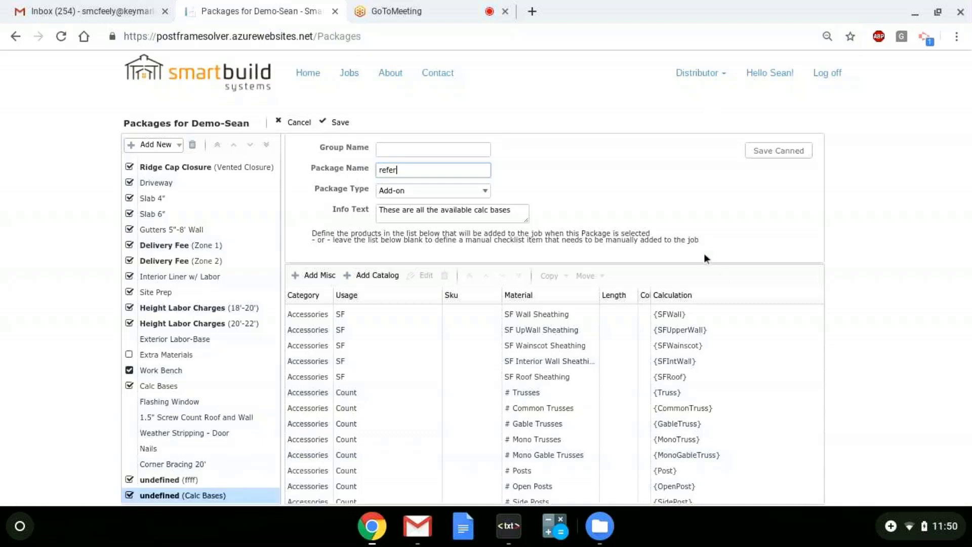
click(344, 127)
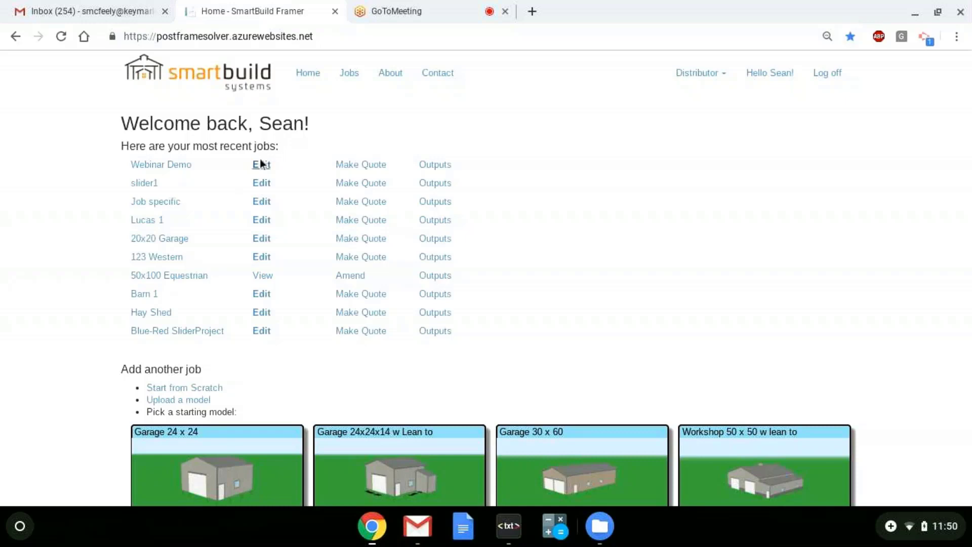
Step: Look over the recent jobs and starting models on the home page and open the distributor's Starting Models list
scroll(268, 253, down, 1)
scroll(269, 301, down, 3)
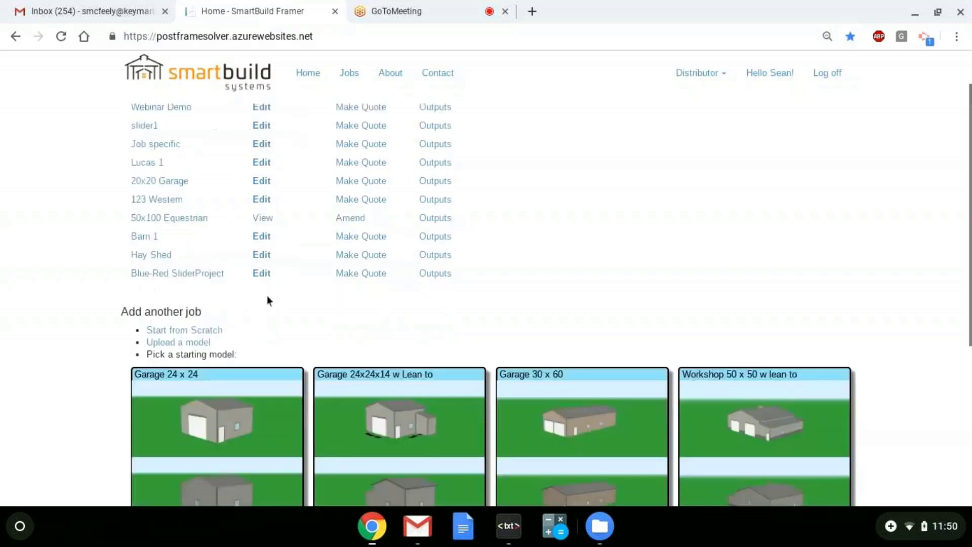
scroll(267, 300, up, 3)
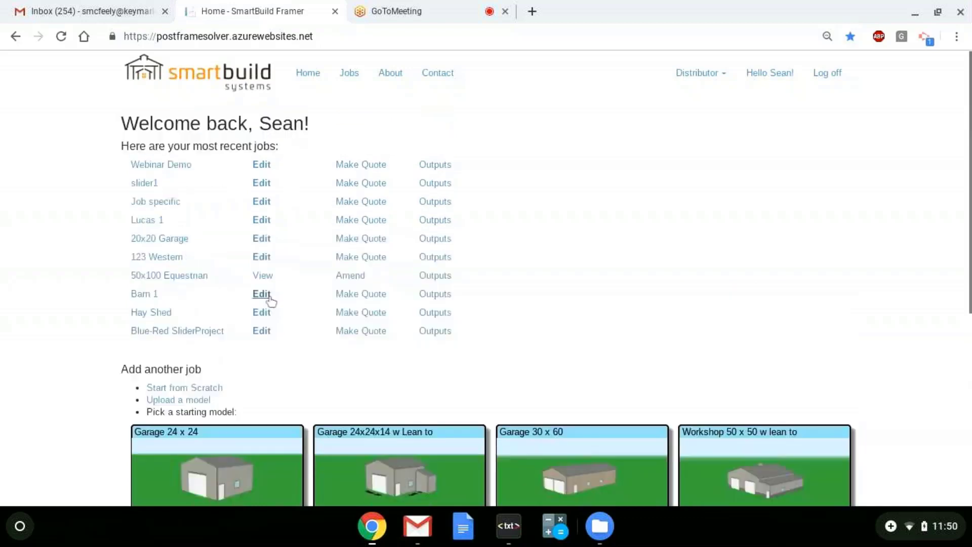
click(697, 85)
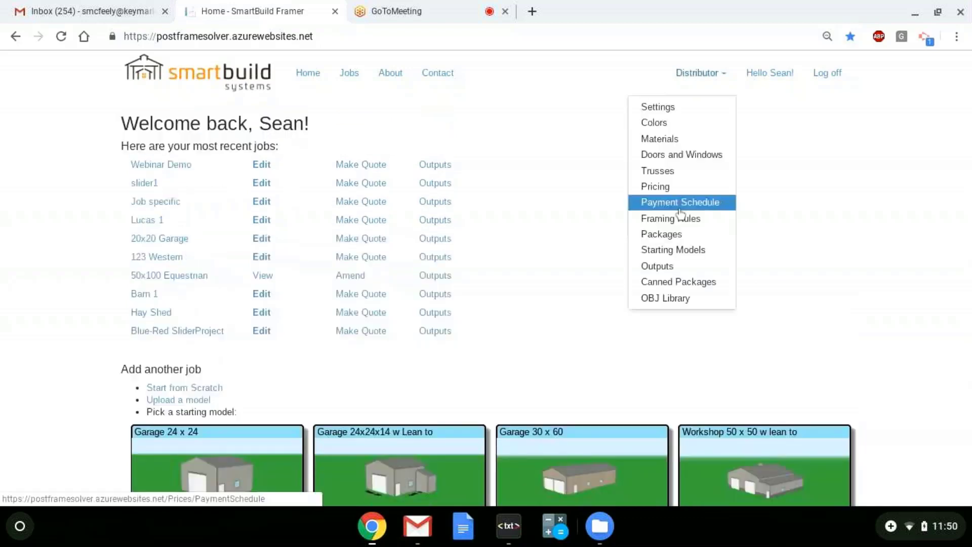
scroll(509, 314, down, 4)
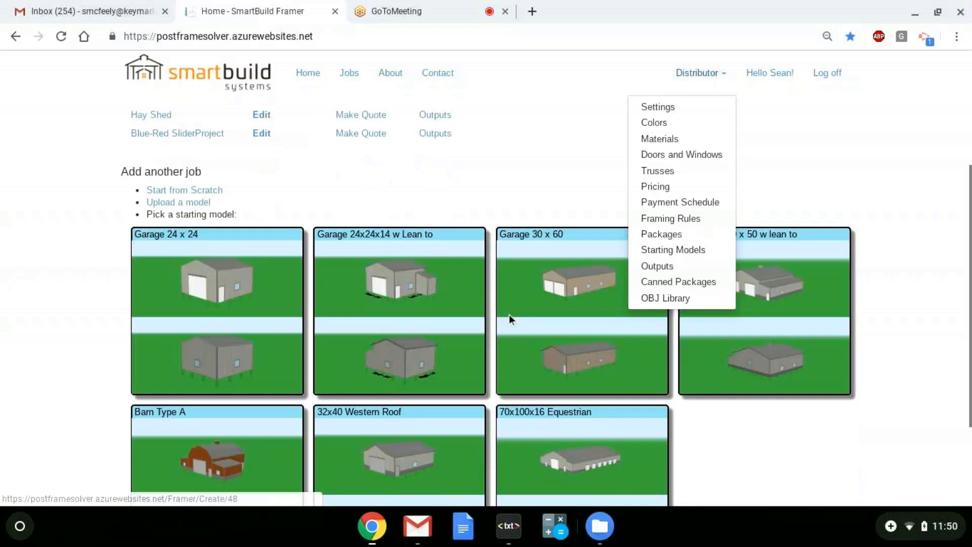
scroll(235, 238, up, 1)
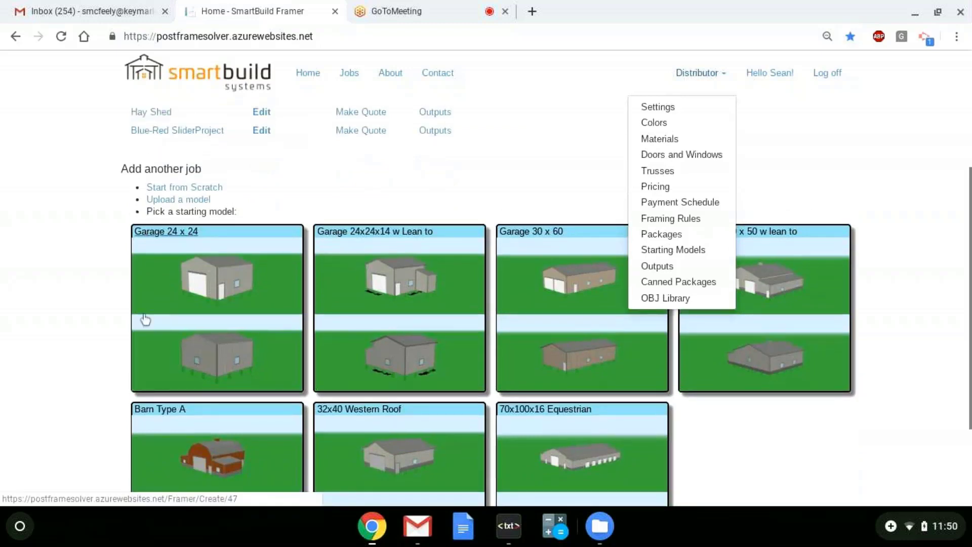
click(685, 255)
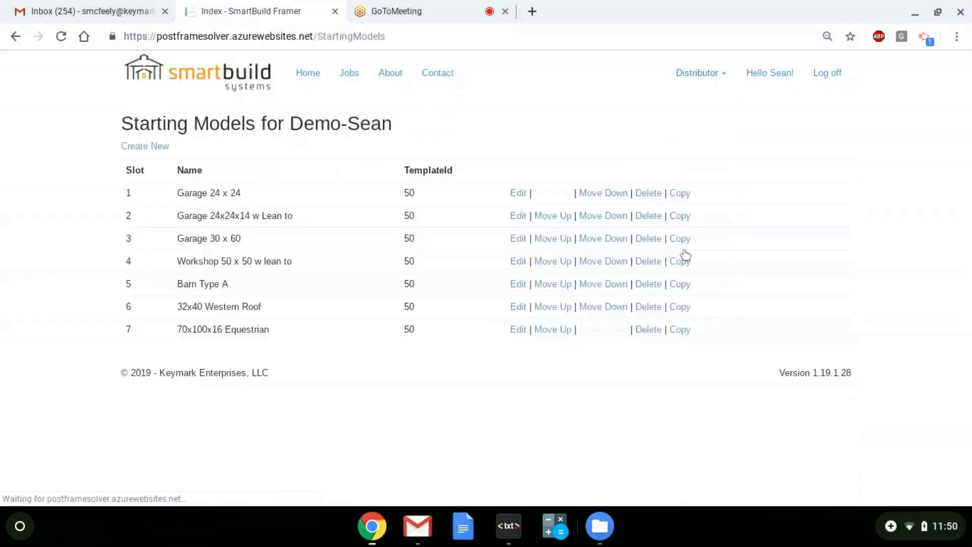
Step: Edit the Garage 24 x 24 starting model to include the Interior Liner w/ Labor add-on, and save it
click(519, 193)
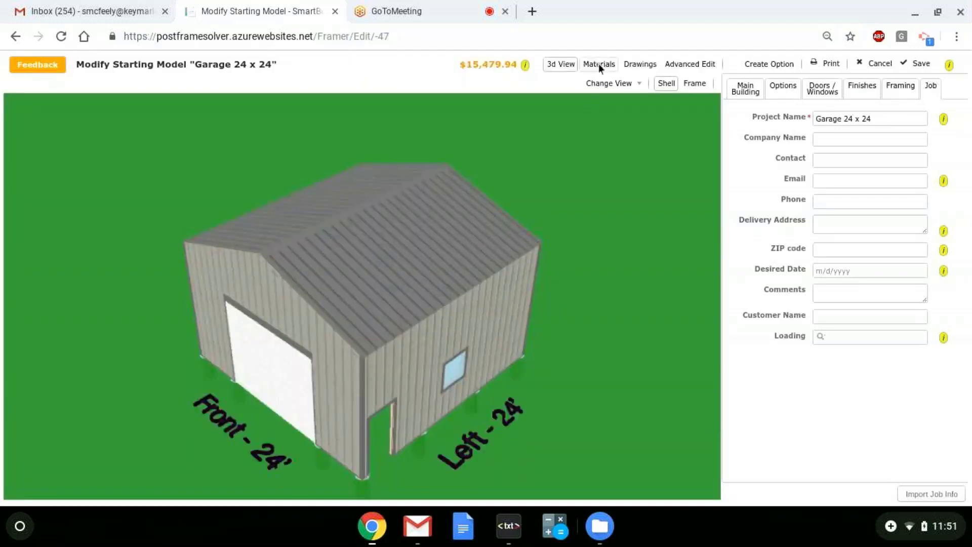
click(598, 64)
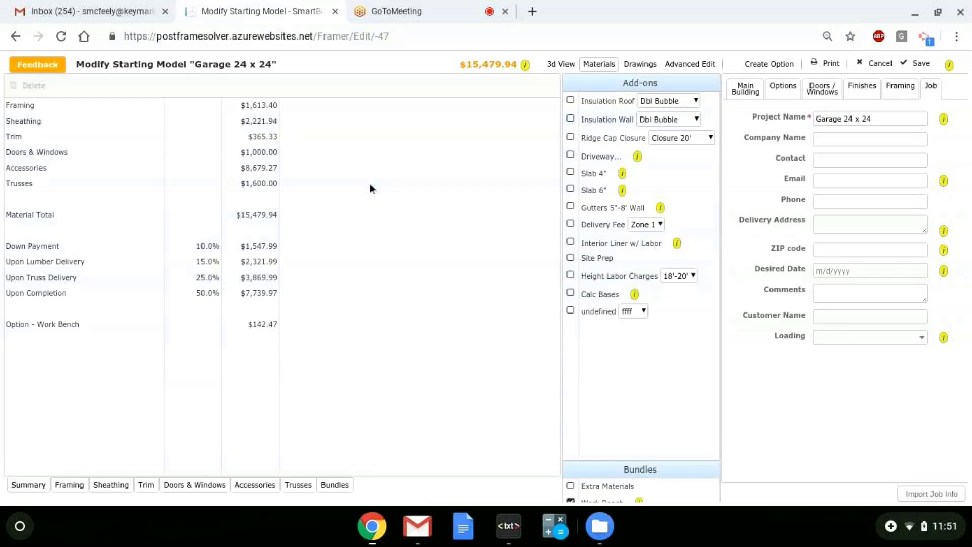
click(570, 241)
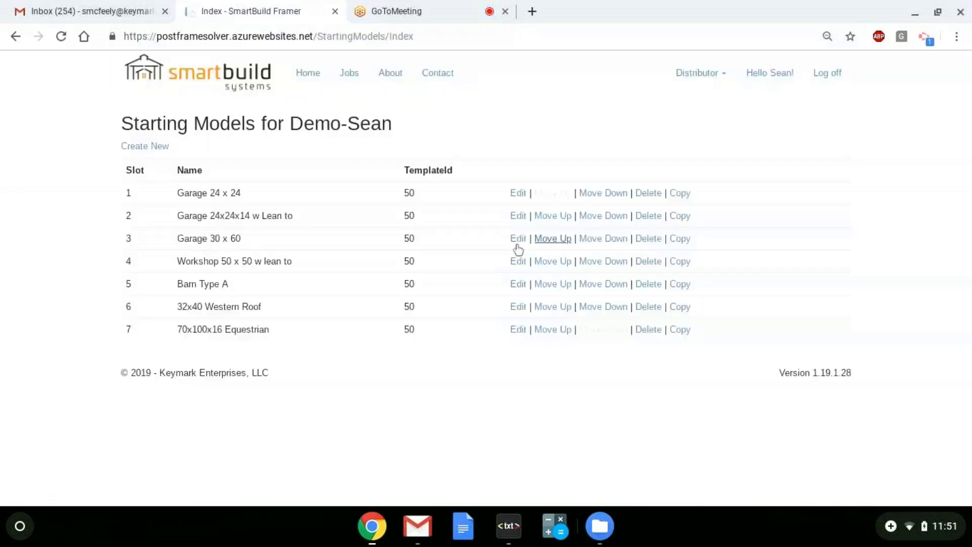
Step: Return to the home page and create a new job from the Garage 24 x 24 starting model
click(309, 73)
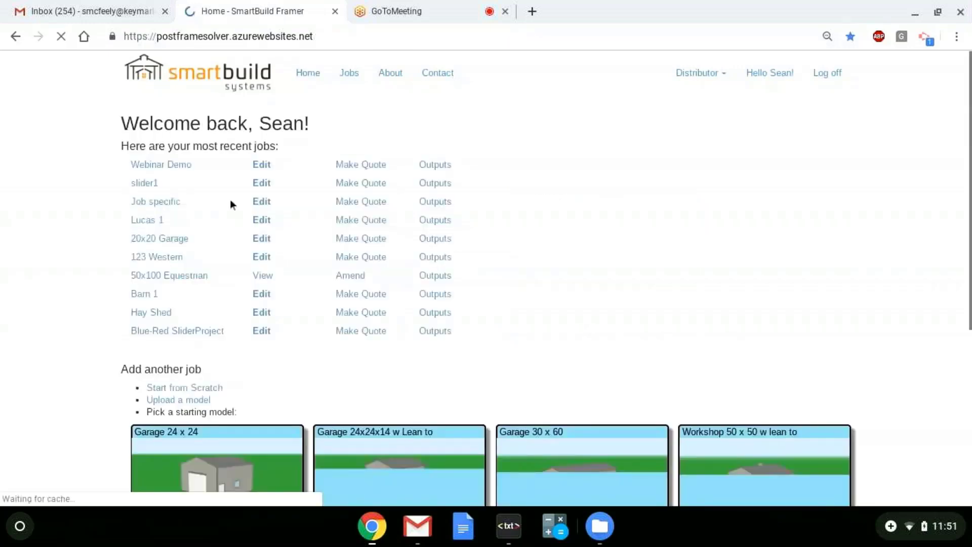
click(193, 169)
scroll(193, 168, down, 2)
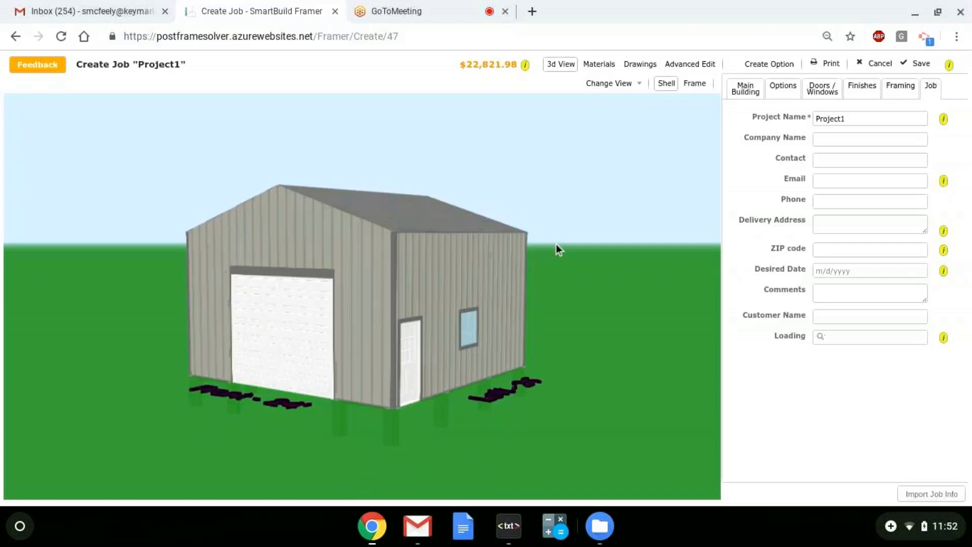
Step: Review the new job's Accessories materials and remove its Interior Liner w/ Labor add-on
click(603, 64)
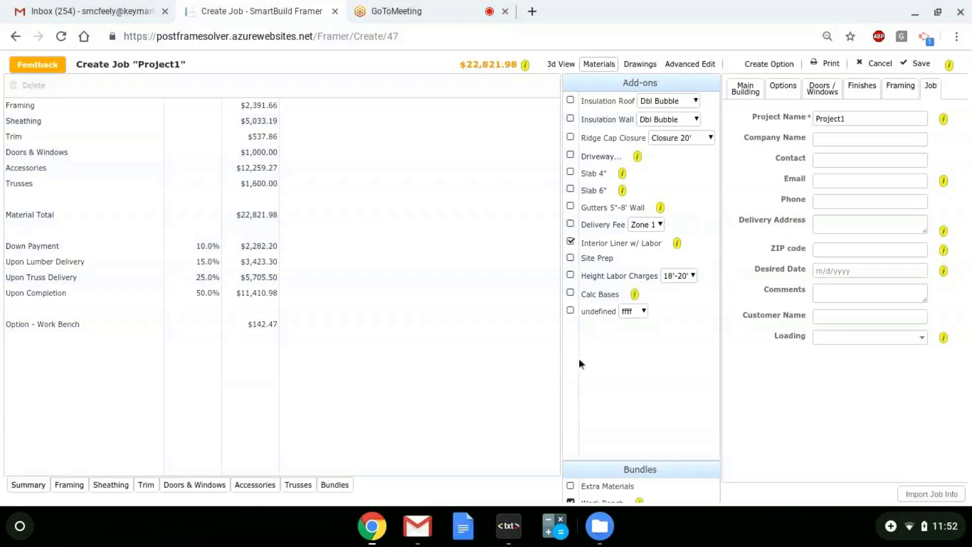
click(254, 483)
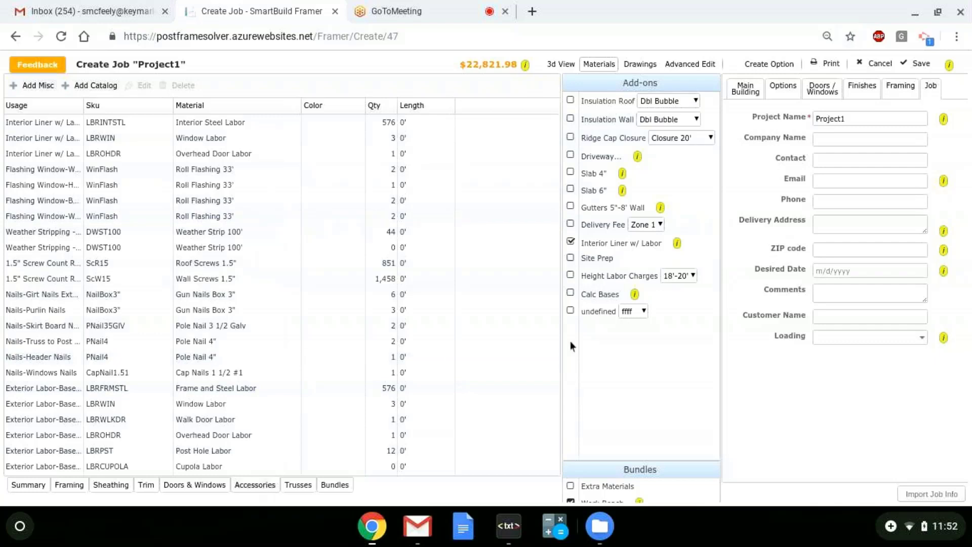
click(571, 241)
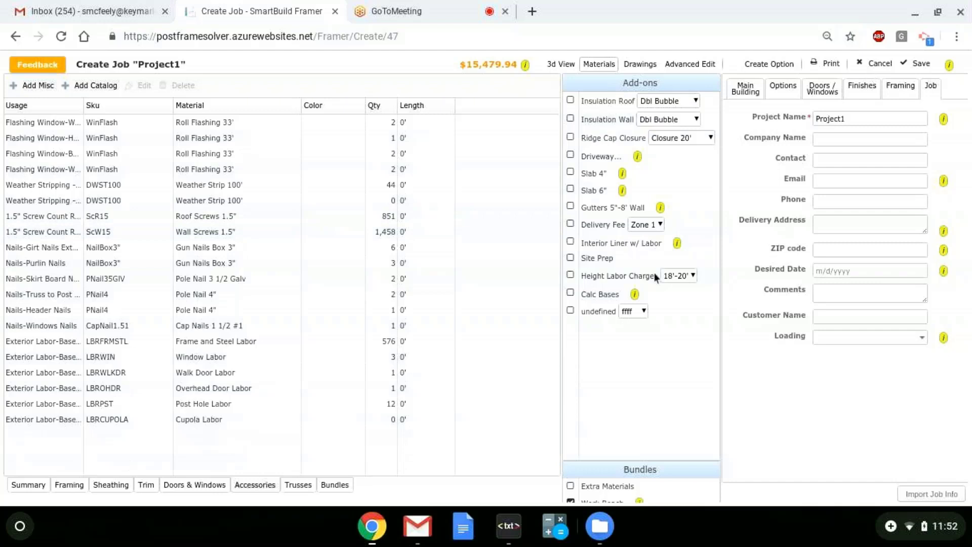
Step: Review the job's cost summary, comparing the Material Total with the separately listed Work Bench option
scroll(655, 277, down, 1)
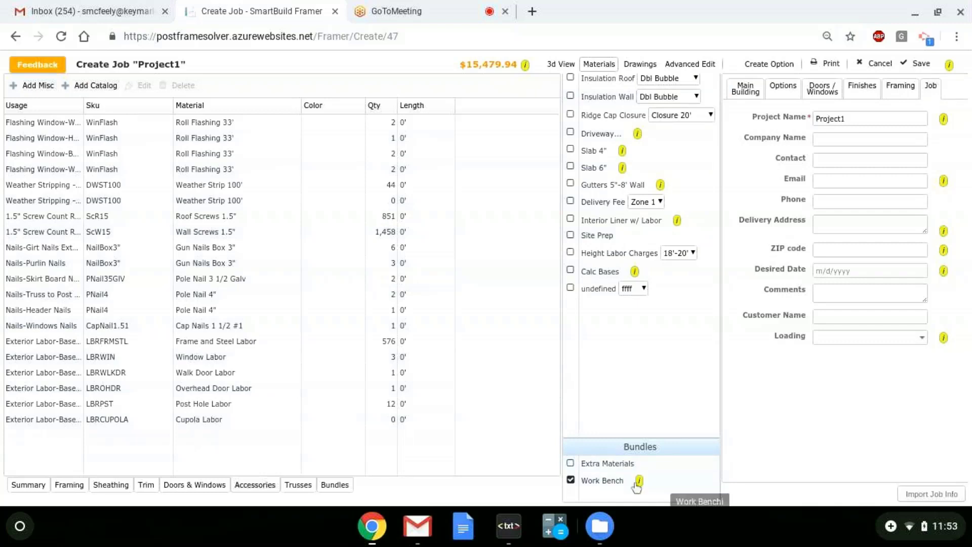
click(19, 486)
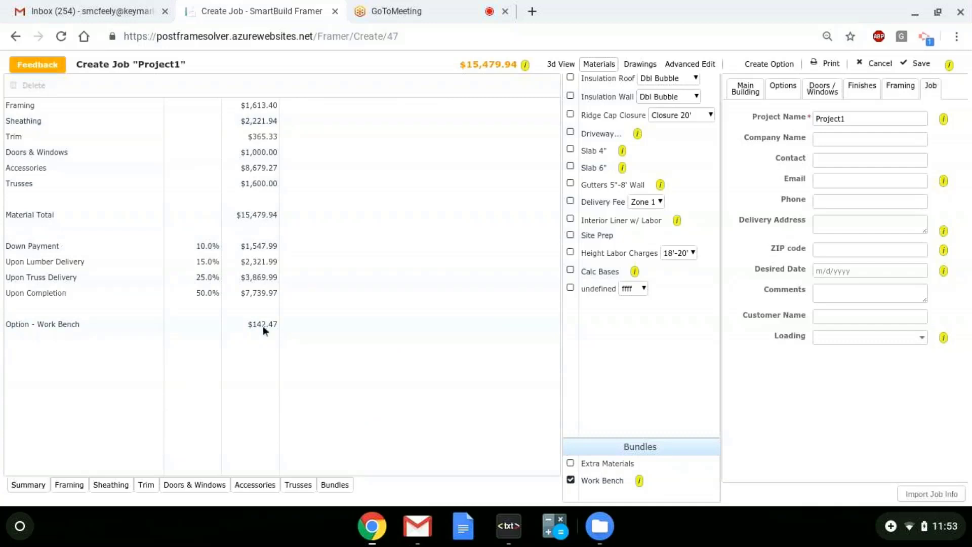
click(211, 221)
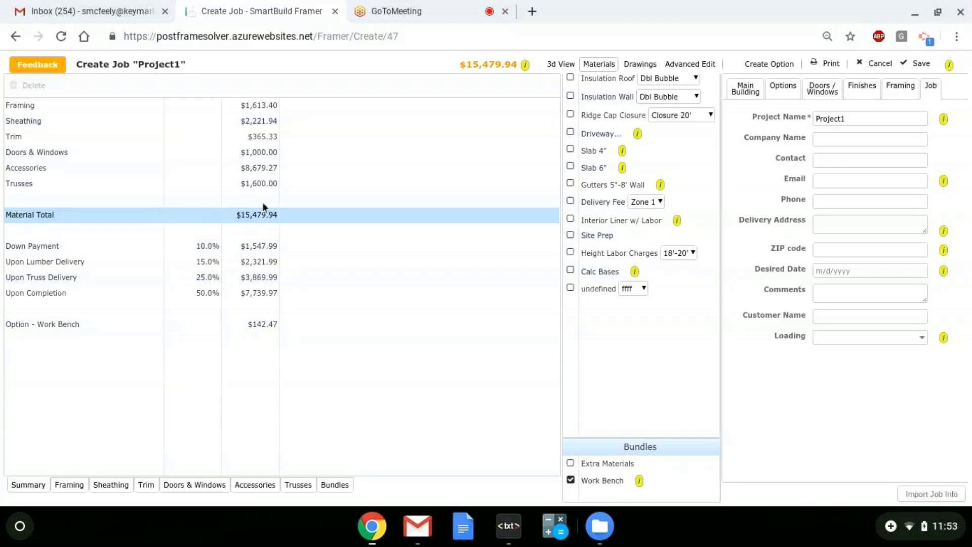
click(257, 325)
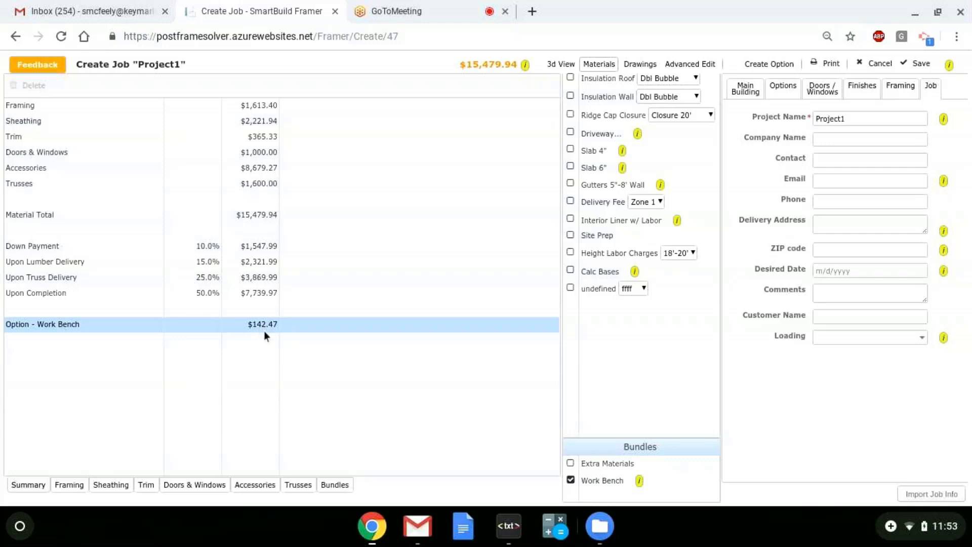
click(267, 221)
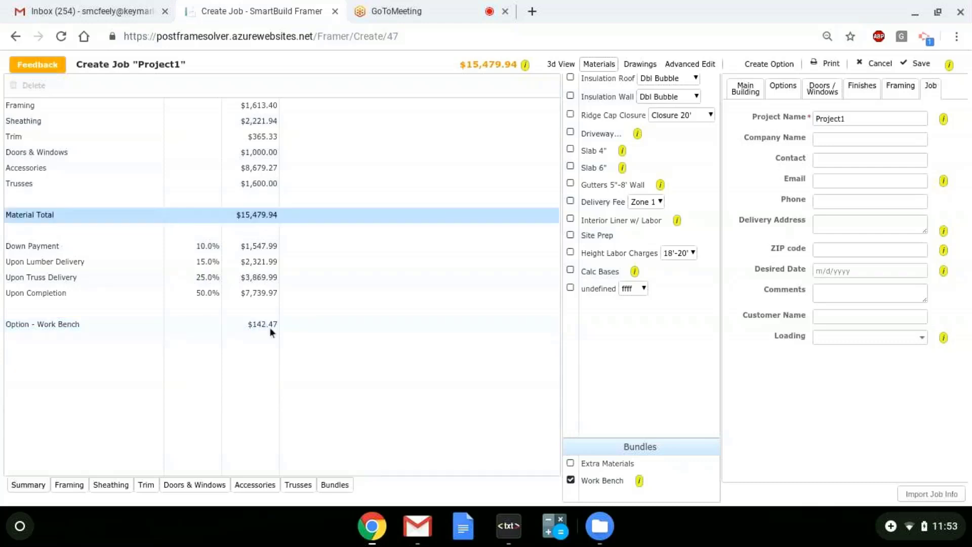
click(270, 329)
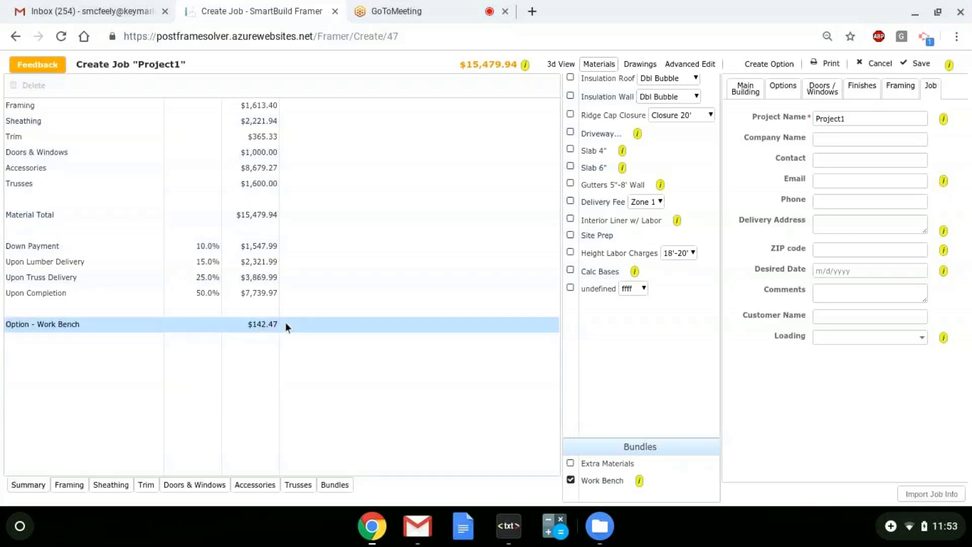
Step: Switch the Work Bench from a separate option to an included bundle and check its line and the Material Total
click(570, 480)
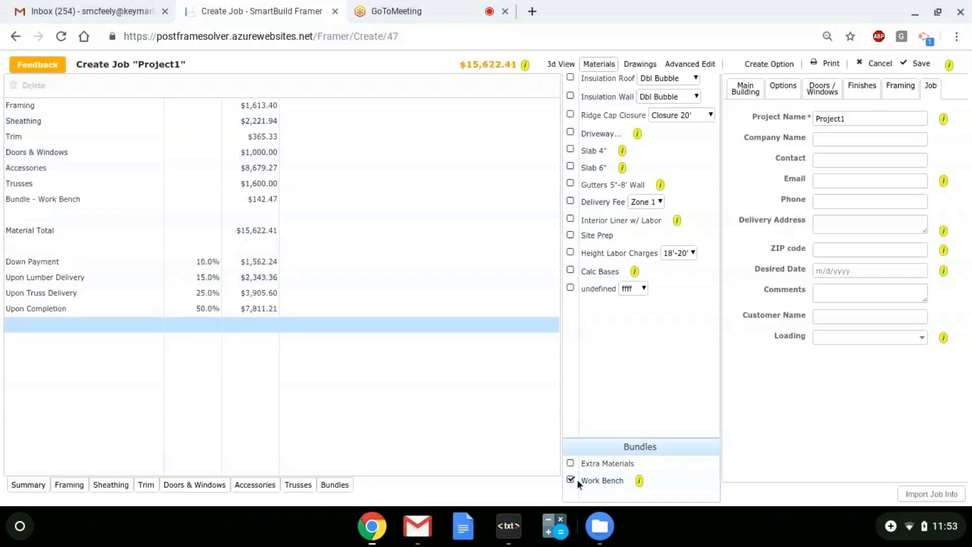
click(267, 201)
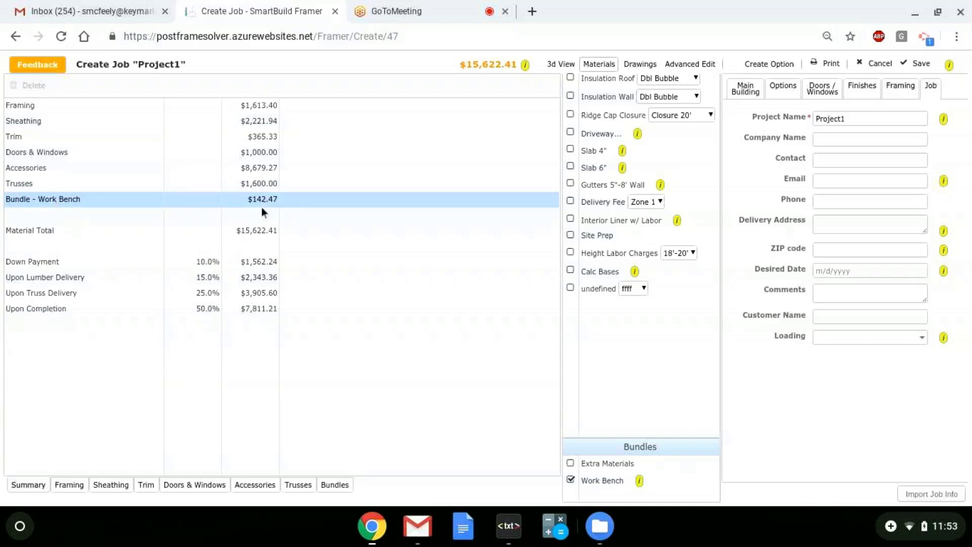
click(259, 229)
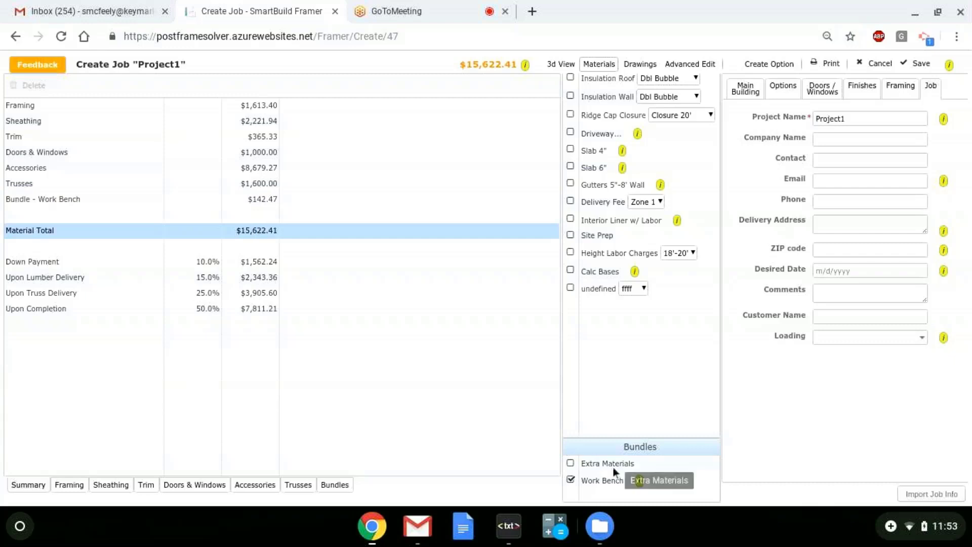
Step: Replace the Work Bench bundle with Extra Materials, and review its items in the bundle materials and its line in the cost summary
click(570, 480)
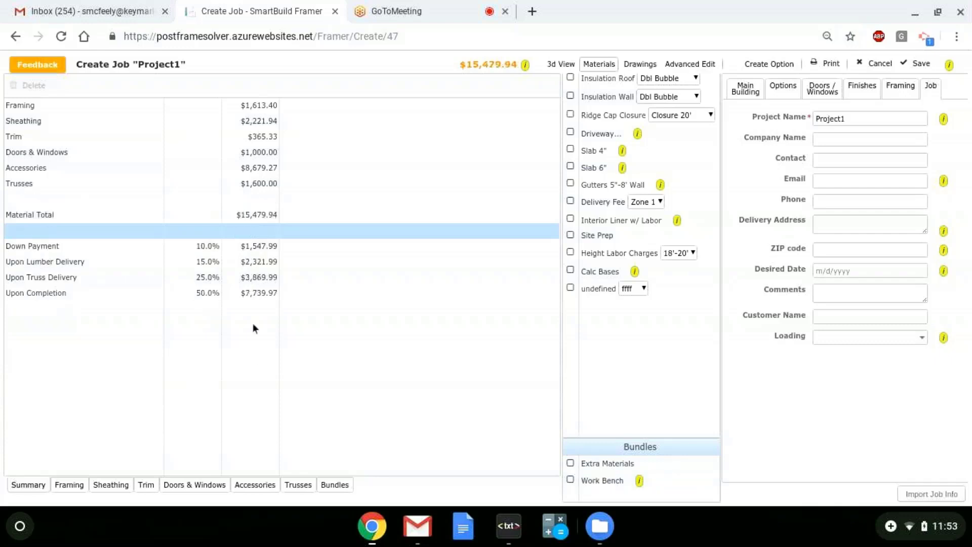
click(570, 463)
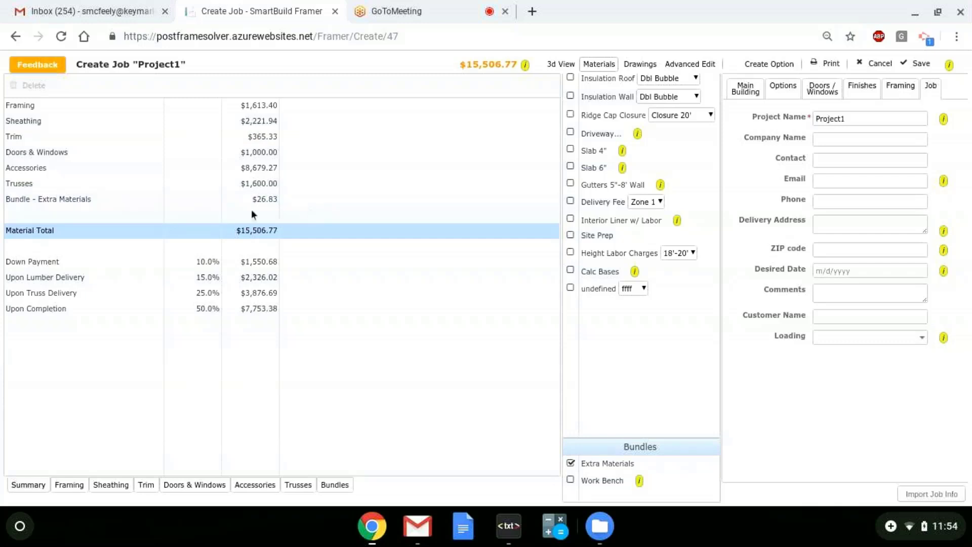
click(336, 484)
click(251, 138)
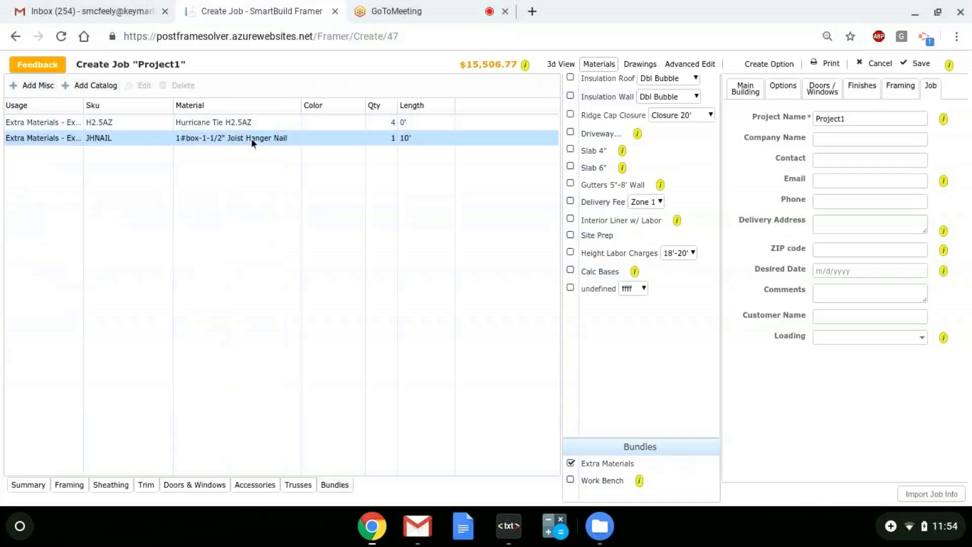
key(Up)
click(254, 136)
click(28, 485)
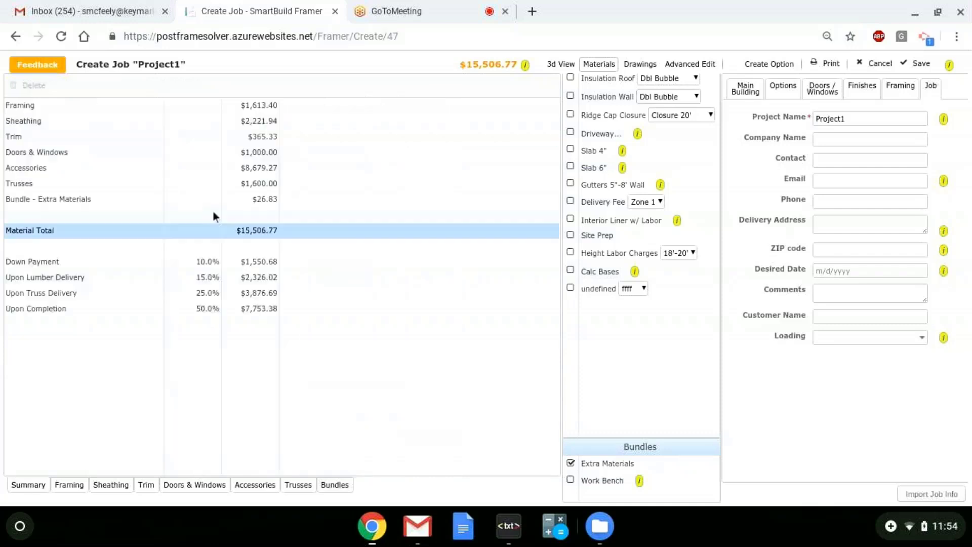
click(264, 200)
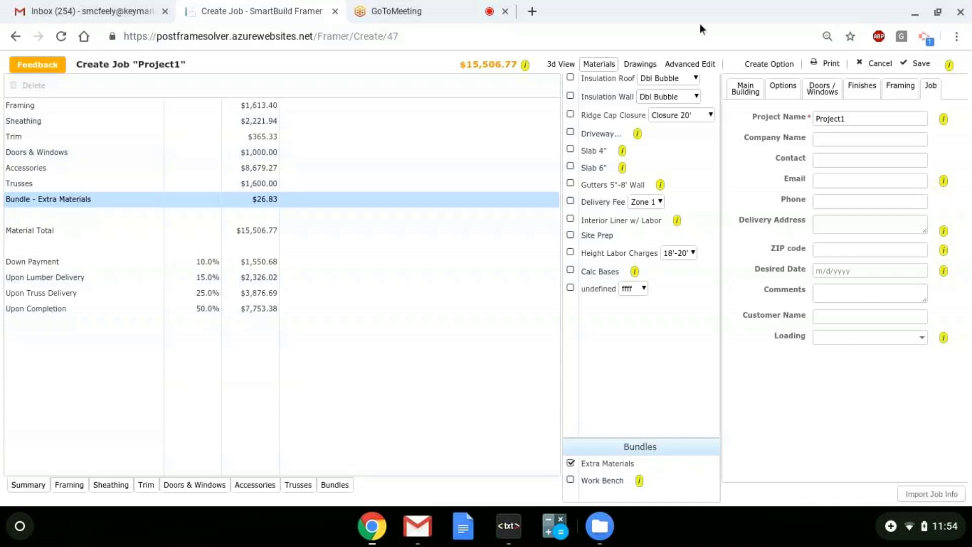
Step: Cancel the new job without saving and open the recent job slider1 for editing
click(873, 62)
click(554, 114)
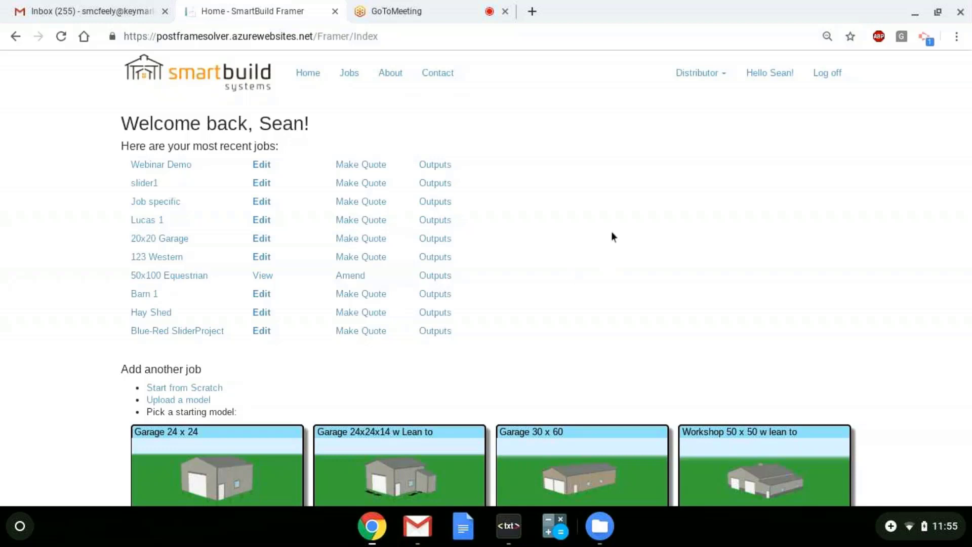
click(262, 191)
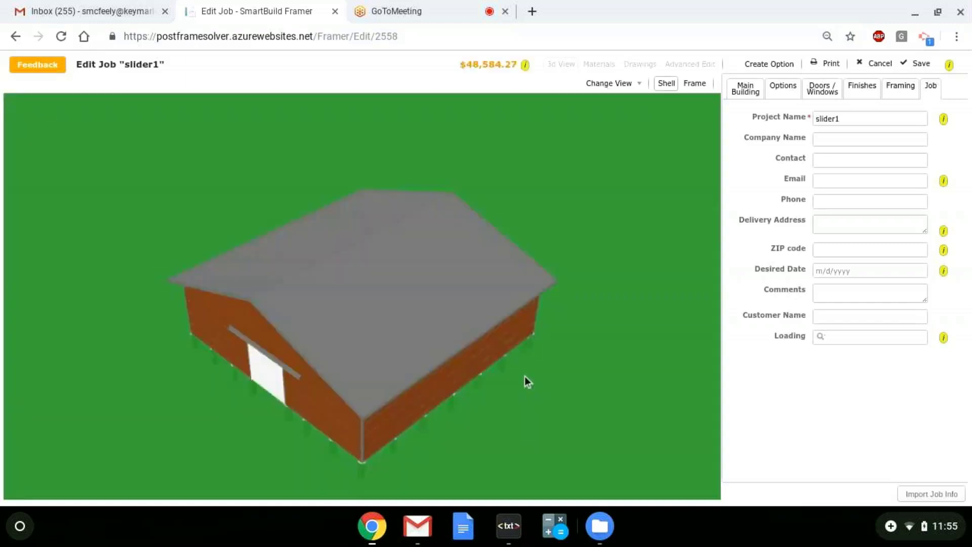
Step: Inspect the front sliding door in 3D and look up the Track Cover choices in the Sliding Door Trim finishes
drag(525, 376, 600, 338)
scroll(333, 330, up, 3)
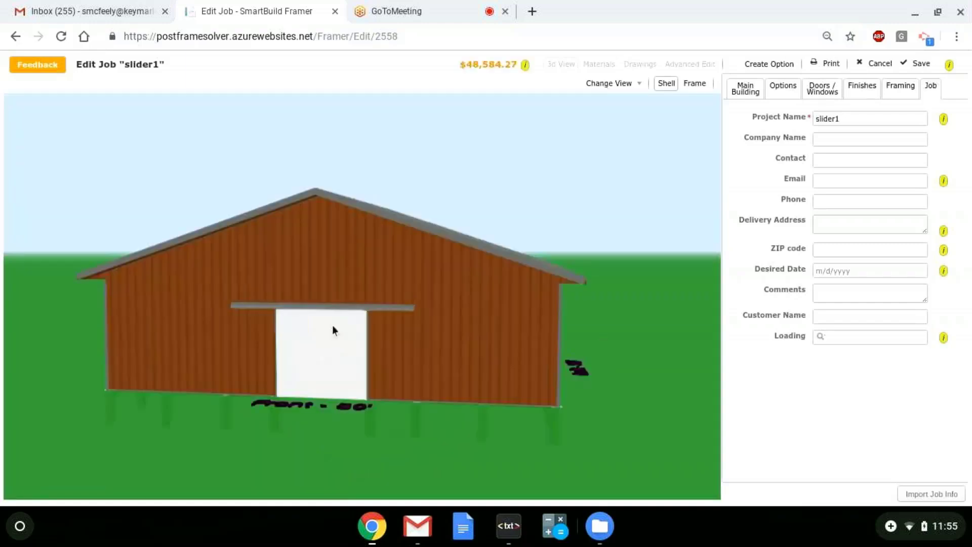
scroll(332, 325, up, 2)
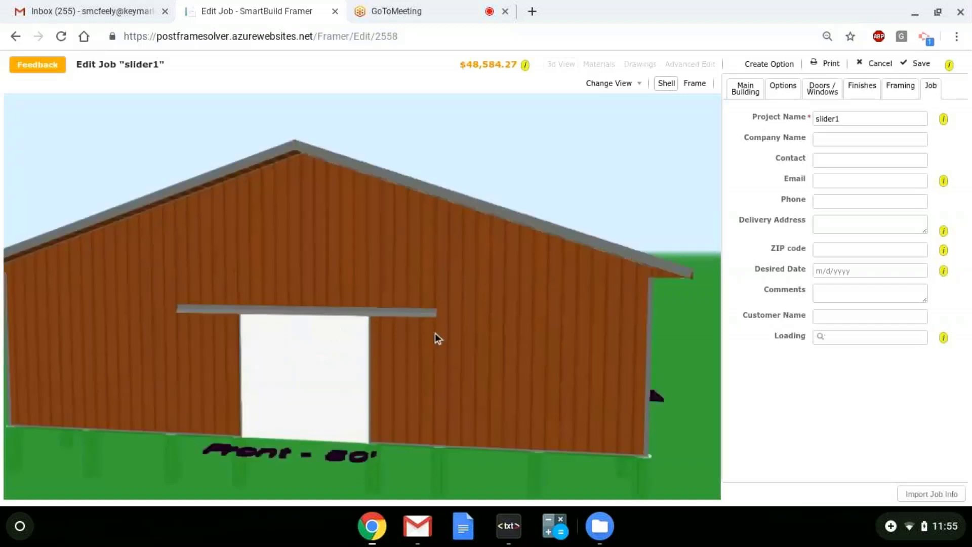
scroll(435, 333, up, 3)
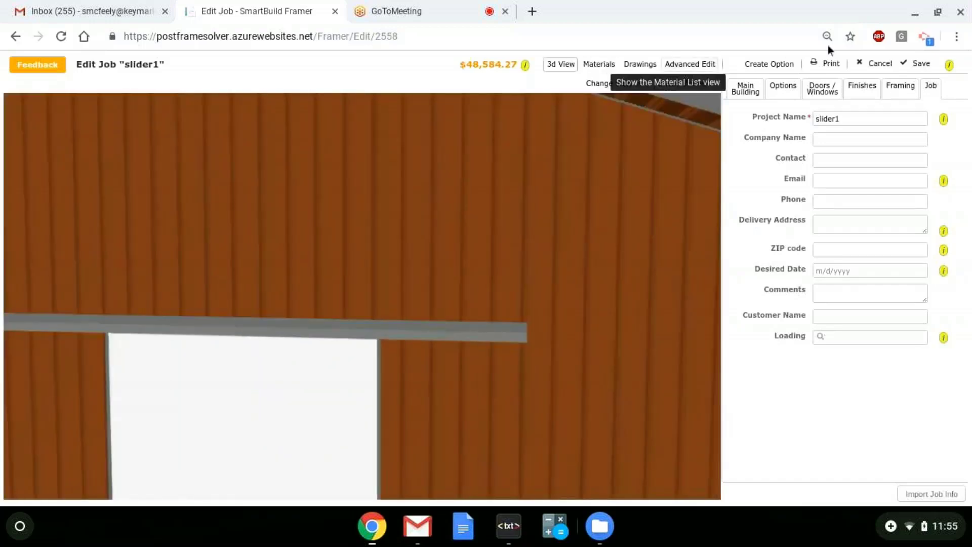
click(863, 87)
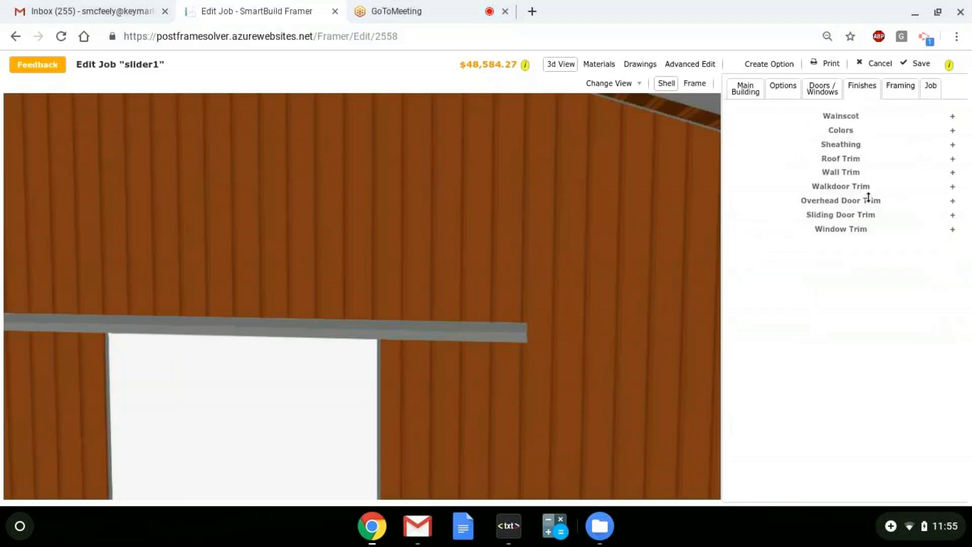
click(851, 215)
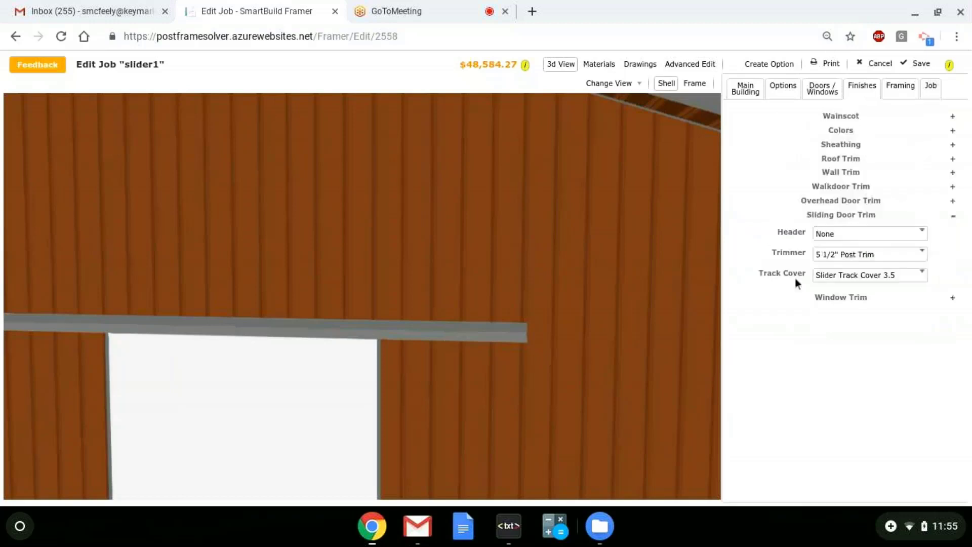
click(906, 277)
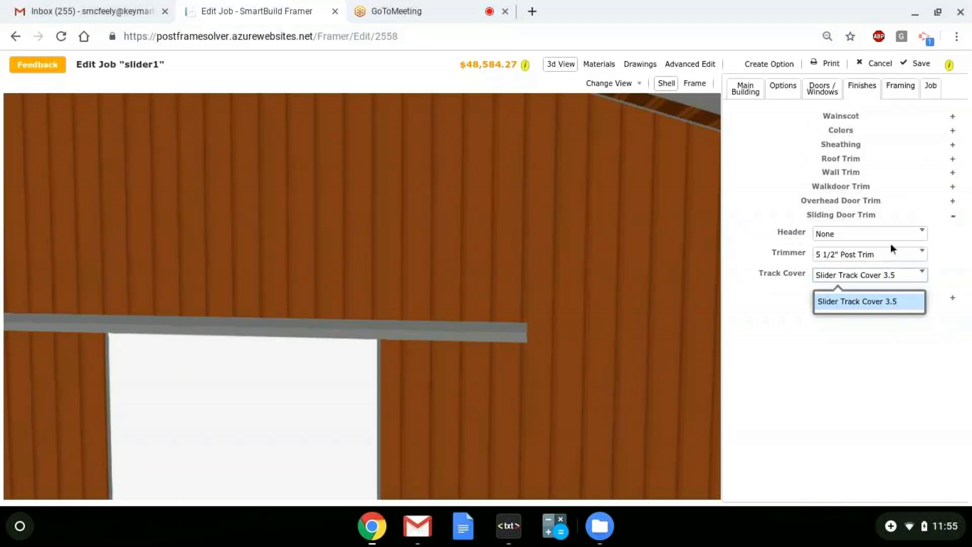
Step: Try 10 7/8" Overhead Door Trim as the sliding door header and set the header back to None
click(864, 237)
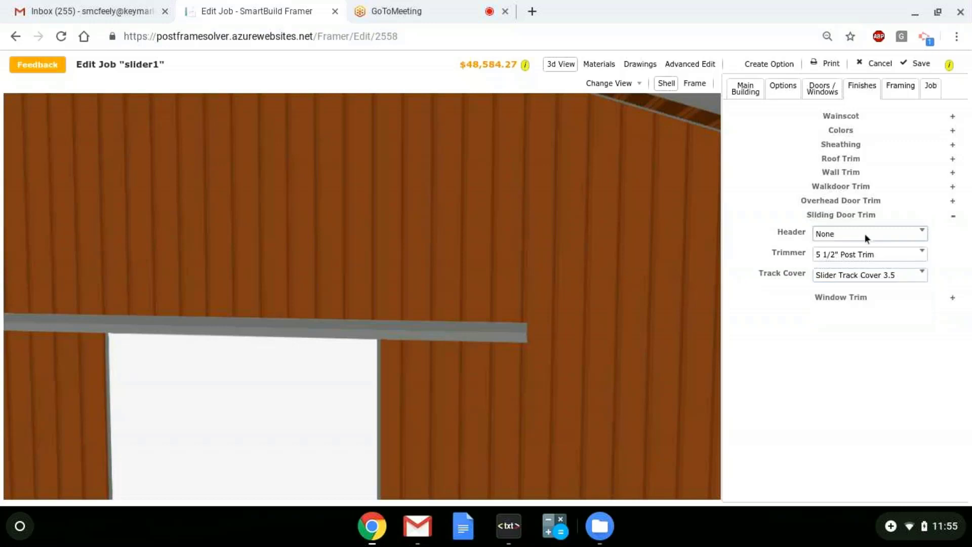
click(866, 238)
click(865, 276)
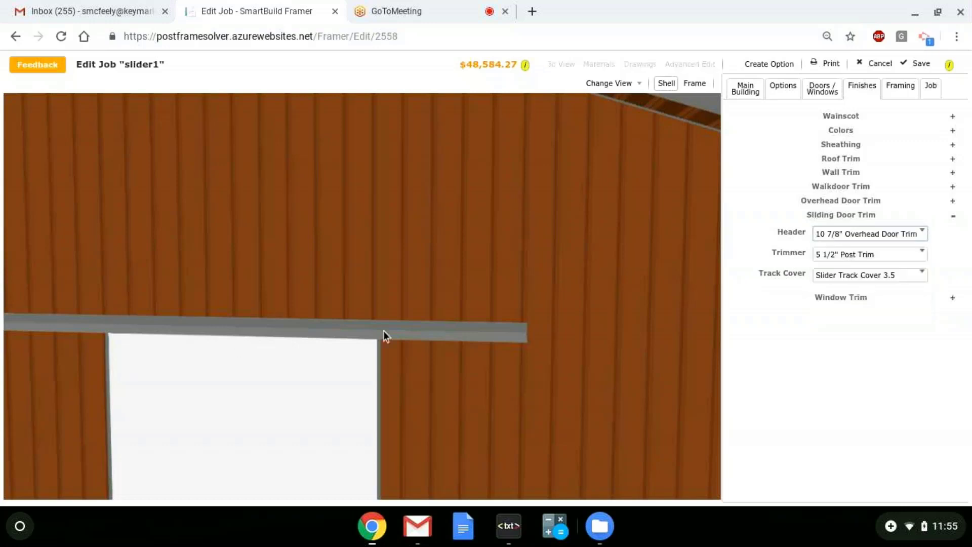
click(850, 238)
click(846, 294)
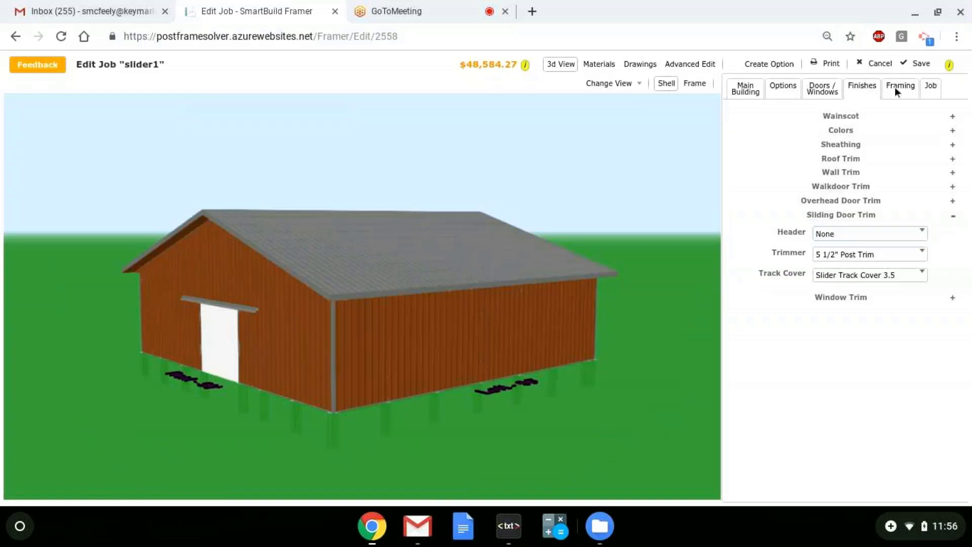
Step: Show the building's frame in the 3D view and set the girt style to Commercial
click(894, 87)
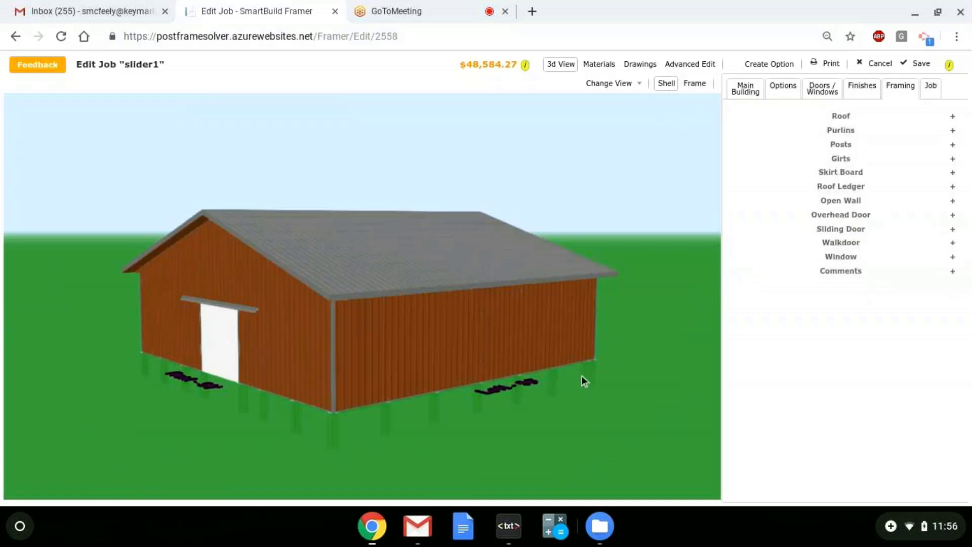
drag(582, 376, 670, 107)
click(695, 83)
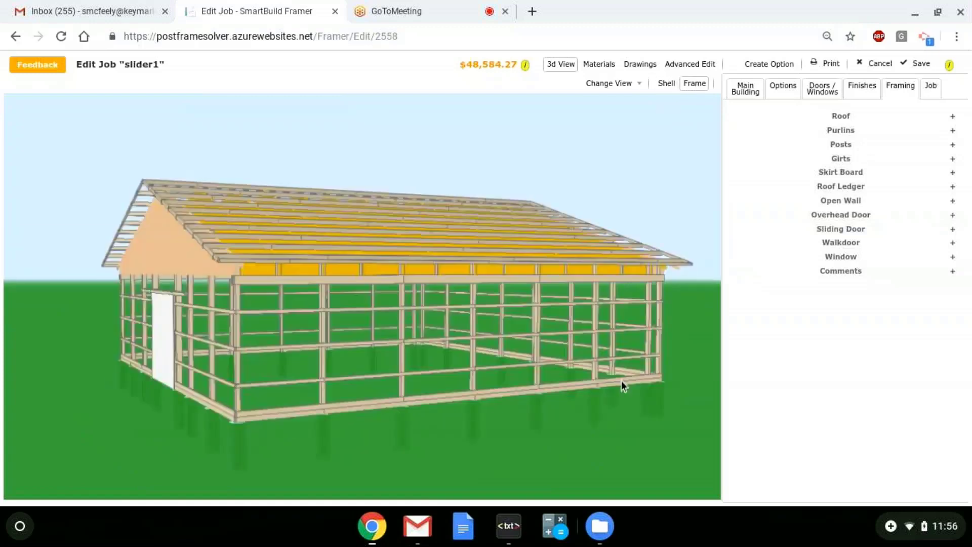
scroll(347, 384, up, 3)
mouse_move(347, 383)
mouse_down()
mouse_move(362, 379)
mouse_move(356, 389)
mouse_up()
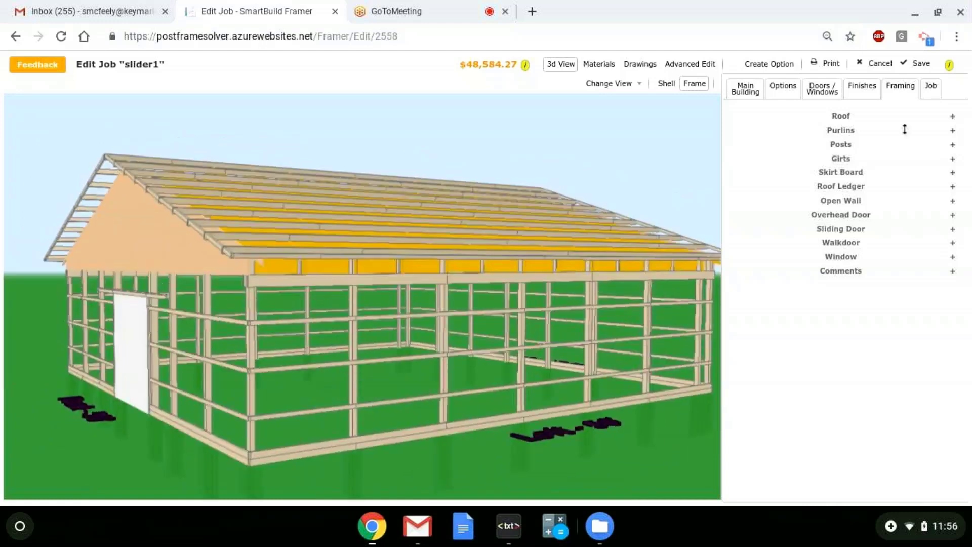
click(897, 159)
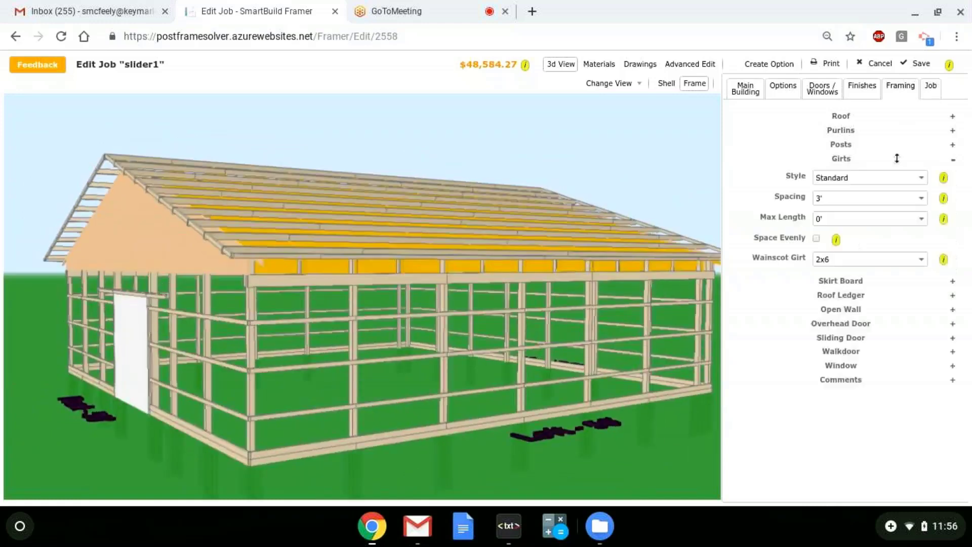
click(914, 180)
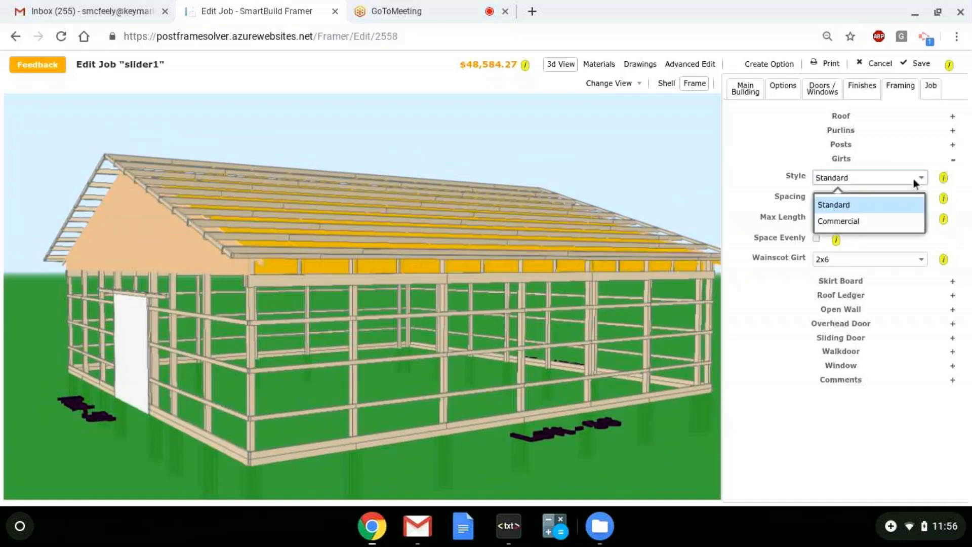
click(864, 221)
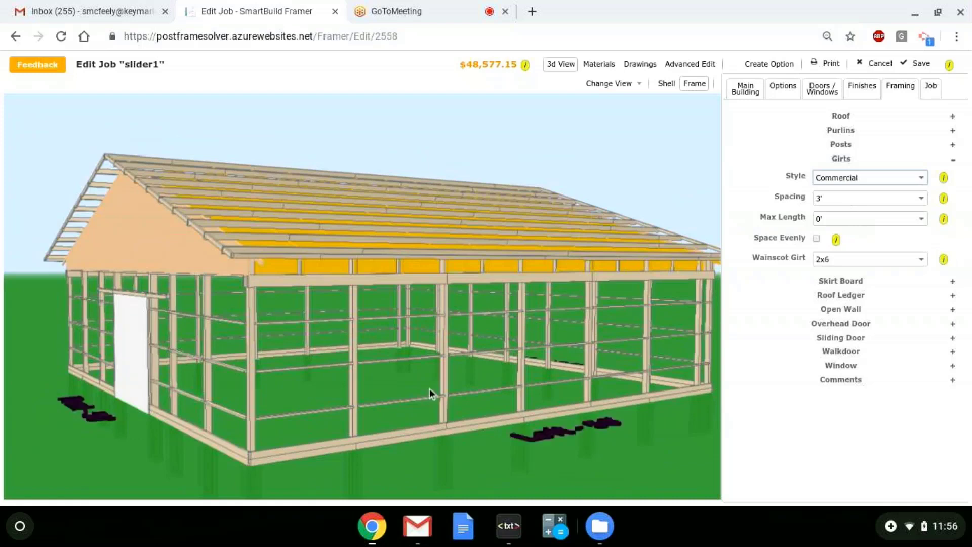
Step: Examine how the commercial girts sit between the posts along the front and side walls of the frame
scroll(383, 375, up, 5)
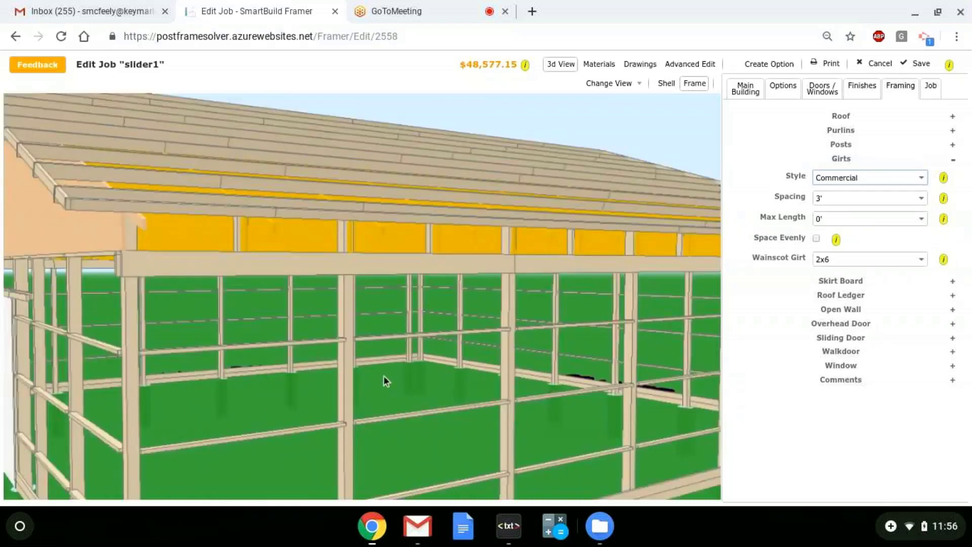
scroll(432, 381, down, 5)
scroll(479, 365, up, 3)
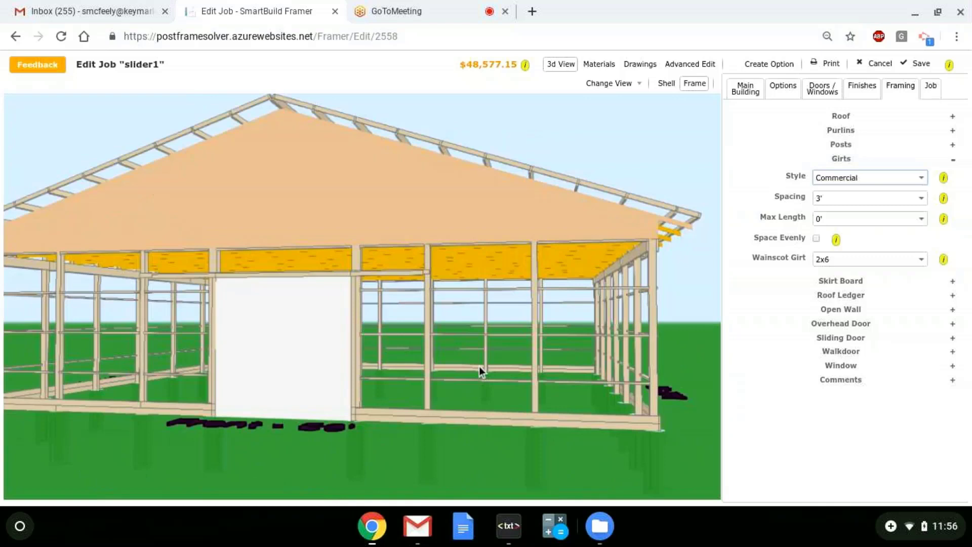
drag(479, 366, 441, 371)
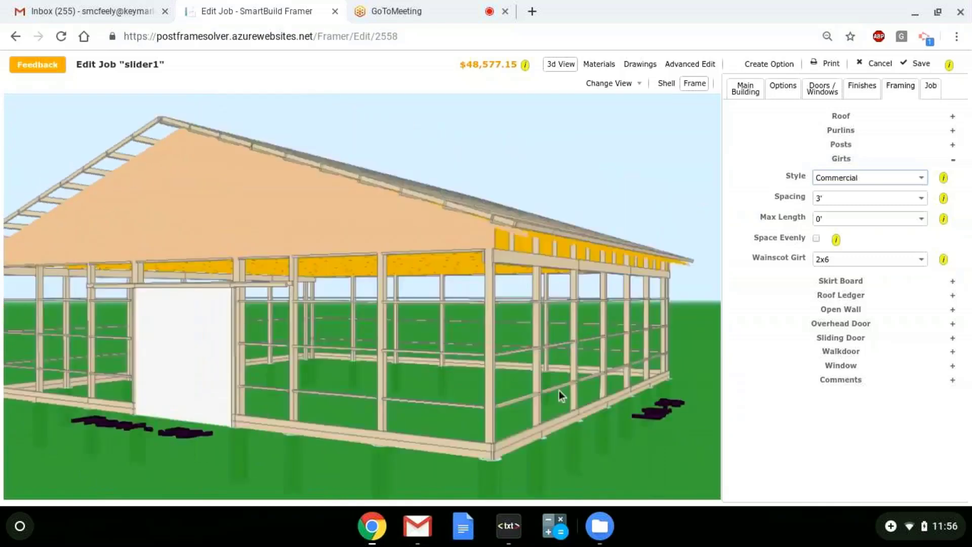
scroll(548, 382, up, 3)
scroll(548, 382, down, 5)
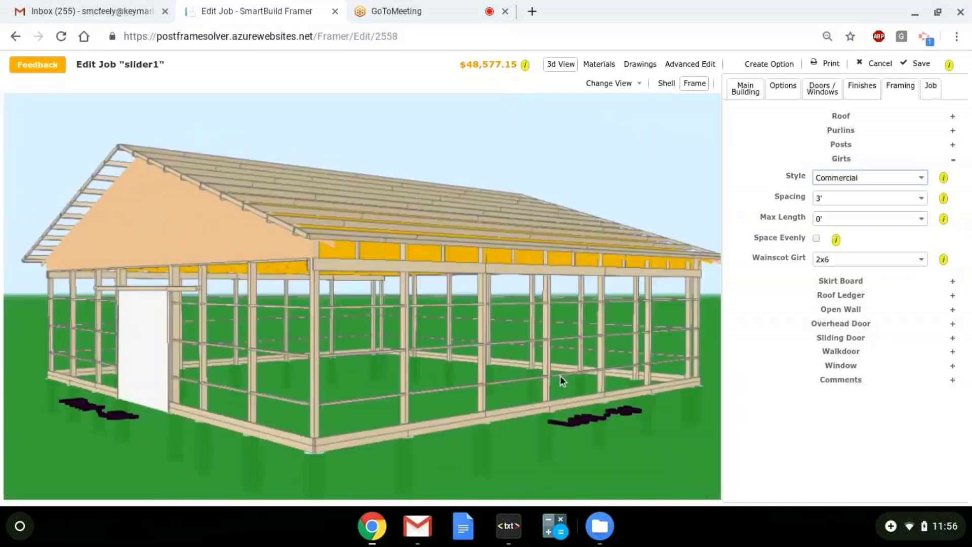
Step: Look up the available girt styles and inspect the building in the 3D view, first as a frame and then as a shell
drag(560, 375, 533, 373)
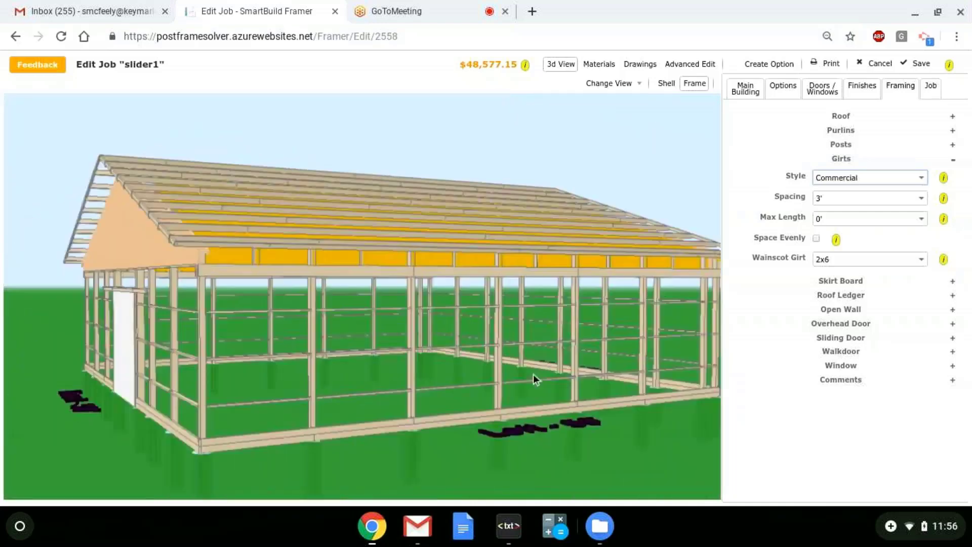
scroll(533, 374, down, 2)
click(917, 177)
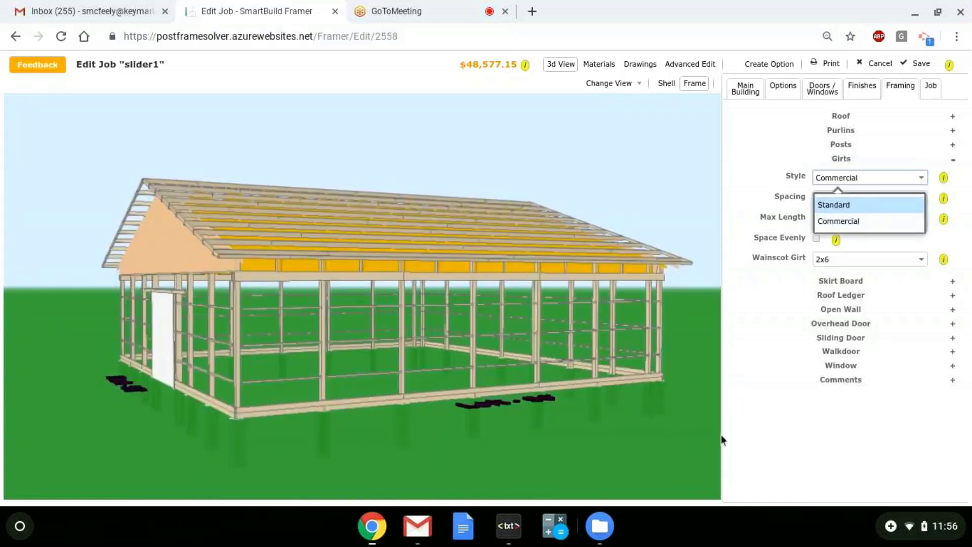
drag(721, 434, 629, 175)
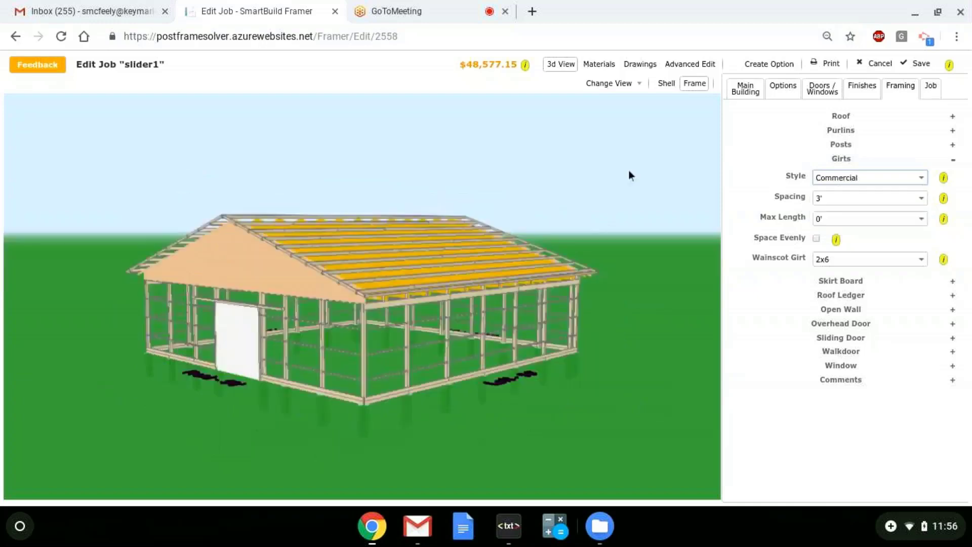
click(662, 85)
drag(653, 132, 628, 307)
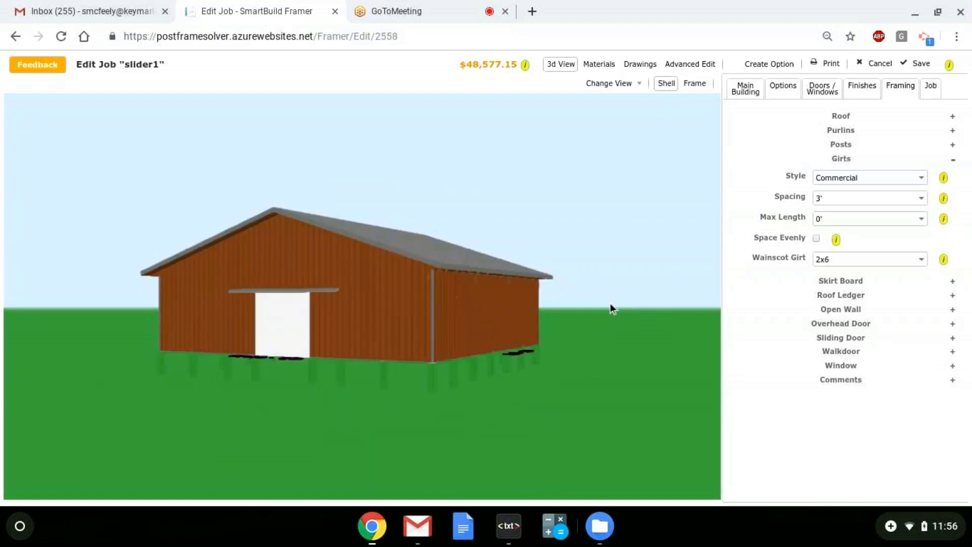
Step: Leave the slider1 job without saving its changes and switch to GoToMeeting
click(854, 71)
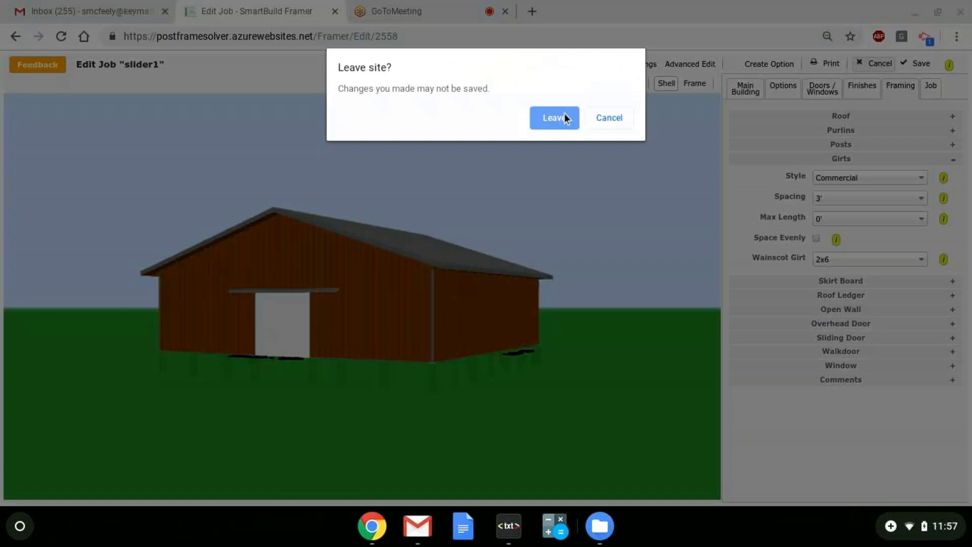
click(564, 113)
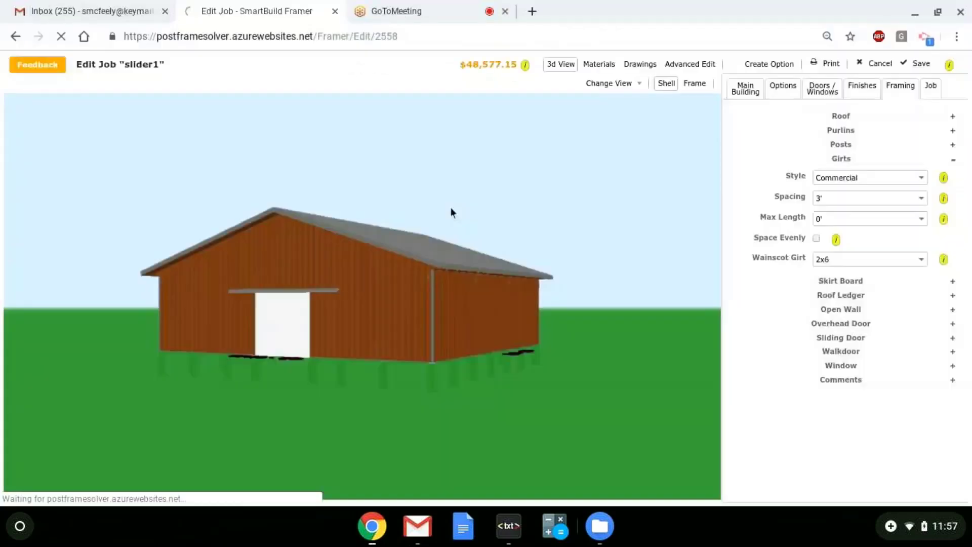
click(397, 7)
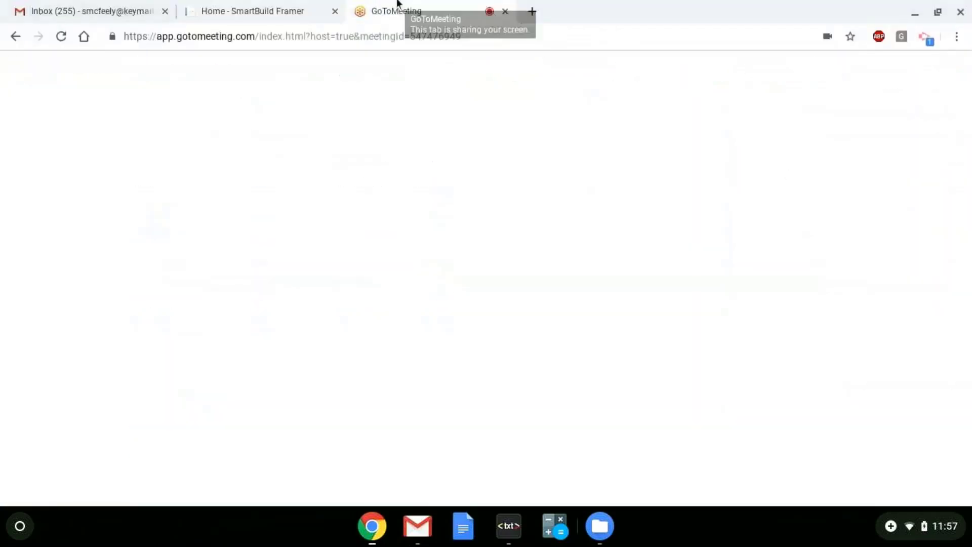